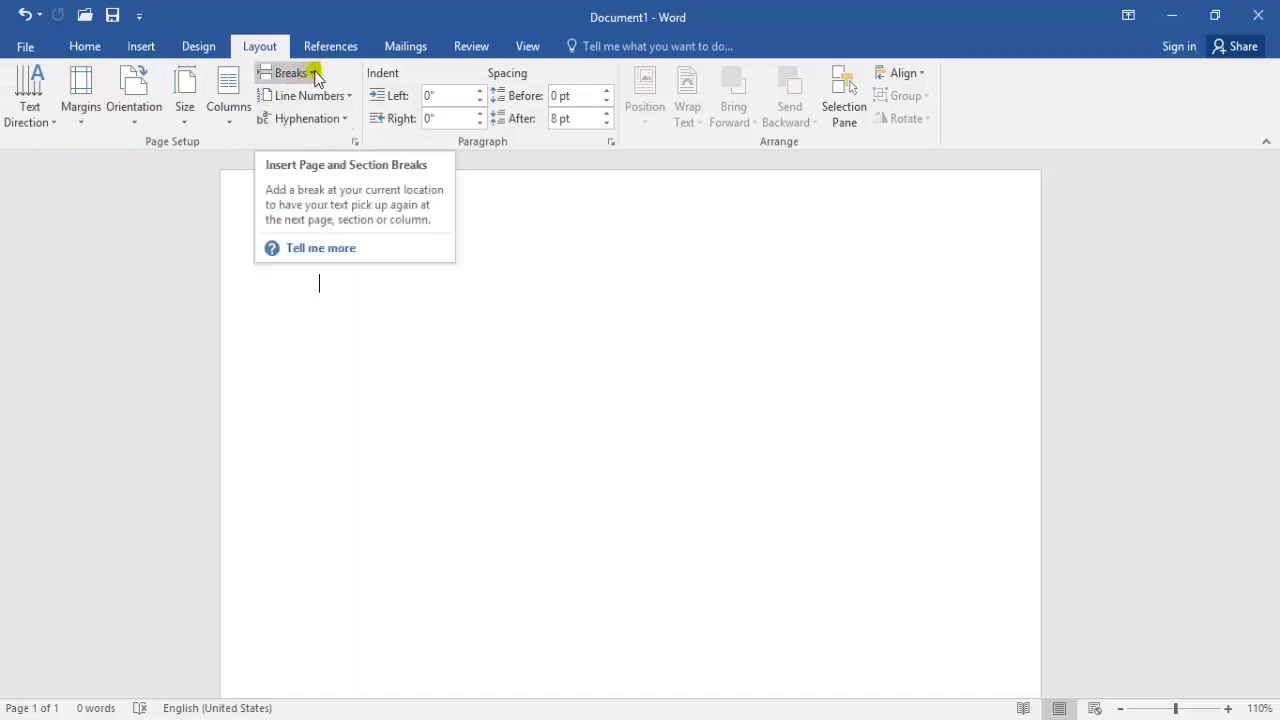
Generate four pages of sample paragraphs by entering =rand(40) on the blank page
{"action": "left_click", "coordinate": [314, 72]}
{"action": "left_click", "coordinate": [639, 234]}
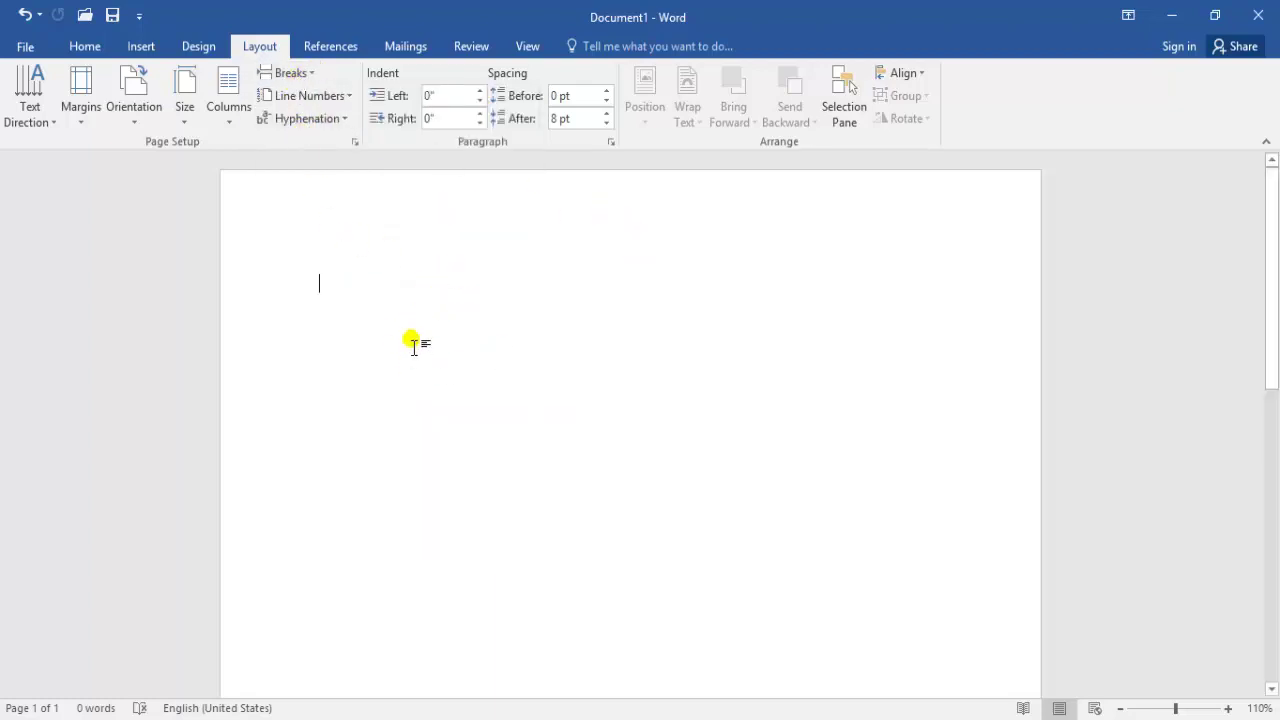
{"action": "type", "text": "="}
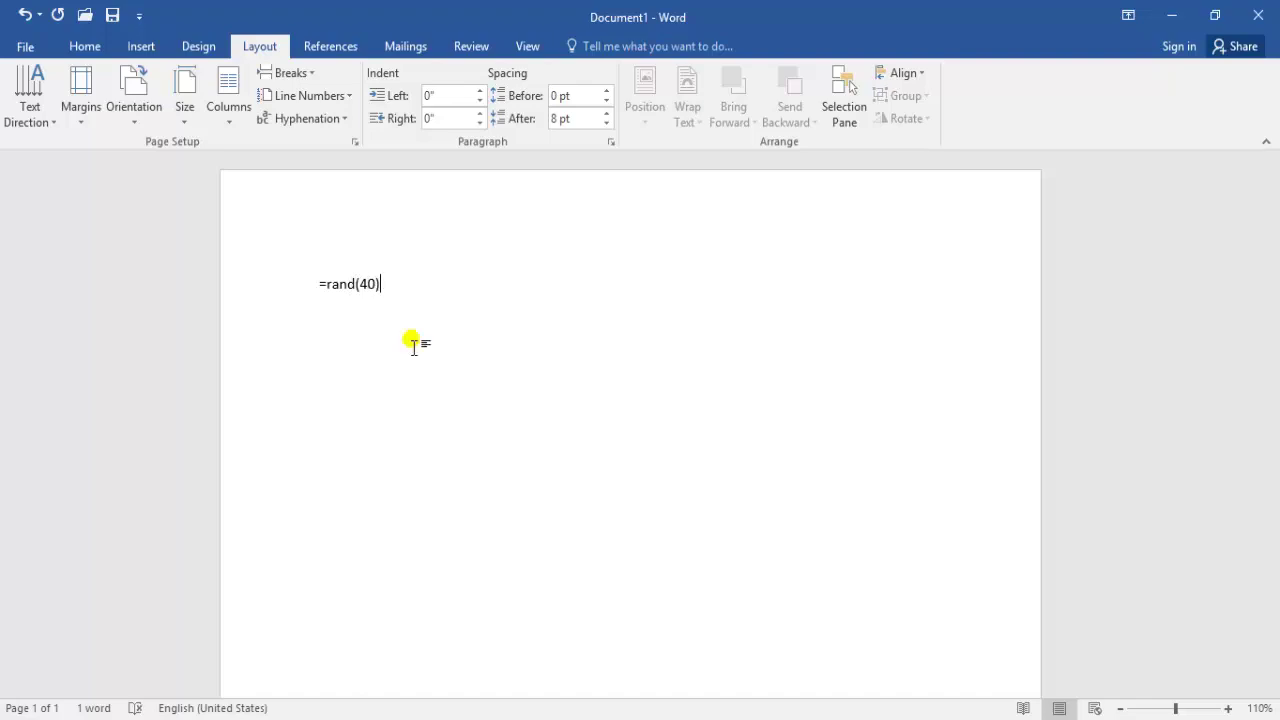
{"action": "type", "text": "rand(40)"}
{"action": "key", "text": "Return"}
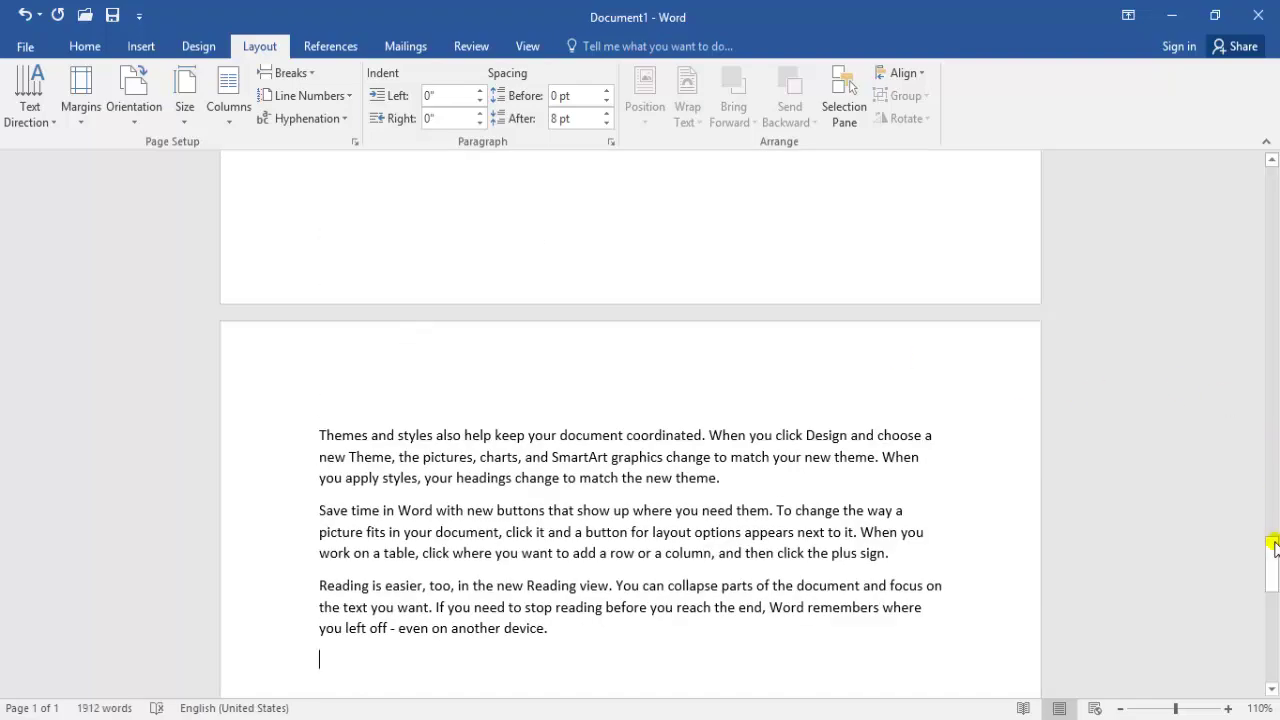
{"action": "left_click_drag", "start_coordinate": [1271, 545], "coordinate": [1273, 177]}
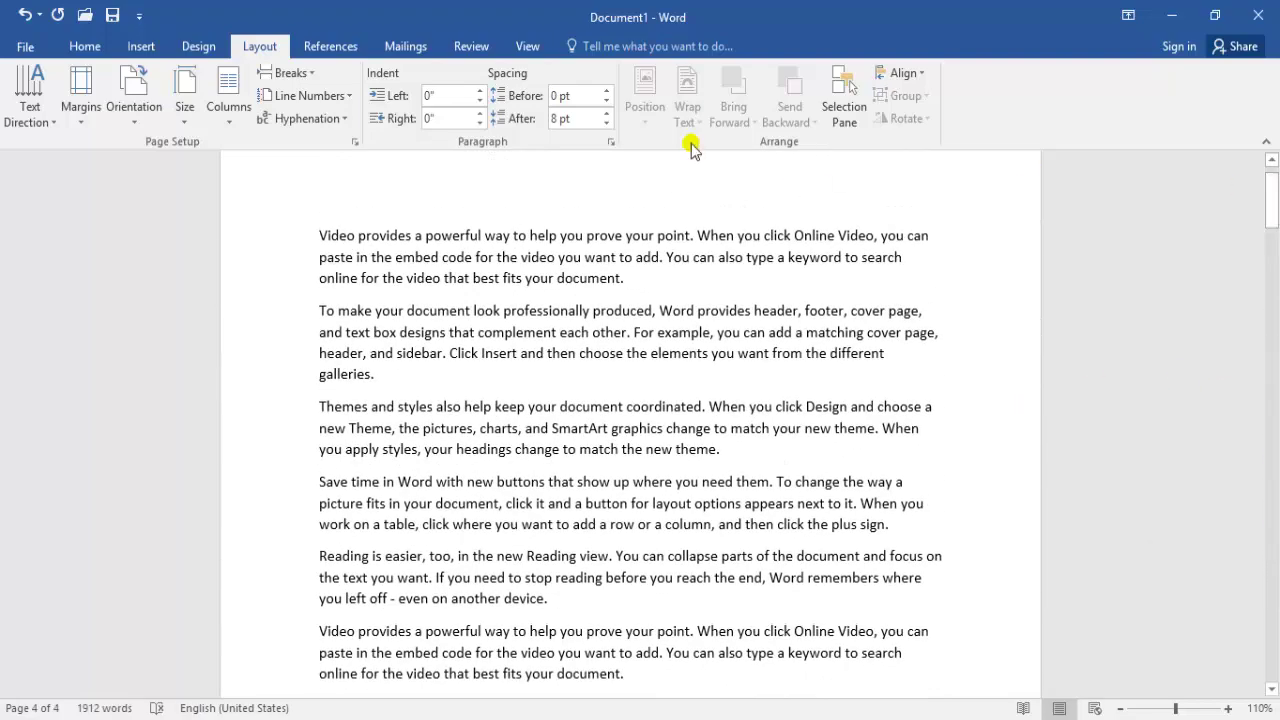
Look at the Breaks list without inserting a break, then select 'on another device.'
{"action": "left_click", "coordinate": [315, 75]}
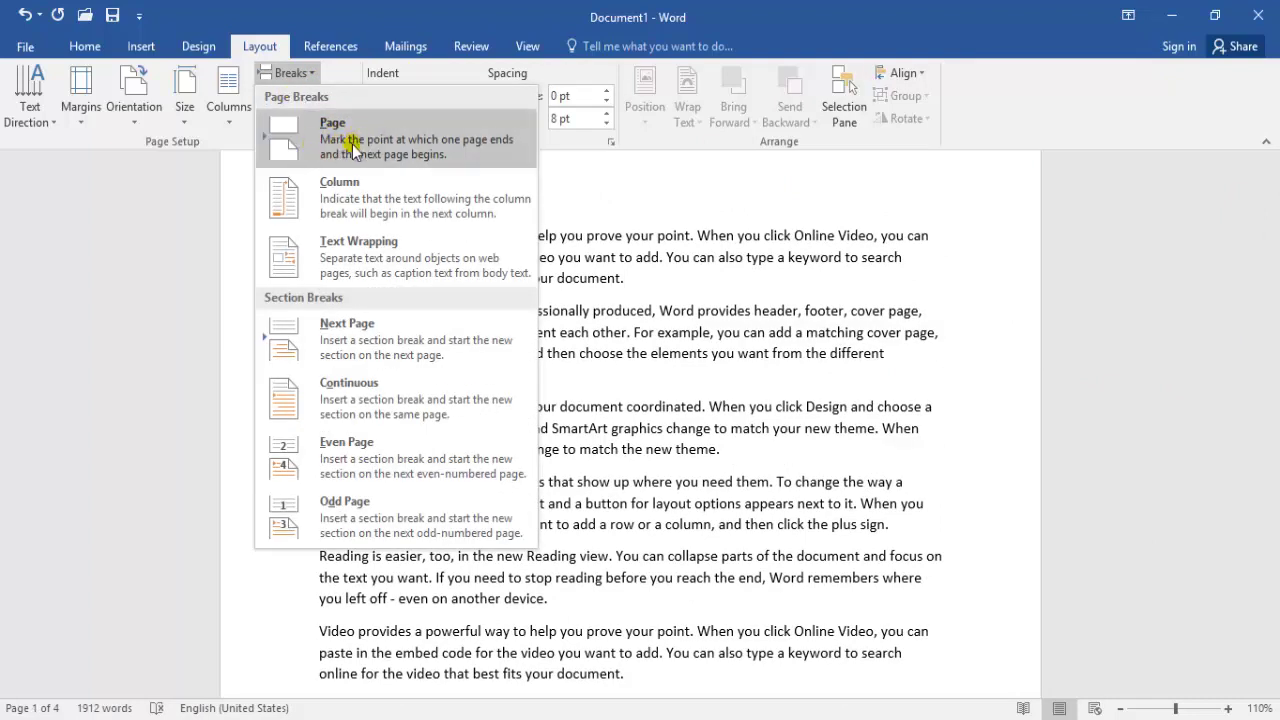
{"action": "left_click", "coordinate": [757, 372]}
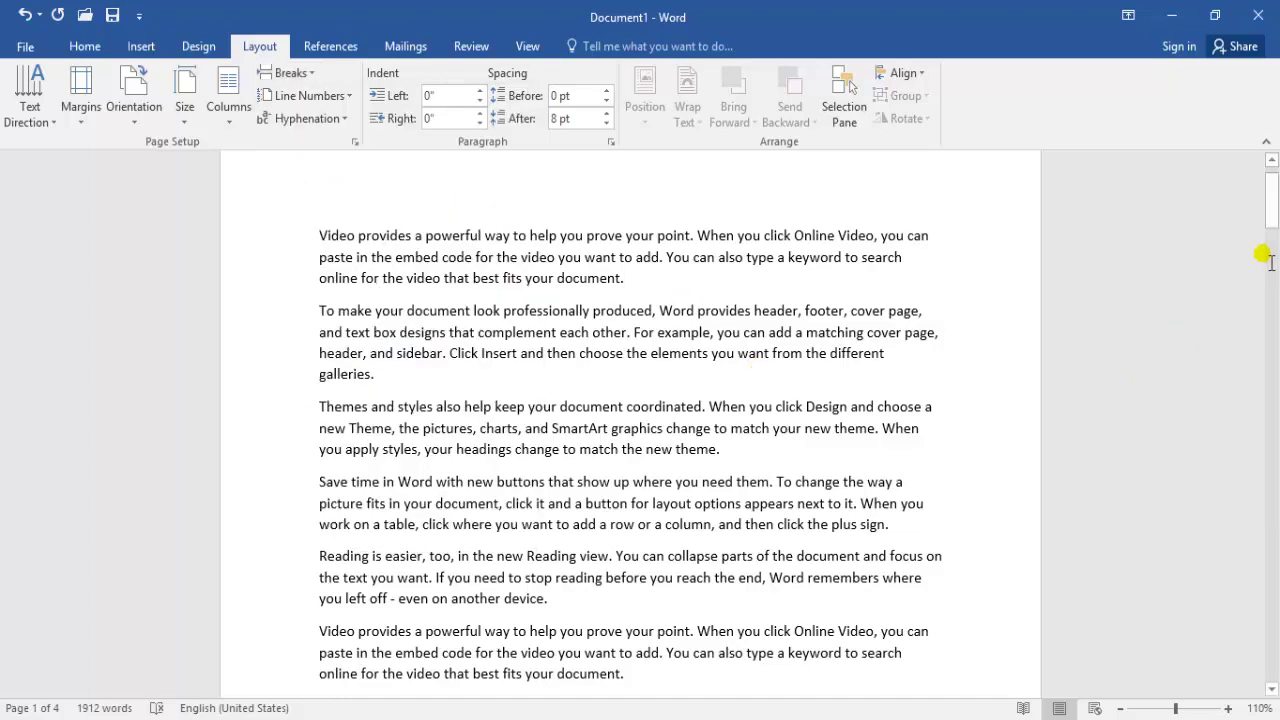
{"action": "left_click_drag", "start_coordinate": [1271, 200], "coordinate": [1272, 233]}
{"action": "left_click_drag", "start_coordinate": [563, 520], "coordinate": [432, 515]}
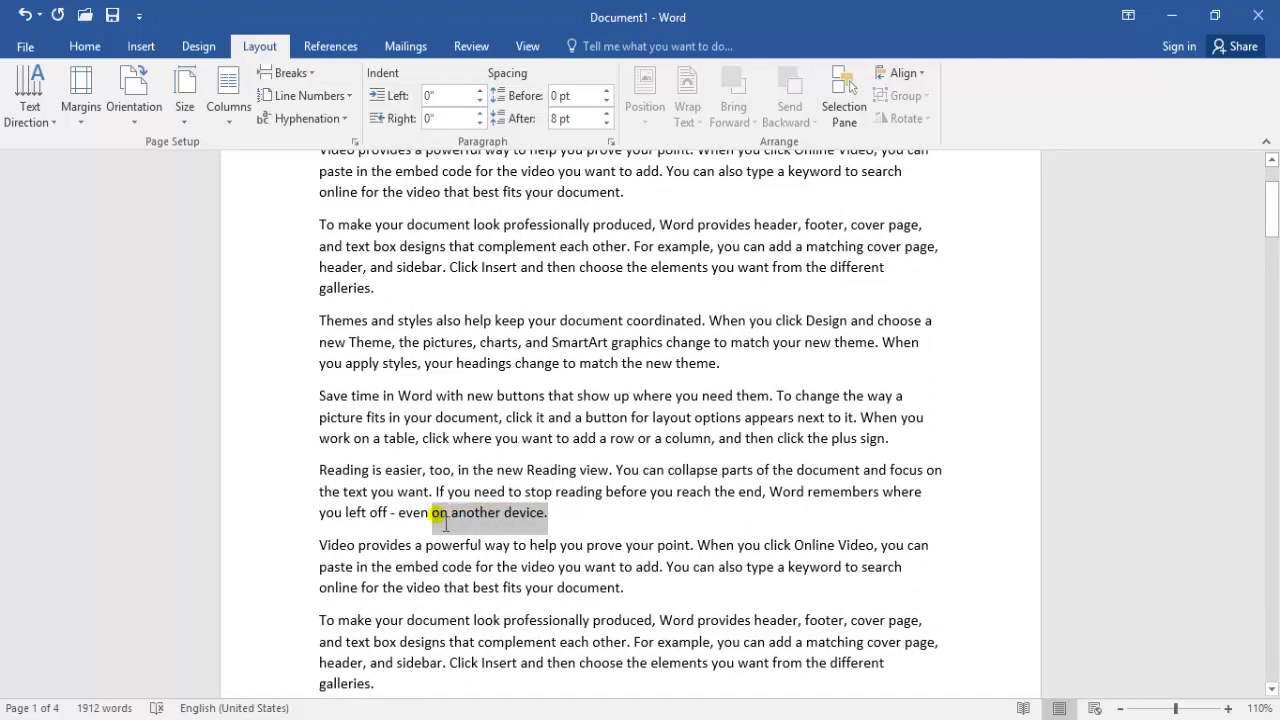
Apply yellow text highlight to the selected words 'on another device.'
{"action": "left_click", "coordinate": [82, 46]}
{"action": "left_click", "coordinate": [336, 111]}
{"action": "key", "text": "Right"}
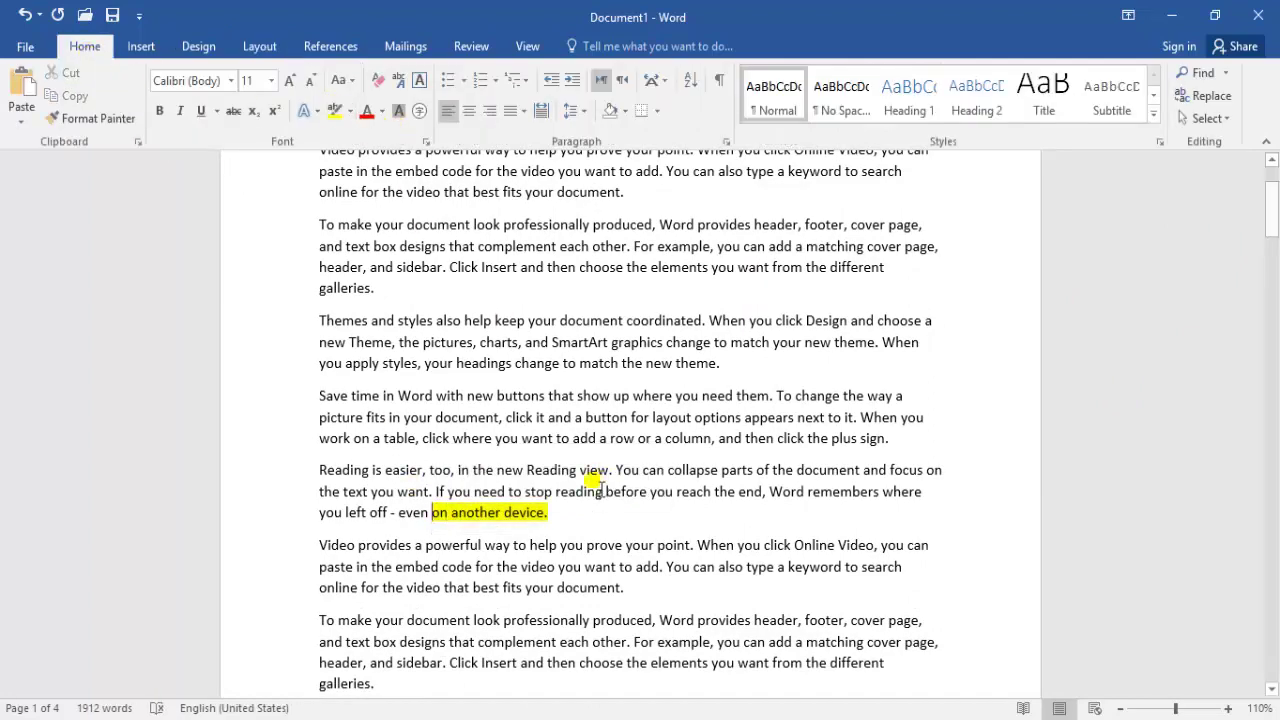
Insert a page break after the highlighted words, then undo it
{"action": "left_click", "coordinate": [260, 46]}
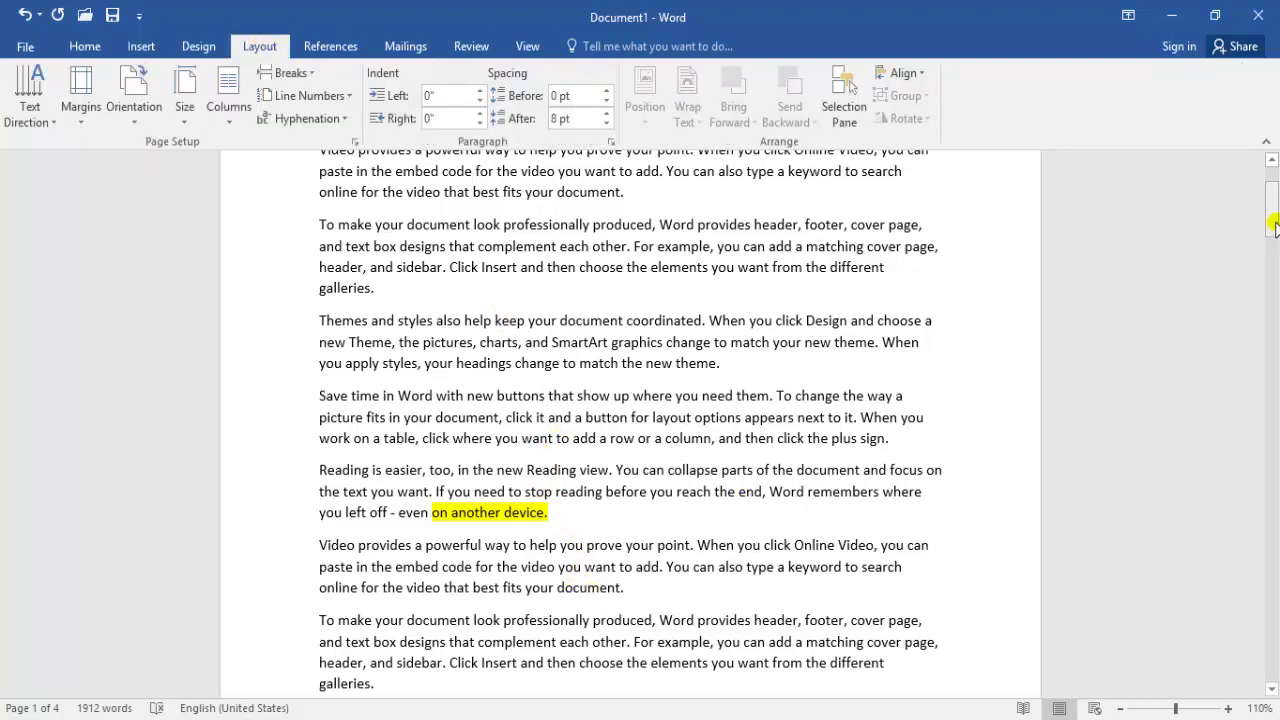
{"action": "left_click_drag", "start_coordinate": [1272, 225], "coordinate": [1272, 266]}
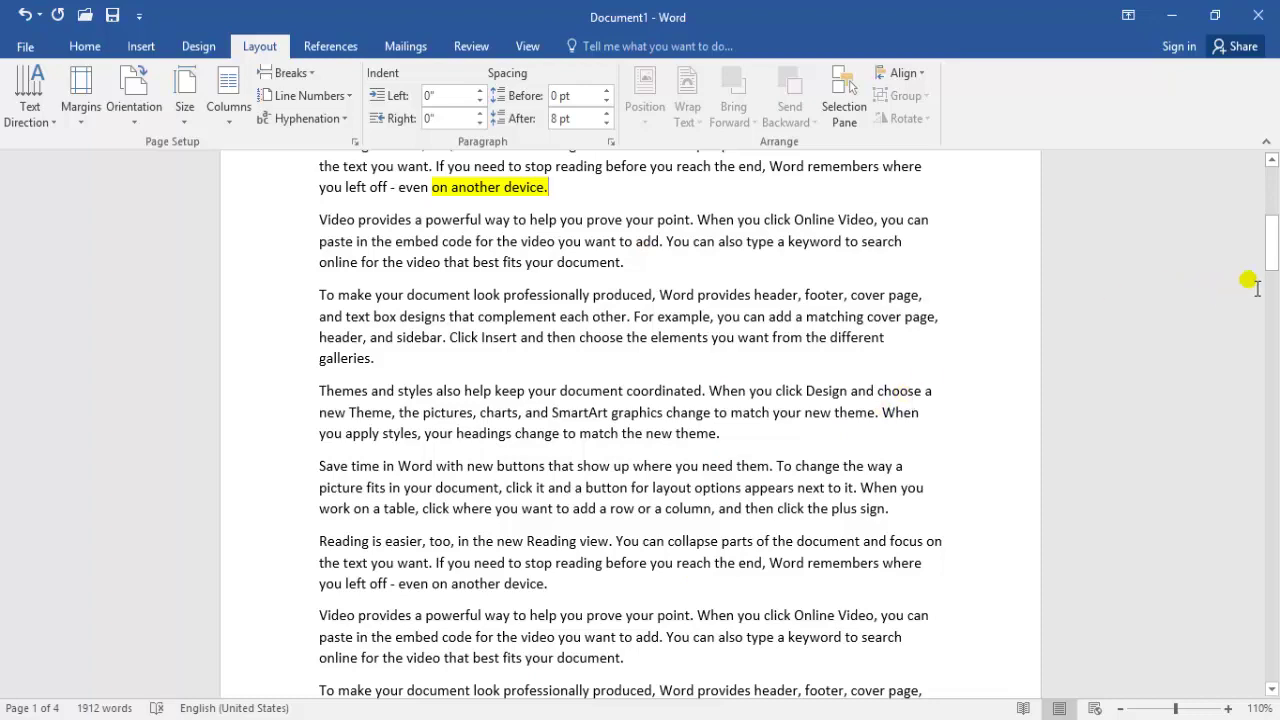
{"action": "left_click_drag", "start_coordinate": [1272, 245], "coordinate": [1272, 204]}
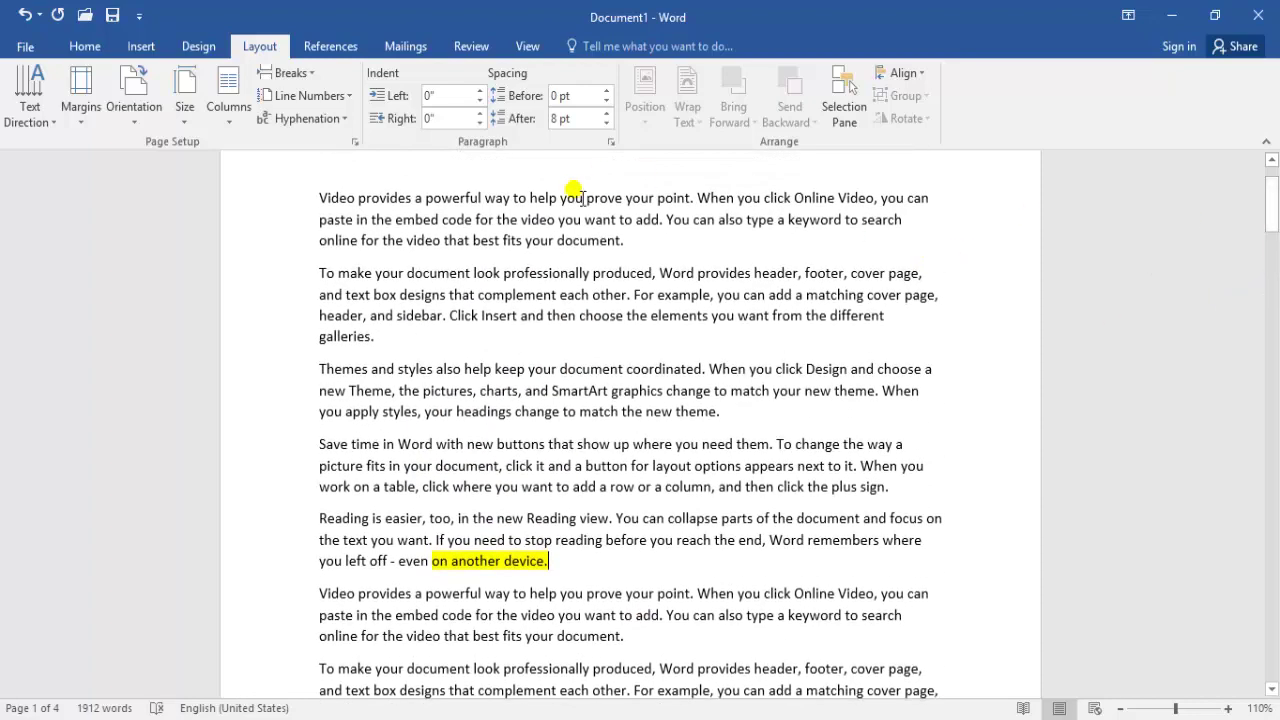
{"action": "left_click", "coordinate": [285, 72]}
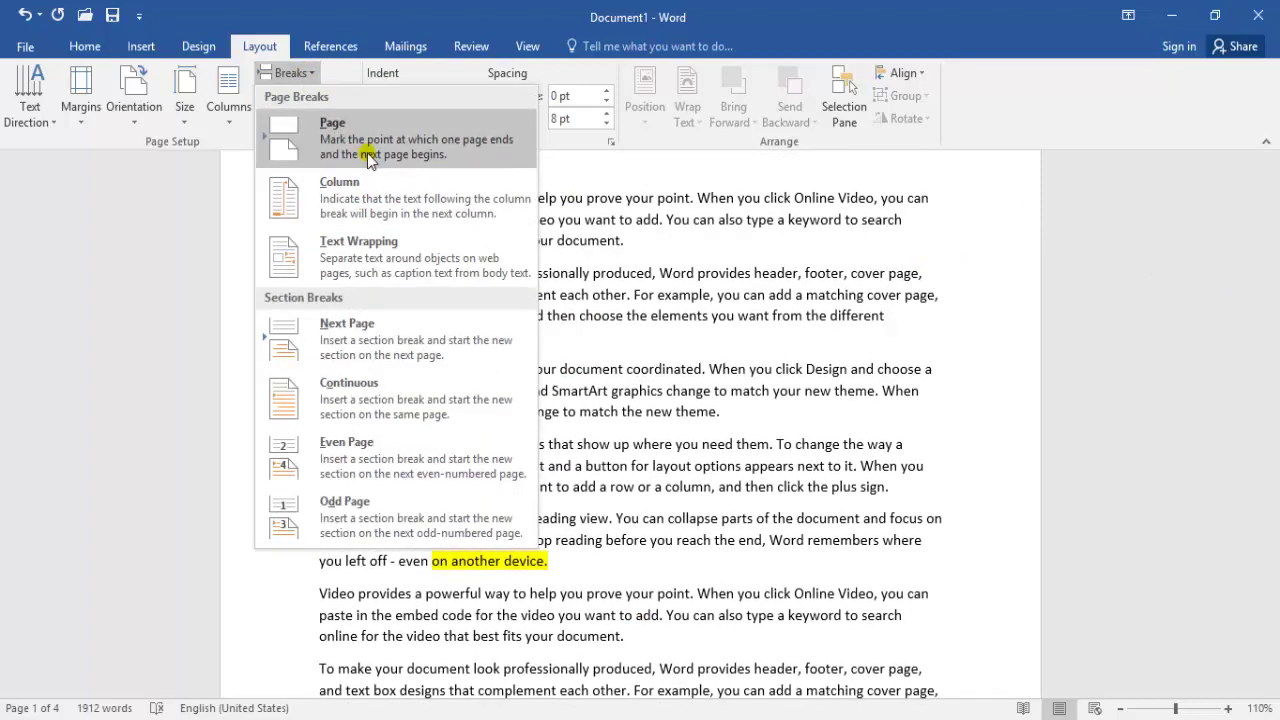
{"action": "left_click", "coordinate": [368, 154]}
{"action": "left_click_drag", "start_coordinate": [1271, 262], "coordinate": [1273, 206]}
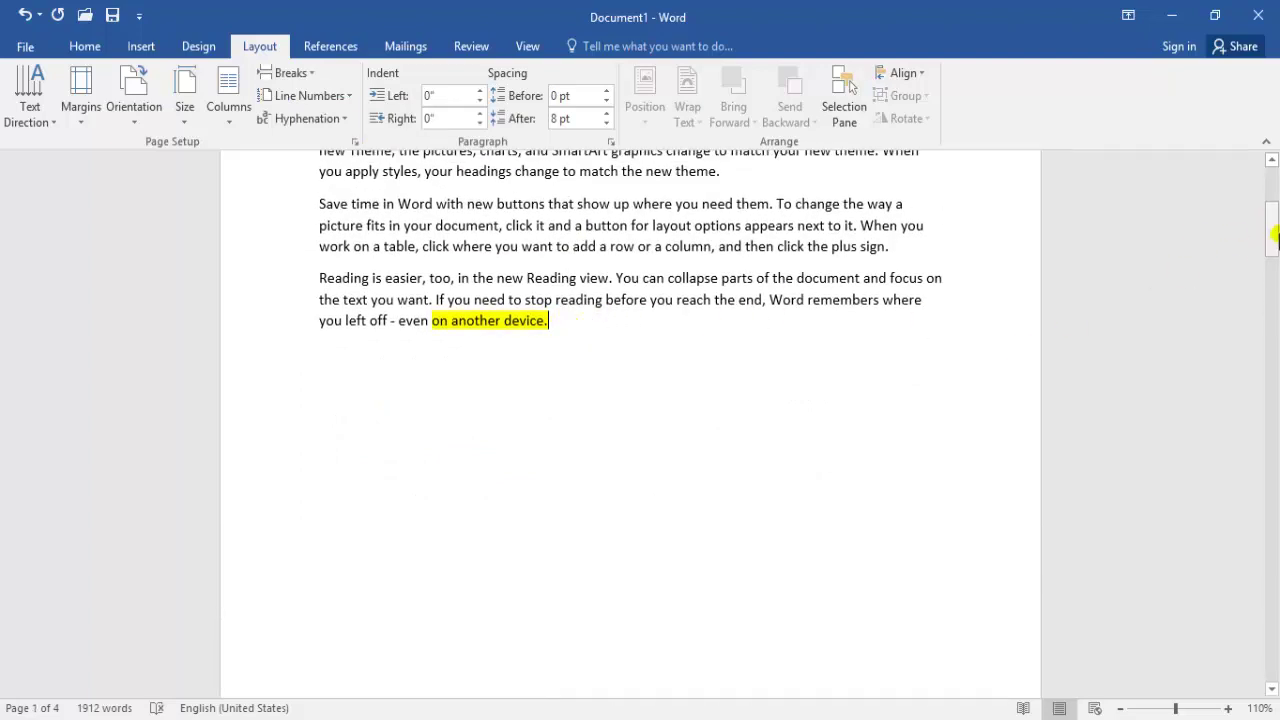
{"action": "mouse_move", "coordinate": [1272, 225]}
{"action": "left_mouse_down"}
{"action": "mouse_move", "coordinate": [1273, 365]}
{"action": "mouse_move", "coordinate": [1275, 194]}
{"action": "mouse_move", "coordinate": [1275, 215]}
{"action": "left_mouse_up"}
{"action": "key", "text": "ctrl+z"}
Place the insertion point in the second paragraph and bring up the Breaks list
{"action": "left_click", "coordinate": [920, 217]}
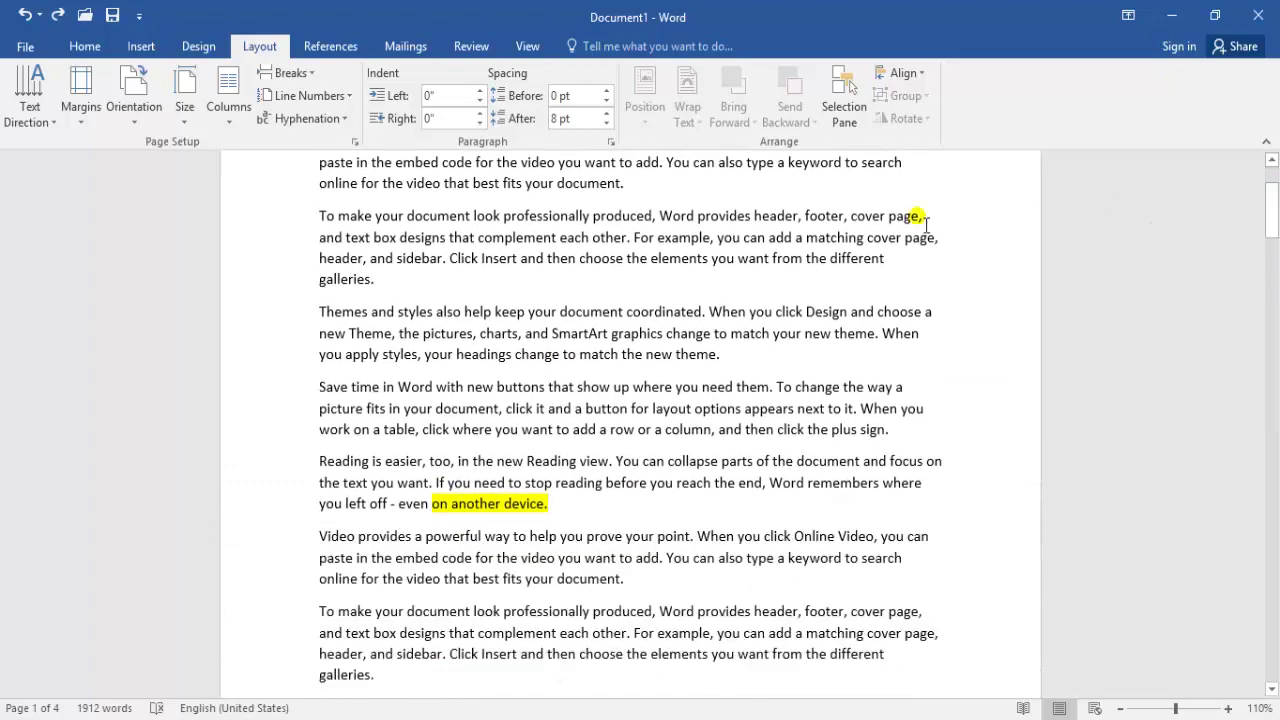
{"action": "left_click", "coordinate": [286, 73]}
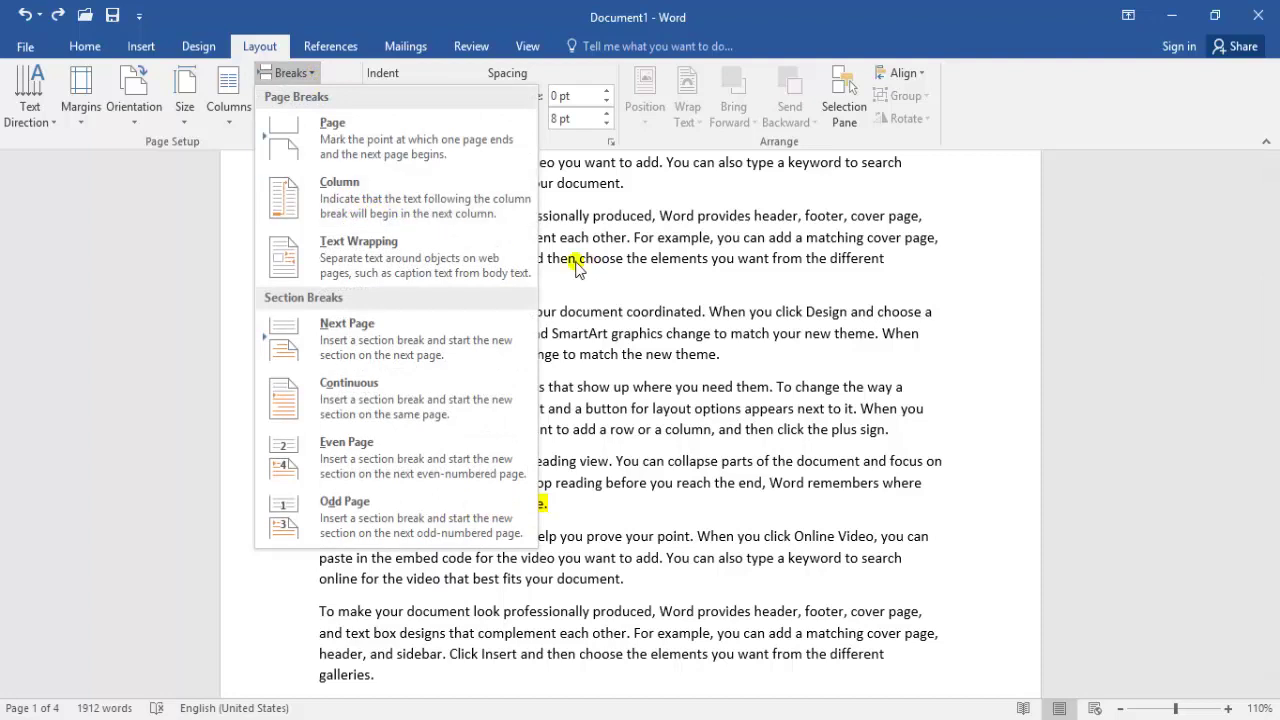
{"action": "left_click", "coordinate": [627, 249]}
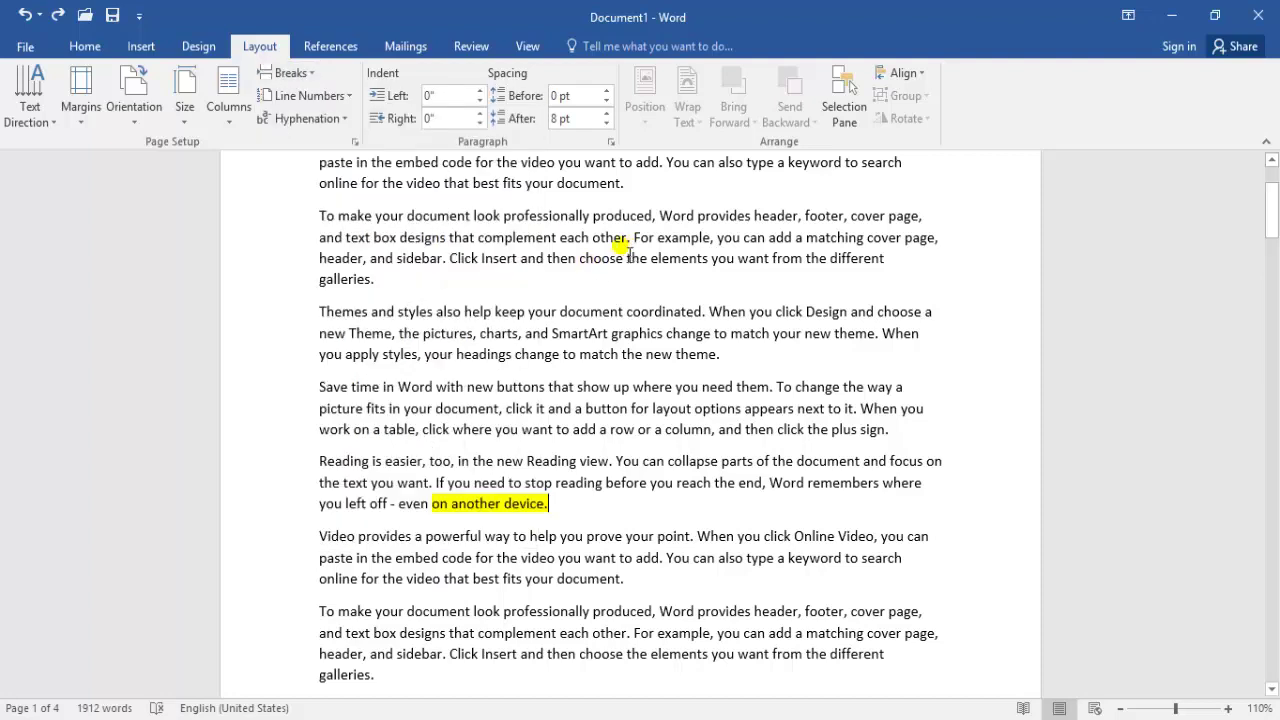
Split the document into two columns and justify all the text
{"action": "left_click", "coordinate": [238, 116]}
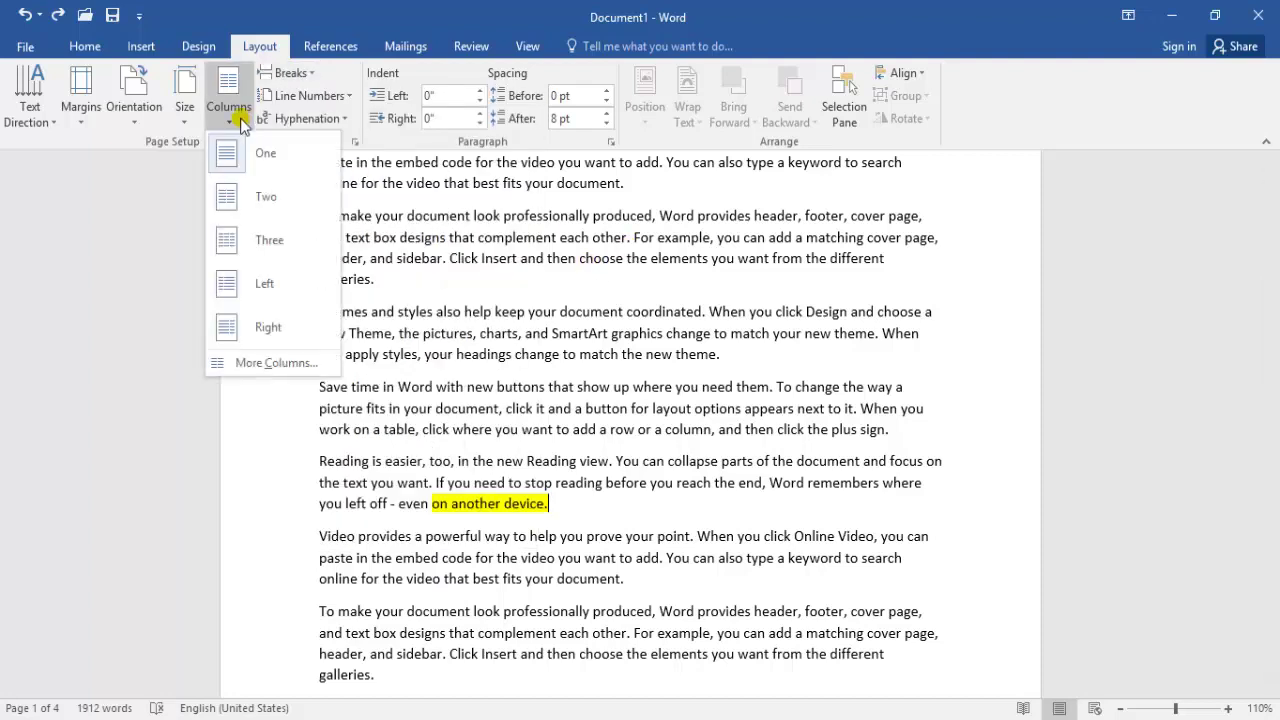
{"action": "left_click", "coordinate": [267, 198]}
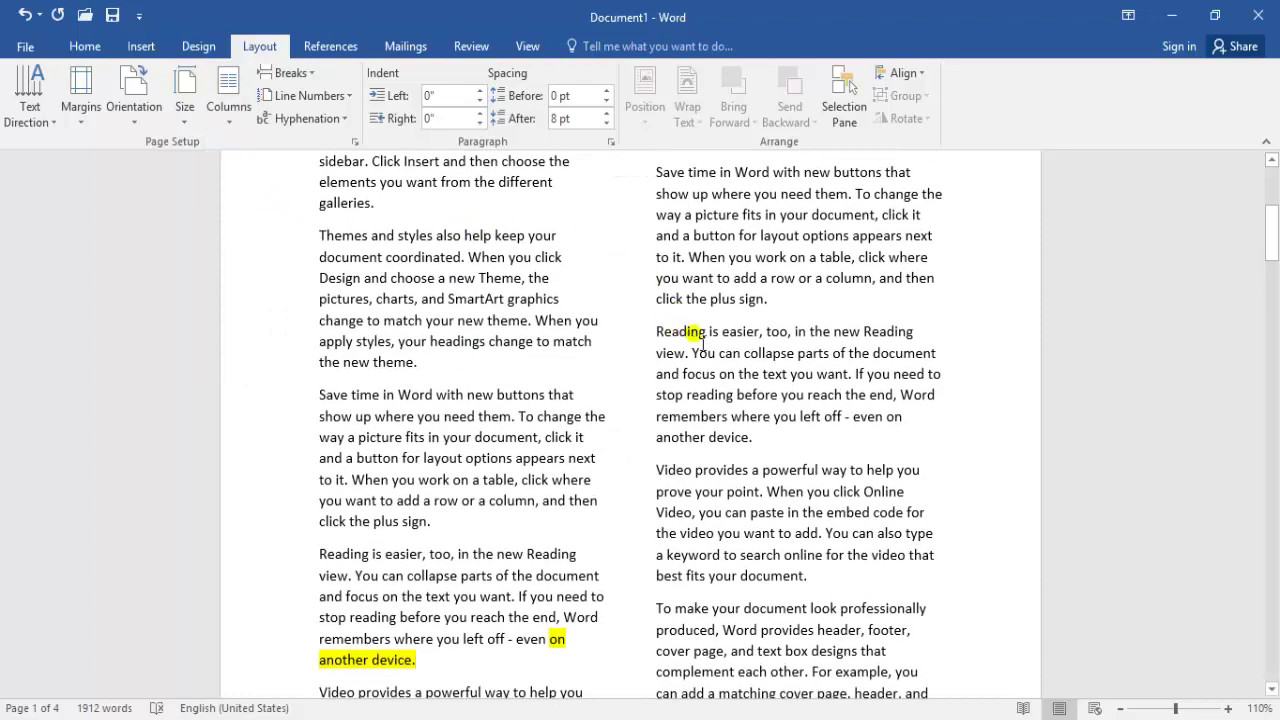
{"action": "mouse_move", "coordinate": [1272, 260]}
{"action": "left_mouse_down"}
{"action": "mouse_move", "coordinate": [1272, 200]}
{"action": "mouse_move", "coordinate": [1273, 400]}
{"action": "mouse_move", "coordinate": [1273, 232]}
{"action": "mouse_move", "coordinate": [1273, 246]}
{"action": "left_mouse_up"}
{"action": "key", "text": "ctrl+a"}
{"action": "key", "text": "ctrl+j"}
{"action": "left_click", "coordinate": [740, 378]}
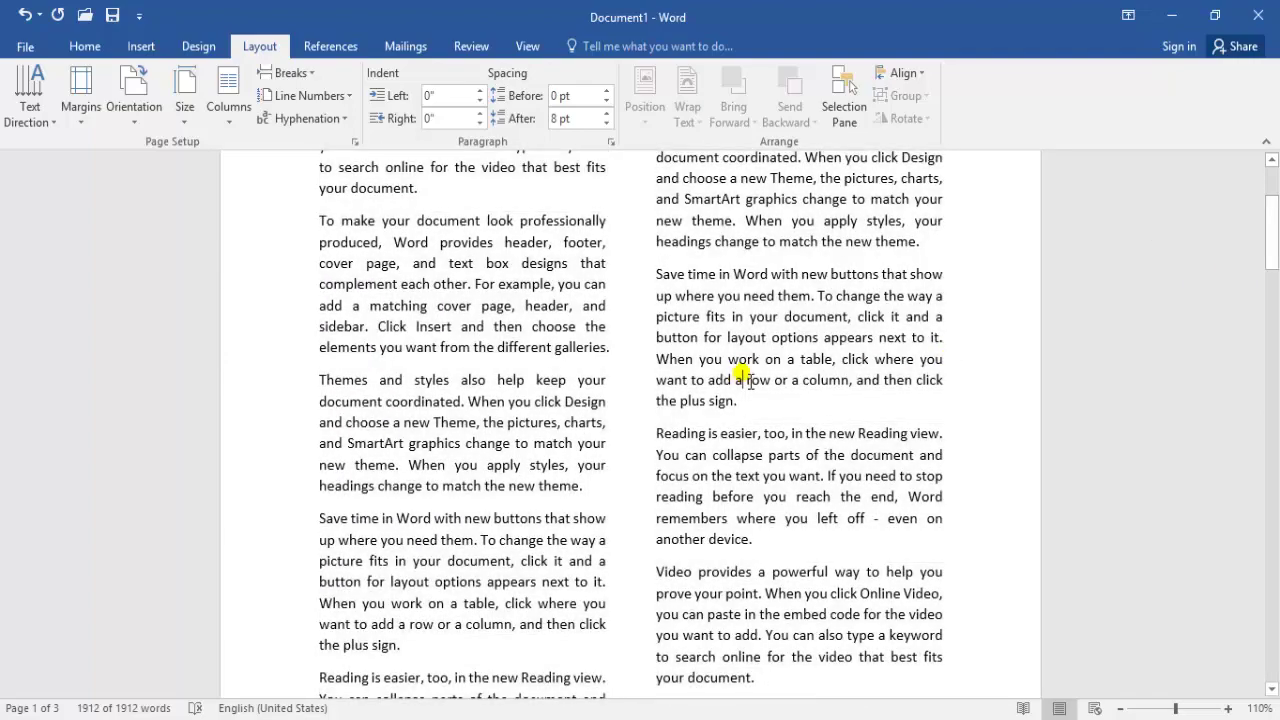
Select the 'Reading is easier' paragraph and place the insertion point after 'another device.'
{"action": "mouse_move", "coordinate": [1272, 241]}
{"action": "left_mouse_down"}
{"action": "mouse_move", "coordinate": [1272, 215]}
{"action": "mouse_move", "coordinate": [1273, 262]}
{"action": "left_mouse_up"}
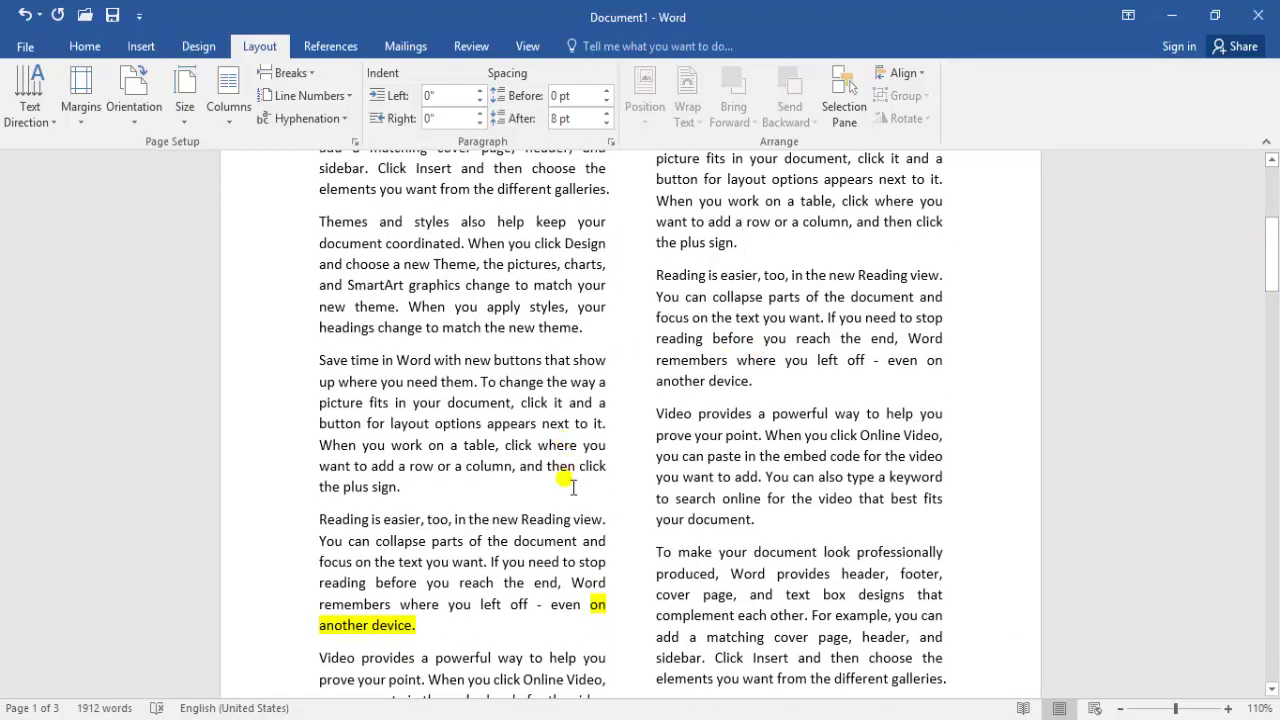
{"action": "left_click_drag", "start_coordinate": [437, 642], "coordinate": [318, 524]}
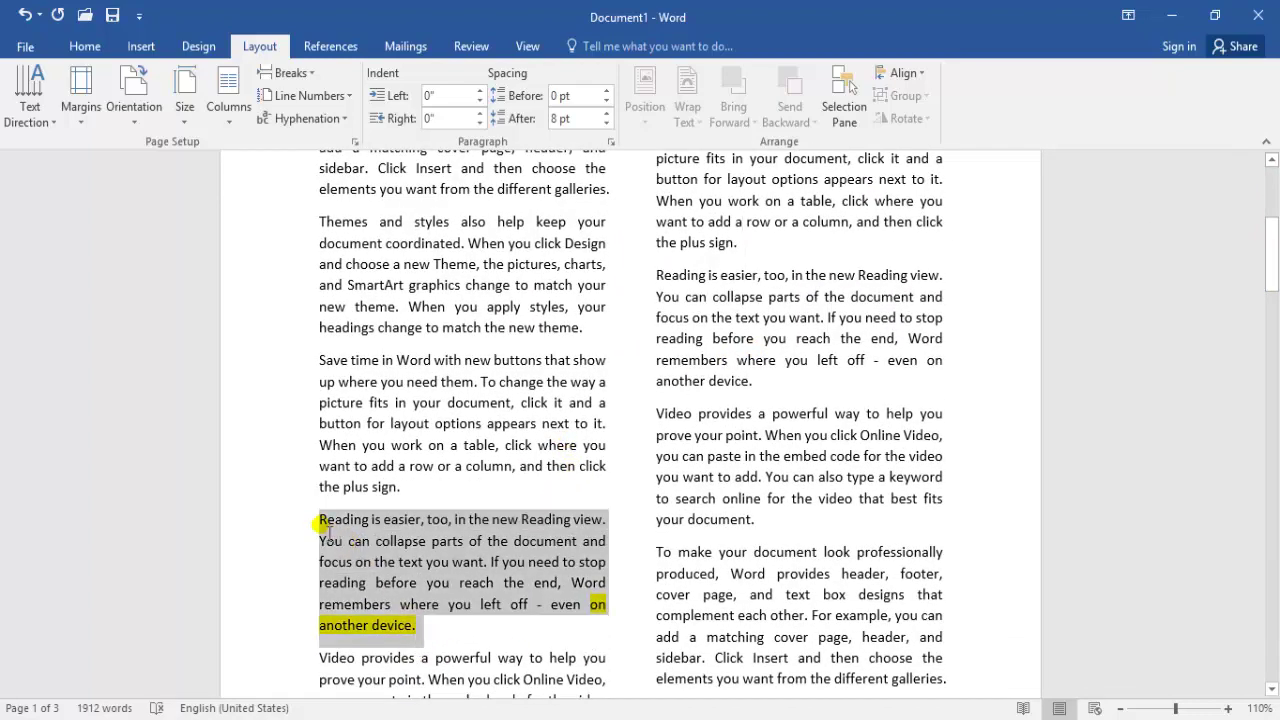
{"action": "left_click", "coordinate": [437, 630]}
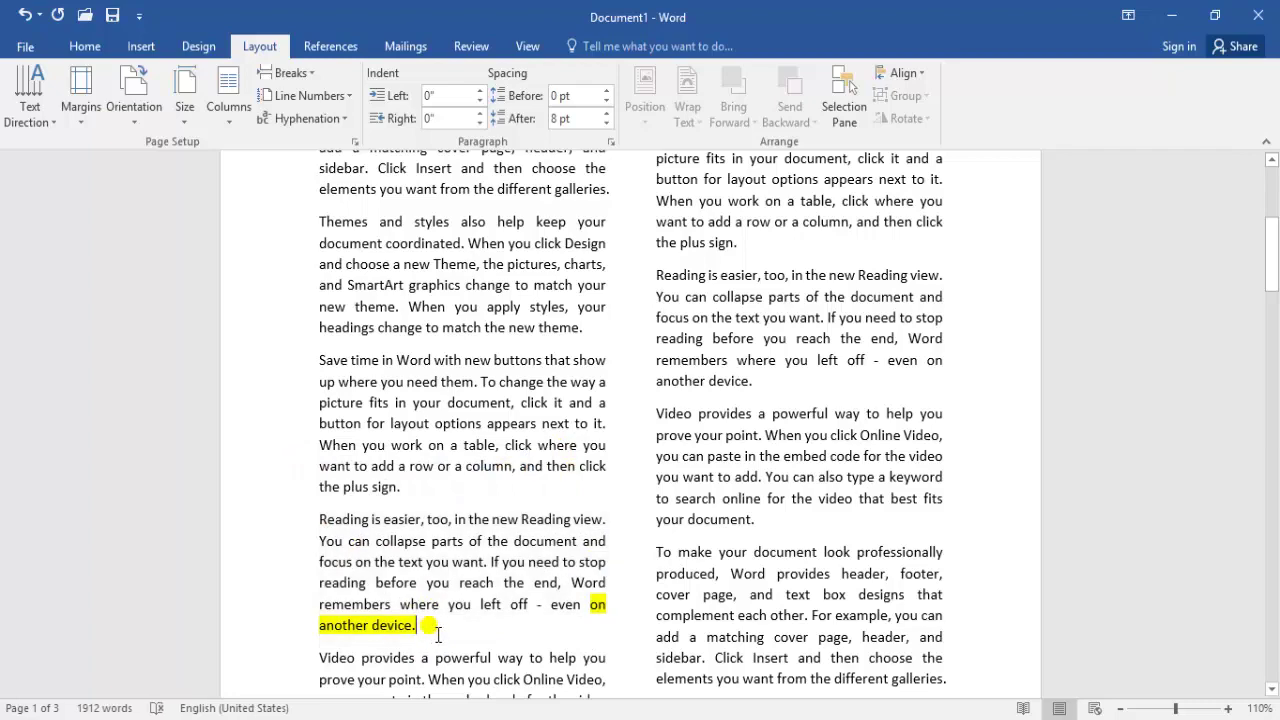
{"action": "left_click_drag", "start_coordinate": [1268, 282], "coordinate": [1274, 318]}
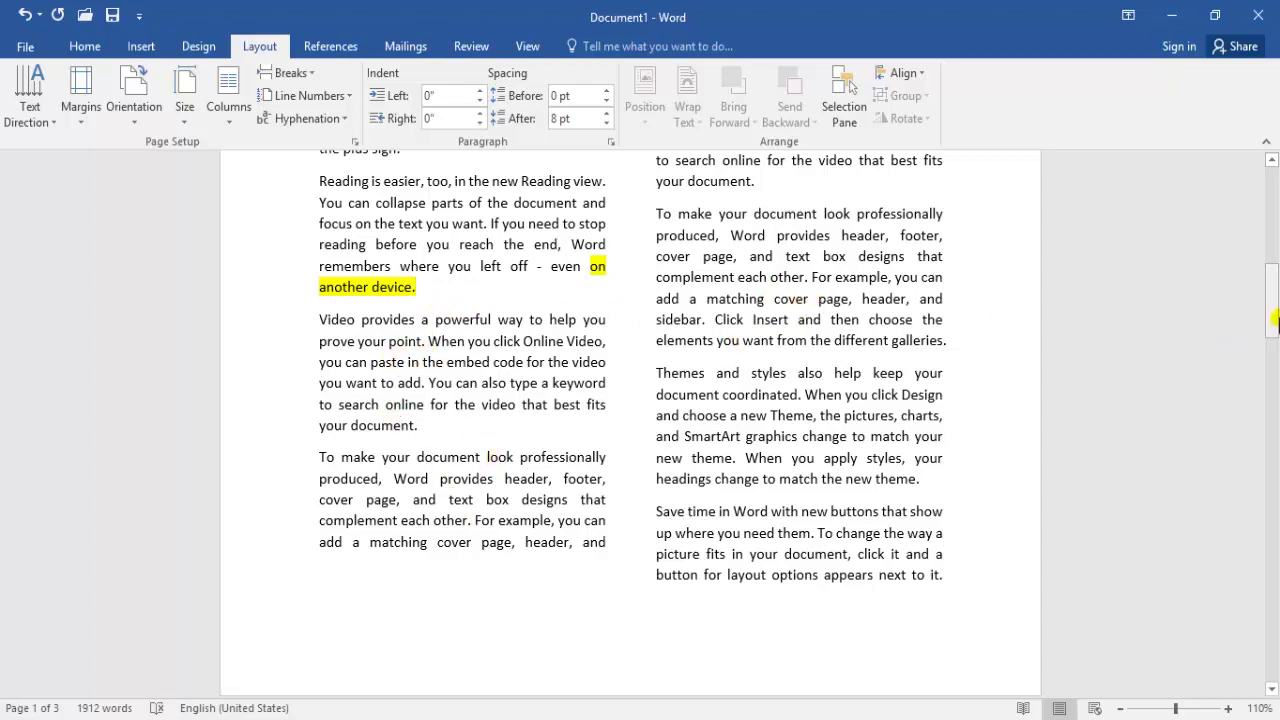
Insert a column break after 'on another device.' so the following text starts the next column
{"action": "left_click_drag", "start_coordinate": [1272, 300], "coordinate": [1272, 280]}
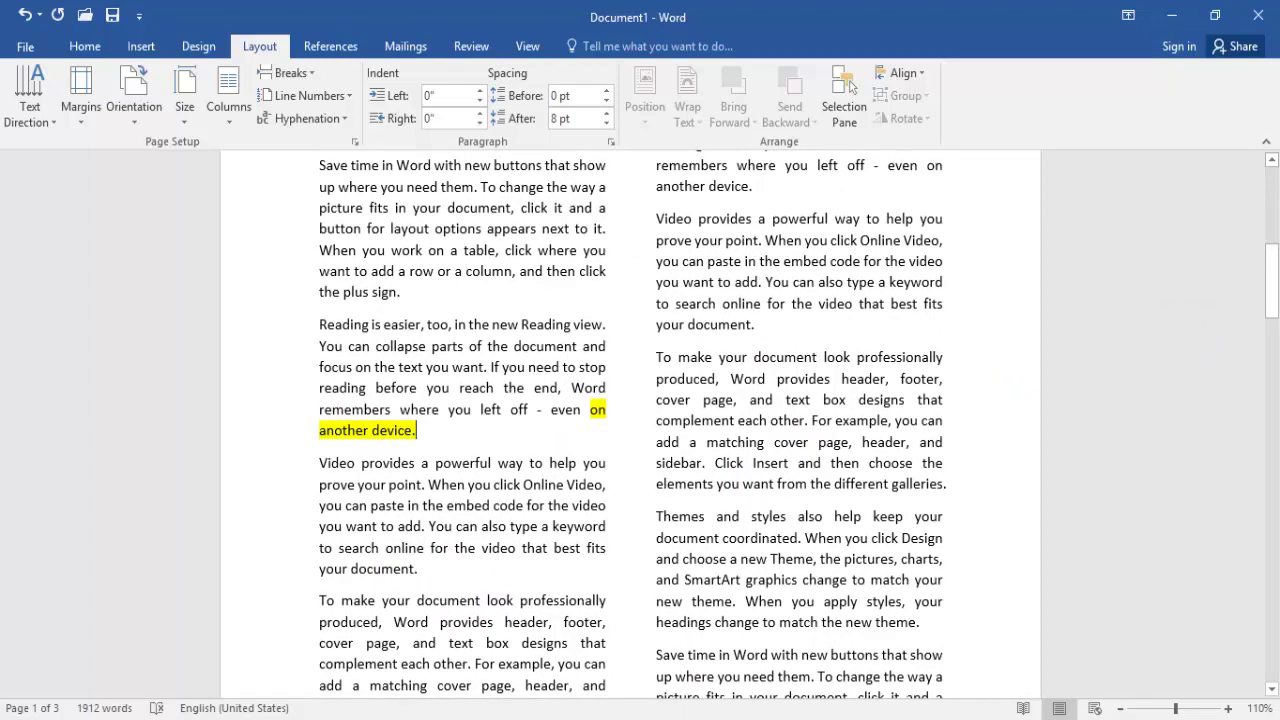
{"action": "key", "text": "Return"}
{"action": "key", "text": "Return"}
{"action": "key", "text": "Return"}
{"action": "key", "text": "BackSpace"}
{"action": "key", "text": "BackSpace"}
{"action": "key", "text": "BackSpace"}
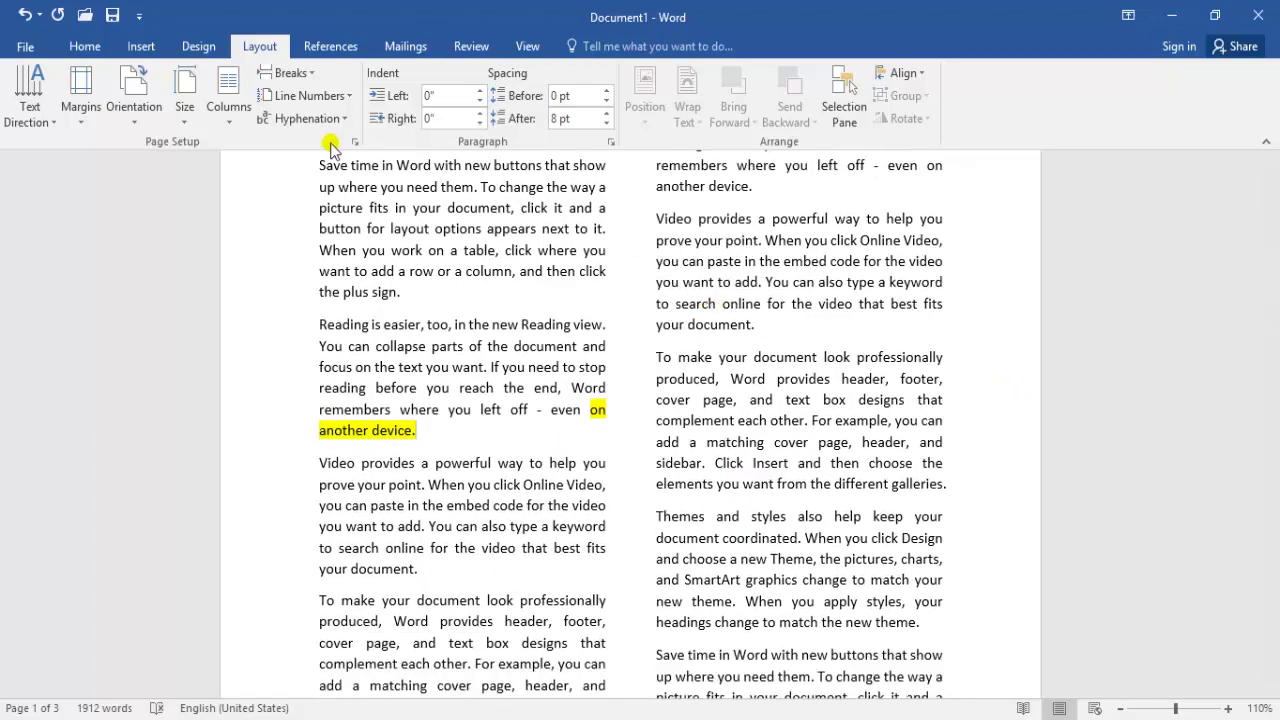
{"action": "left_click", "coordinate": [298, 73]}
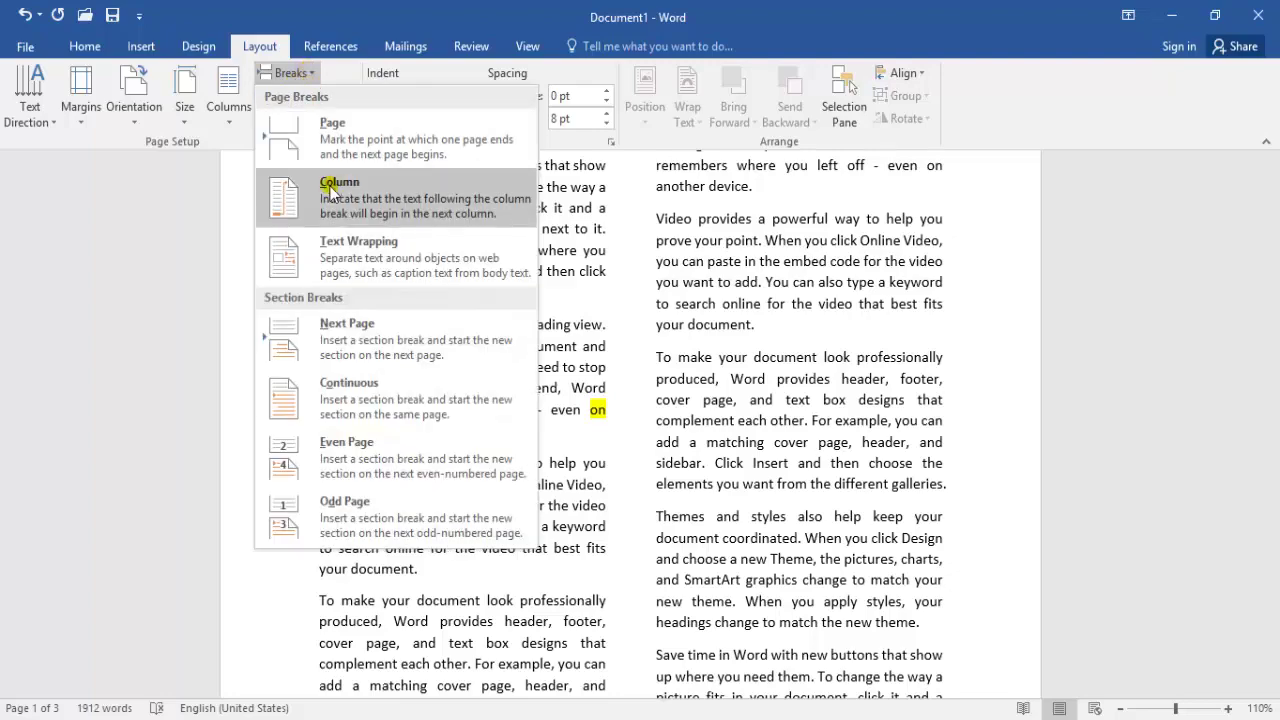
{"action": "left_click", "coordinate": [290, 188]}
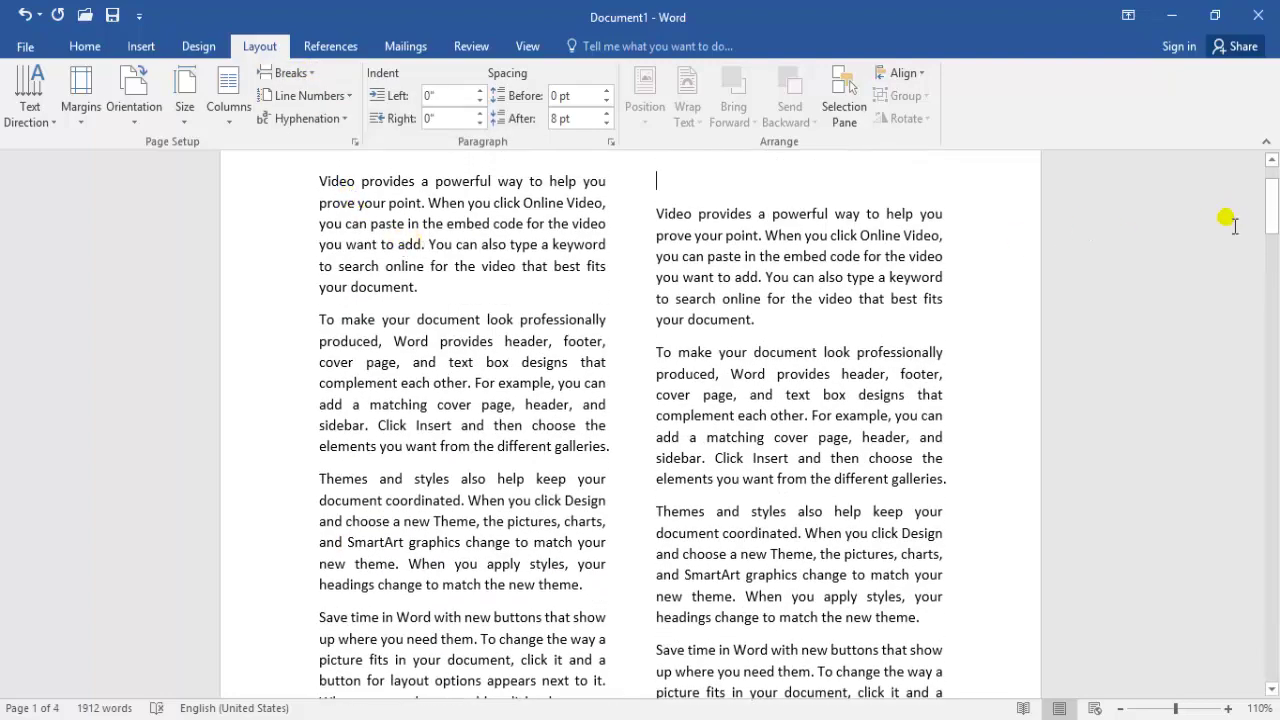
{"action": "left_click_drag", "start_coordinate": [1273, 225], "coordinate": [1273, 285]}
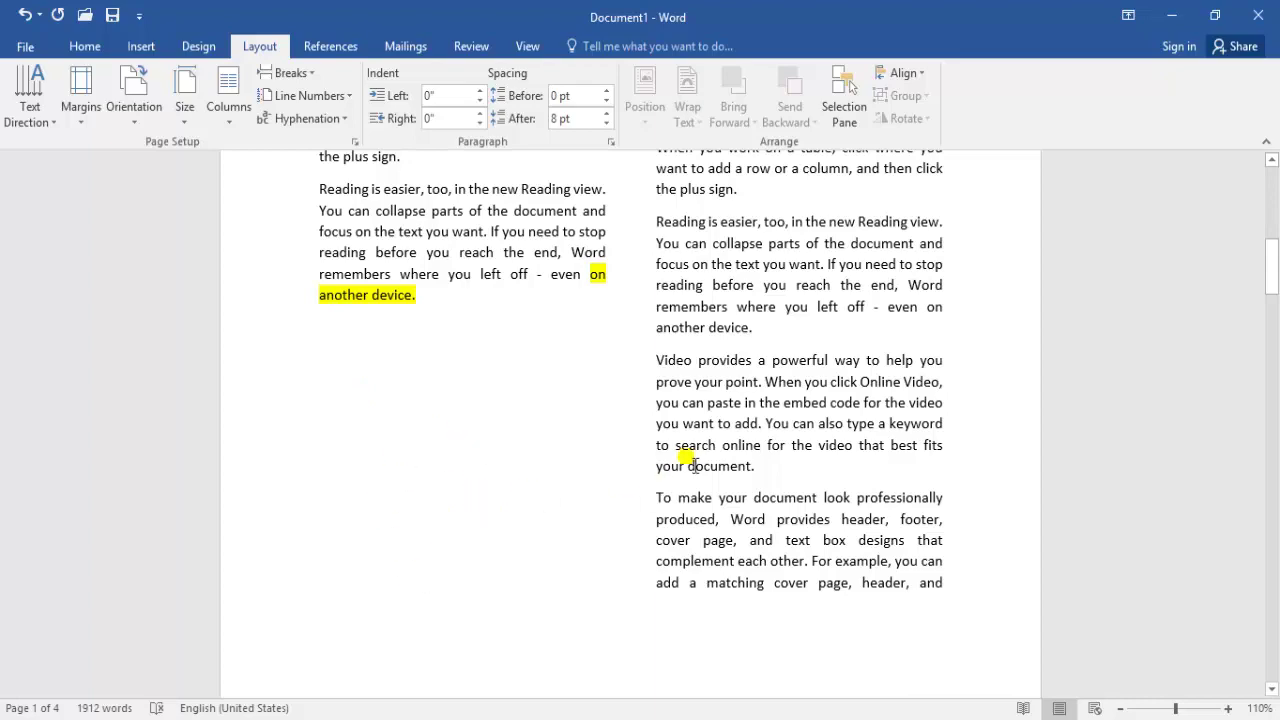
{"action": "left_click_drag", "start_coordinate": [1272, 270], "coordinate": [1271, 193]}
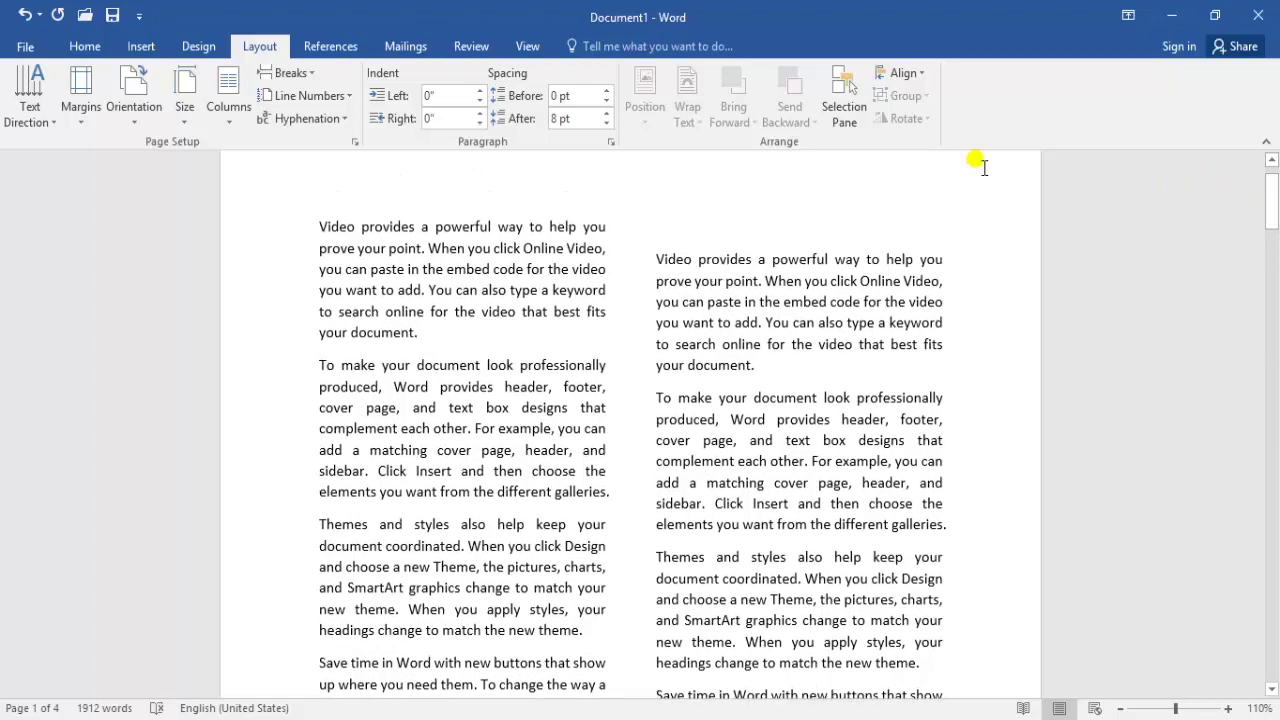
Show the Layout tab's Breaks dropdown with its page and section break types
{"action": "left_click", "coordinate": [302, 75]}
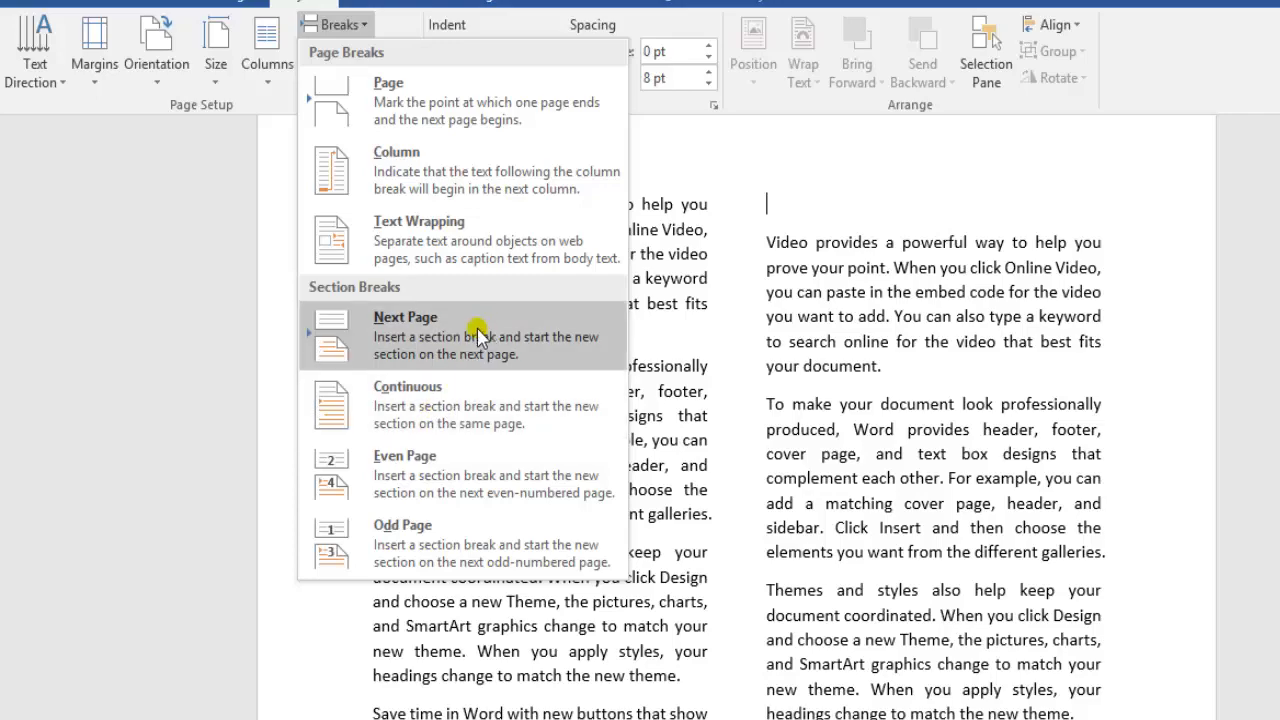
Dismiss the Breaks list unused and set the document back to one column
{"action": "left_click", "coordinate": [699, 438]}
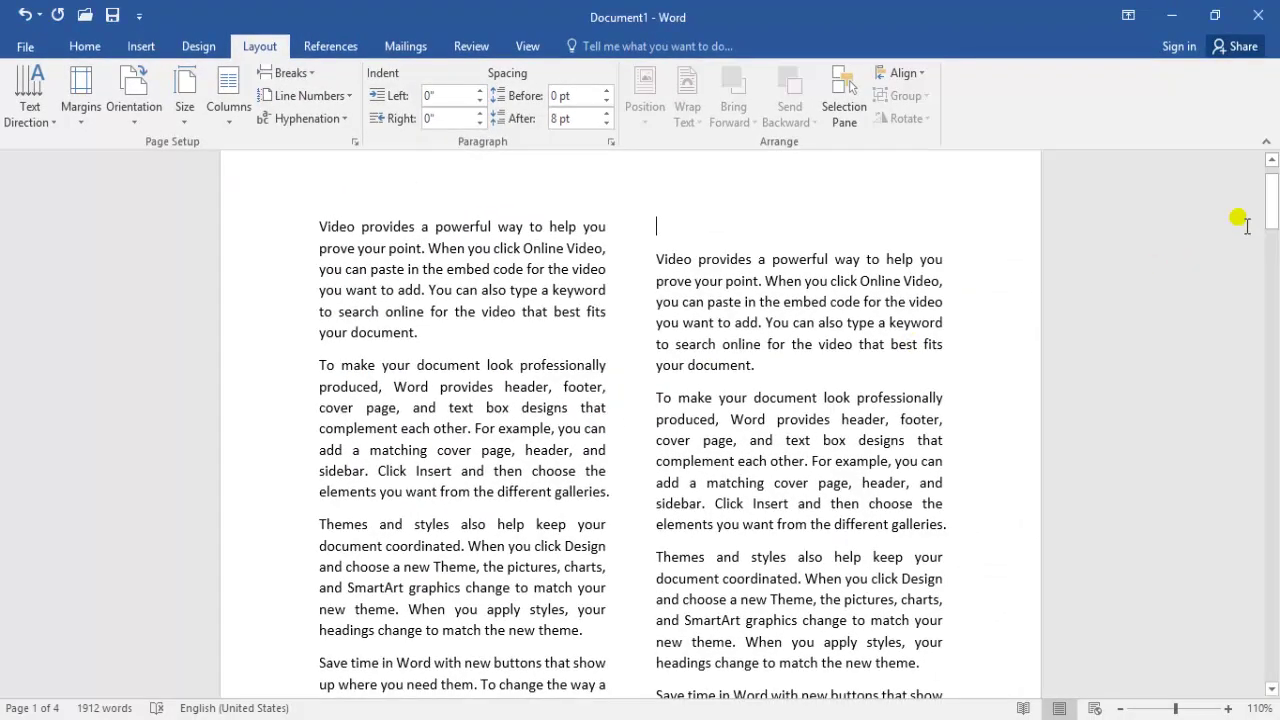
{"action": "mouse_move", "coordinate": [1272, 213]}
{"action": "left_mouse_down"}
{"action": "mouse_move", "coordinate": [1271, 202]}
{"action": "mouse_move", "coordinate": [1274, 271]}
{"action": "mouse_move", "coordinate": [1273, 221]}
{"action": "left_mouse_up"}
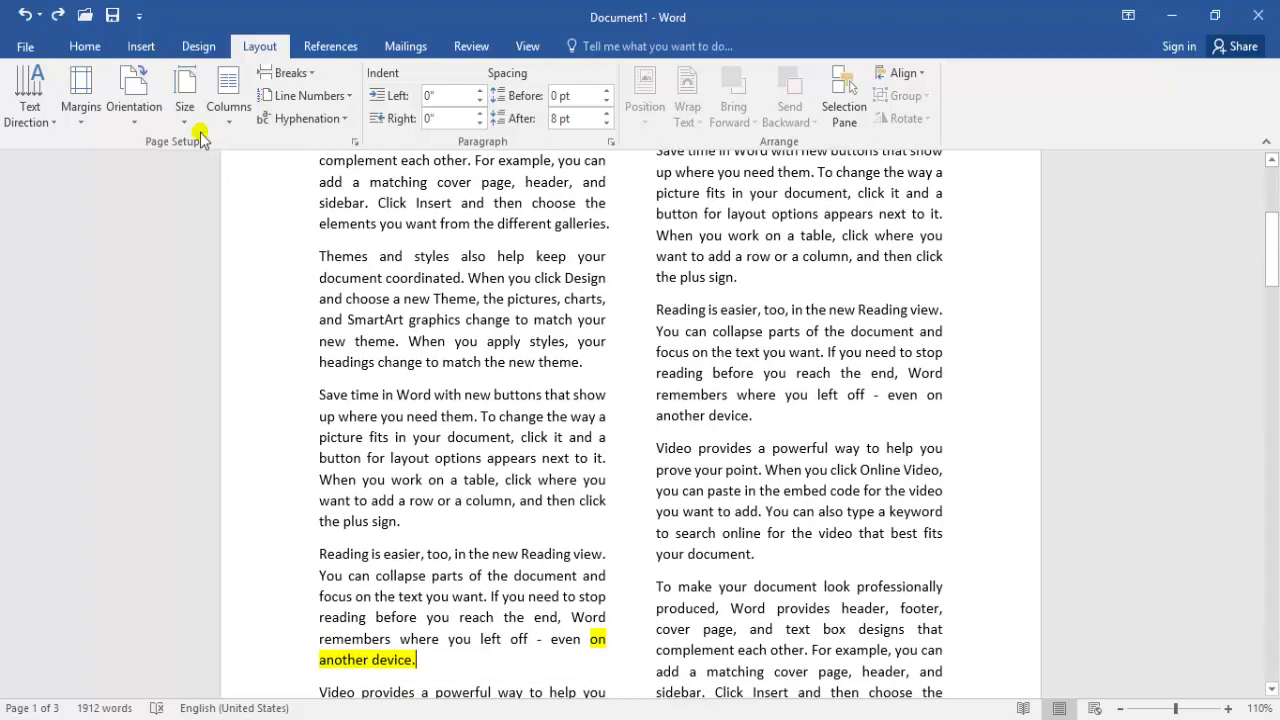
{"action": "left_click", "coordinate": [231, 107]}
{"action": "left_click", "coordinate": [252, 155]}
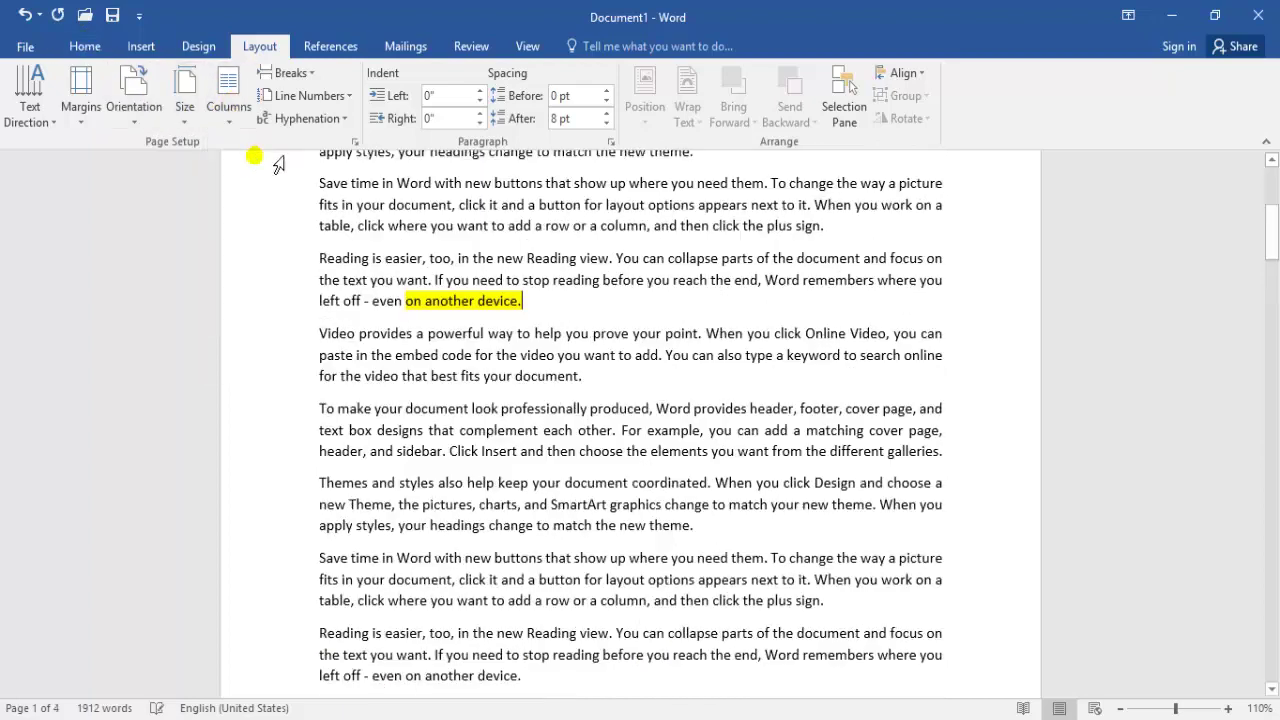
{"action": "left_click_drag", "start_coordinate": [1266, 213], "coordinate": [1269, 180]}
Add an 'Introduction' first-page header with Header from Top lowered to 0.5"
{"action": "double_click", "coordinate": [638, 209]}
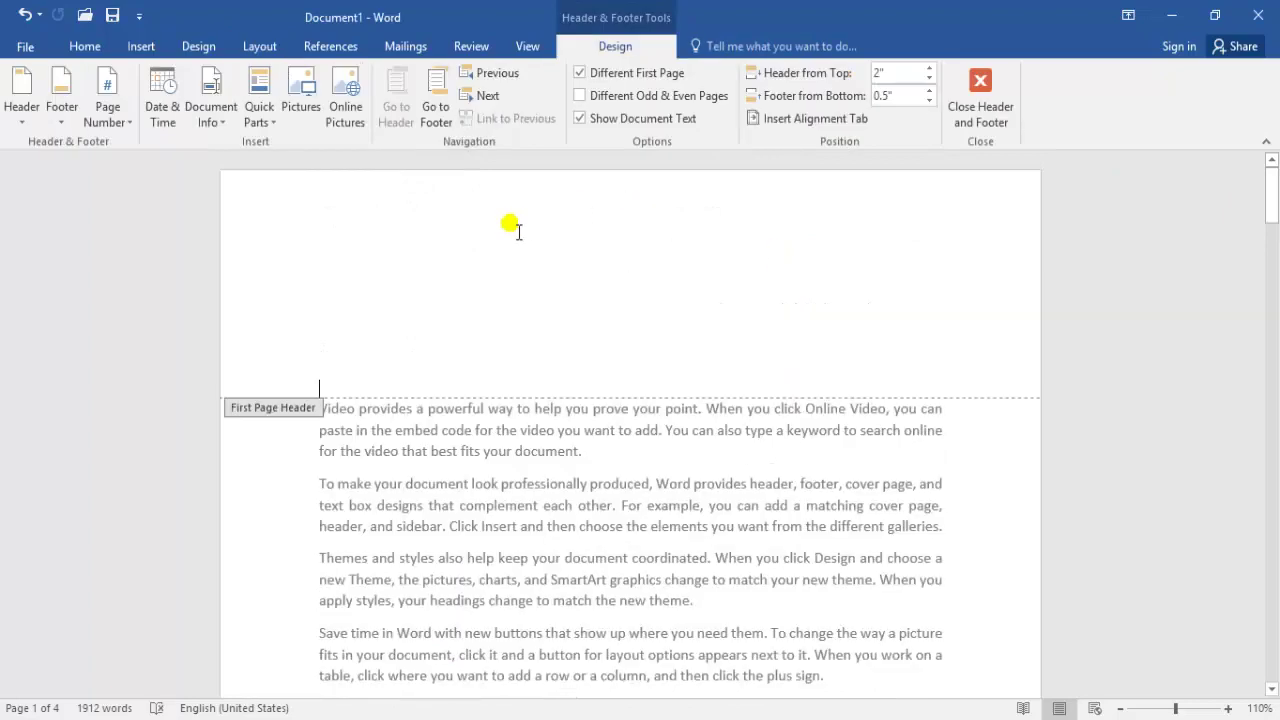
{"action": "left_click", "coordinate": [930, 80]}
{"action": "left_click", "coordinate": [930, 80]}
{"action": "left_click", "coordinate": [930, 81]}
{"action": "left_click", "coordinate": [930, 81]}
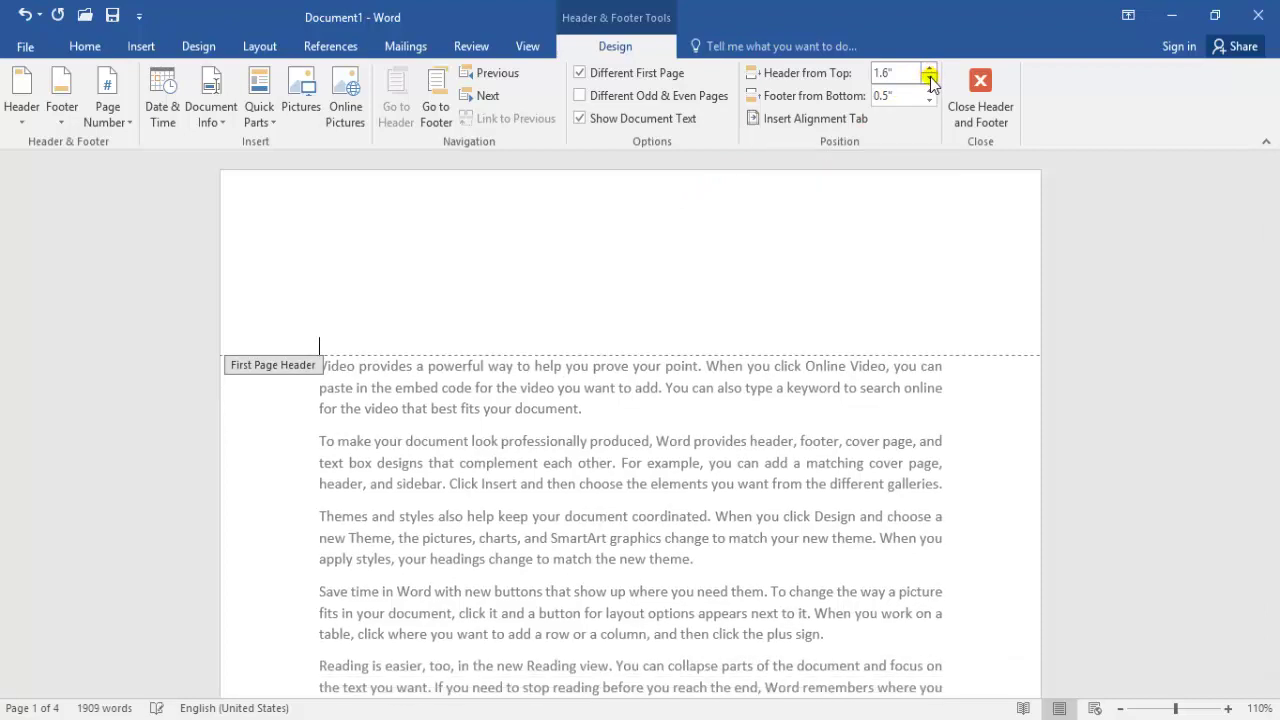
{"action": "left_click", "coordinate": [930, 80]}
{"action": "left_click", "coordinate": [930, 80]}
{"action": "left_click", "coordinate": [930, 80]}
{"action": "left_click", "coordinate": [930, 80]}
{"action": "left_click", "coordinate": [930, 80]}
{"action": "left_click", "coordinate": [930, 80]}
{"action": "left_click", "coordinate": [930, 80]}
{"action": "left_click", "coordinate": [930, 80]}
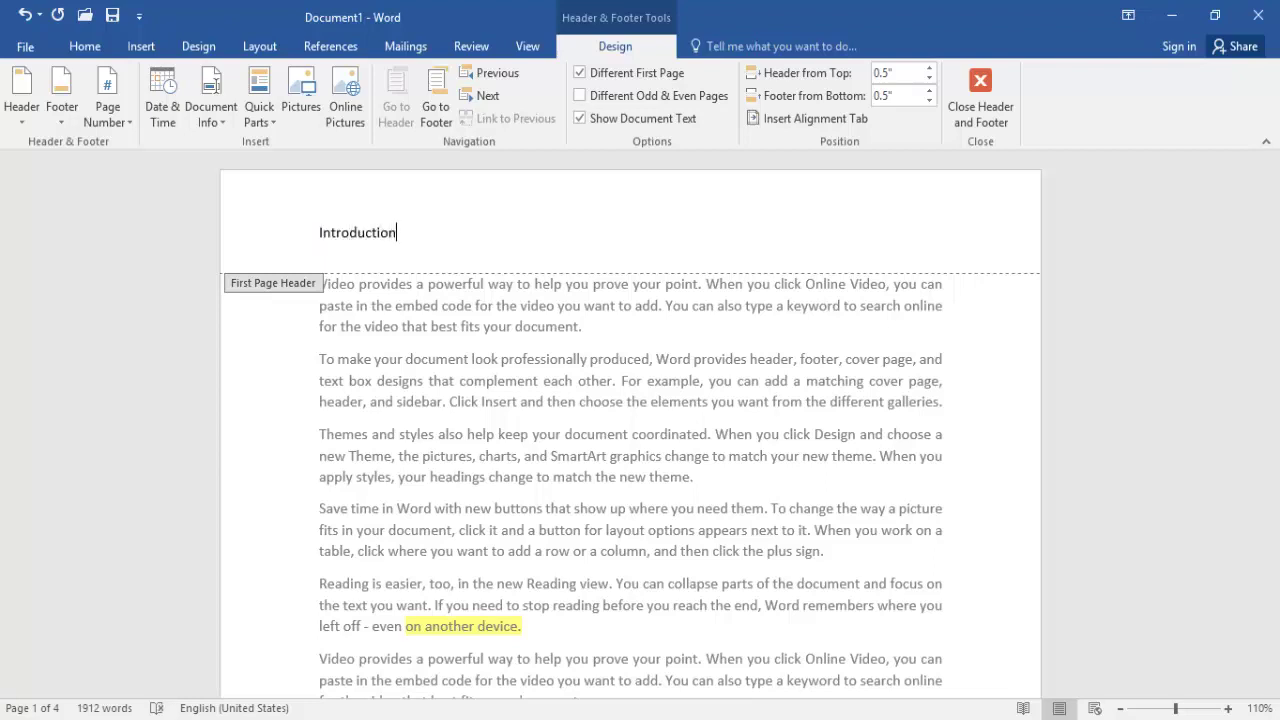
{"action": "double_click", "coordinate": [453, 456]}
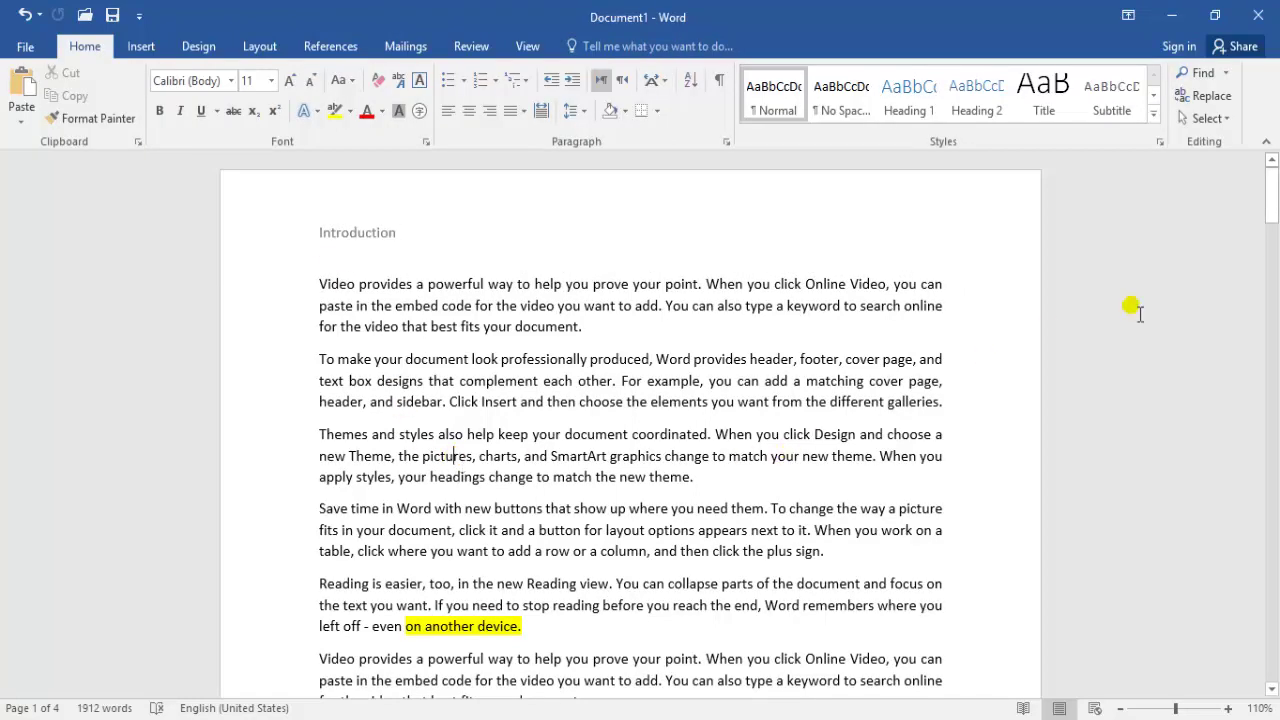
{"action": "mouse_move", "coordinate": [1270, 205]}
{"action": "left_mouse_down"}
{"action": "mouse_move", "coordinate": [1272, 340]}
{"action": "mouse_move", "coordinate": [1272, 190]}
{"action": "left_mouse_up"}
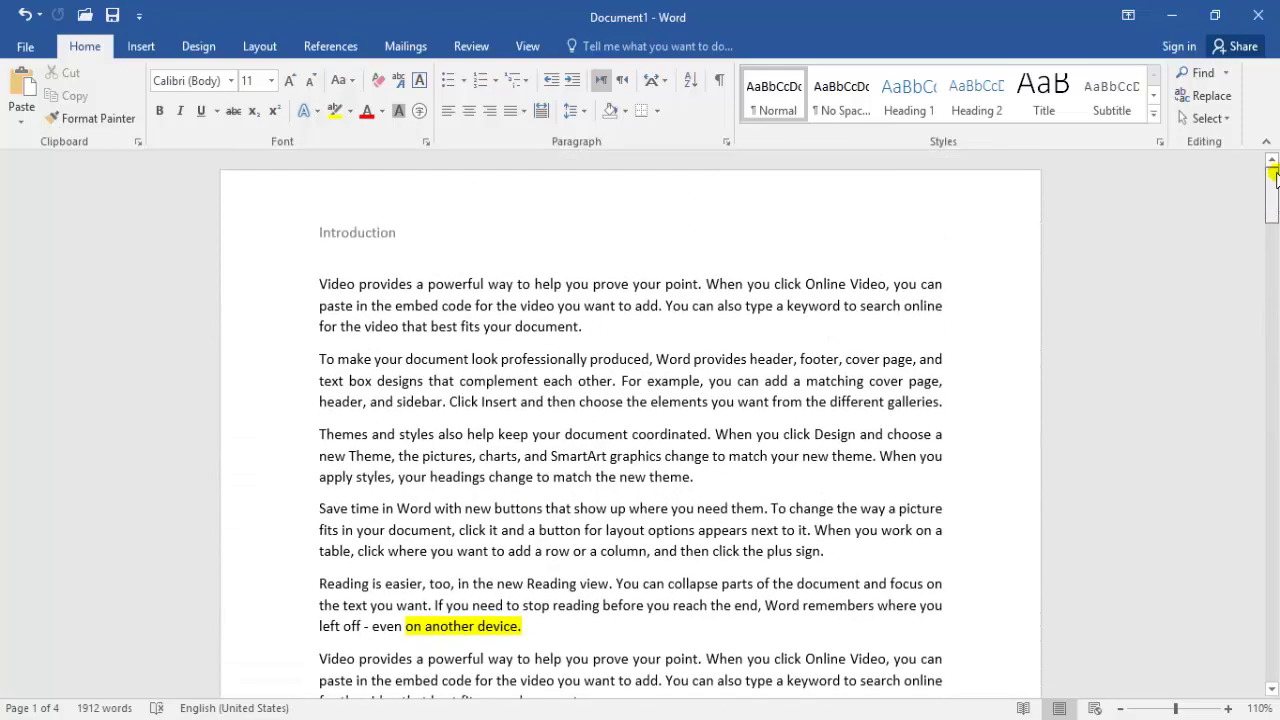
Uncheck Different First Page and enter 'Introduction' so the header shows on every page
{"action": "left_click", "coordinate": [695, 250]}
{"action": "double_click", "coordinate": [630, 216]}
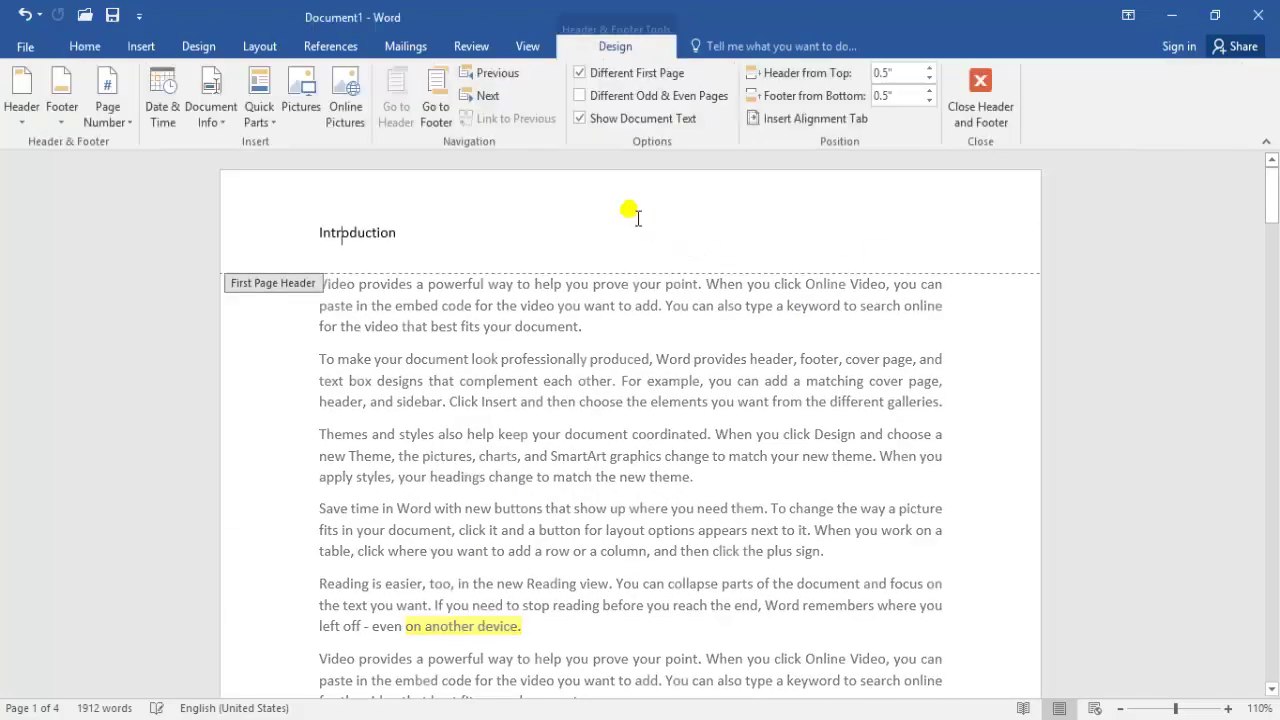
{"action": "left_click", "coordinate": [581, 78]}
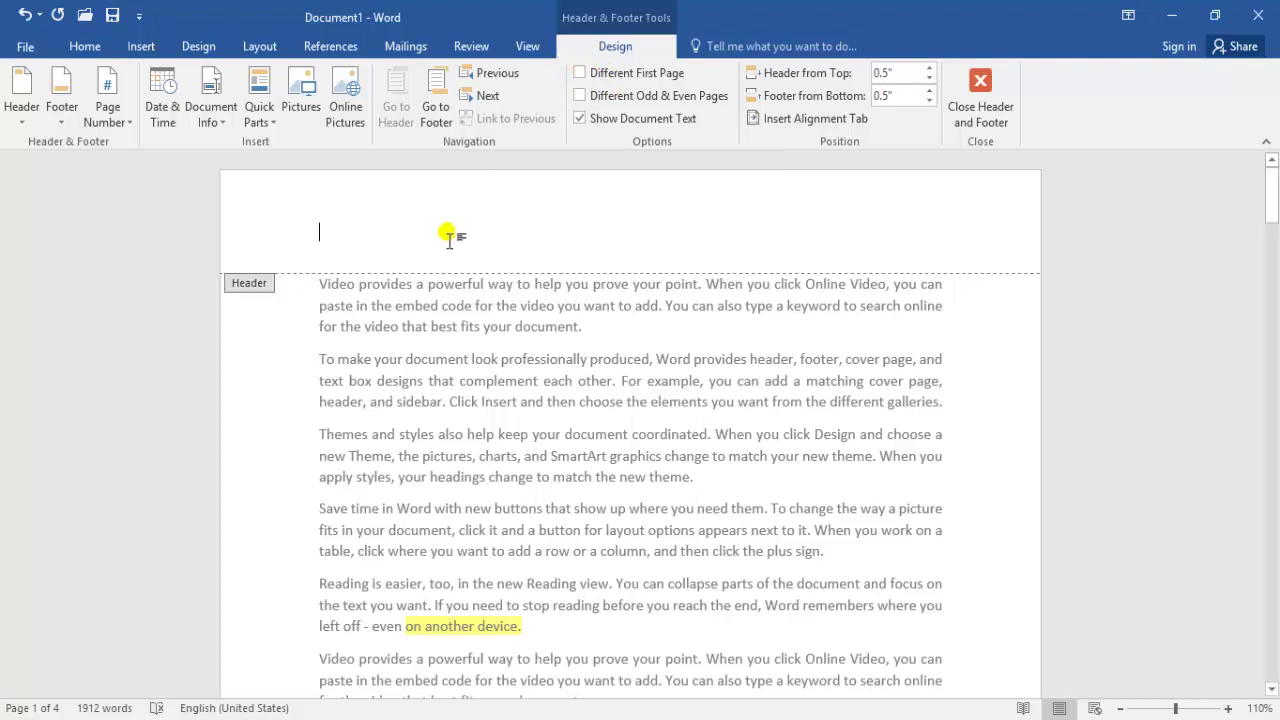
{"action": "type", "text": "Introduction"}
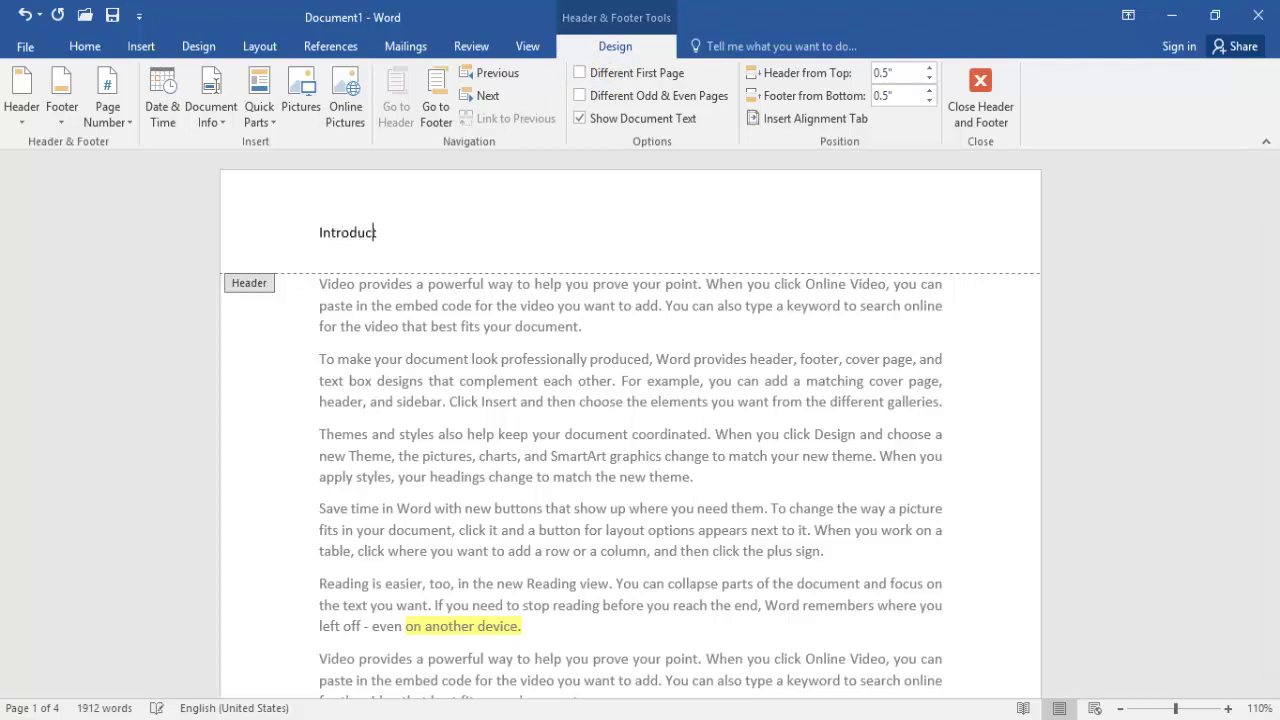
{"action": "double_click", "coordinate": [519, 480]}
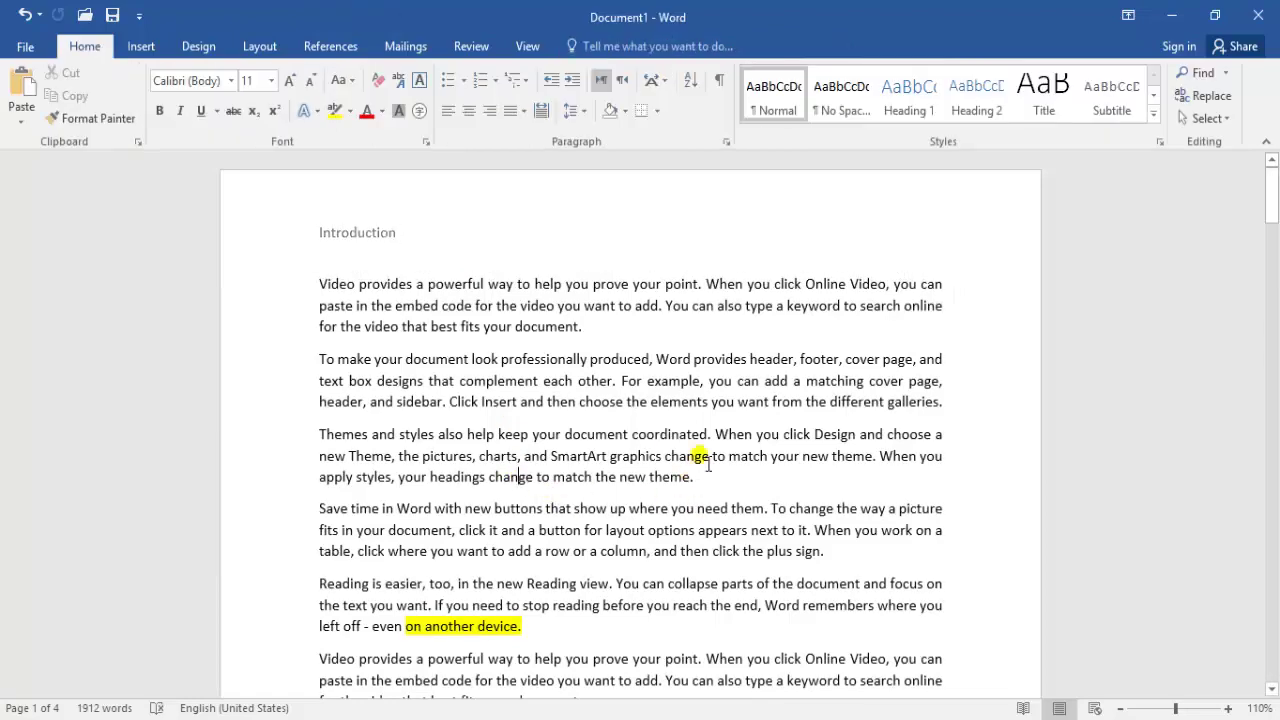
{"action": "left_click_drag", "start_coordinate": [1272, 195], "coordinate": [1250, 305]}
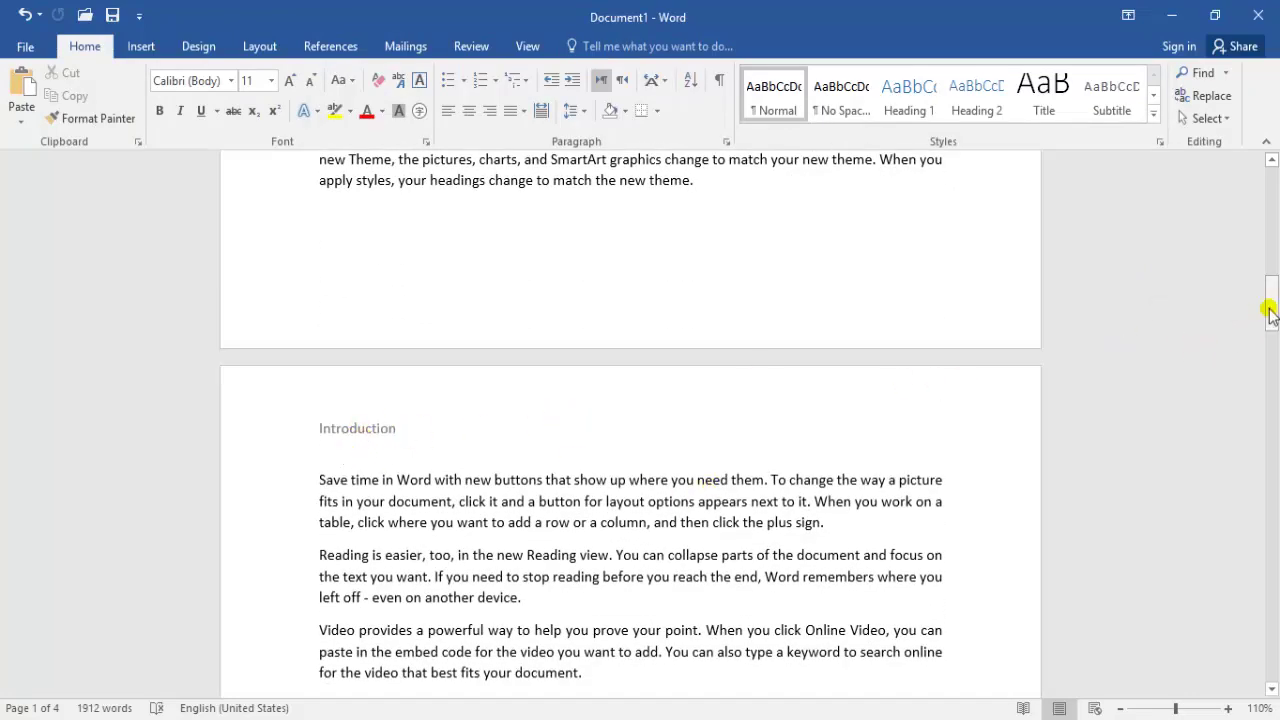
{"action": "left_click_drag", "start_coordinate": [1271, 300], "coordinate": [1268, 165]}
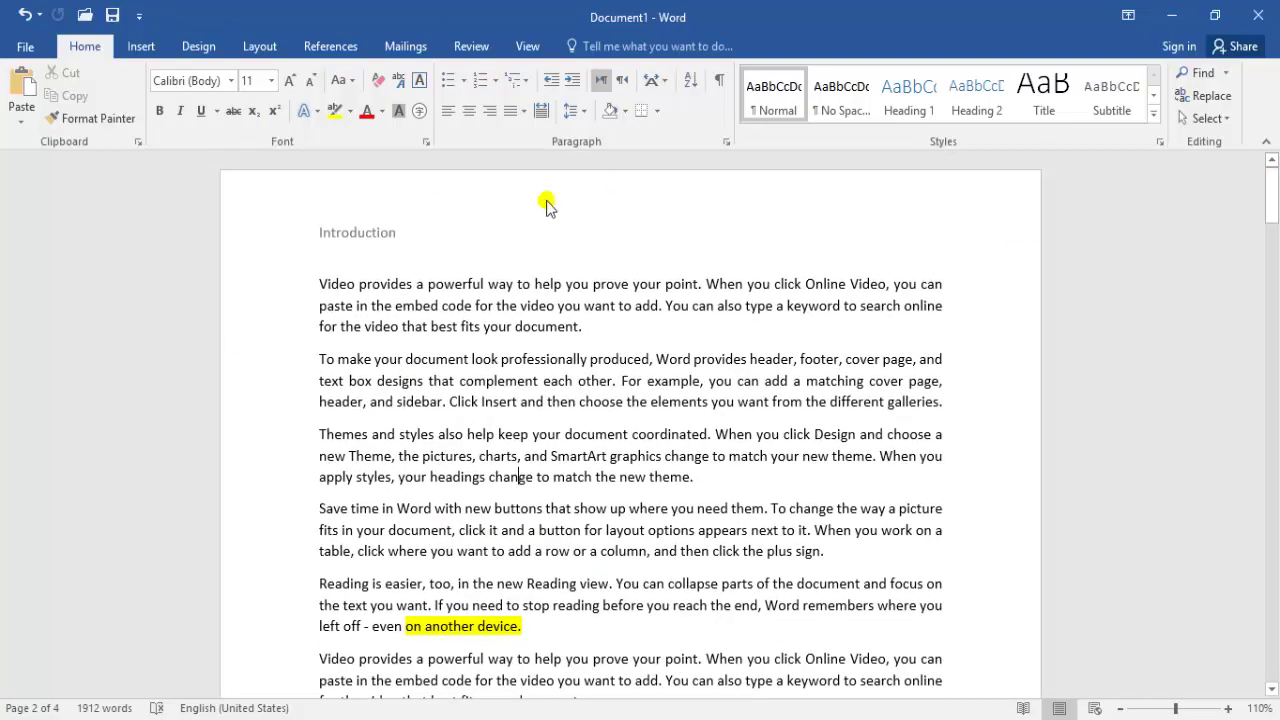
Switch the pages to Landscape orientation, zoom out to 90%, and show the Breaks list
{"action": "left_click", "coordinate": [252, 49]}
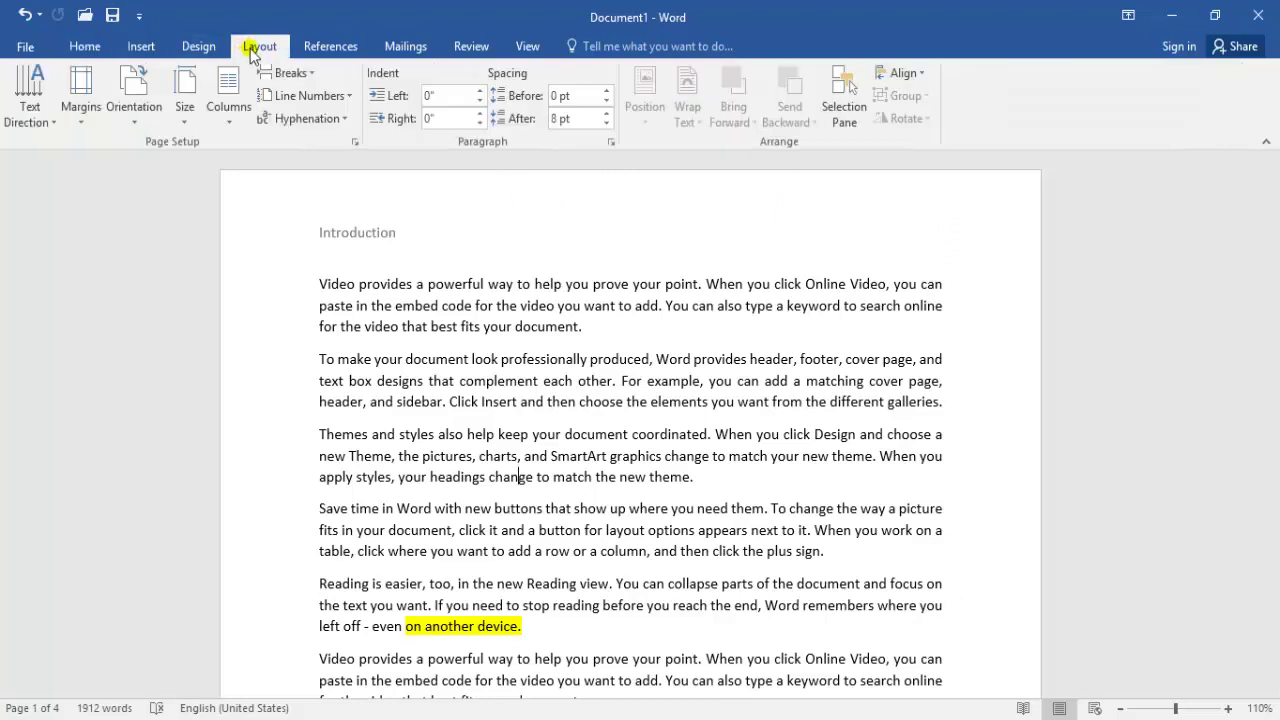
{"action": "left_click", "coordinate": [134, 100]}
{"action": "left_click", "coordinate": [176, 196]}
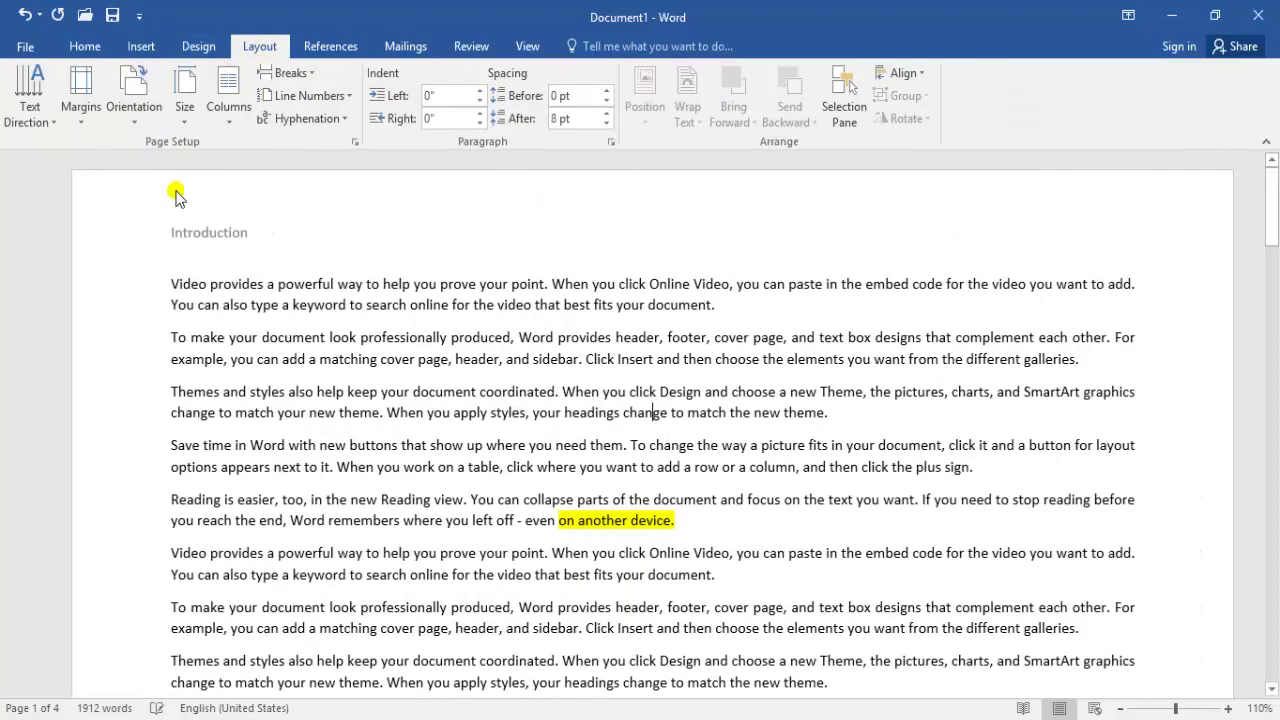
{"action": "left_click", "coordinate": [1120, 708]}
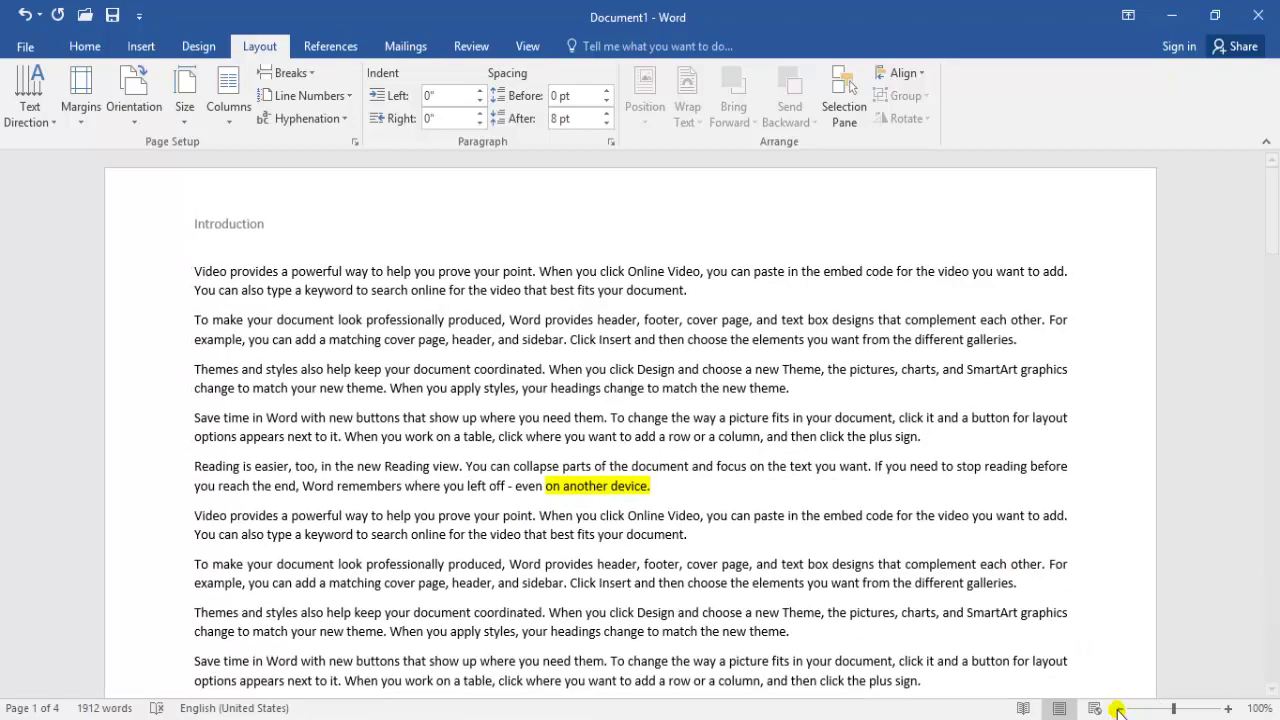
{"action": "left_click", "coordinate": [1120, 708]}
{"action": "mouse_move", "coordinate": [1273, 160]}
{"action": "left_mouse_down"}
{"action": "mouse_move", "coordinate": [1274, 590]}
{"action": "mouse_move", "coordinate": [1274, 178]}
{"action": "left_mouse_up"}
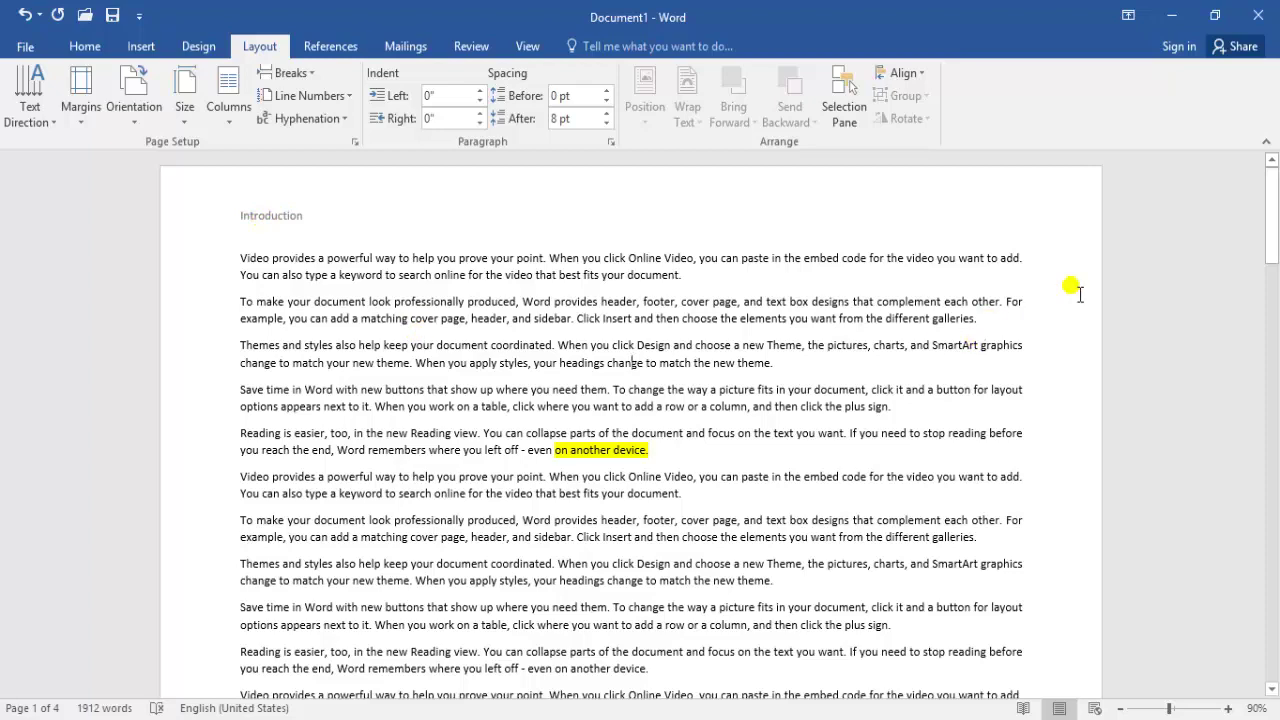
{"action": "left_click_drag", "start_coordinate": [1272, 236], "coordinate": [1271, 357]}
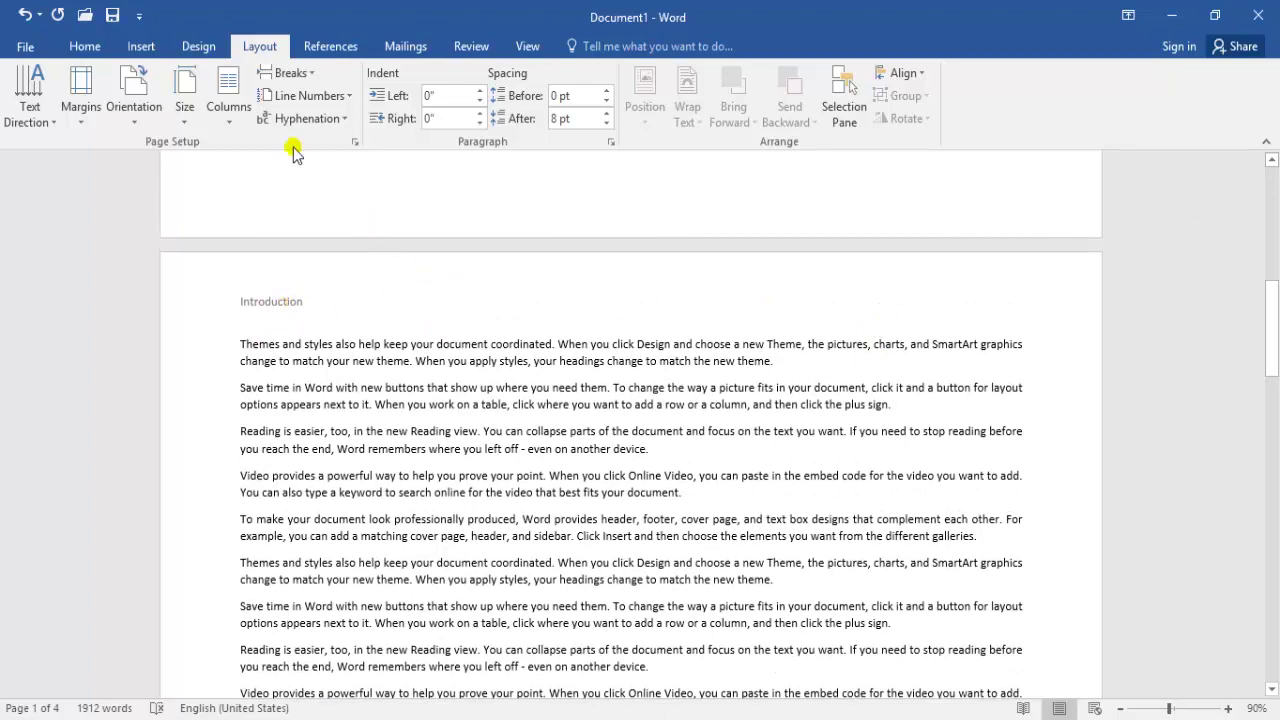
{"action": "left_click", "coordinate": [288, 72]}
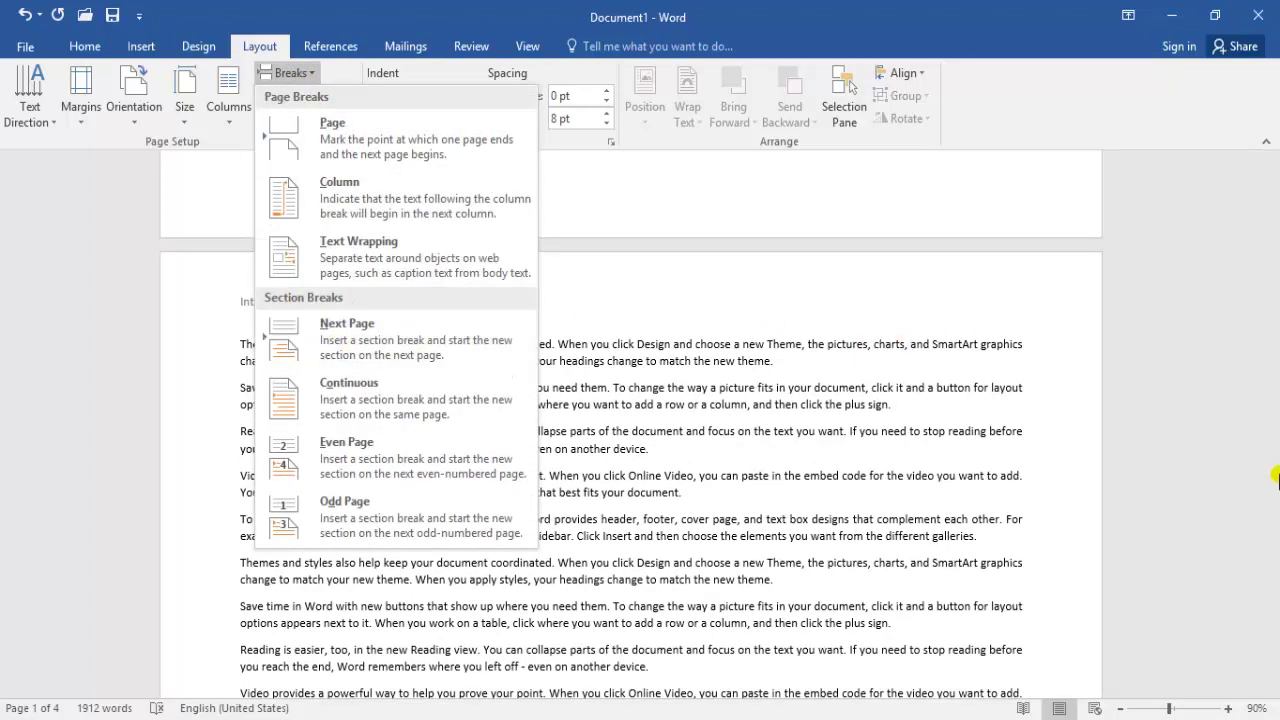
Close the Breaks list and set the page orientation back to Portrait
{"action": "left_click", "coordinate": [1275, 674]}
{"action": "left_click_drag", "start_coordinate": [1275, 408], "coordinate": [1191, 217]}
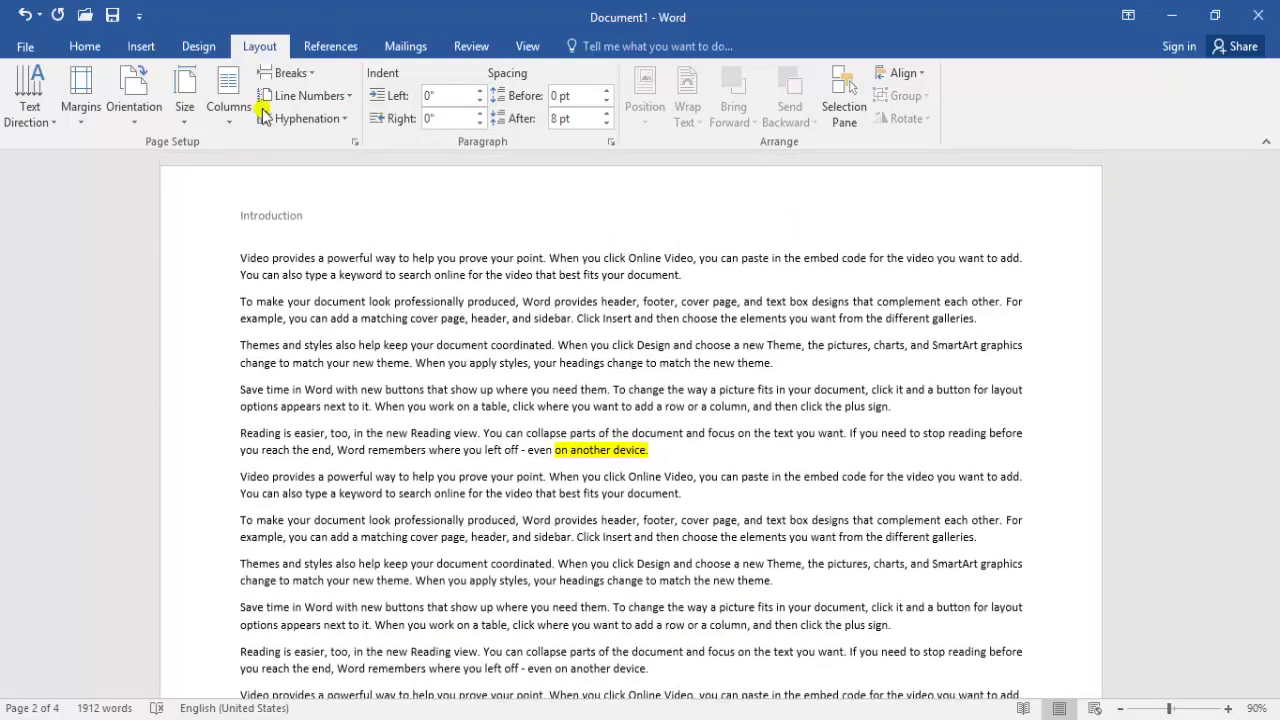
{"action": "left_click", "coordinate": [134, 127]}
{"action": "left_click", "coordinate": [147, 158]}
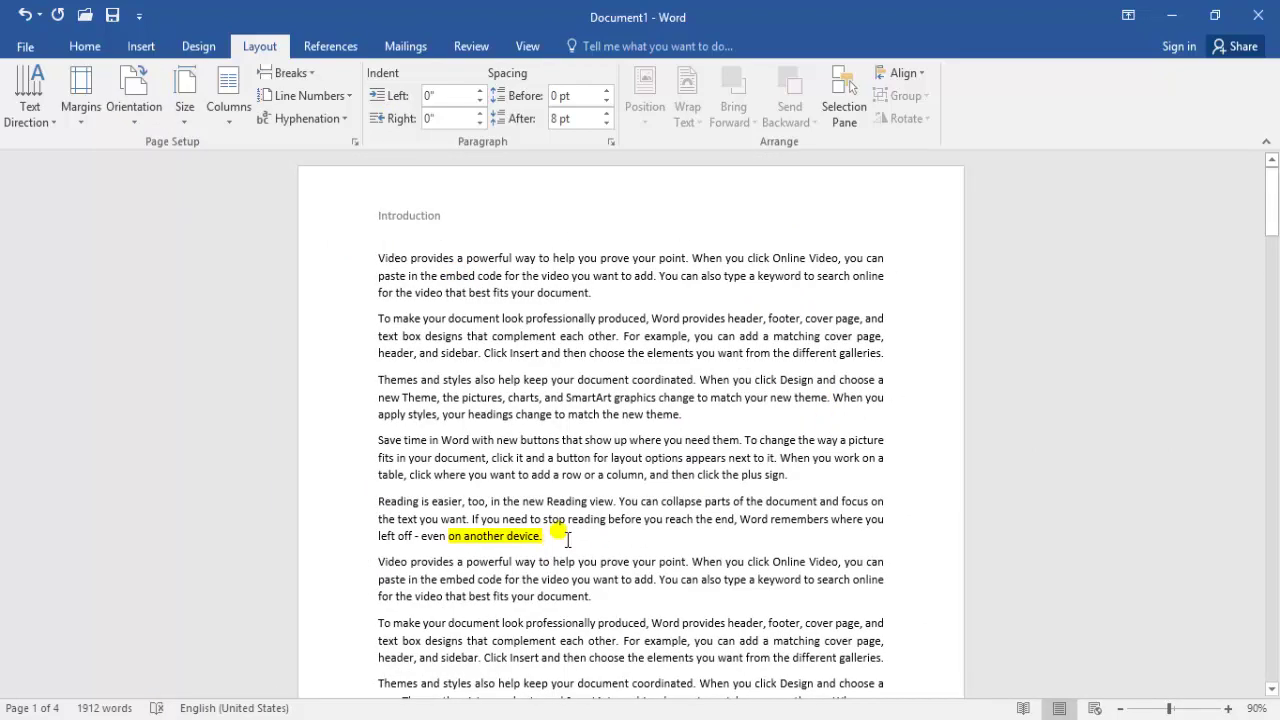
Insert a Next Page section break
{"action": "left_click", "coordinate": [288, 72]}
{"action": "left_click", "coordinate": [358, 326]}
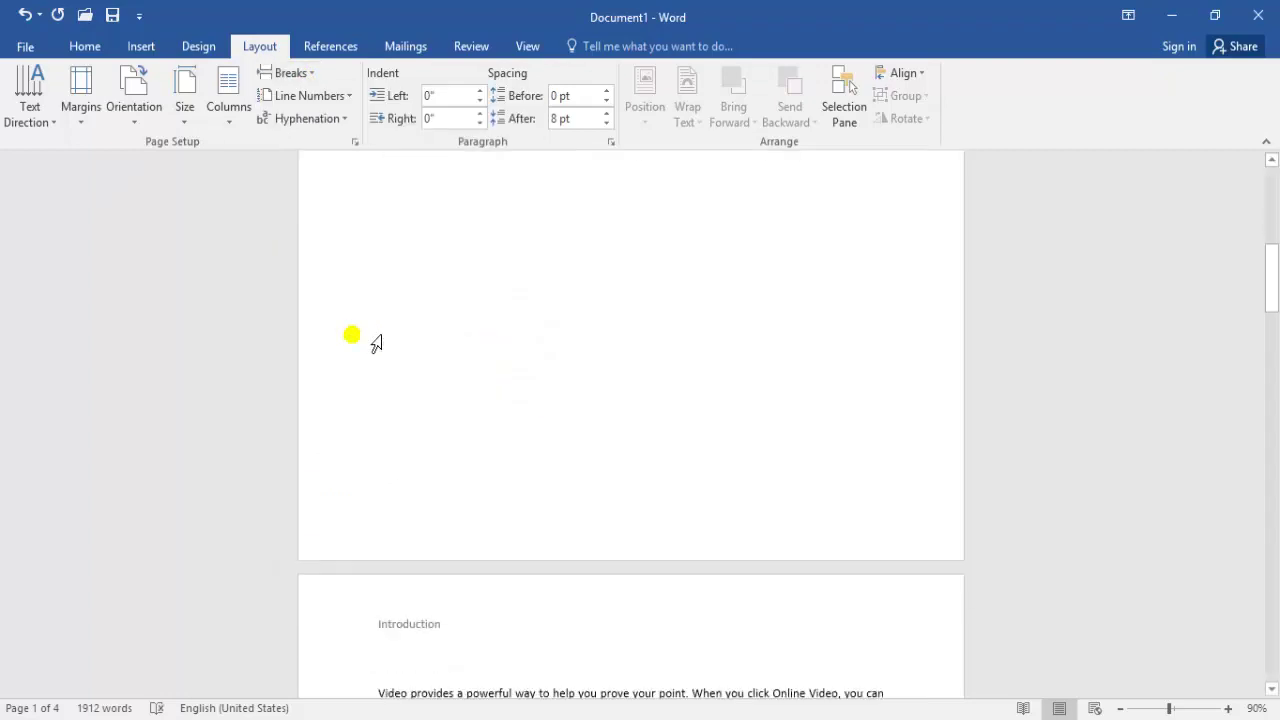
{"action": "left_click_drag", "start_coordinate": [1273, 283], "coordinate": [1275, 217]}
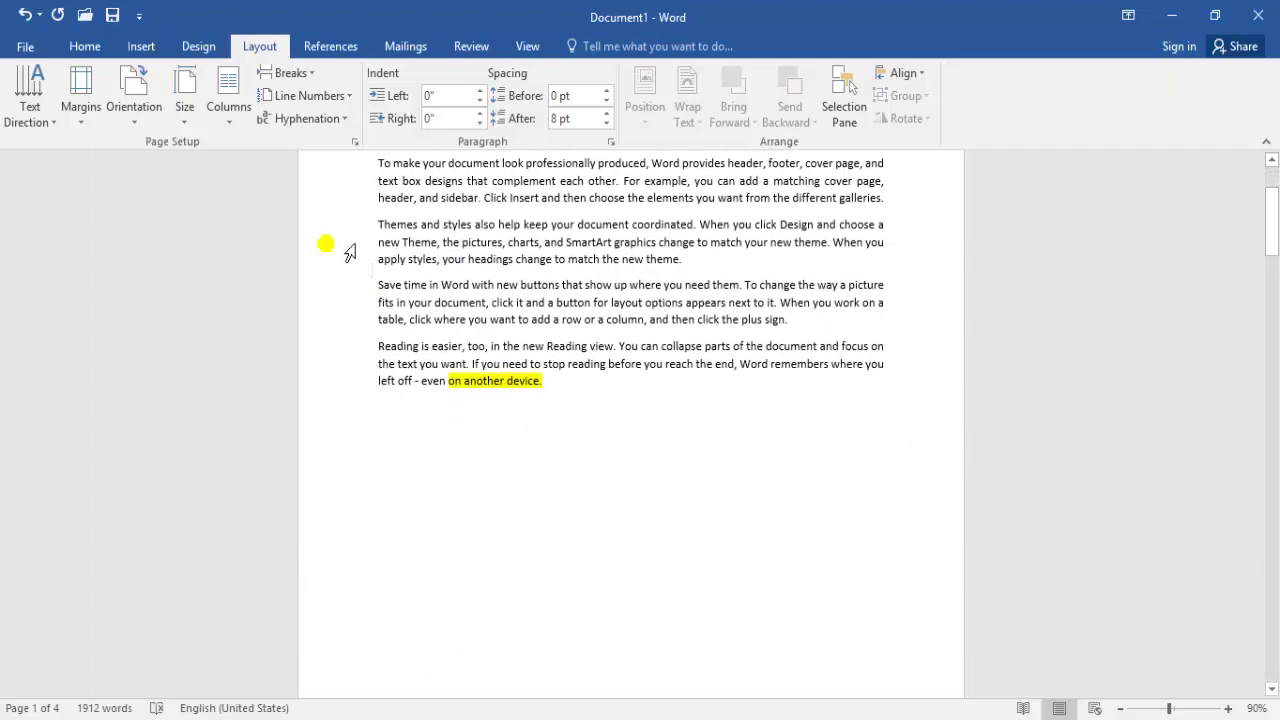
Turn on Show/Hide ¶ to reveal the Next Page break after 'on another device.'
{"action": "left_click", "coordinate": [86, 47]}
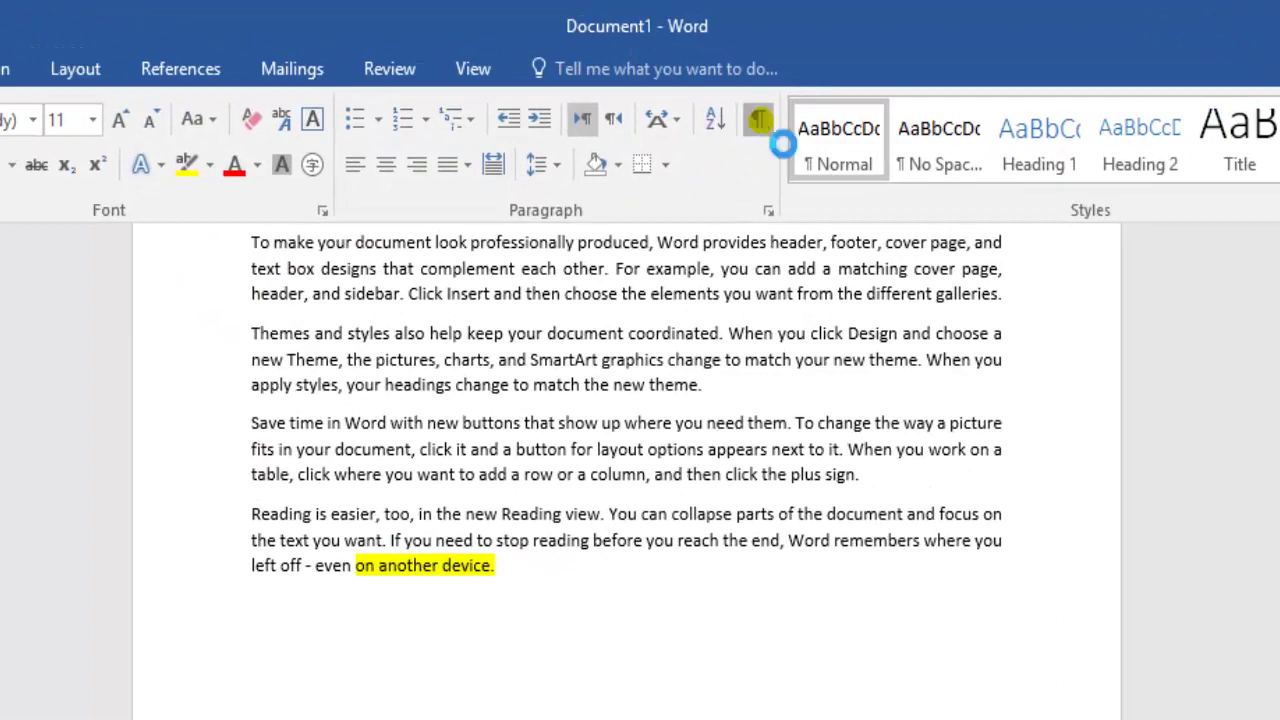
{"action": "left_click", "coordinate": [758, 121]}
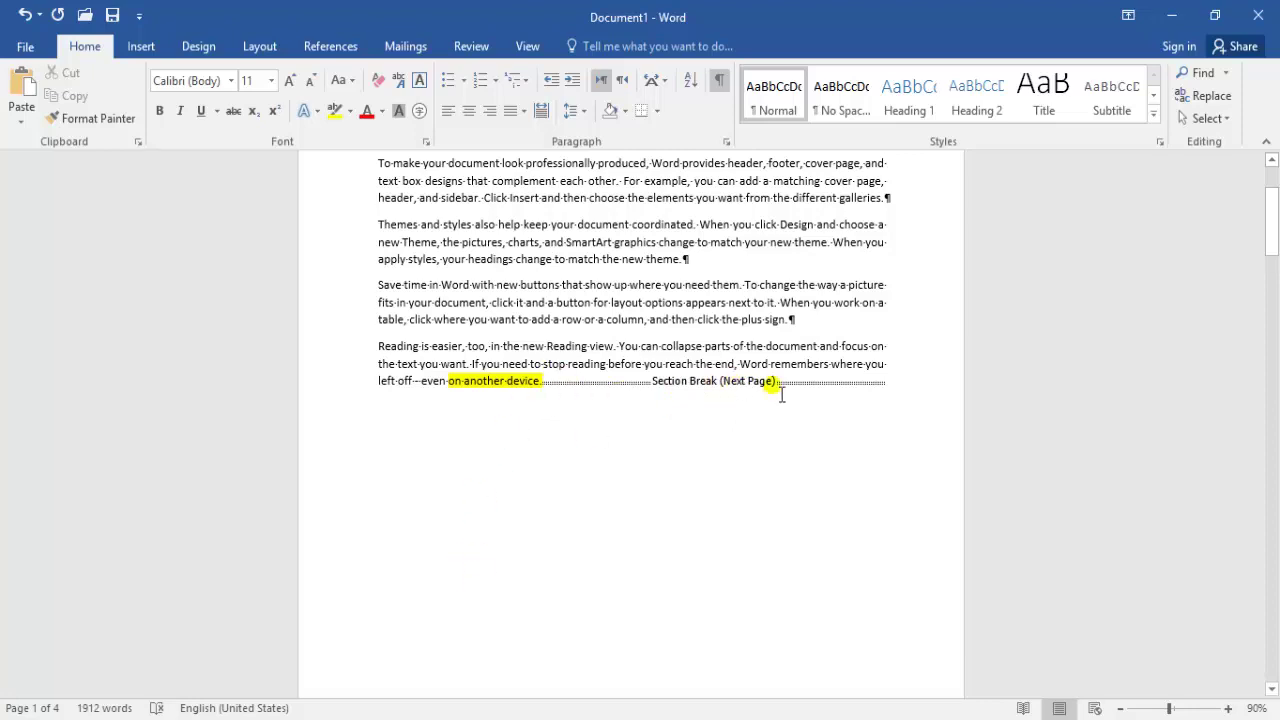
{"action": "left_click_drag", "start_coordinate": [1268, 245], "coordinate": [1271, 318]}
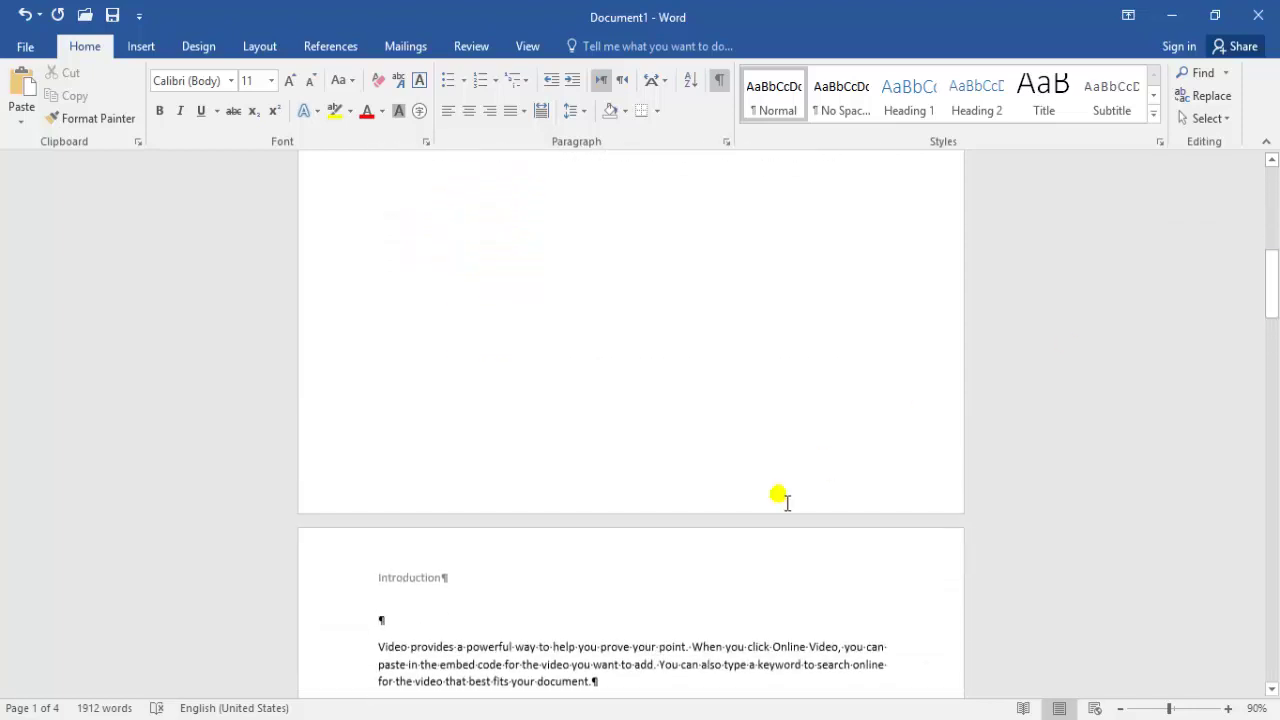
Replace 'Introduction' in the Section 2 header with the author's name and close the header
{"action": "double_click", "coordinate": [387, 577]}
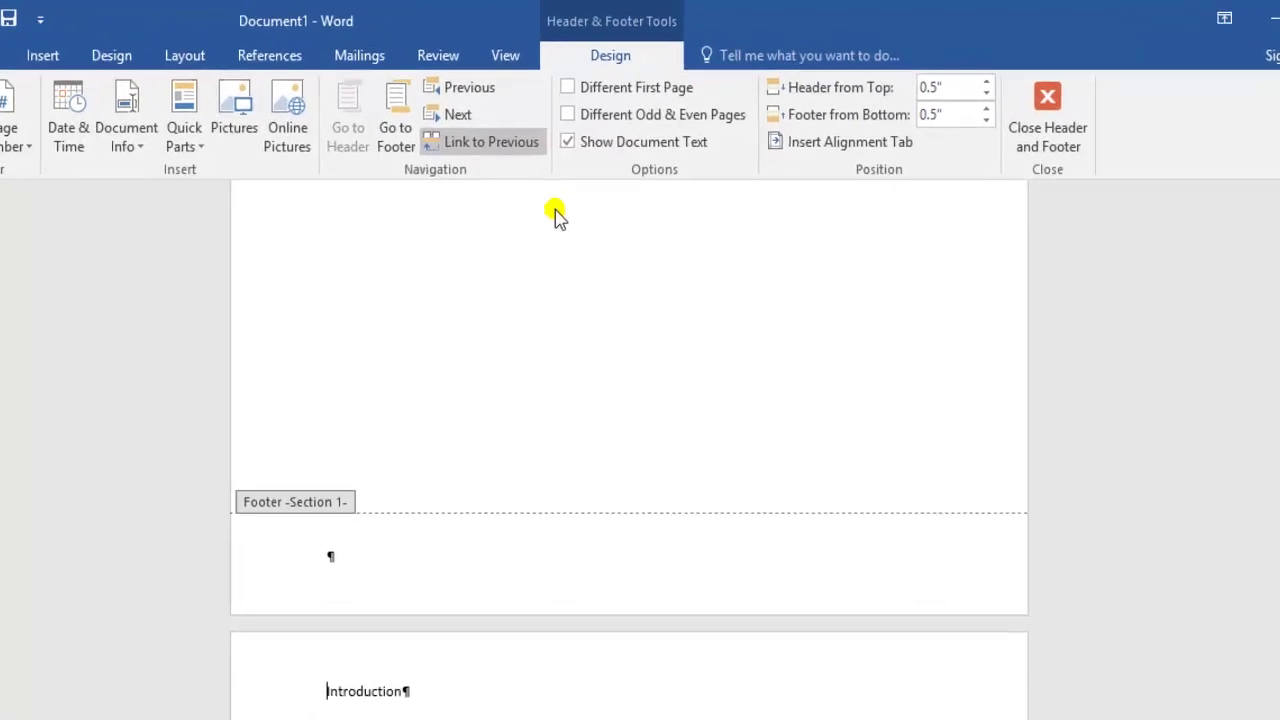
{"action": "left_click", "coordinate": [472, 156]}
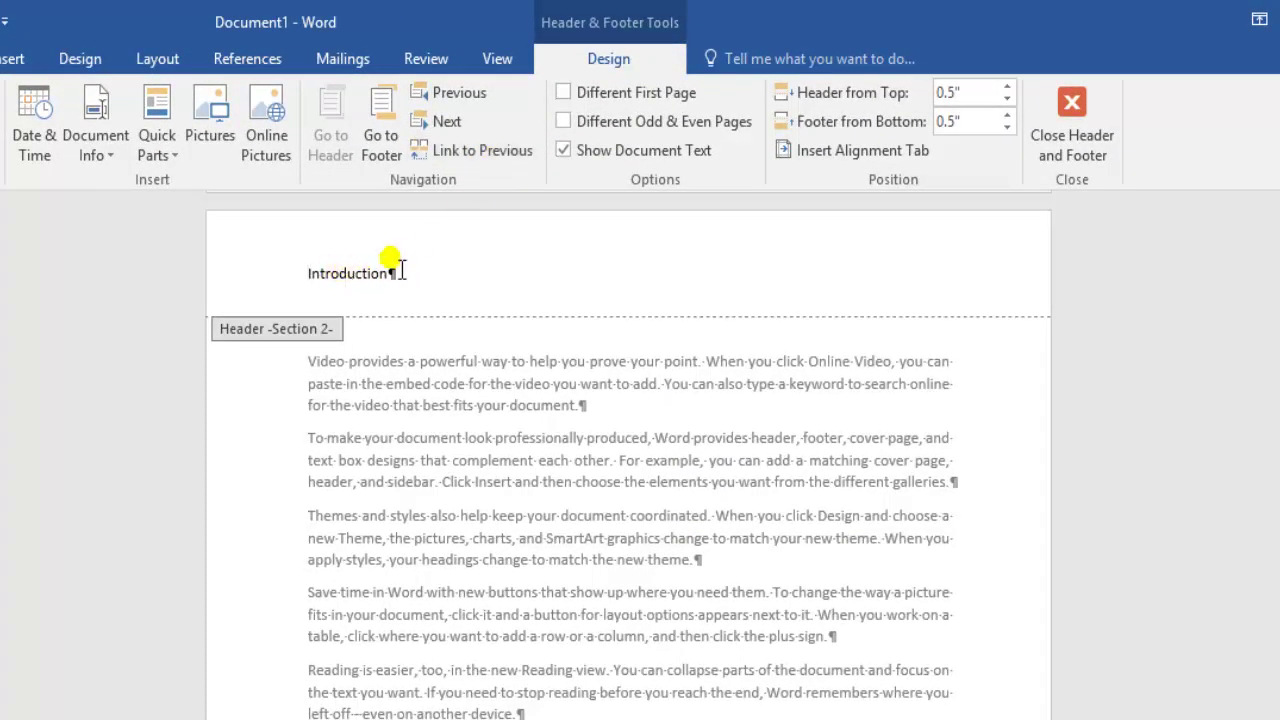
{"action": "left_click_drag", "start_coordinate": [392, 276], "coordinate": [309, 279]}
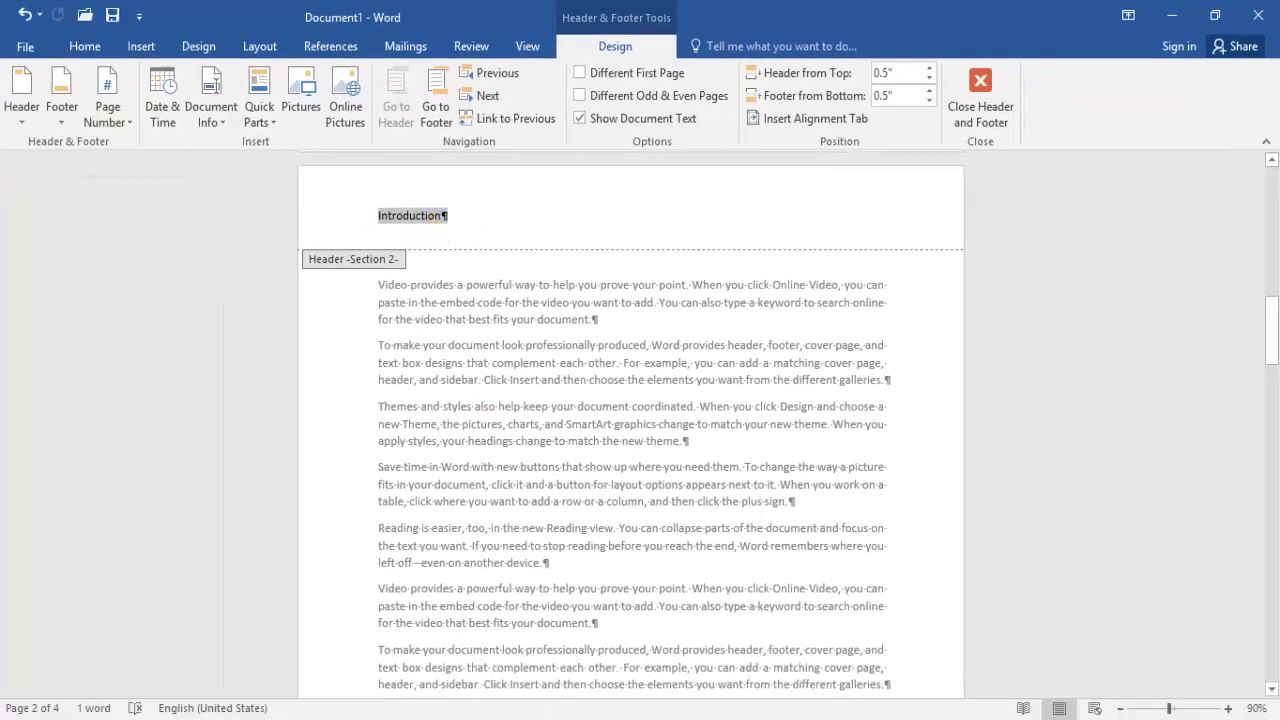
{"action": "key", "text": "Delete"}
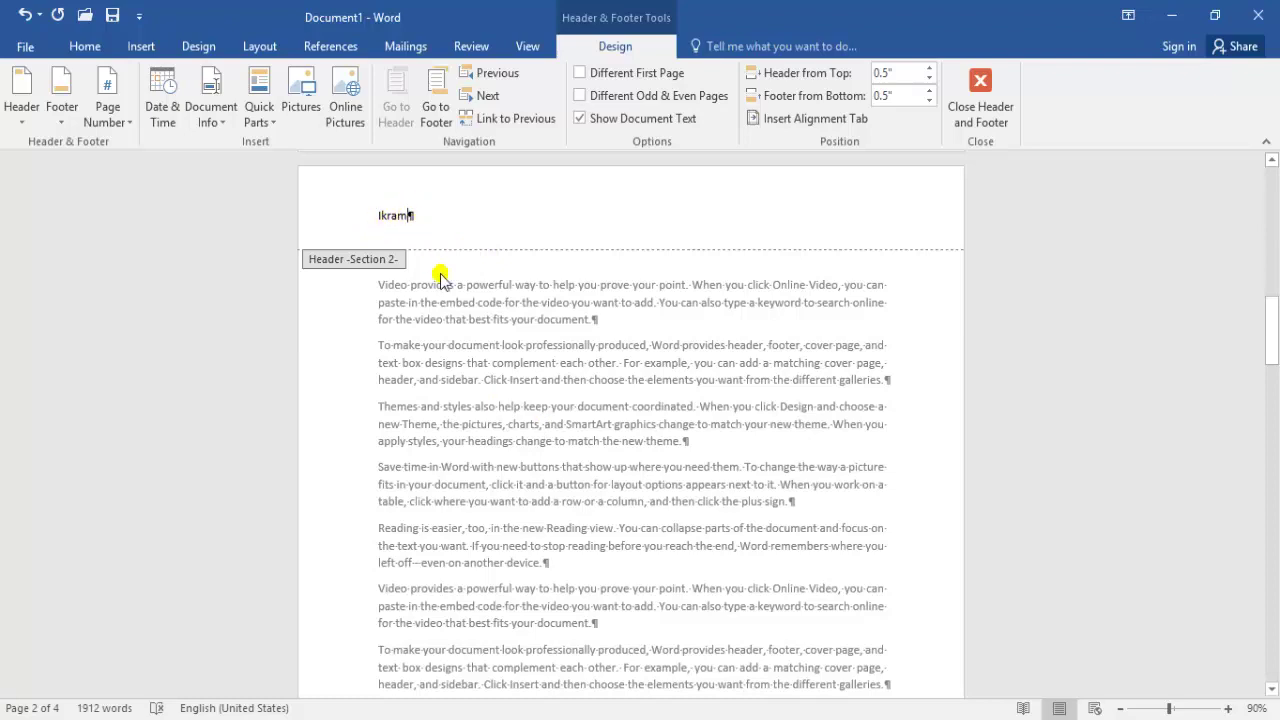
{"action": "type", "text": "Khan"}
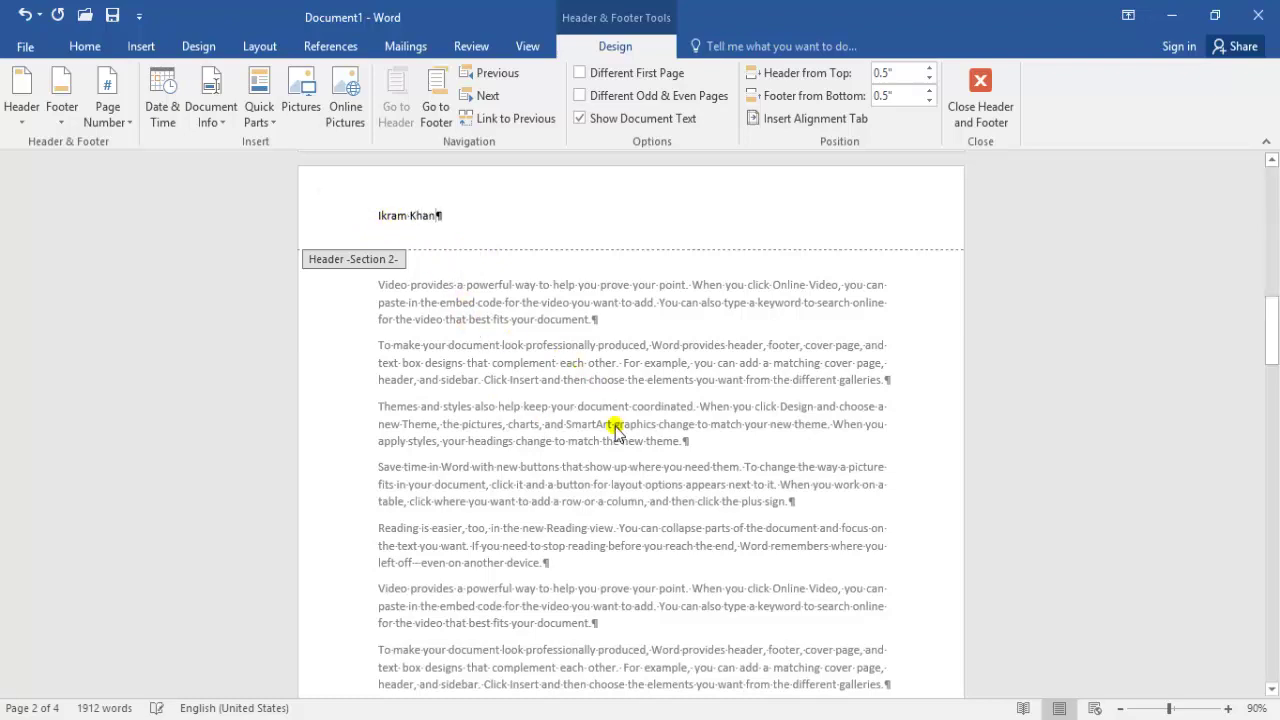
{"action": "double_click", "coordinate": [614, 428]}
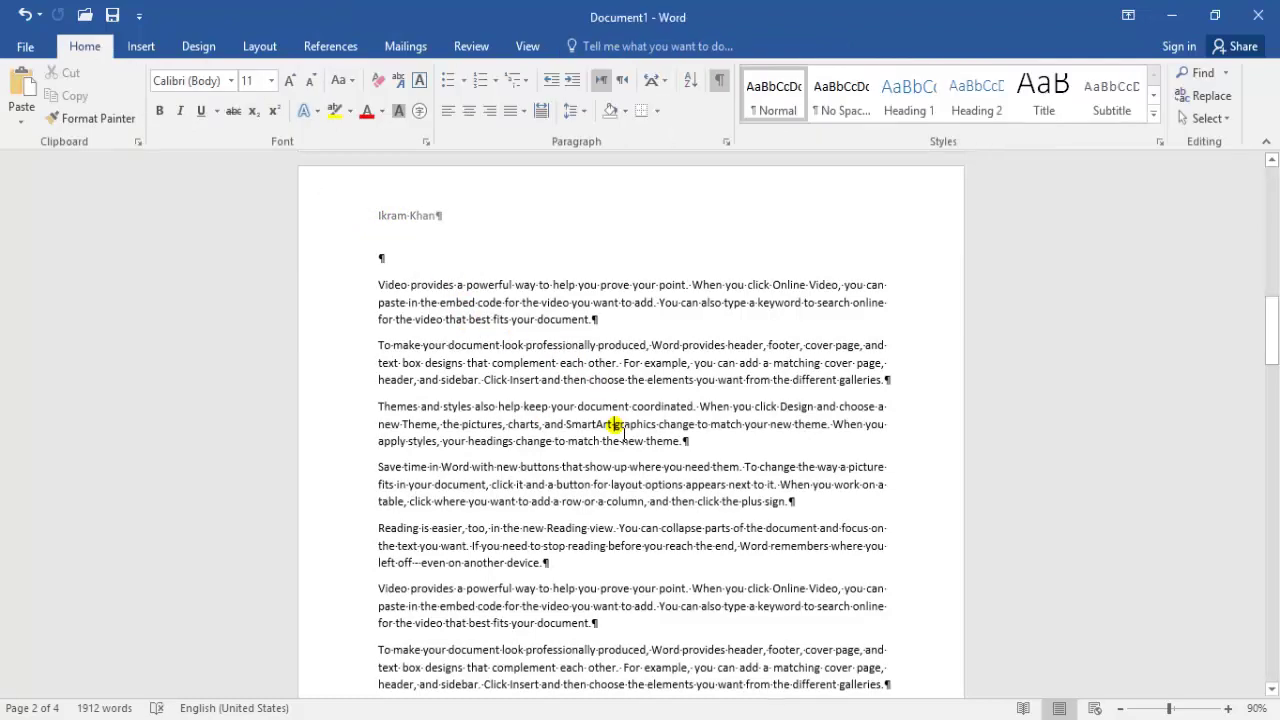
Scroll back to page 1 and open the Layout tab's Orientation dropdown
{"action": "left_click_drag", "start_coordinate": [1272, 330], "coordinate": [1274, 166]}
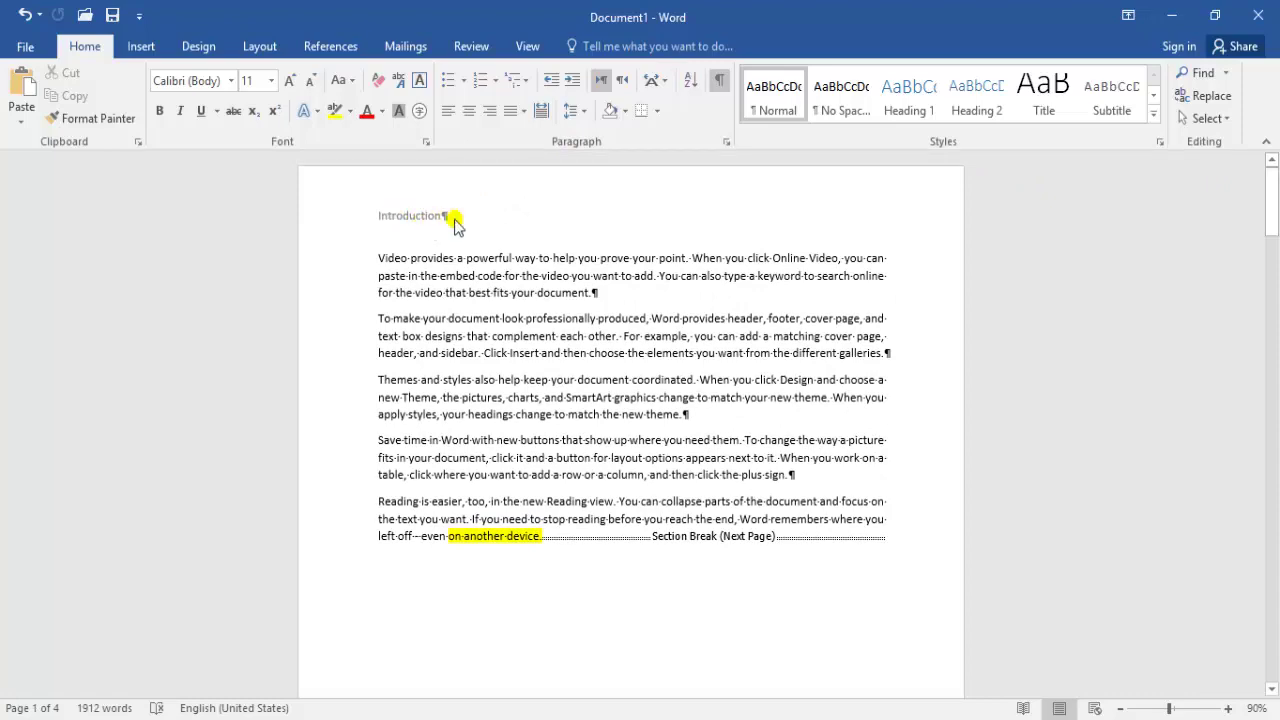
{"action": "left_click_drag", "start_coordinate": [1273, 224], "coordinate": [1271, 290]}
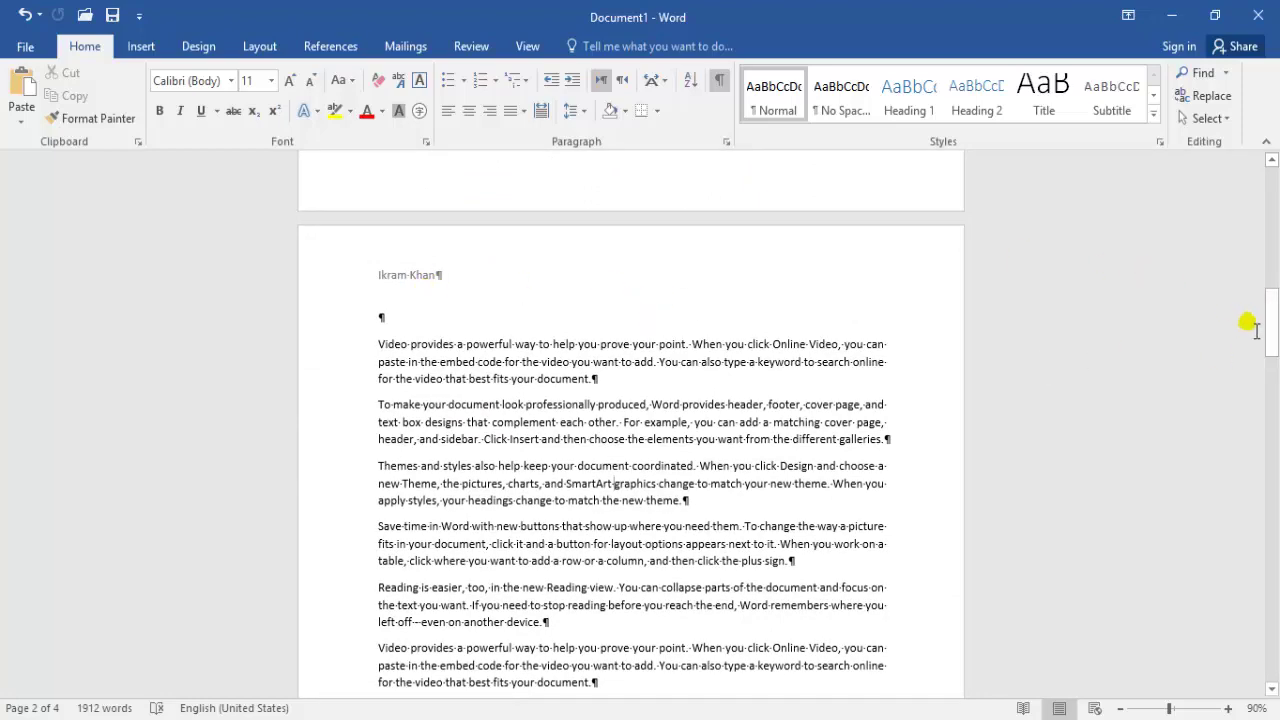
{"action": "left_click_drag", "start_coordinate": [1271, 300], "coordinate": [1273, 220]}
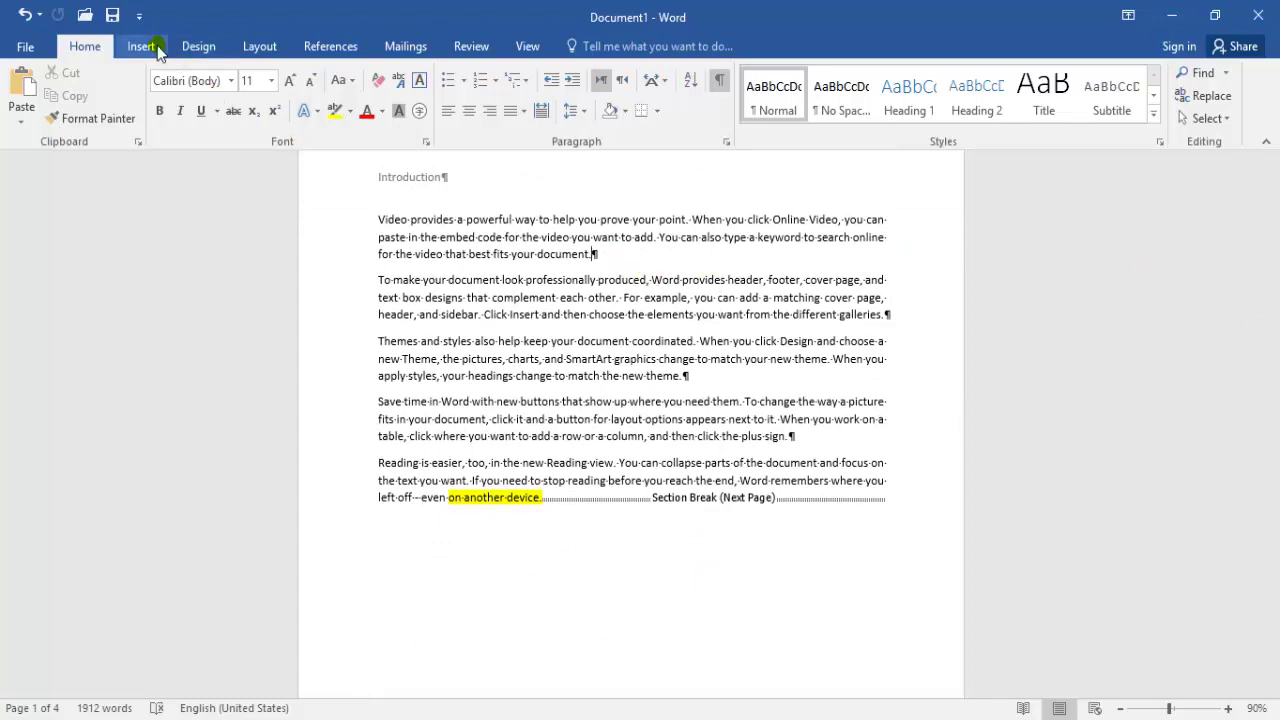
{"action": "left_click", "coordinate": [259, 46]}
{"action": "left_click", "coordinate": [134, 100]}
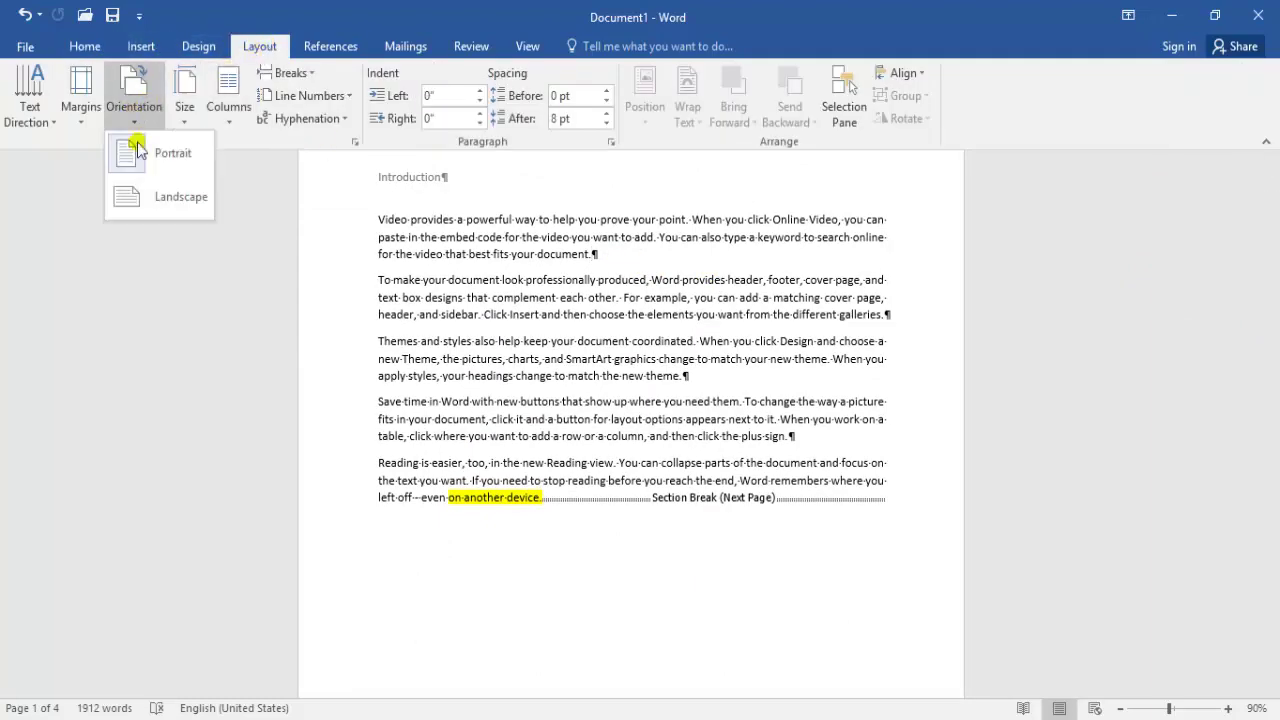
Set section 1 to Landscape and scroll to confirm the following pages remain portrait
{"action": "left_click", "coordinate": [146, 200]}
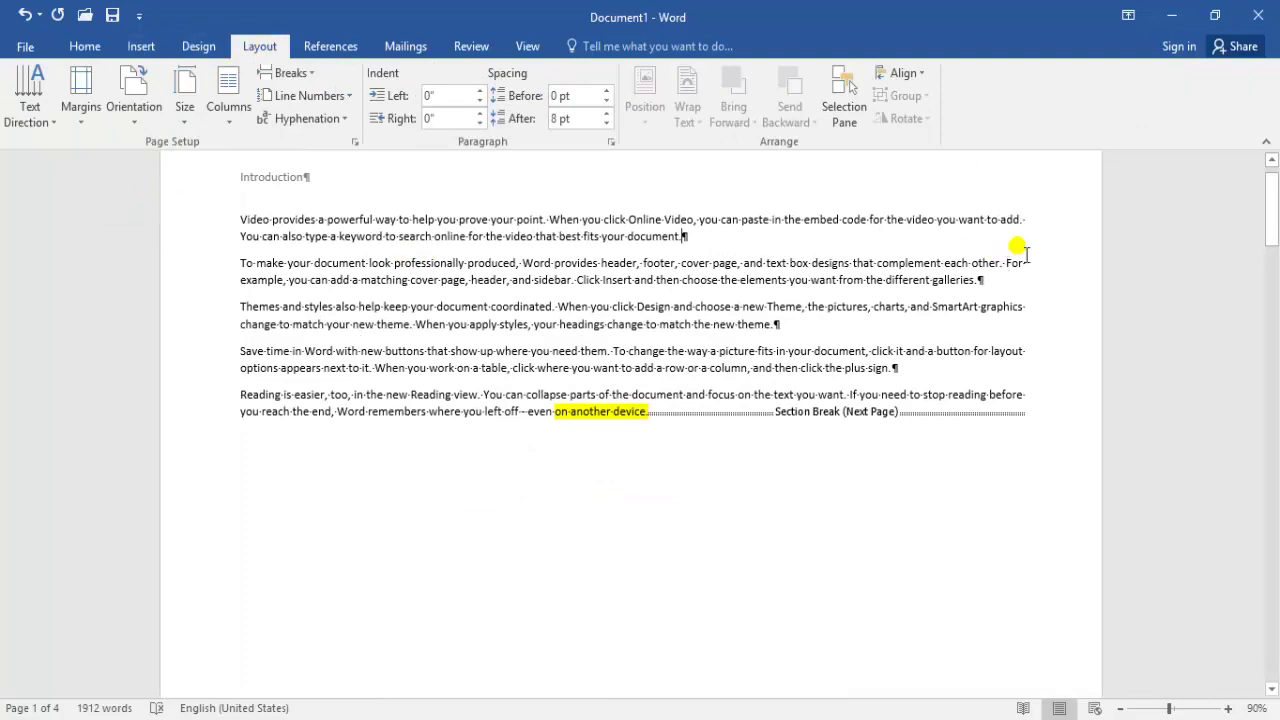
{"action": "mouse_move", "coordinate": [1273, 195]}
{"action": "left_mouse_down"}
{"action": "mouse_move", "coordinate": [1273, 262]}
{"action": "mouse_move", "coordinate": [1274, 183]}
{"action": "left_mouse_up"}
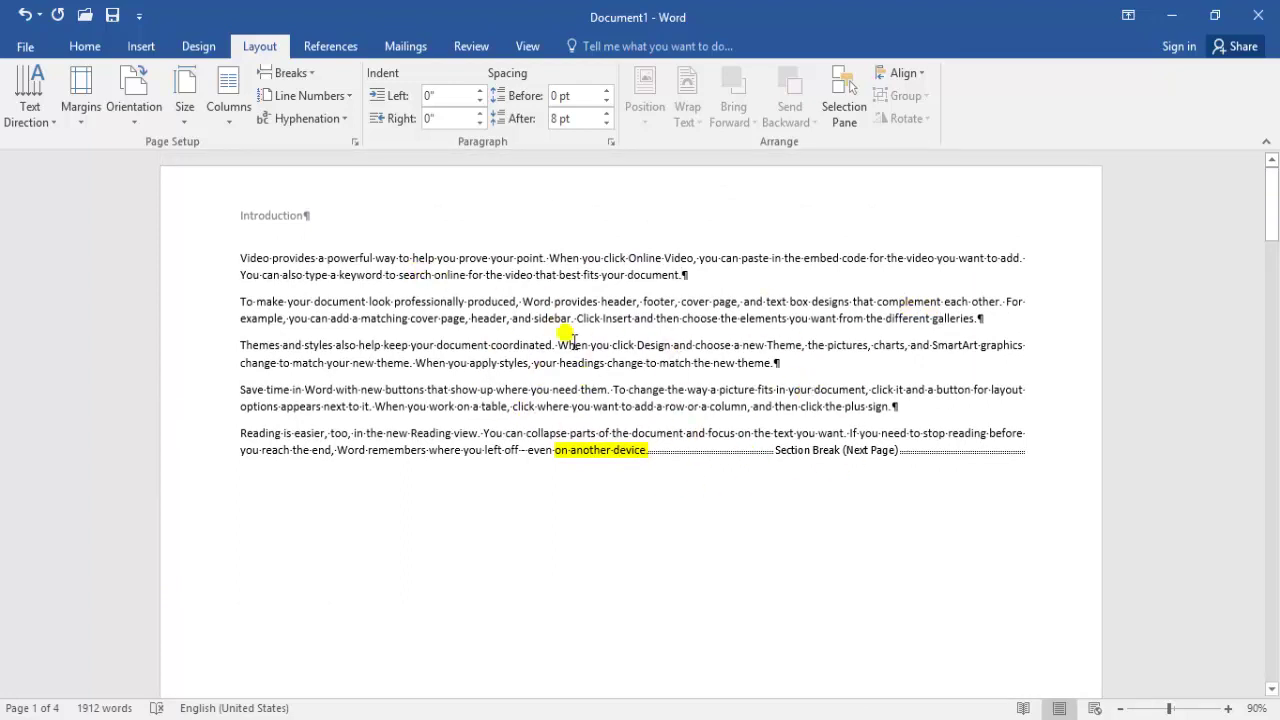
{"action": "left_click_drag", "start_coordinate": [1273, 205], "coordinate": [1273, 304]}
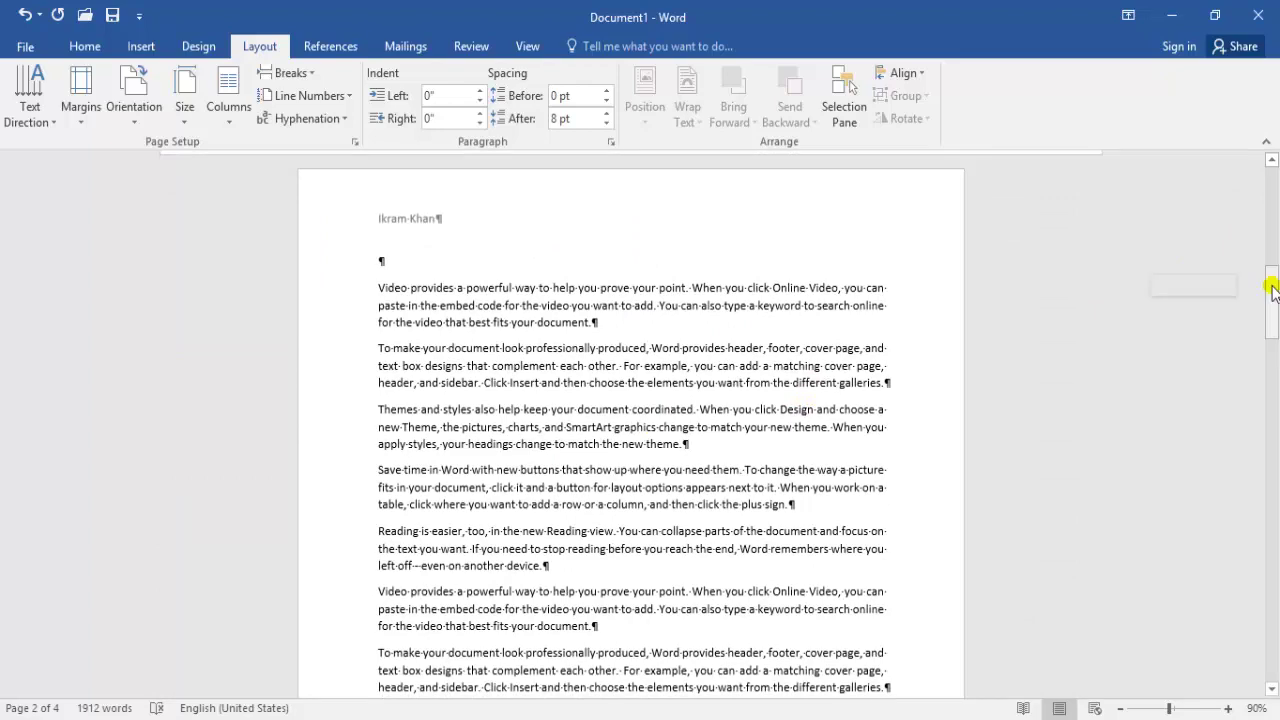
{"action": "left_click_drag", "start_coordinate": [1273, 290], "coordinate": [1273, 212]}
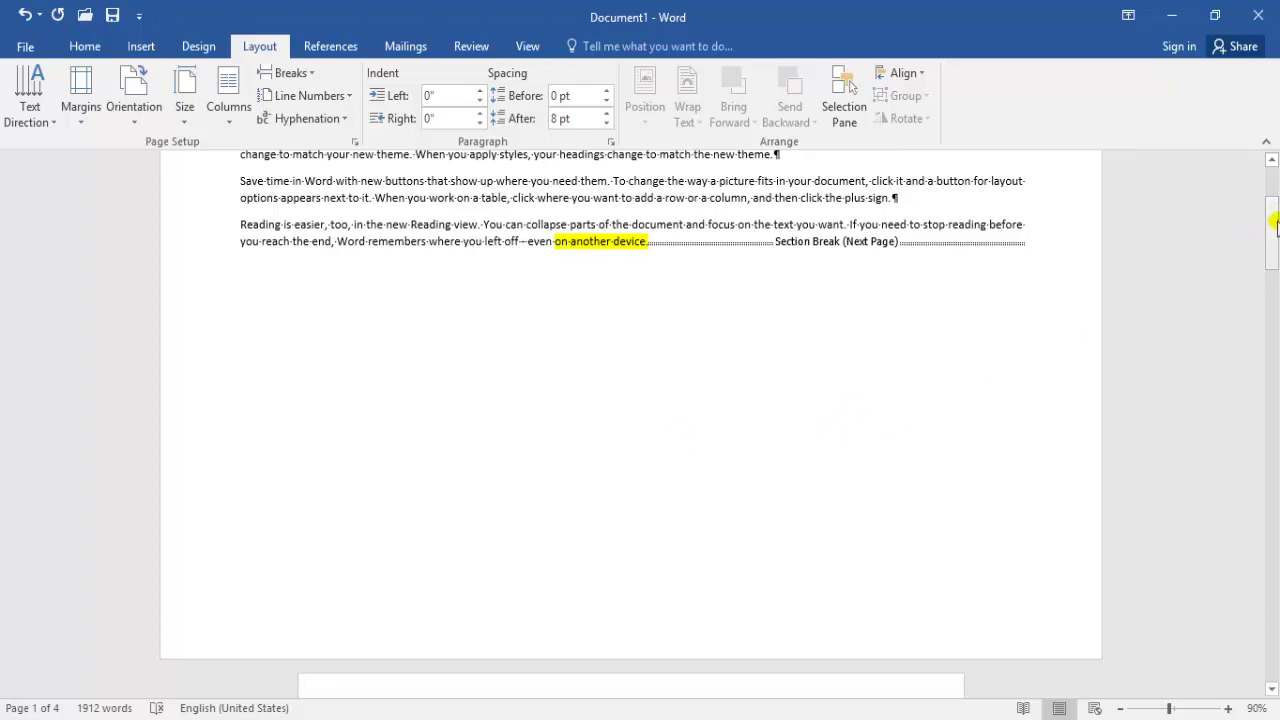
{"action": "left_click_drag", "start_coordinate": [1273, 232], "coordinate": [1268, 198]}
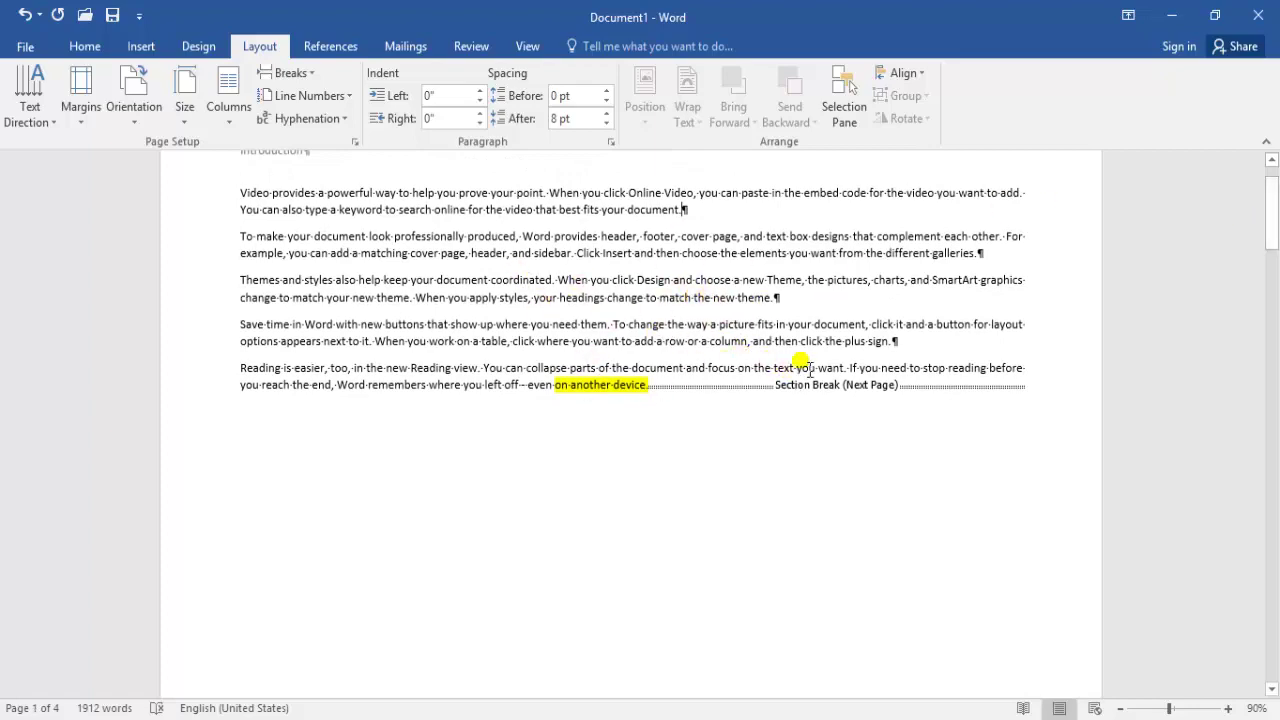
{"action": "mouse_move", "coordinate": [1271, 220]}
{"action": "left_mouse_down"}
{"action": "mouse_move", "coordinate": [1270, 312]}
{"action": "mouse_move", "coordinate": [1275, 200]}
{"action": "left_mouse_up"}
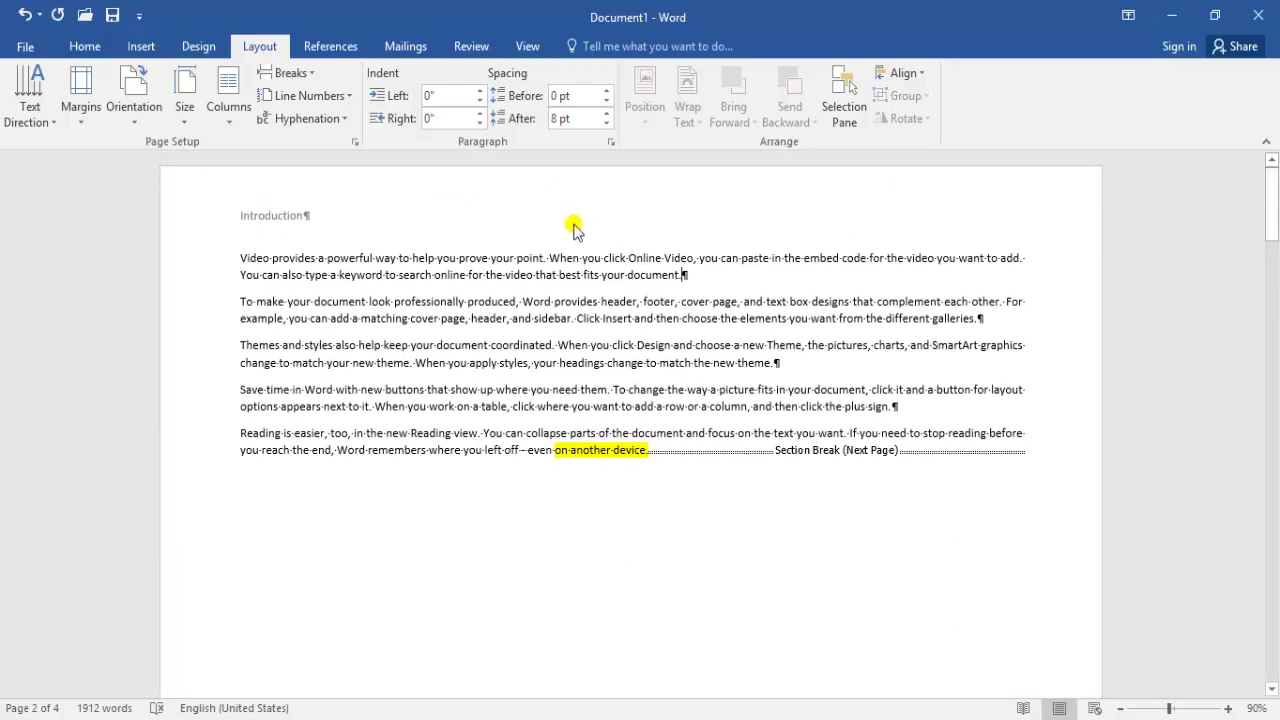
Undo the landscape change and section break, returning all pages to Portrait
{"action": "left_click", "coordinate": [86, 122]}
{"action": "left_click", "coordinate": [134, 112]}
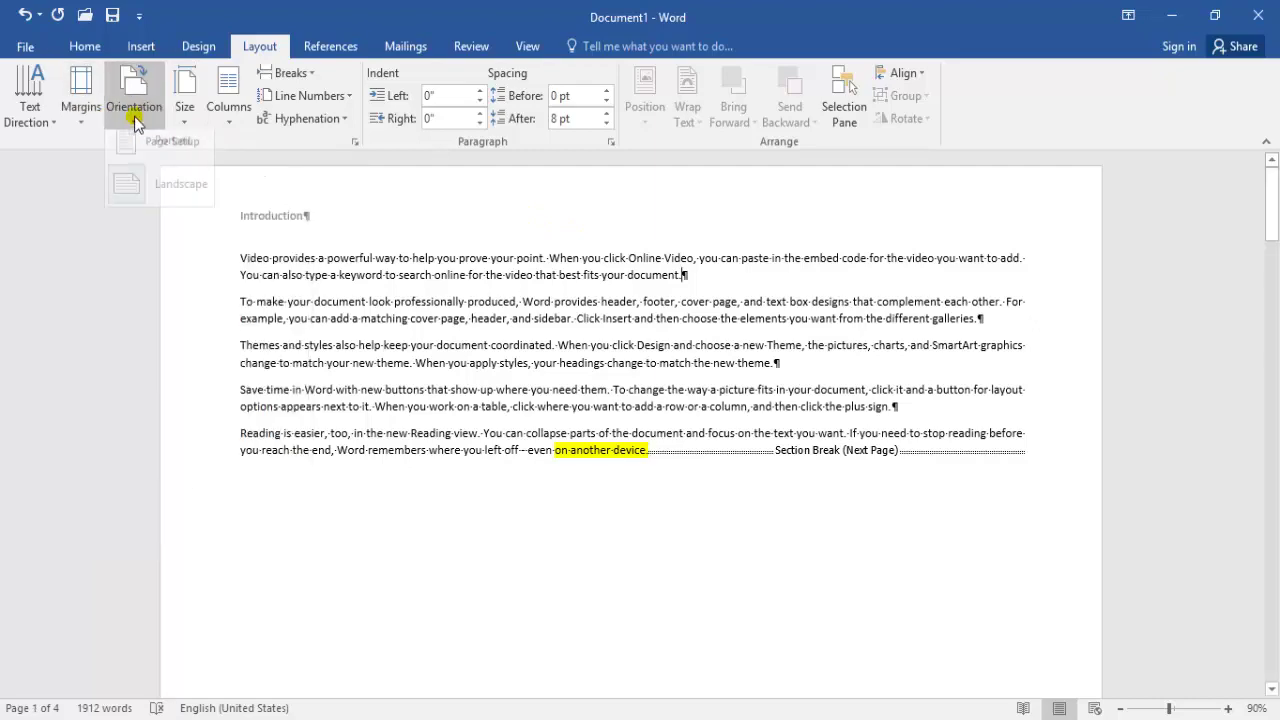
{"action": "left_click", "coordinate": [162, 168]}
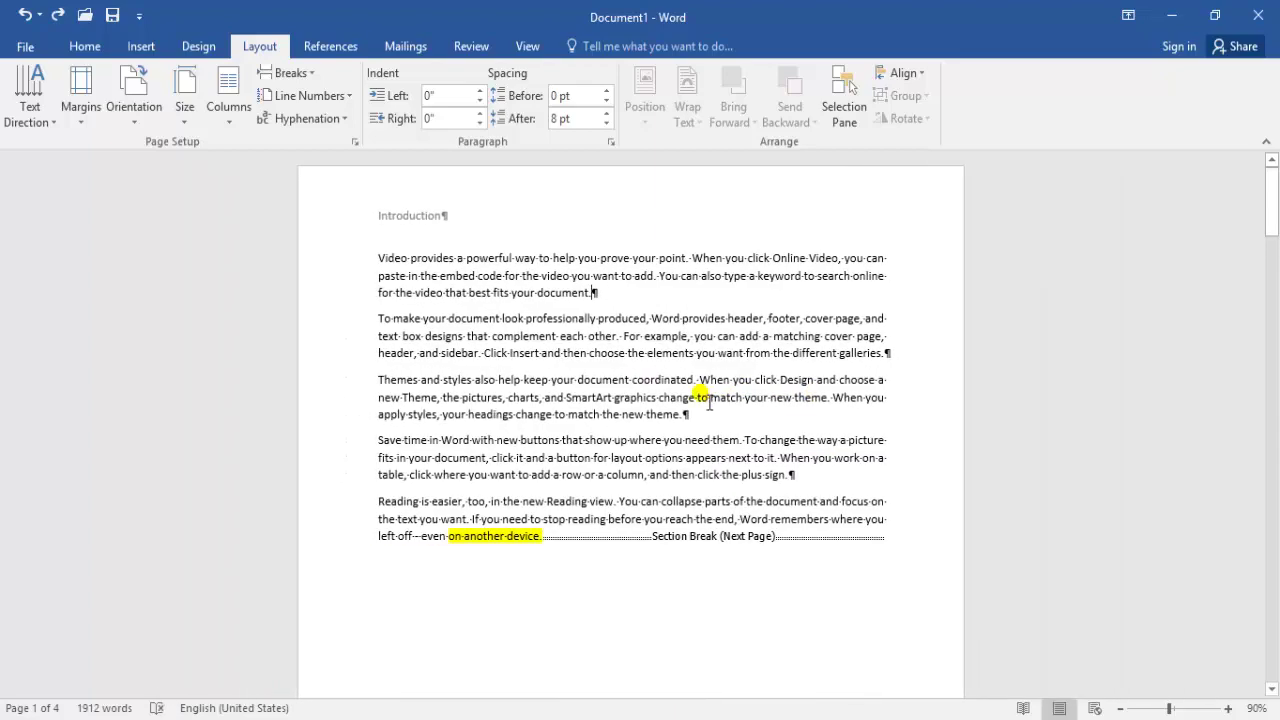
{"action": "key", "text": "ctrl+z"}
{"action": "key", "text": "ctrl+z"}
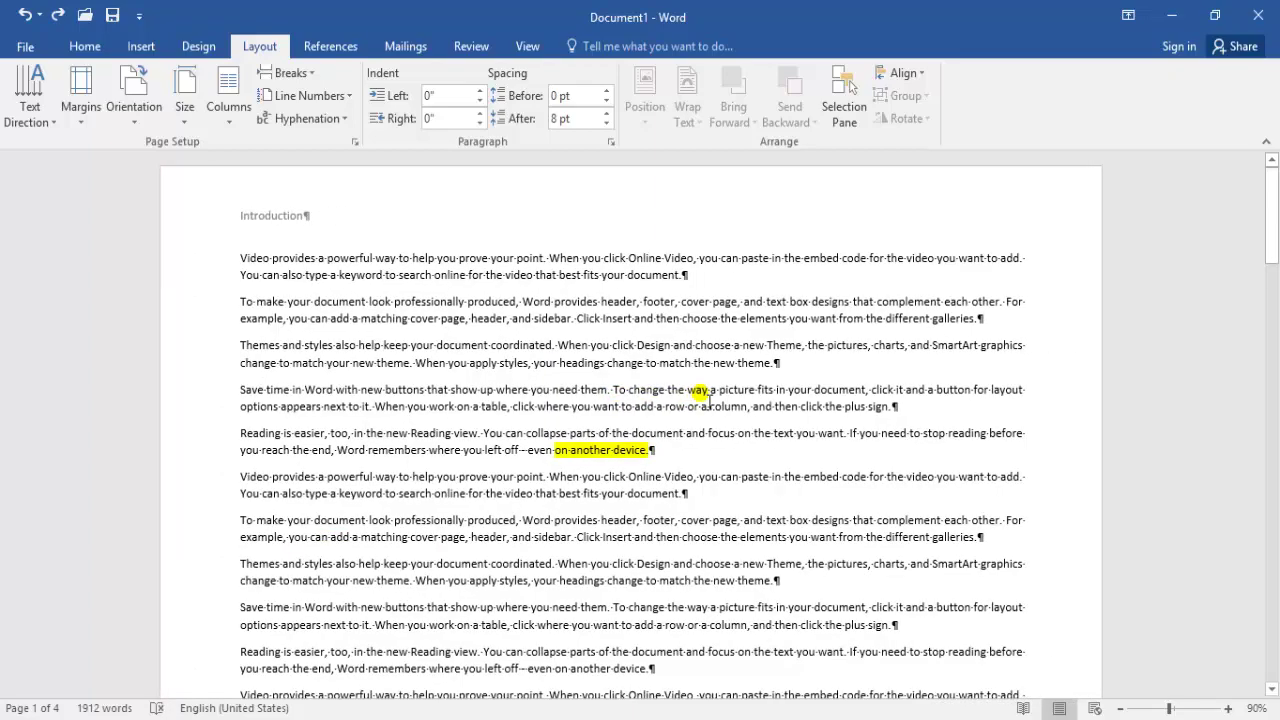
{"action": "left_click", "coordinate": [134, 108]}
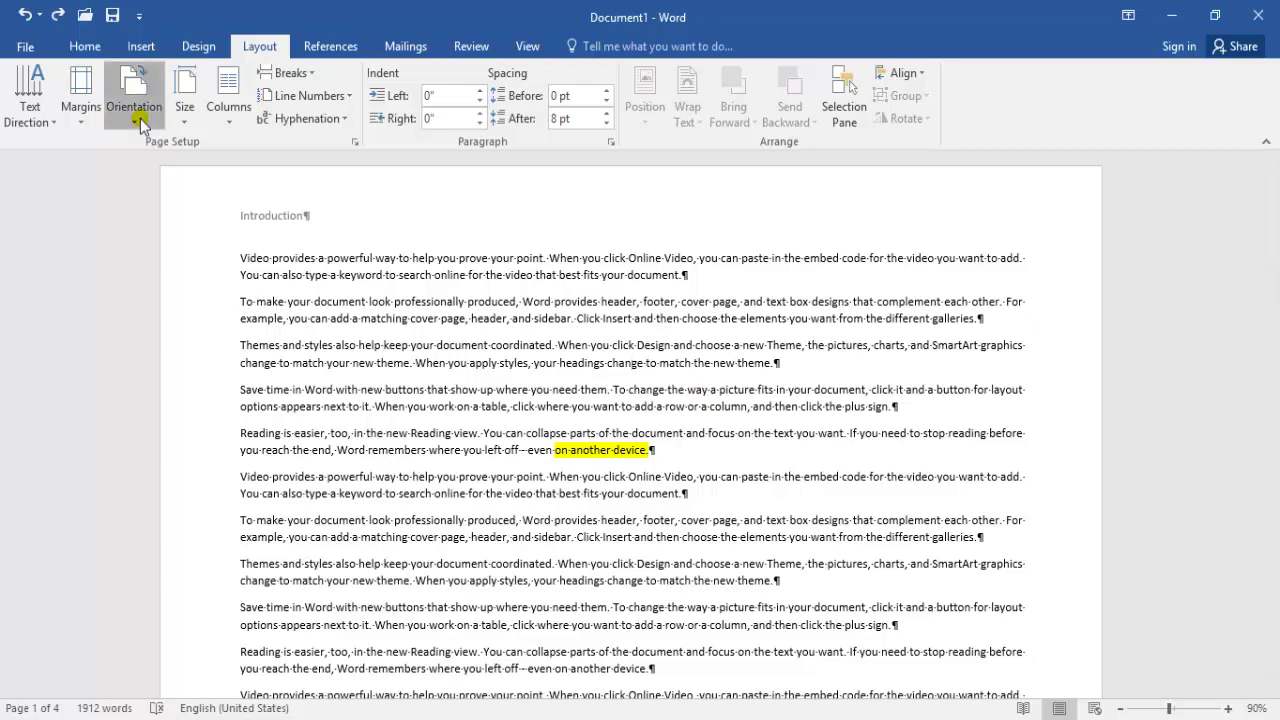
{"action": "left_click", "coordinate": [160, 155]}
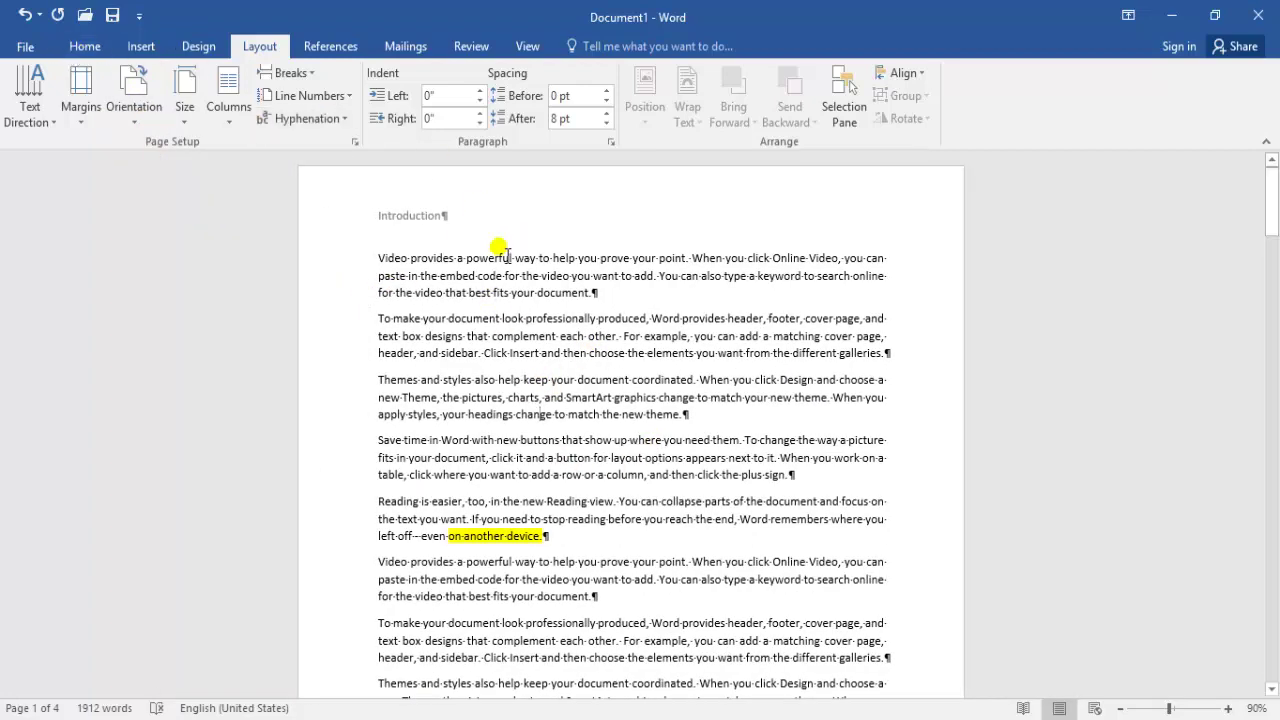
Show formatting marks and open the Layout Breaks list
{"action": "left_click", "coordinate": [85, 46]}
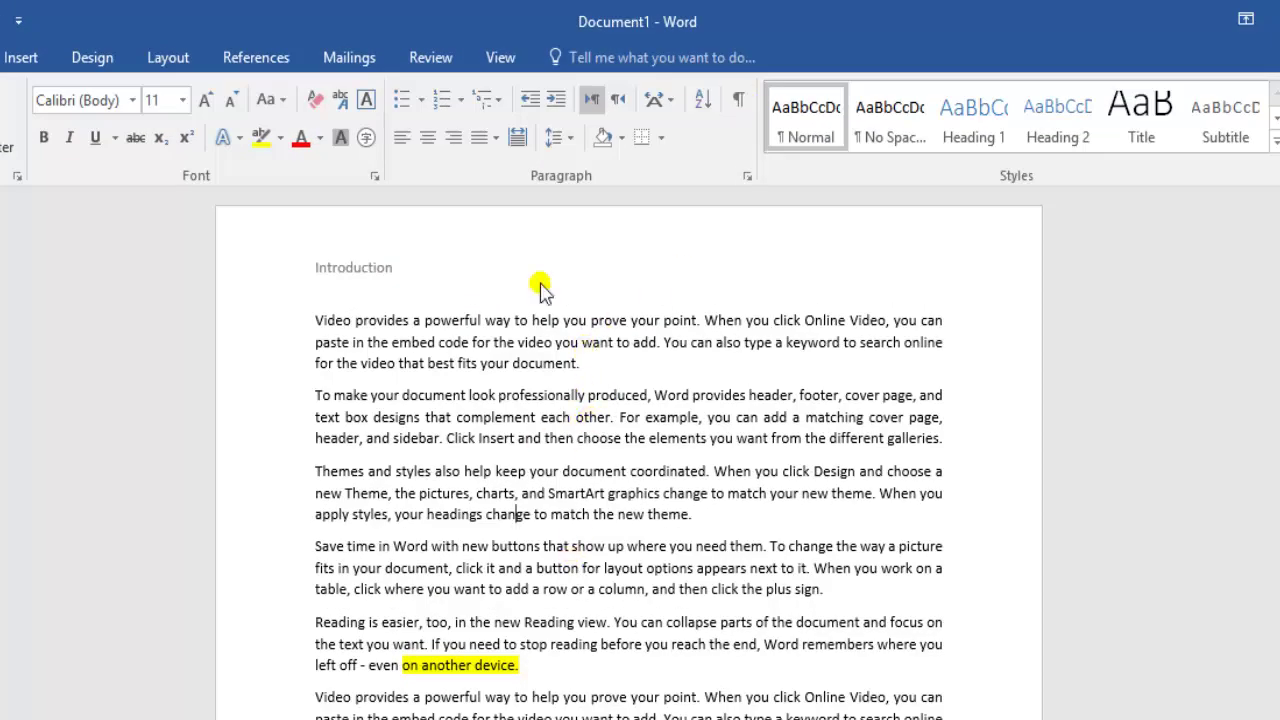
{"action": "left_click", "coordinate": [737, 103]}
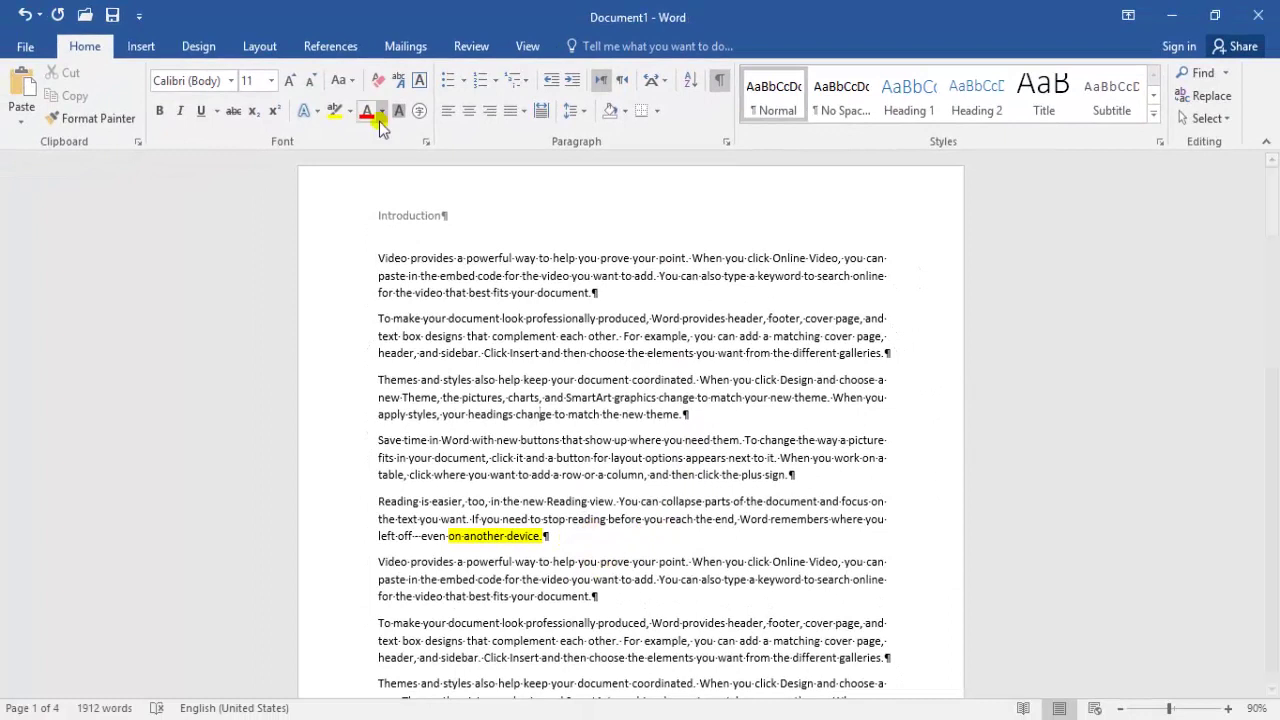
{"action": "left_click", "coordinate": [259, 46]}
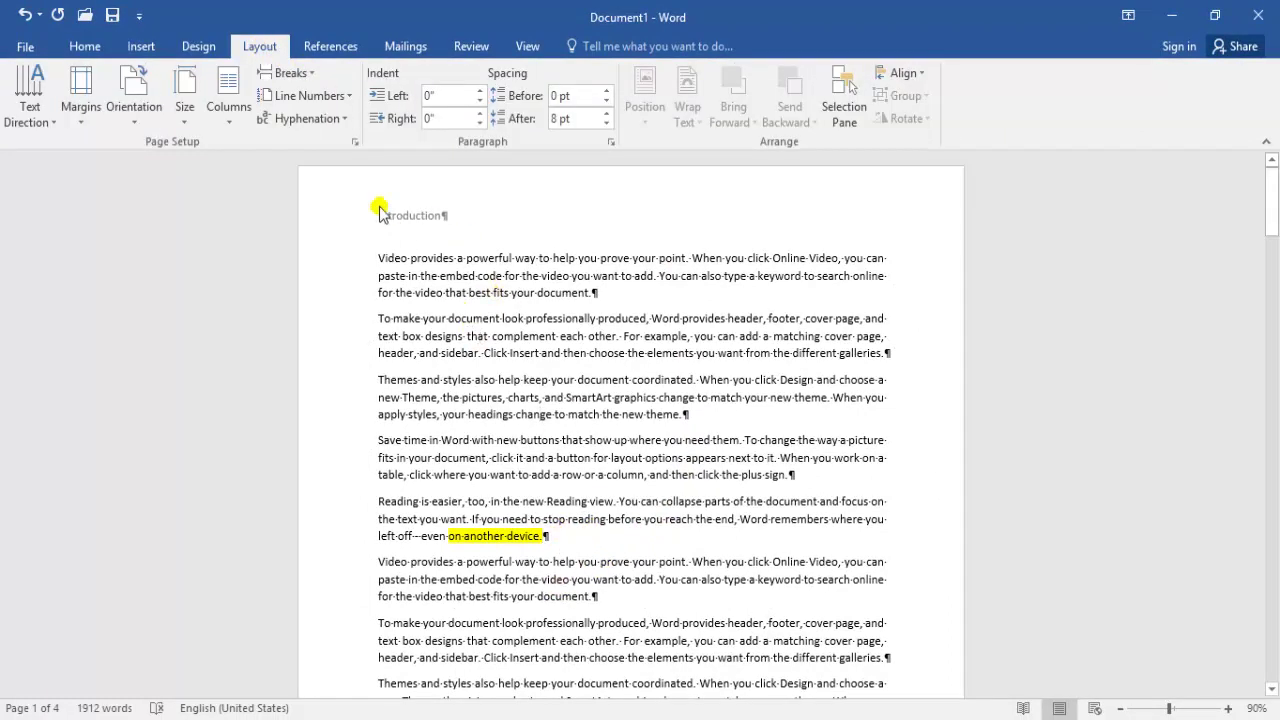
{"action": "left_click", "coordinate": [285, 72]}
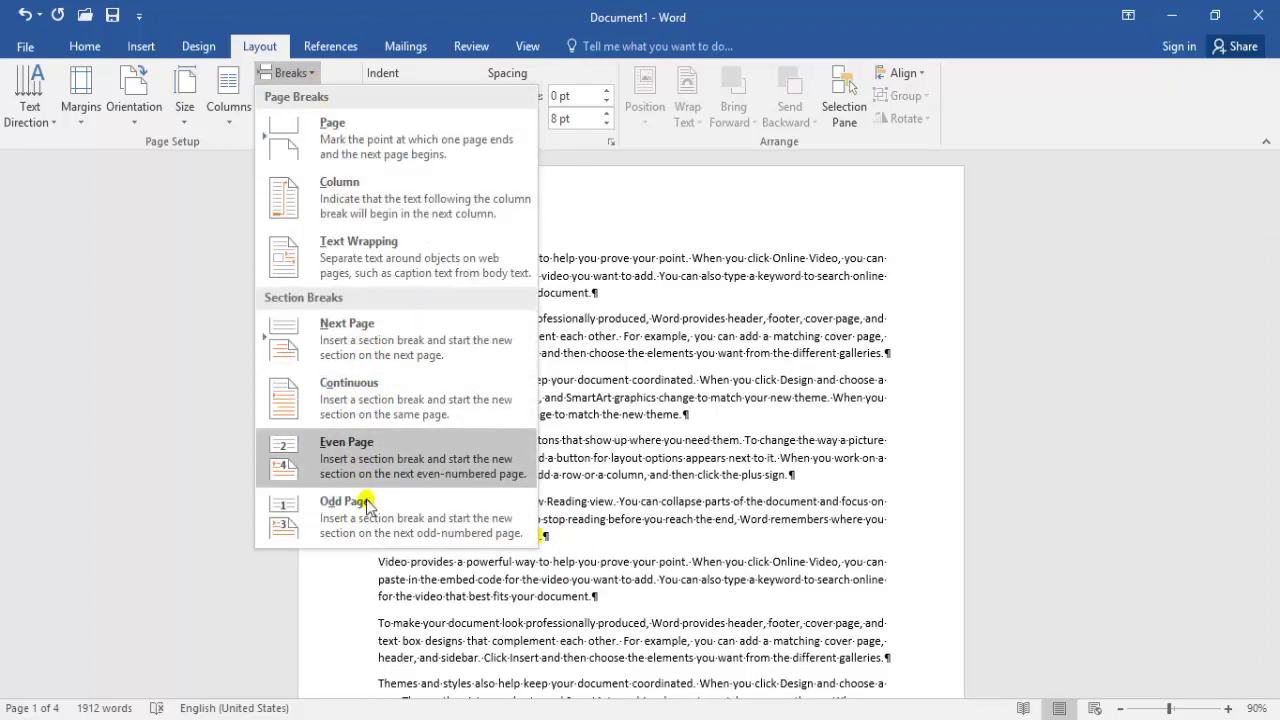
Insert a Continuous section break after 'on another device.' and scroll to check it
{"action": "left_click", "coordinate": [372, 416]}
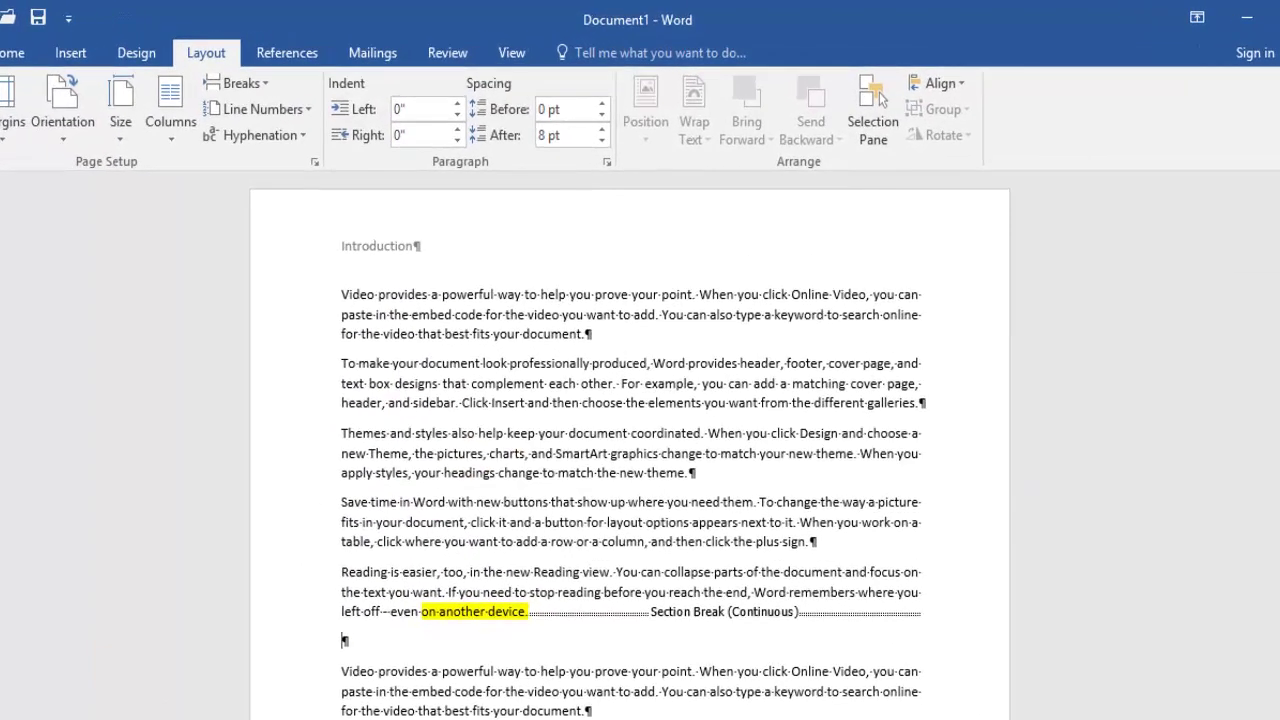
{"action": "left_click_drag", "start_coordinate": [1279, 258], "coordinate": [1279, 312]}
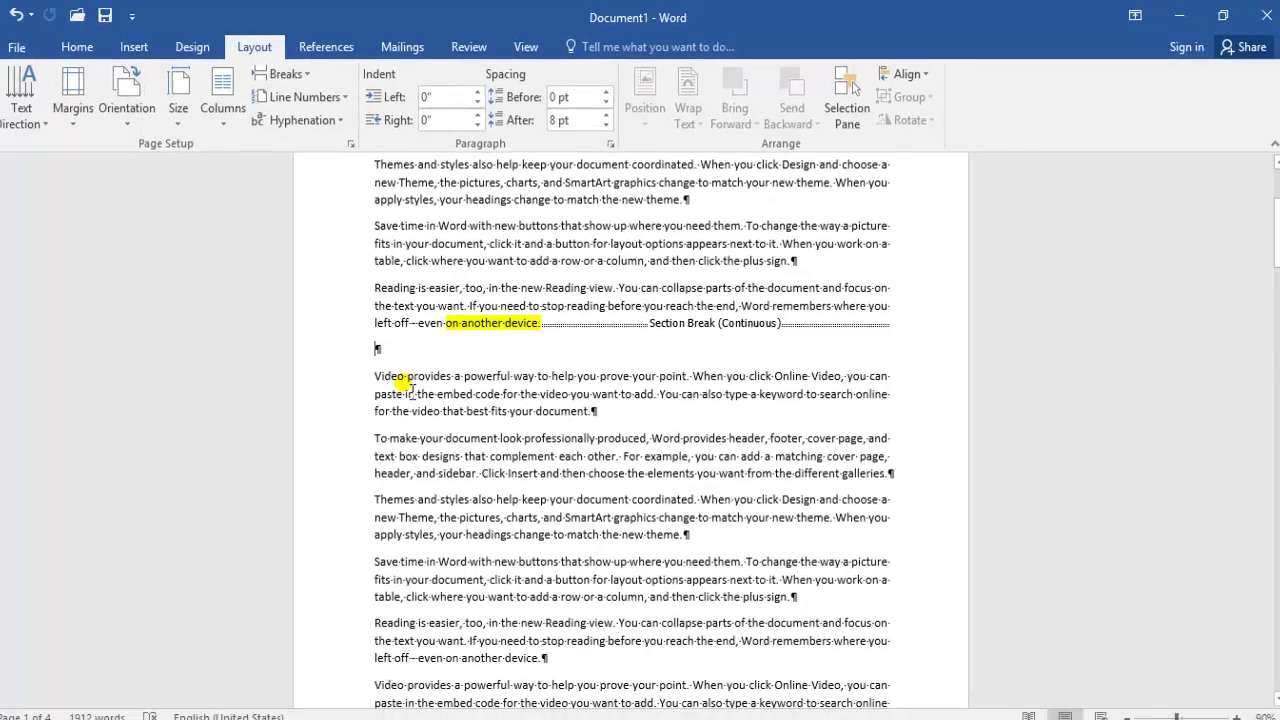
{"action": "mouse_move", "coordinate": [1277, 233]}
{"action": "left_mouse_down"}
{"action": "mouse_move", "coordinate": [1277, 341]}
{"action": "mouse_move", "coordinate": [1276, 229]}
{"action": "left_mouse_up"}
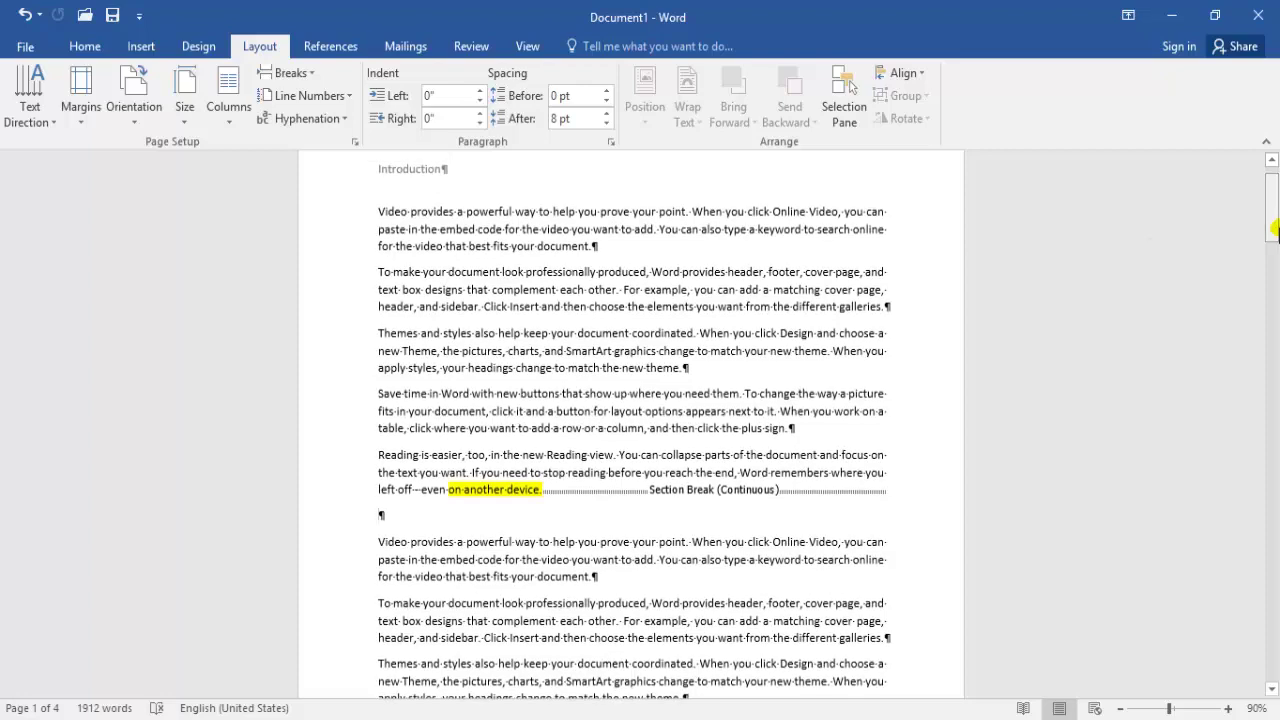
{"action": "left_click", "coordinate": [290, 73]}
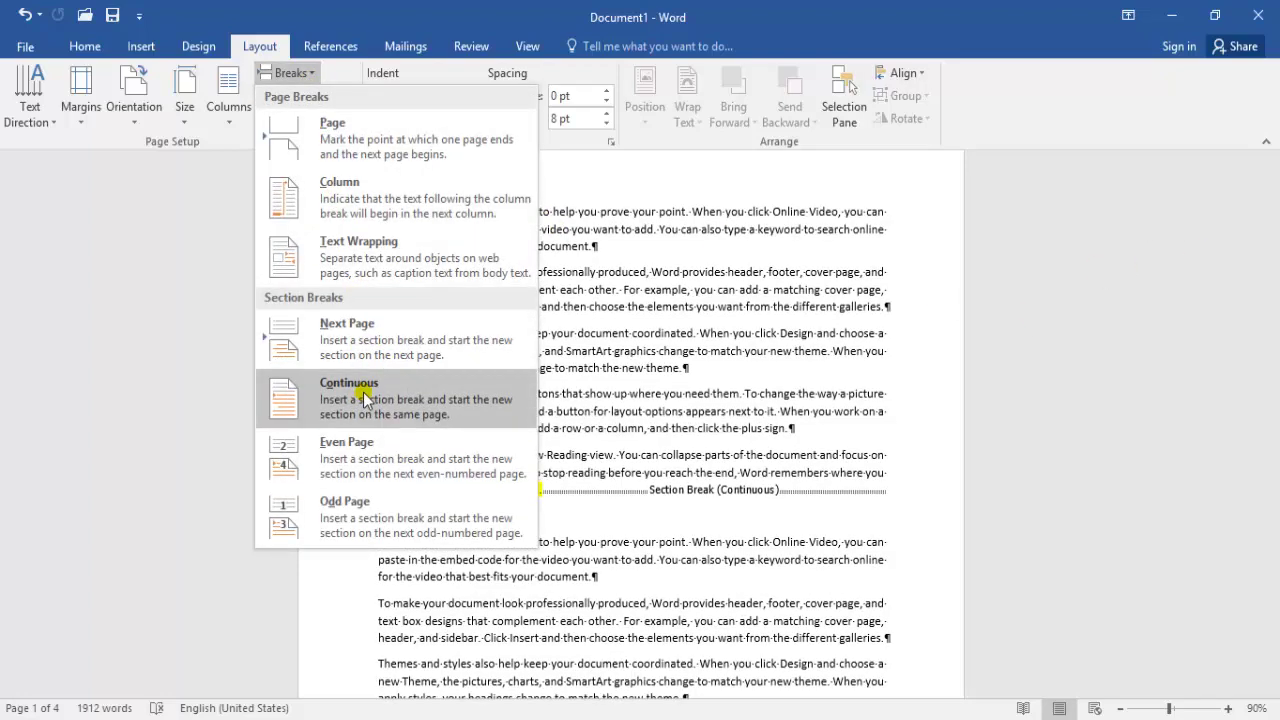
{"action": "left_click", "coordinate": [664, 490]}
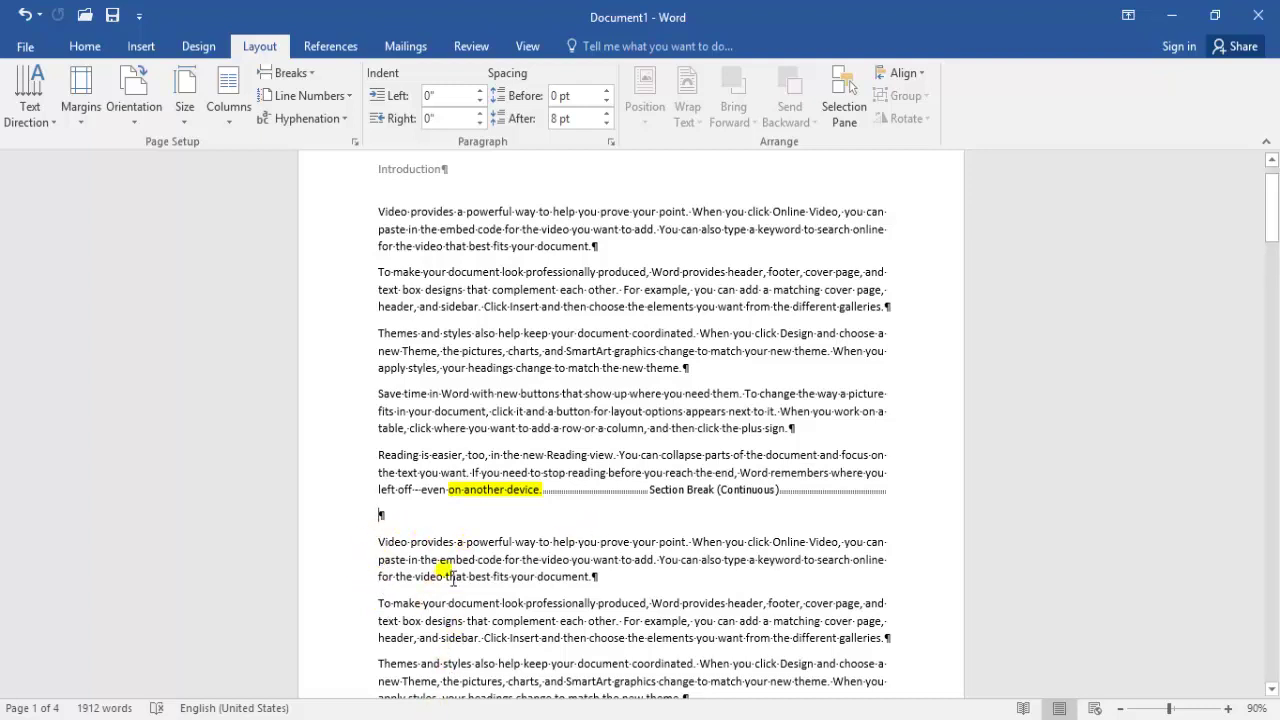
{"action": "left_click_drag", "start_coordinate": [1268, 240], "coordinate": [1271, 338]}
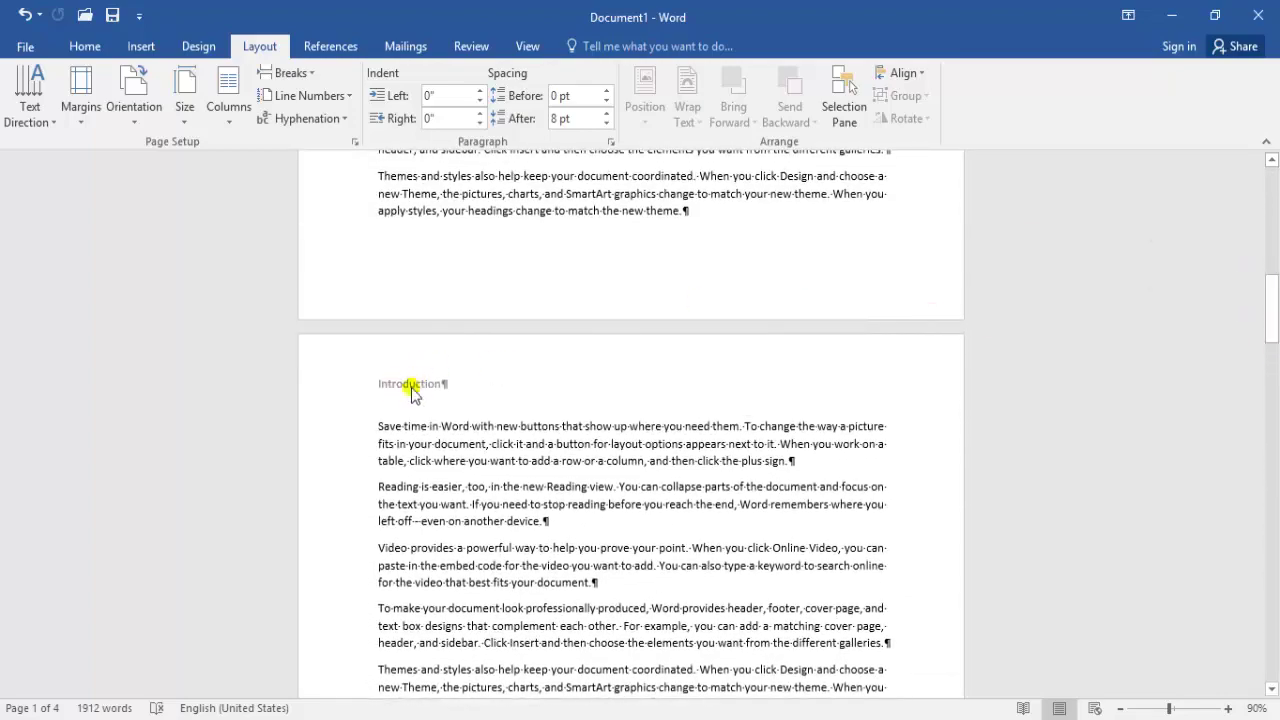
Unlink the Section 2 header and replace 'Introduction' with a person's name
{"action": "double_click", "coordinate": [416, 388]}
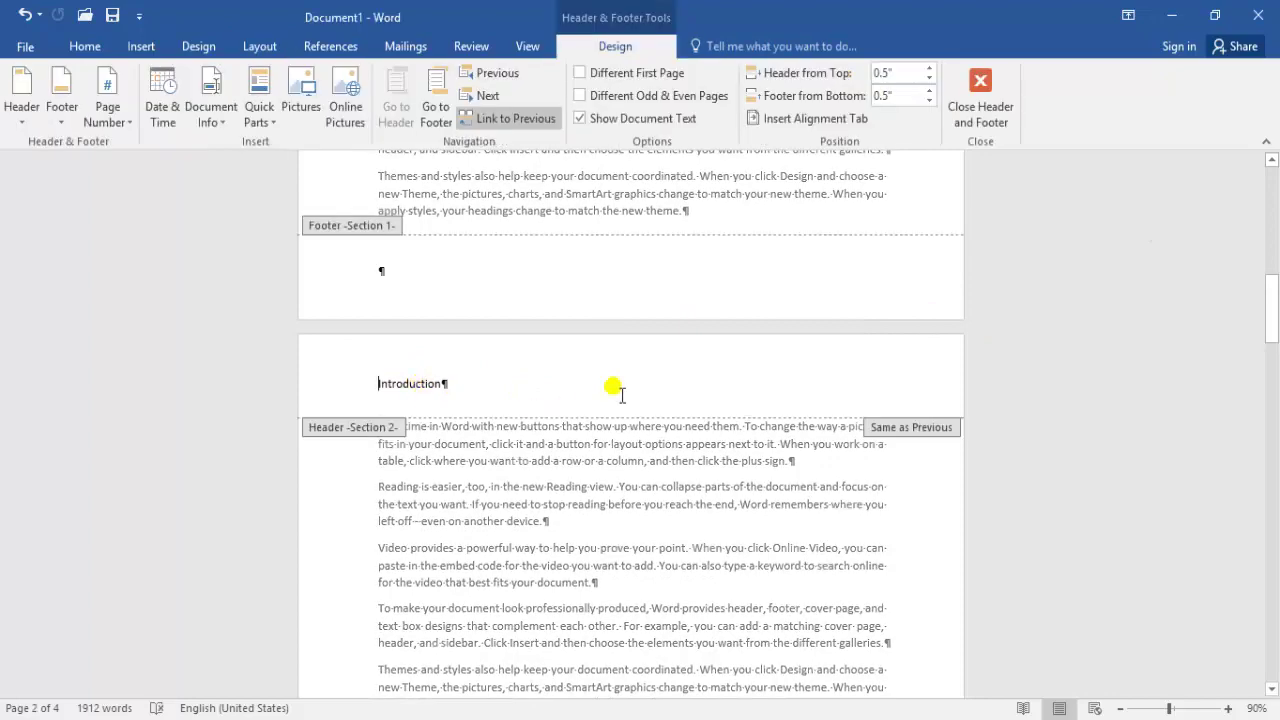
{"action": "left_click", "coordinate": [513, 120]}
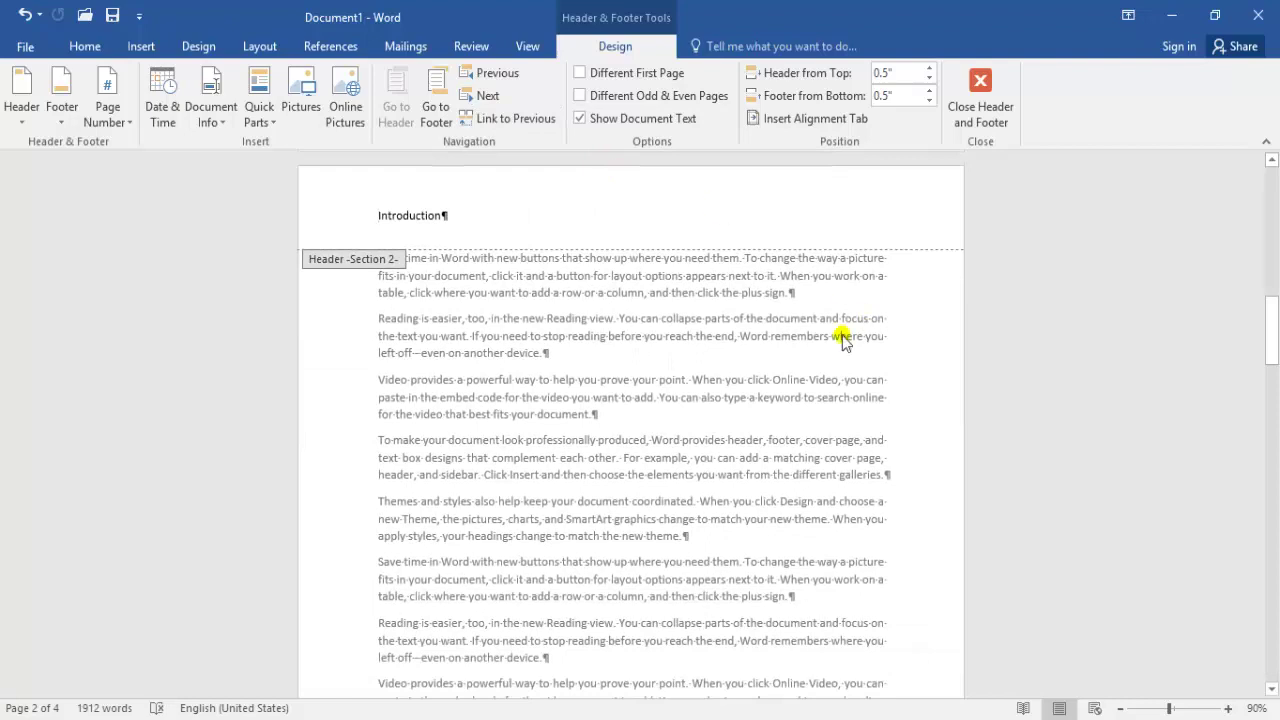
{"action": "left_click", "coordinate": [362, 220]}
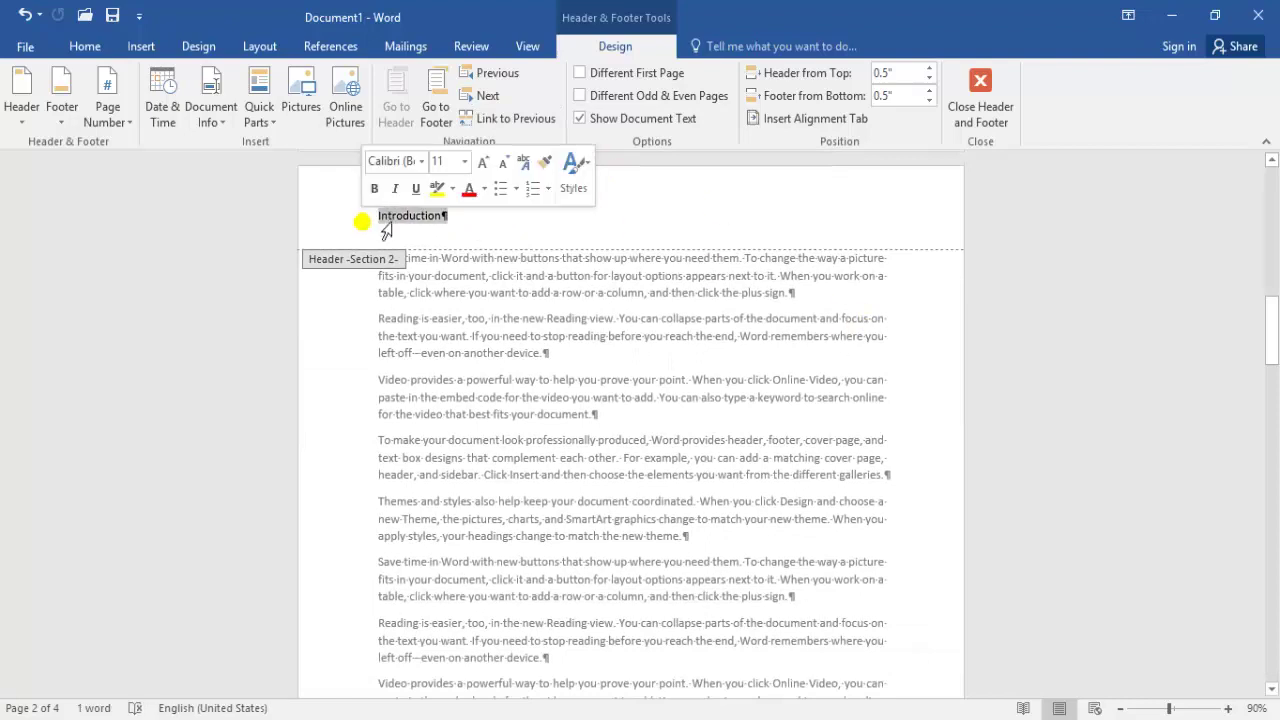
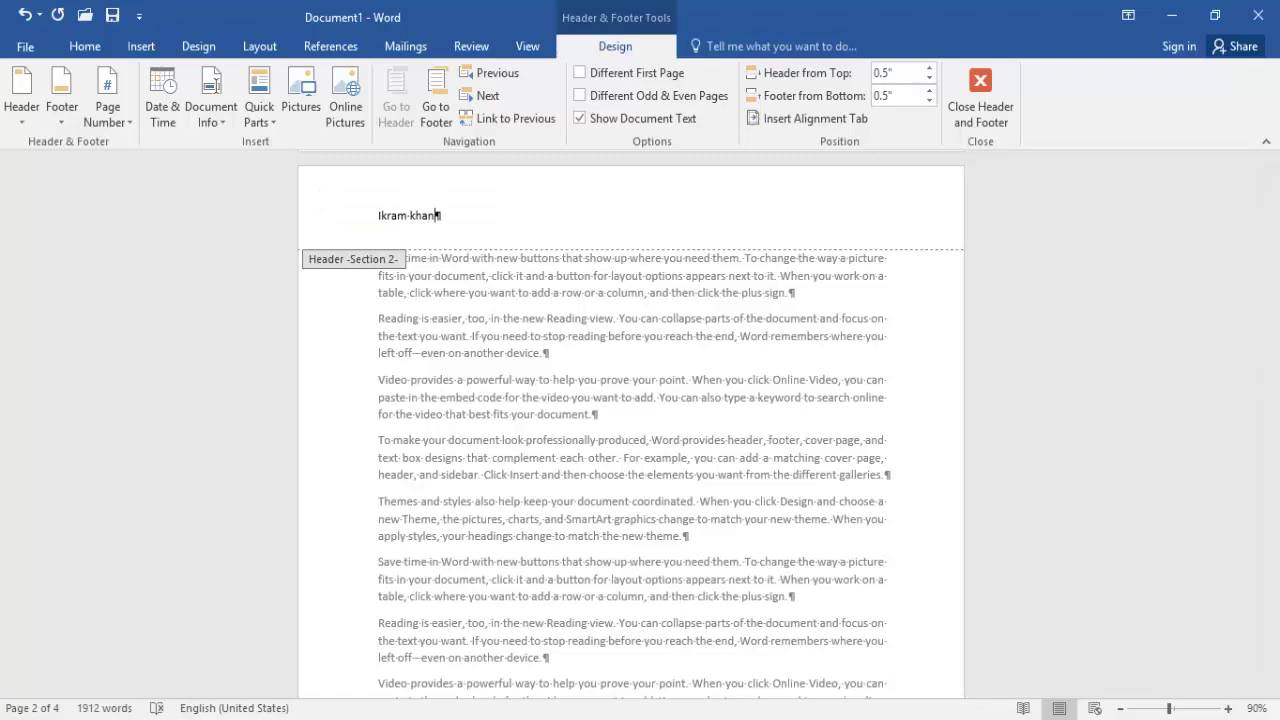
{"action": "double_click", "coordinate": [542, 395]}
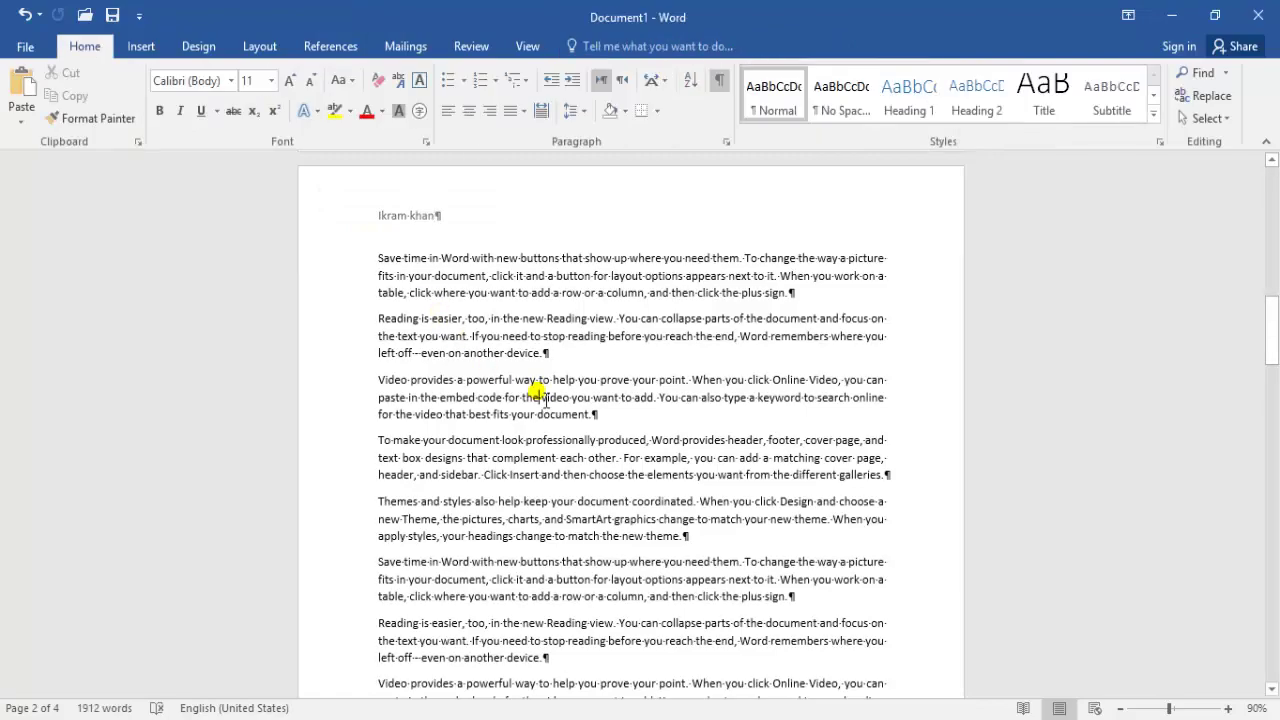
Scroll down and select the words 'the new theme.'
{"action": "left_click_drag", "start_coordinate": [1266, 338], "coordinate": [1272, 453]}
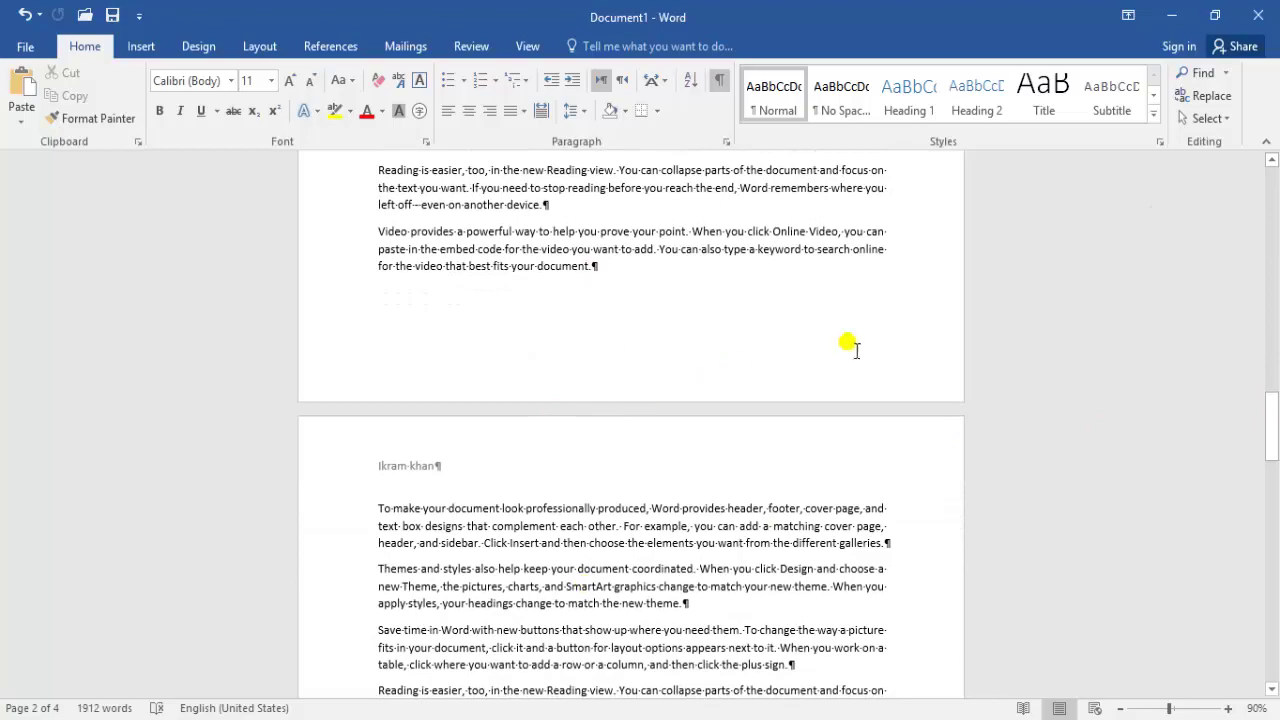
{"action": "left_click_drag", "start_coordinate": [1271, 428], "coordinate": [1274, 340]}
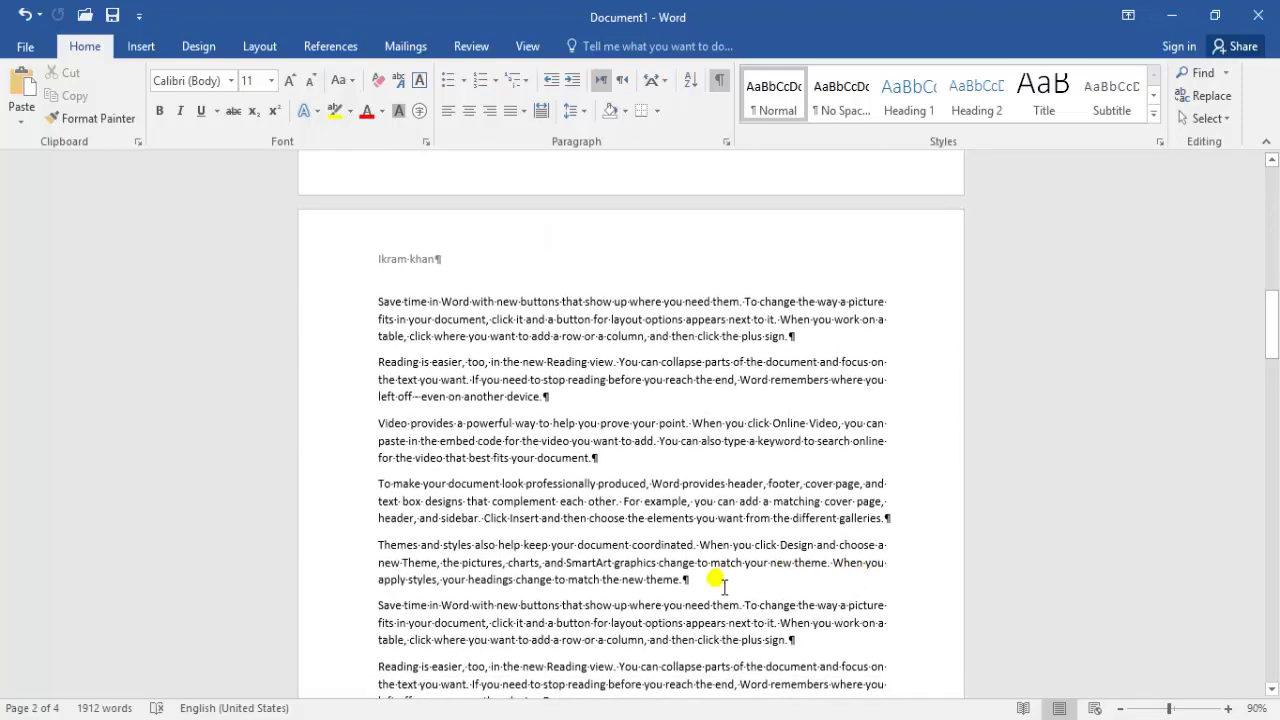
{"action": "left_click_drag", "start_coordinate": [688, 580], "coordinate": [602, 580]}
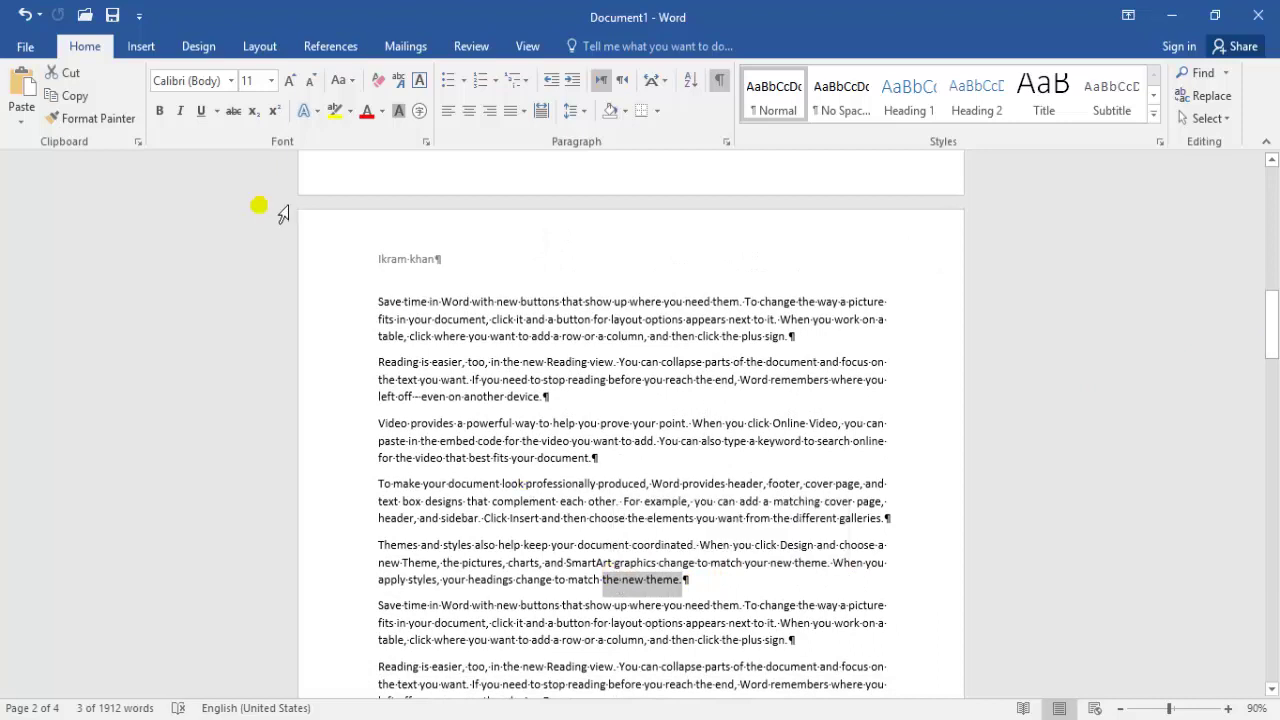
Highlight 'the new theme.' in yellow and insert a Continuous section break after it
{"action": "left_click", "coordinate": [334, 111]}
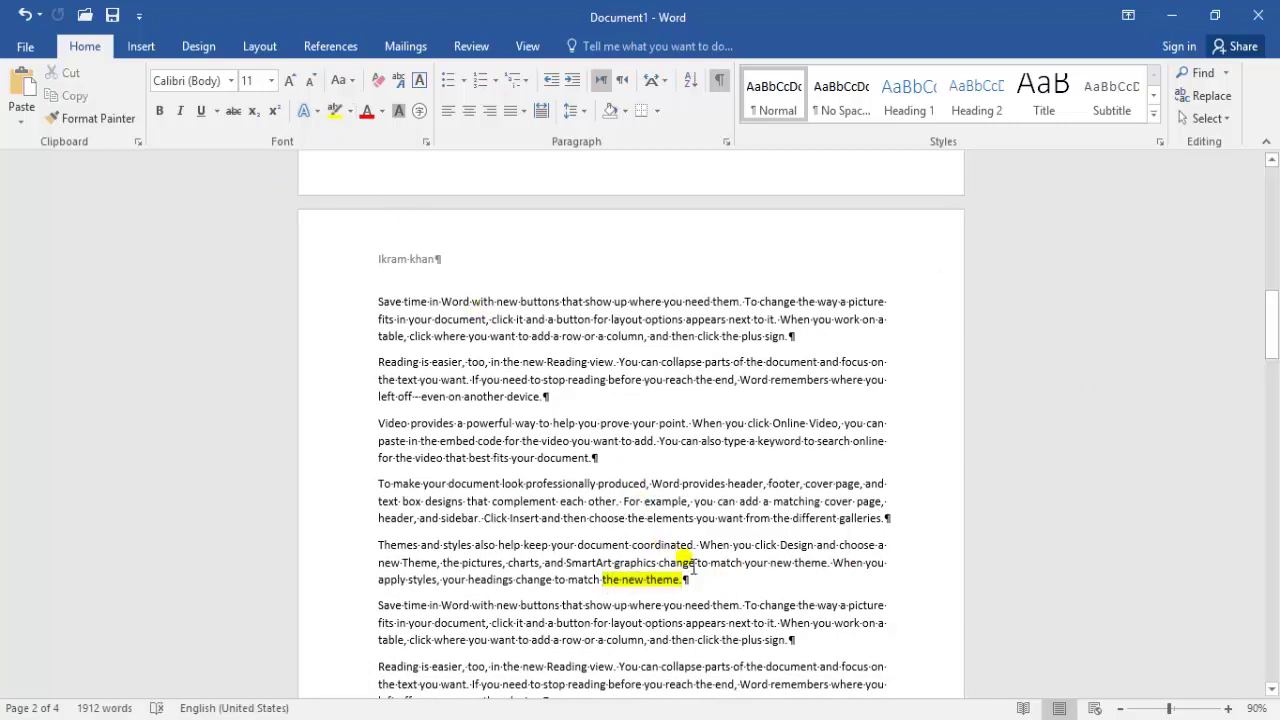
{"action": "left_click", "coordinate": [260, 46]}
{"action": "left_click", "coordinate": [290, 73]}
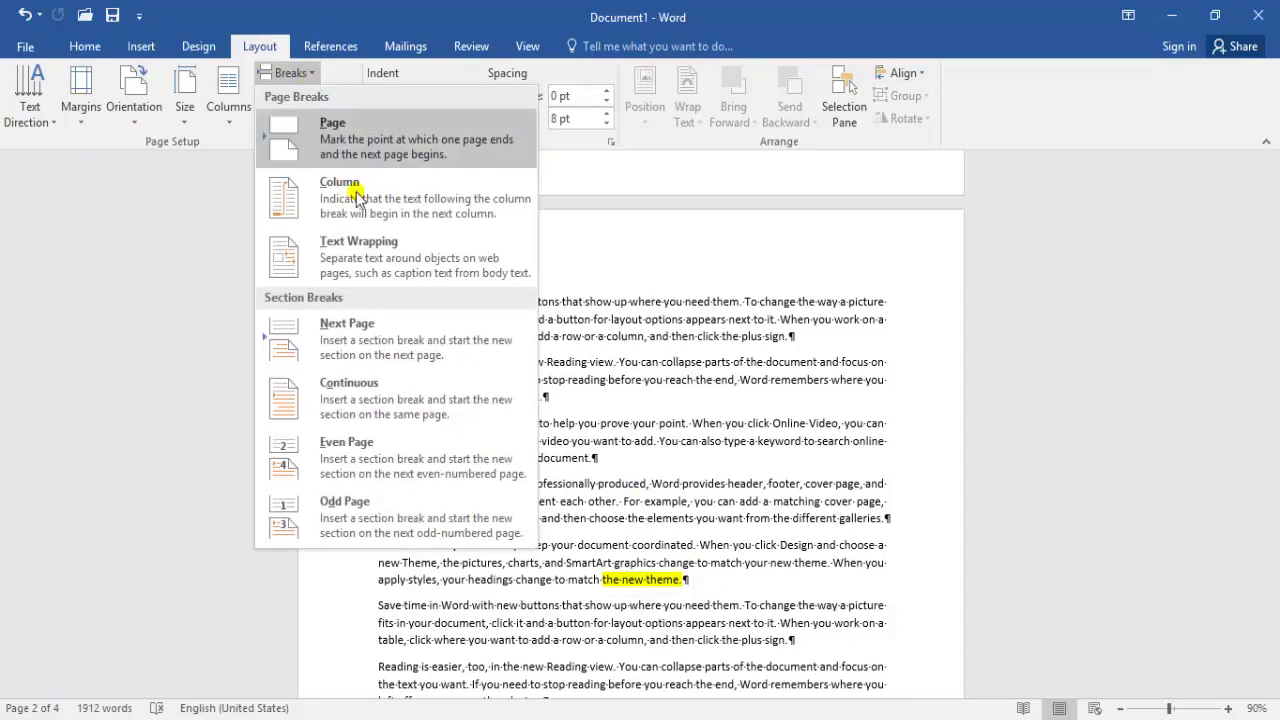
{"action": "left_click", "coordinate": [386, 400]}
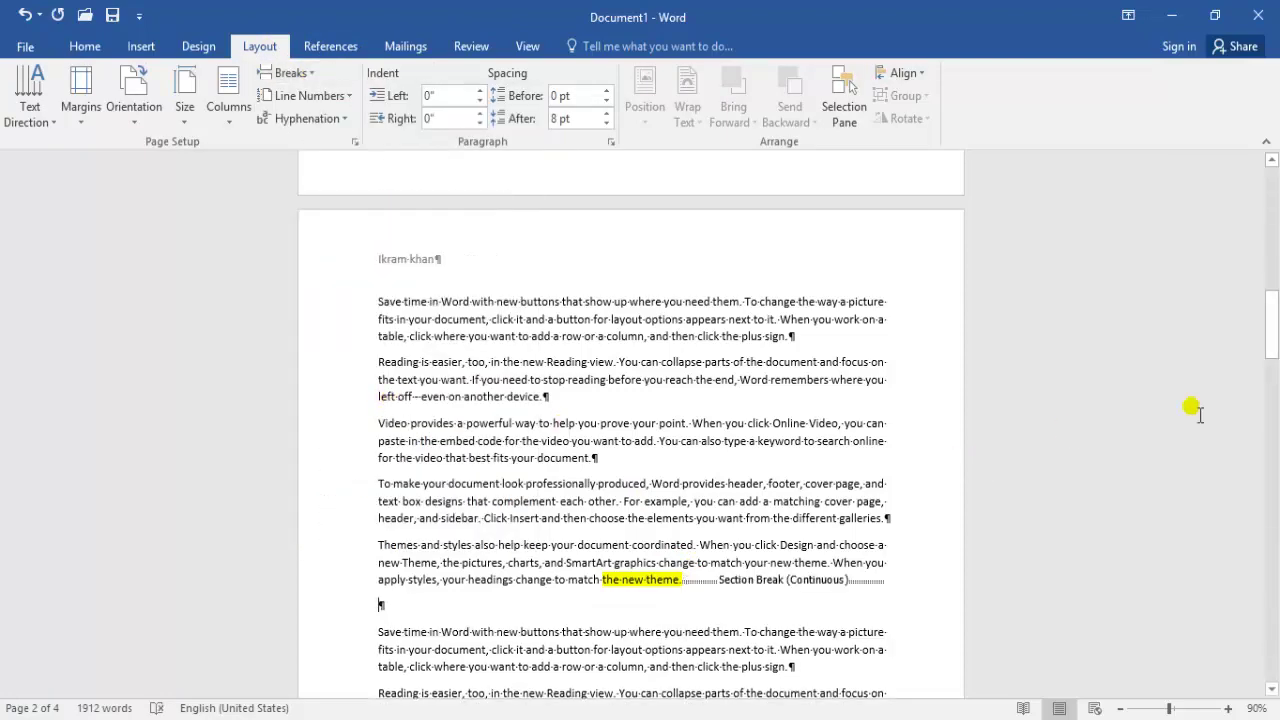
{"action": "left_click_drag", "start_coordinate": [1270, 358], "coordinate": [858, 475]}
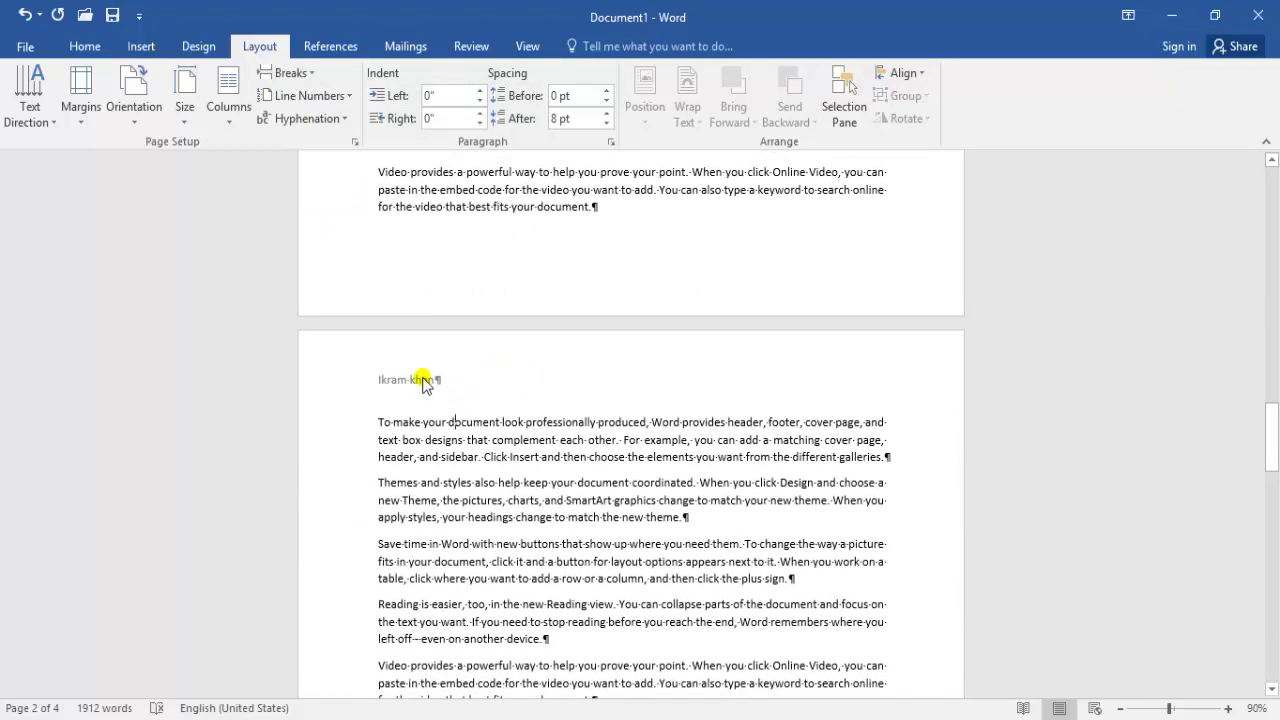
Turn off Link to Previous on the Section 3 header and type a new person's name
{"action": "double_click", "coordinate": [423, 383]}
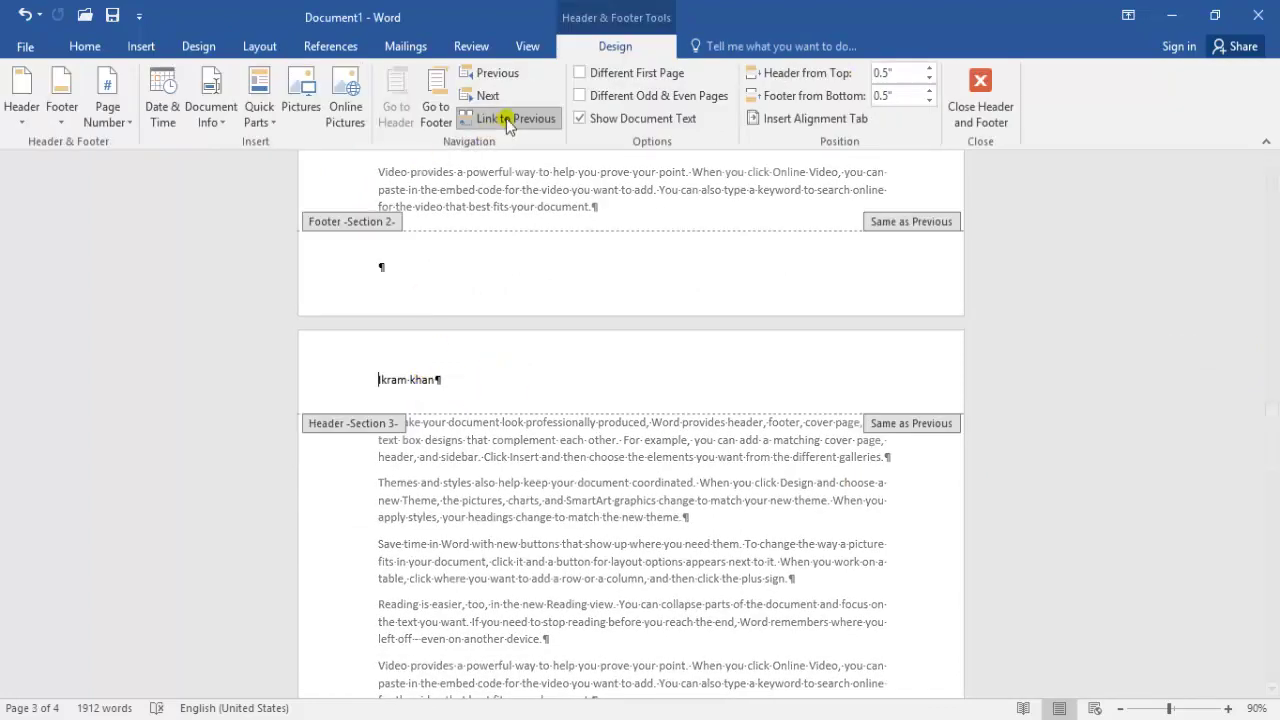
{"action": "left_click", "coordinate": [503, 117]}
{"action": "double_click", "coordinate": [425, 215]}
{"action": "left_click", "coordinate": [370, 215]}
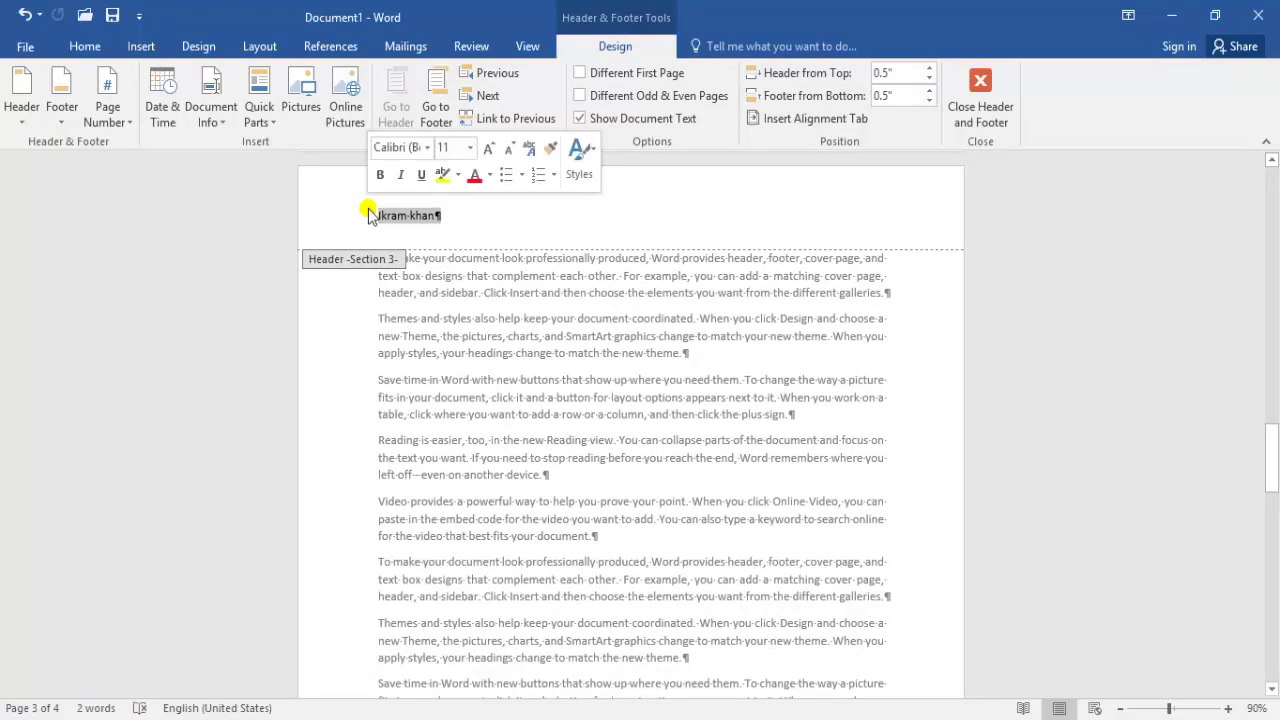
{"action": "type", "text": "Ahmad"}
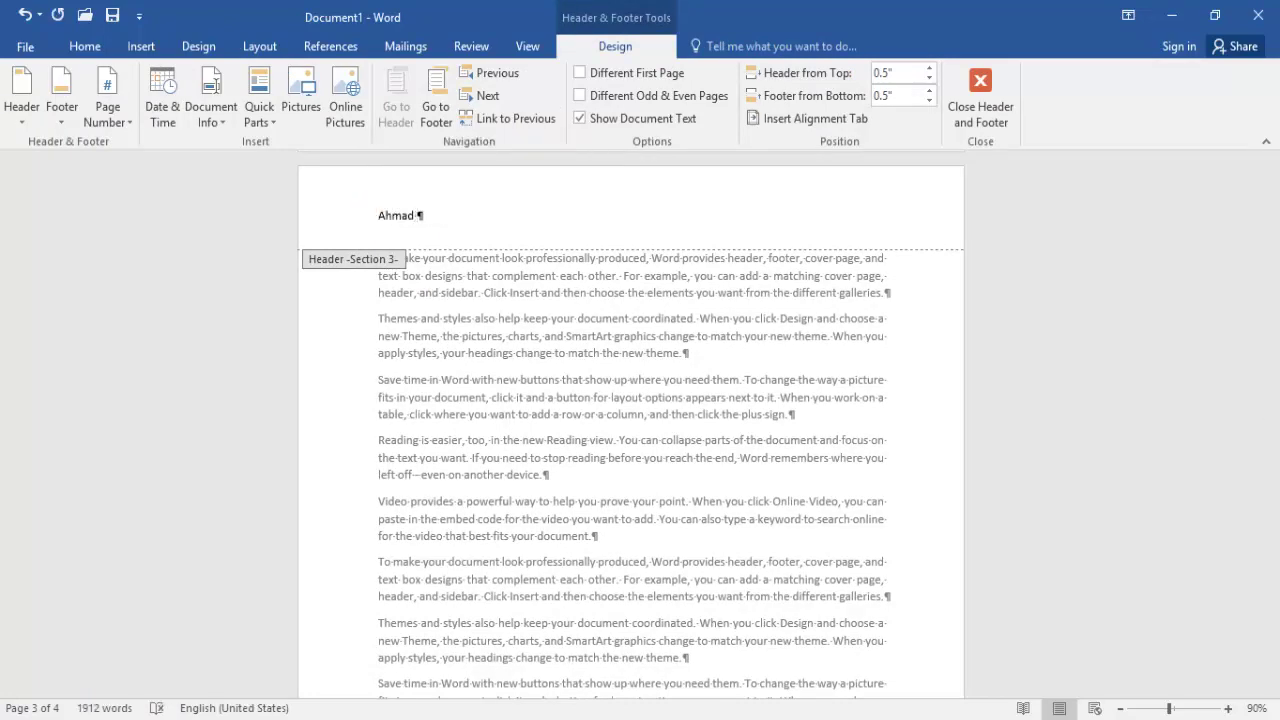
{"action": "double_click", "coordinate": [565, 365]}
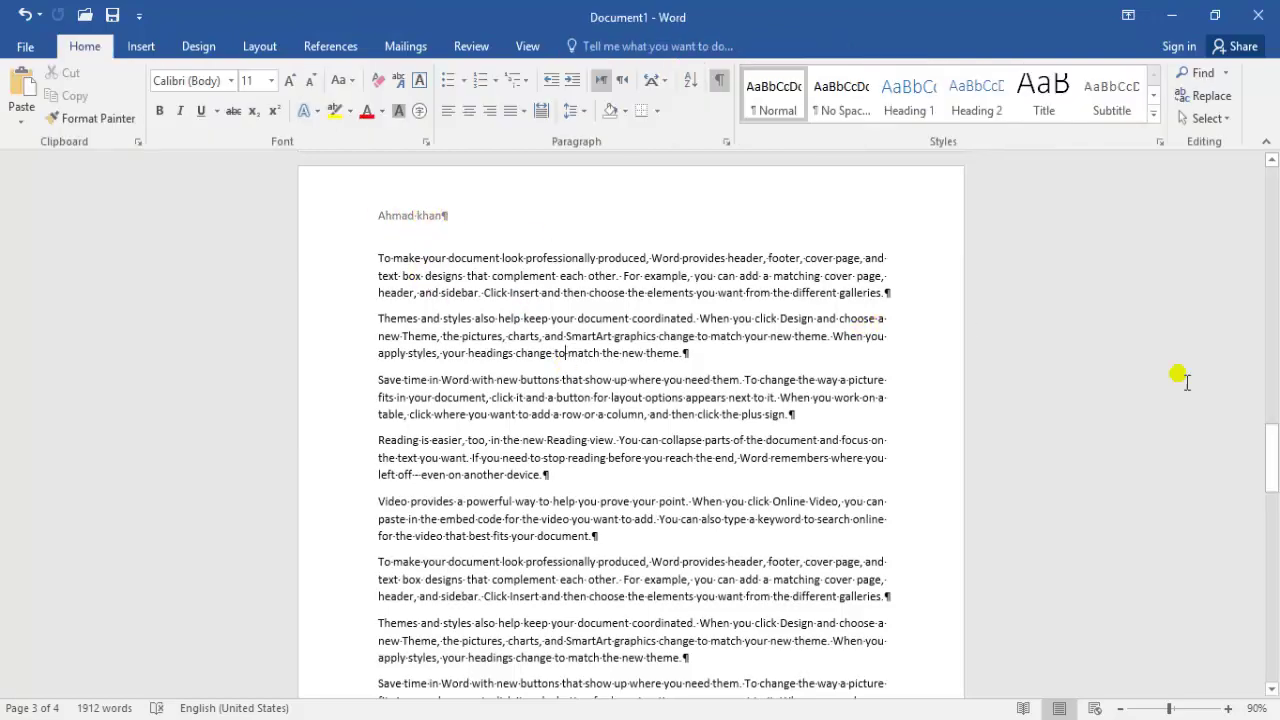
Reopen the Section 3 header to check it, then close it again
{"action": "left_click_drag", "start_coordinate": [1272, 456], "coordinate": [1273, 445]}
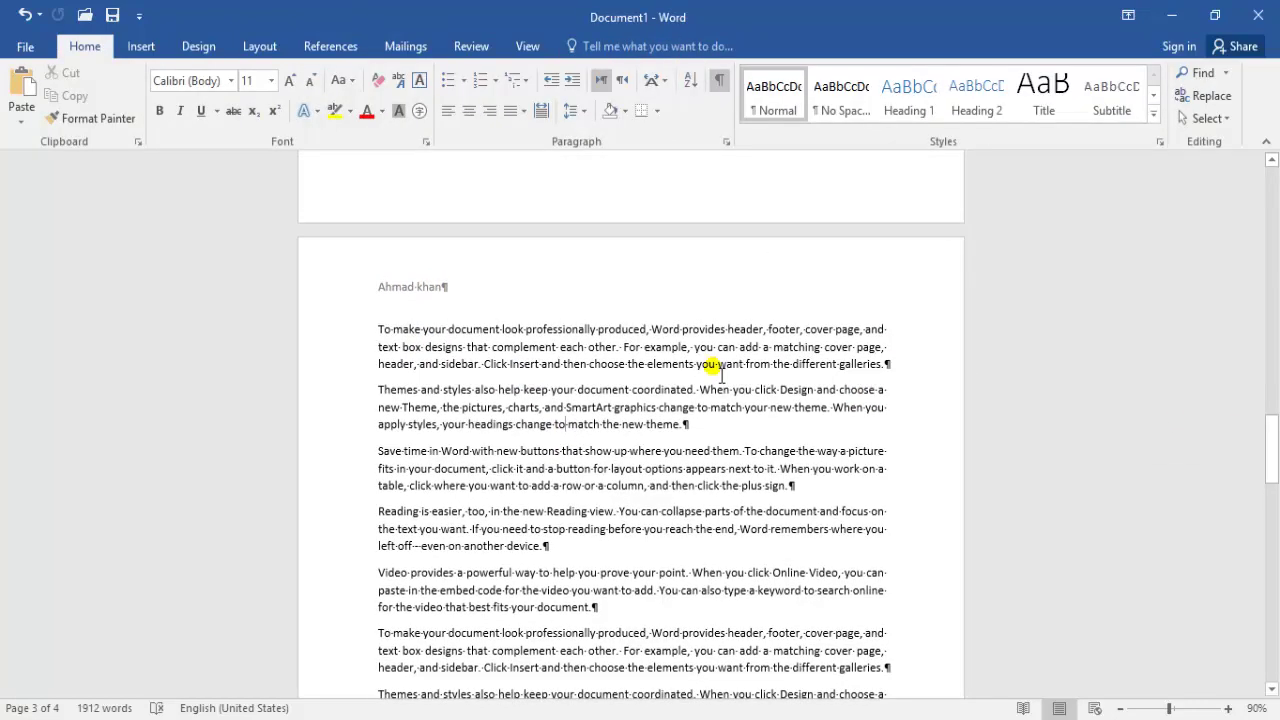
{"action": "double_click", "coordinate": [539, 278]}
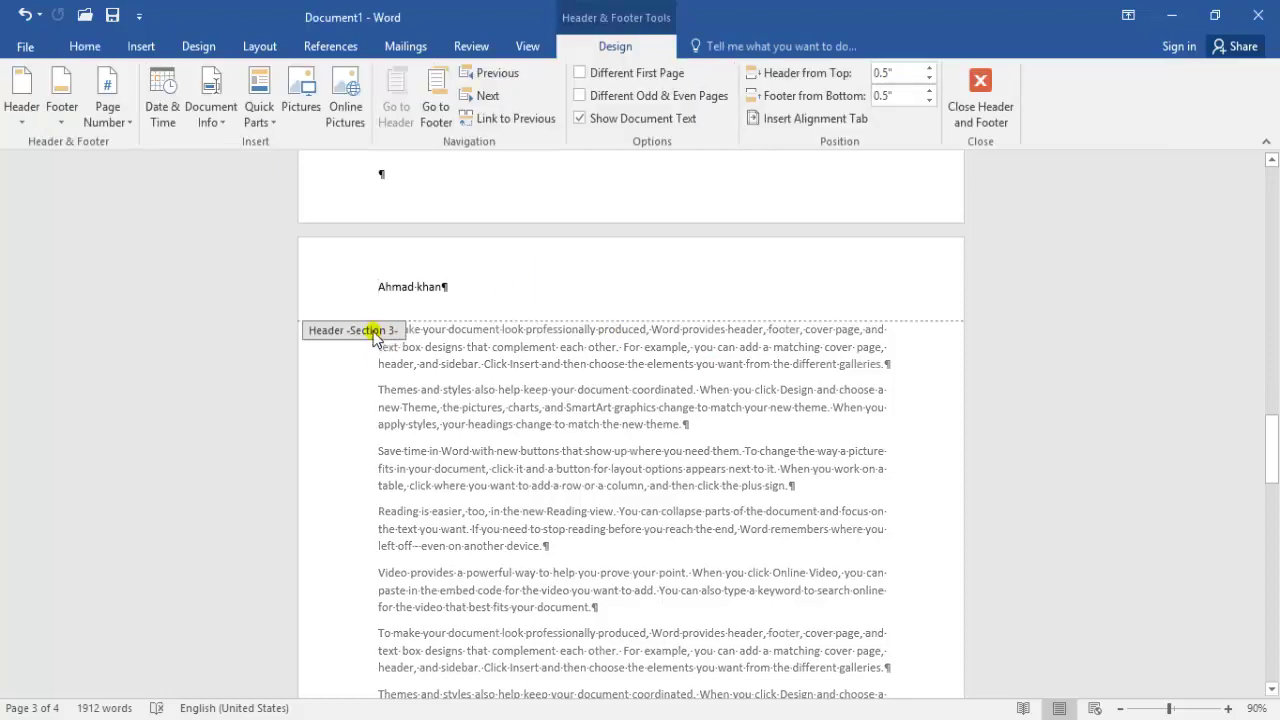
{"action": "left_click_drag", "start_coordinate": [1272, 452], "coordinate": [1272, 428]}
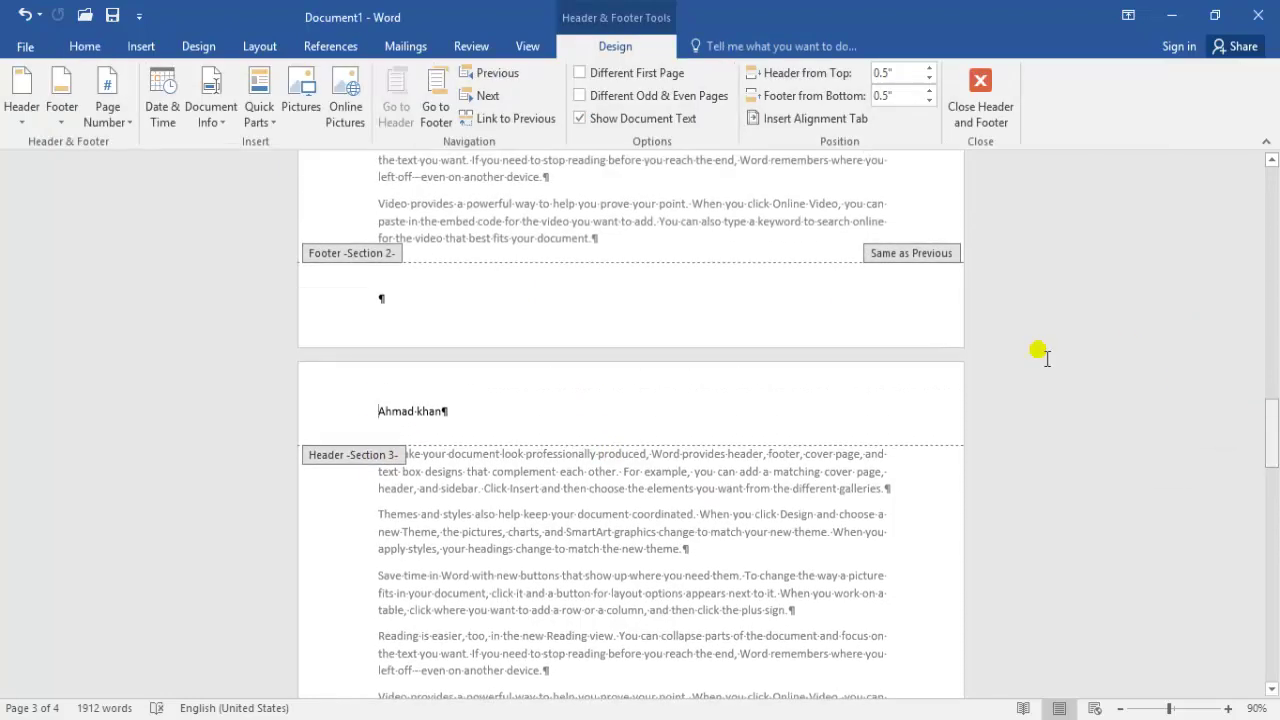
{"action": "double_click", "coordinate": [503, 510]}
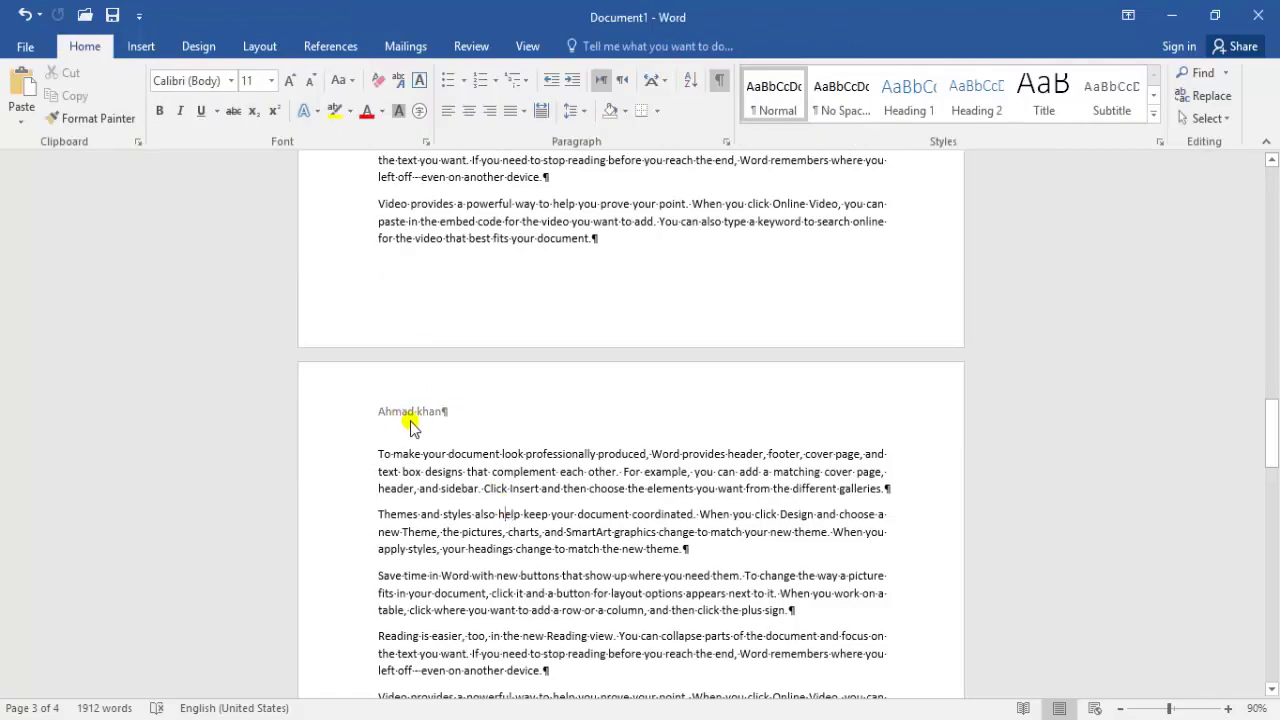
{"action": "left_click_drag", "start_coordinate": [1271, 423], "coordinate": [1272, 560]}
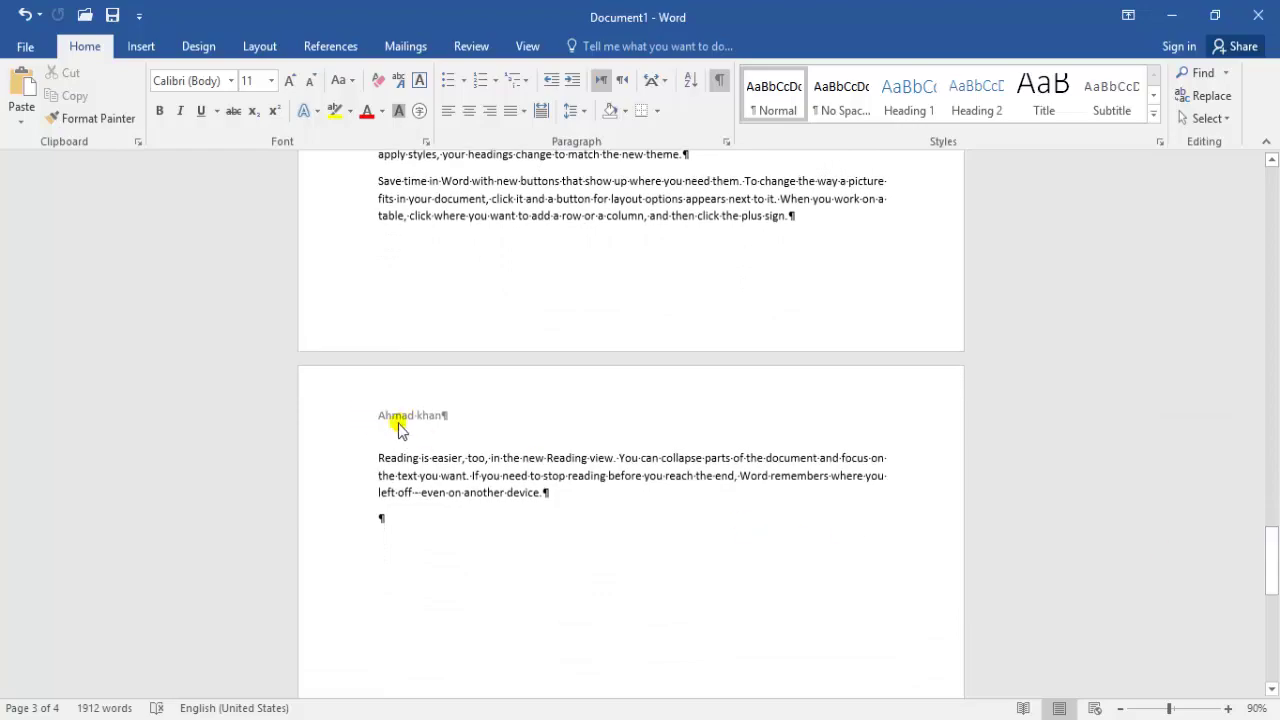
Scroll to the top and open, then dismiss, the Layout Breaks list
{"action": "left_click_drag", "start_coordinate": [1275, 515], "coordinate": [1268, 195]}
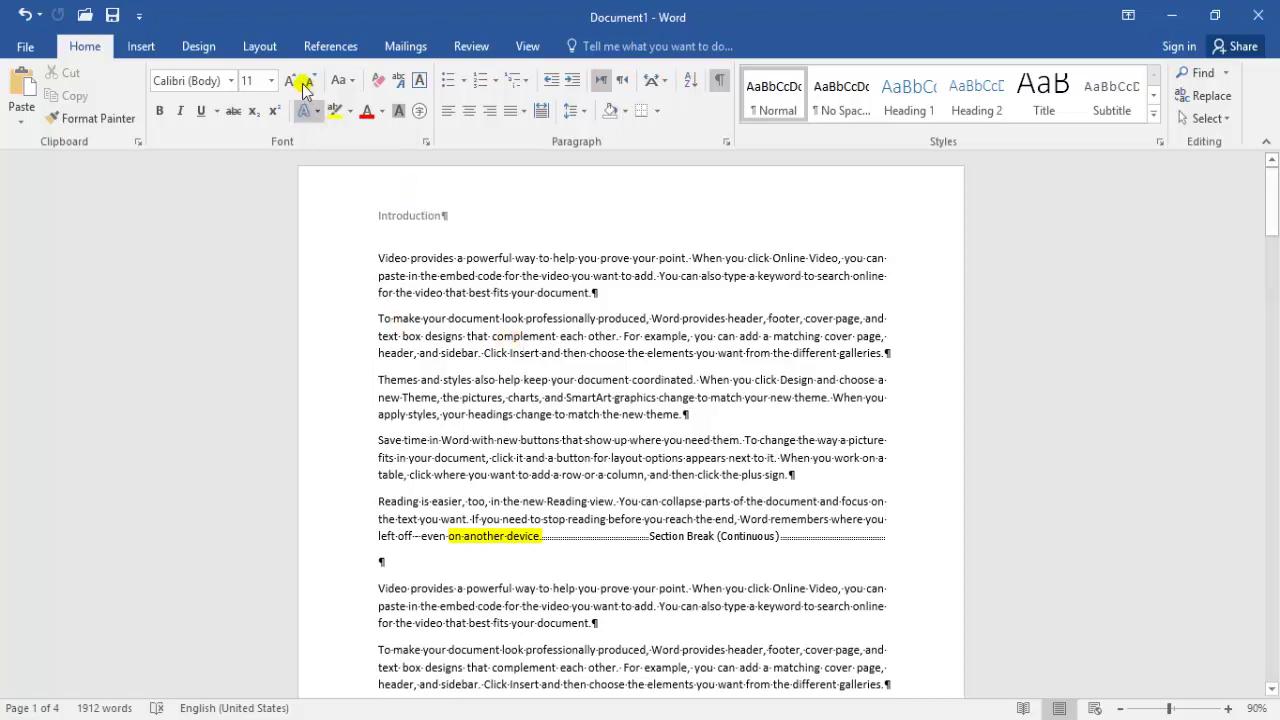
{"action": "left_click", "coordinate": [268, 45]}
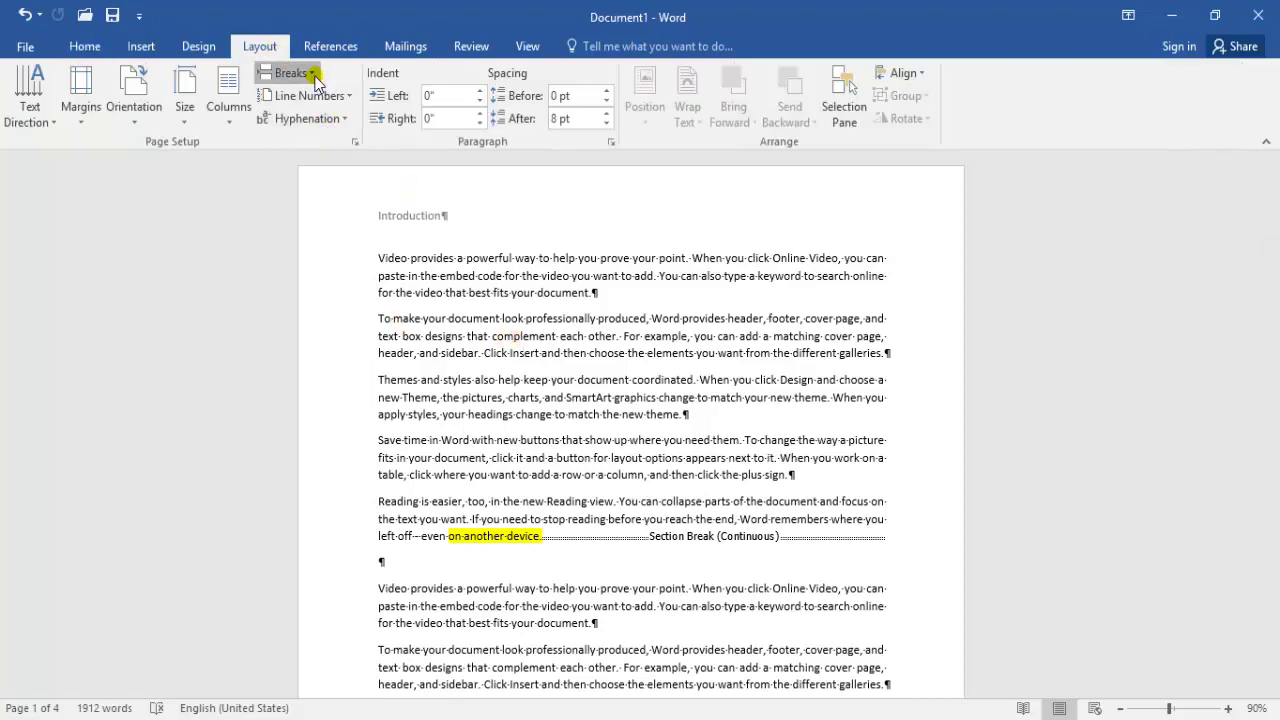
{"action": "left_click", "coordinate": [289, 73]}
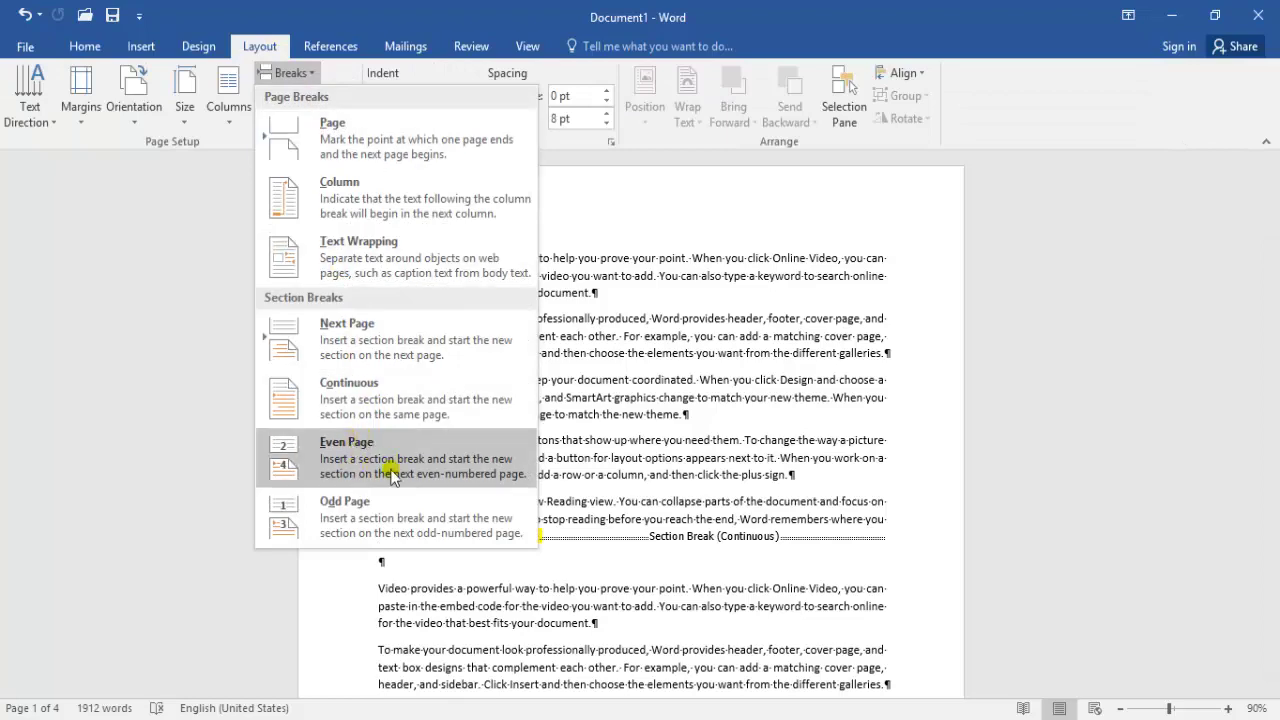
{"action": "left_click", "coordinate": [733, 599]}
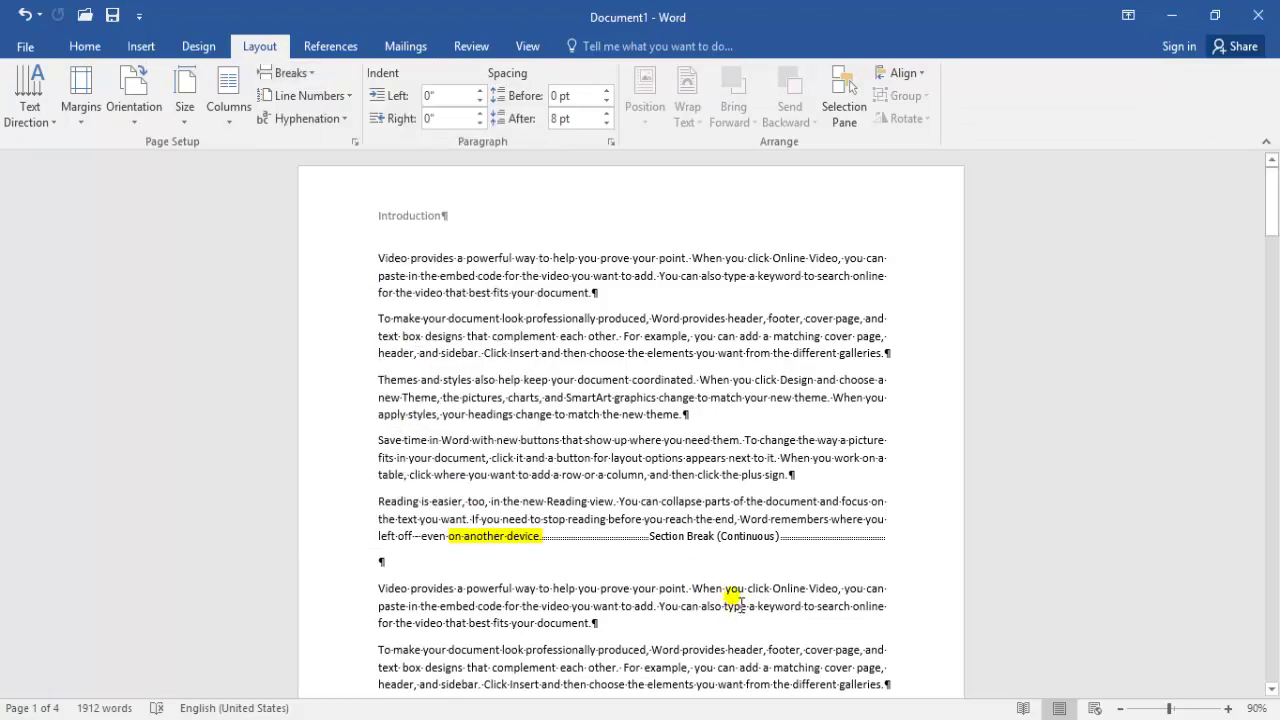
Undo the last three edits, including the continuous section break, and set Portrait orientation
{"action": "key", "text": "ctrl+z"}
{"action": "key", "text": "ctrl+z"}
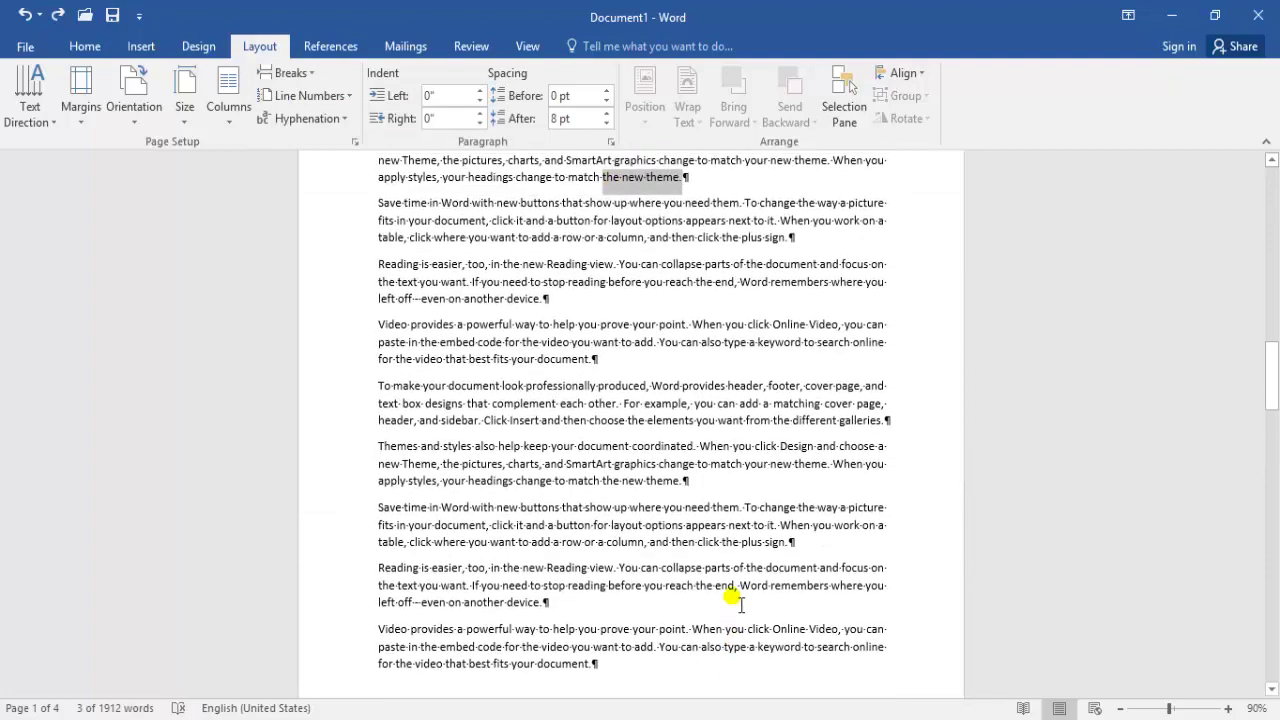
{"action": "key", "text": "ctrl+z"}
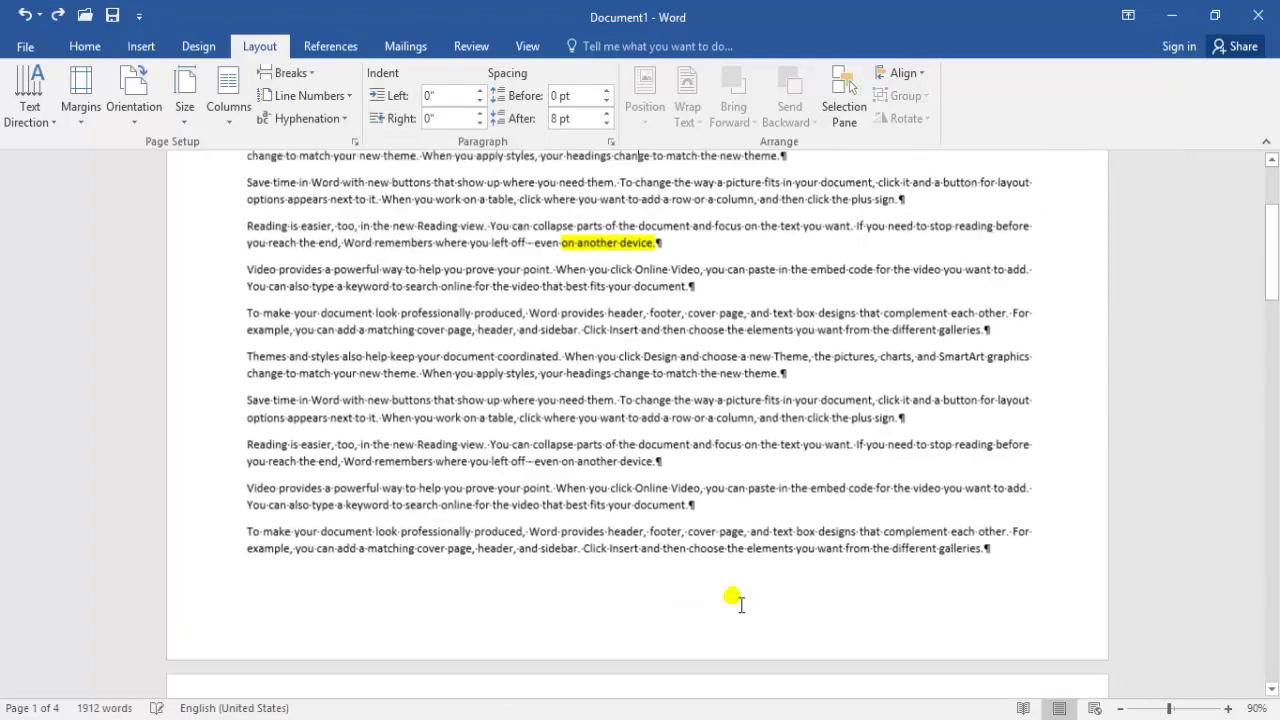
{"action": "key", "text": "ctrl+z"}
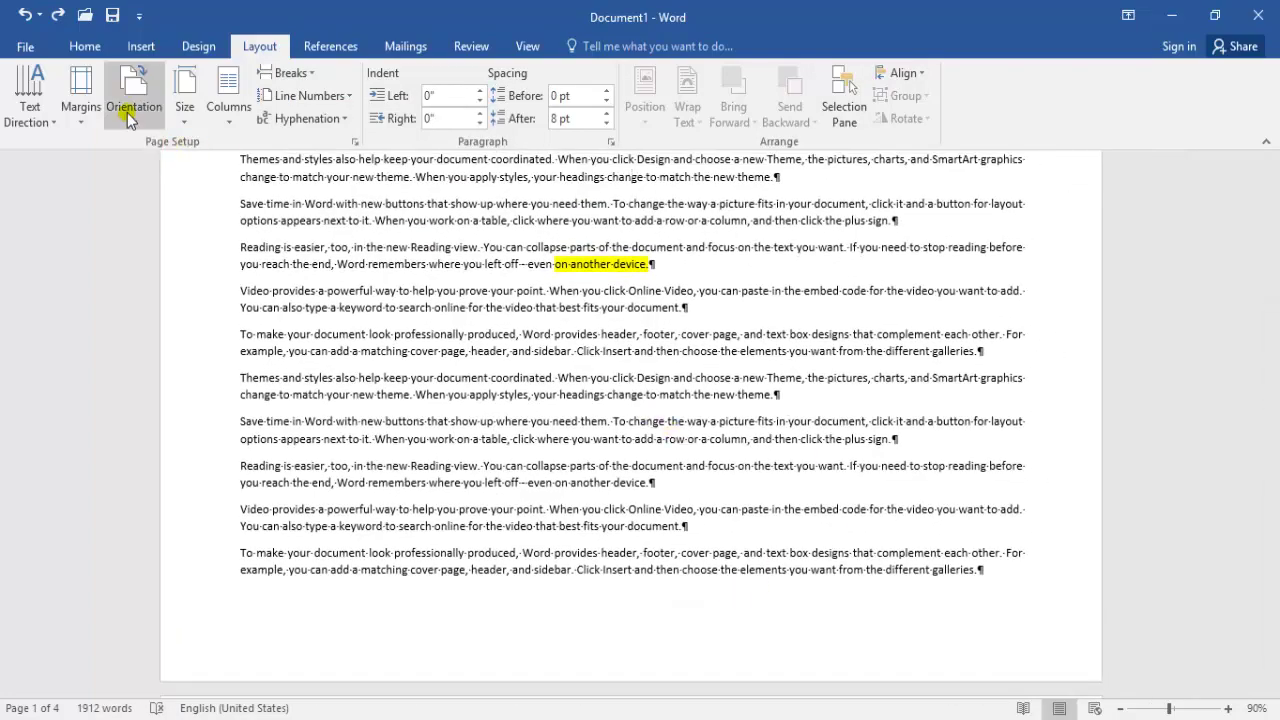
{"action": "left_click", "coordinate": [134, 108]}
{"action": "left_click", "coordinate": [160, 170]}
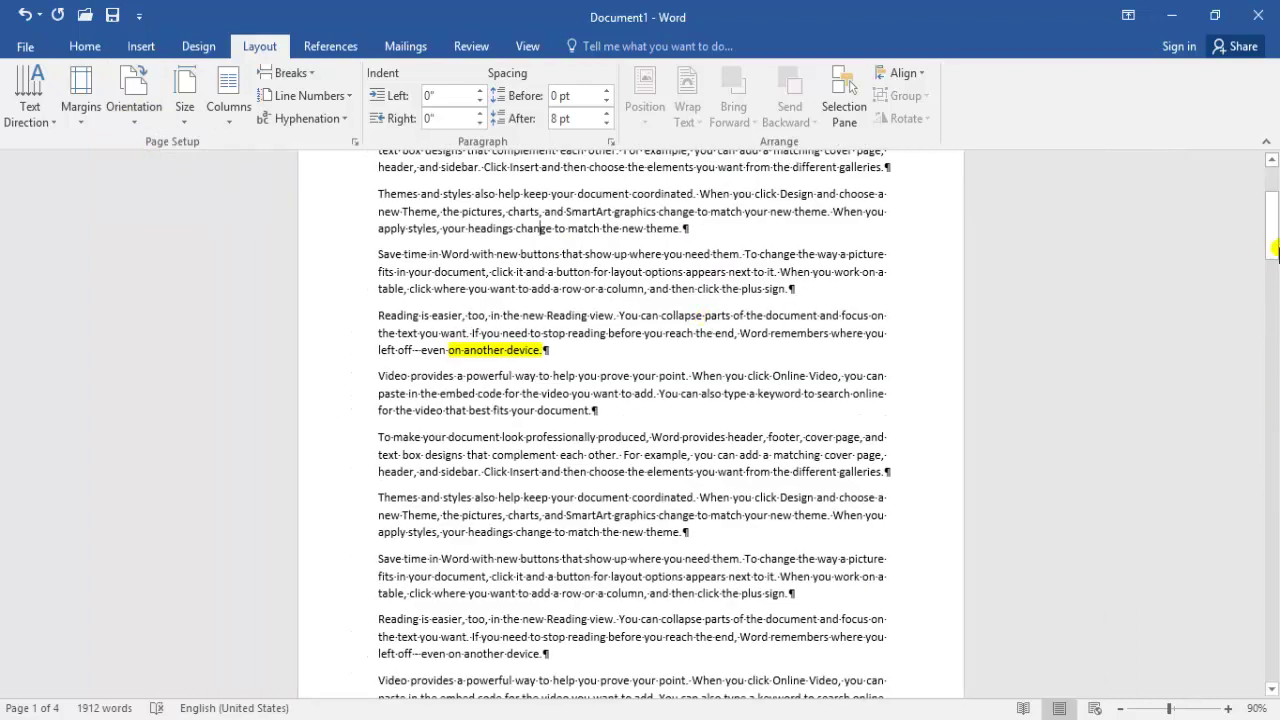
{"action": "left_click_drag", "start_coordinate": [1276, 248], "coordinate": [1276, 220]}
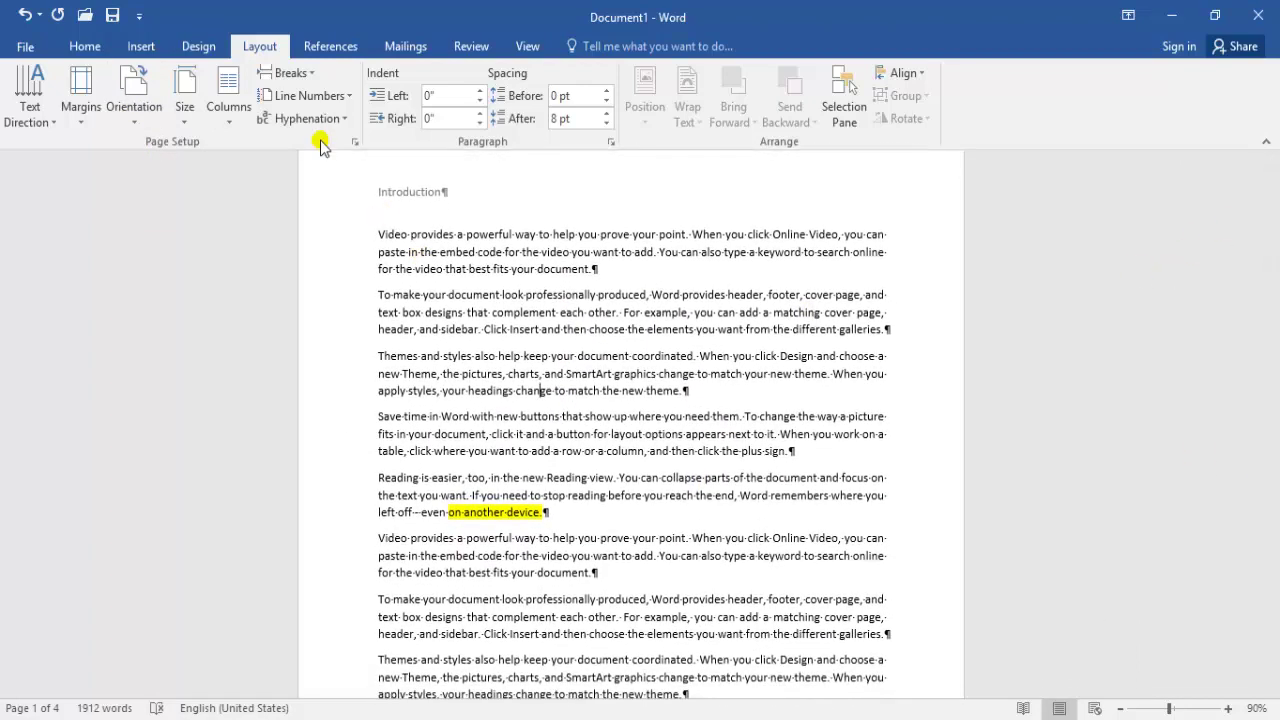
Insert an Even Page section break after the highlighted 'on another device.' on page 1
{"action": "left_click", "coordinate": [287, 74]}
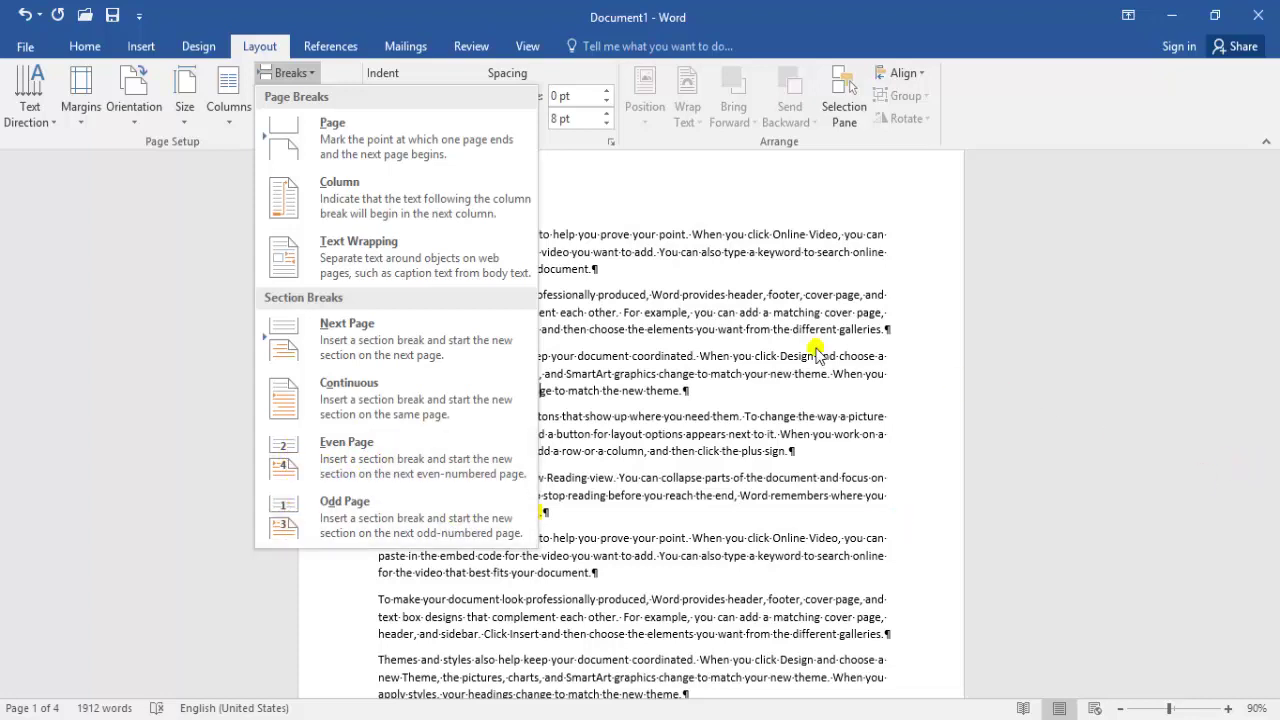
{"action": "left_click", "coordinate": [604, 365]}
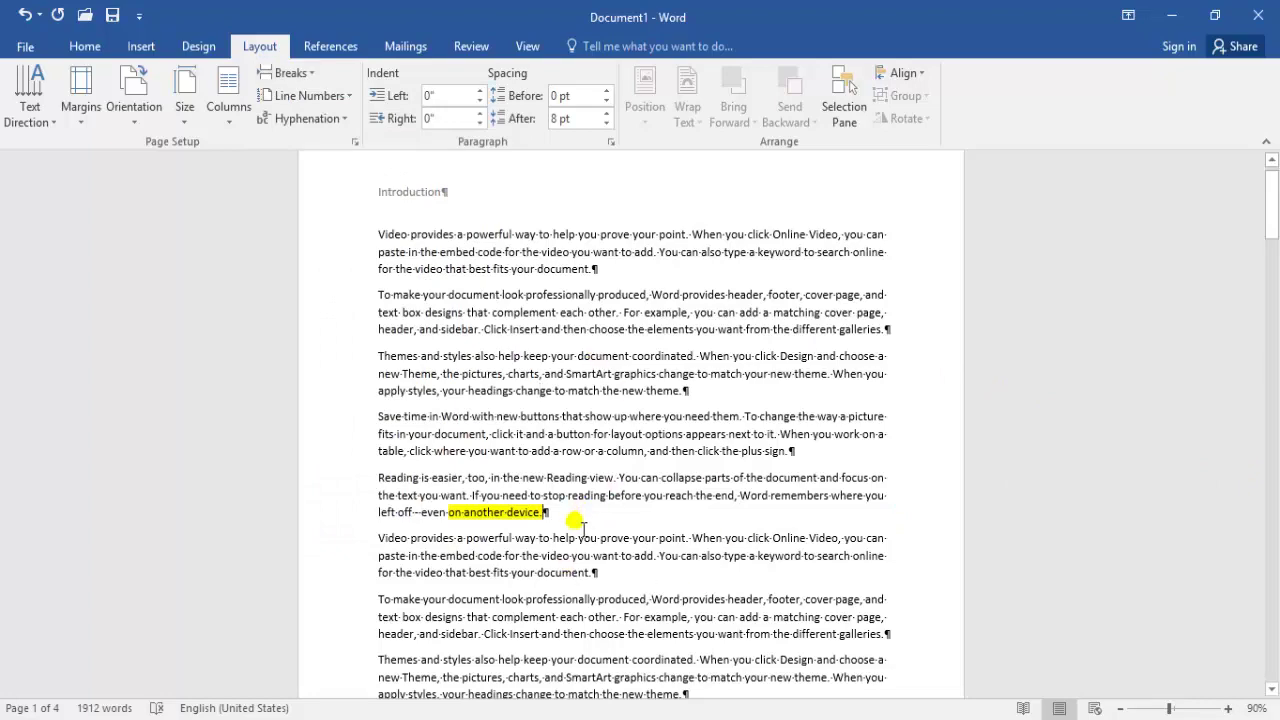
{"action": "scroll", "coordinate": [582, 527], "scroll_direction": "down", "scroll_amount": 3}
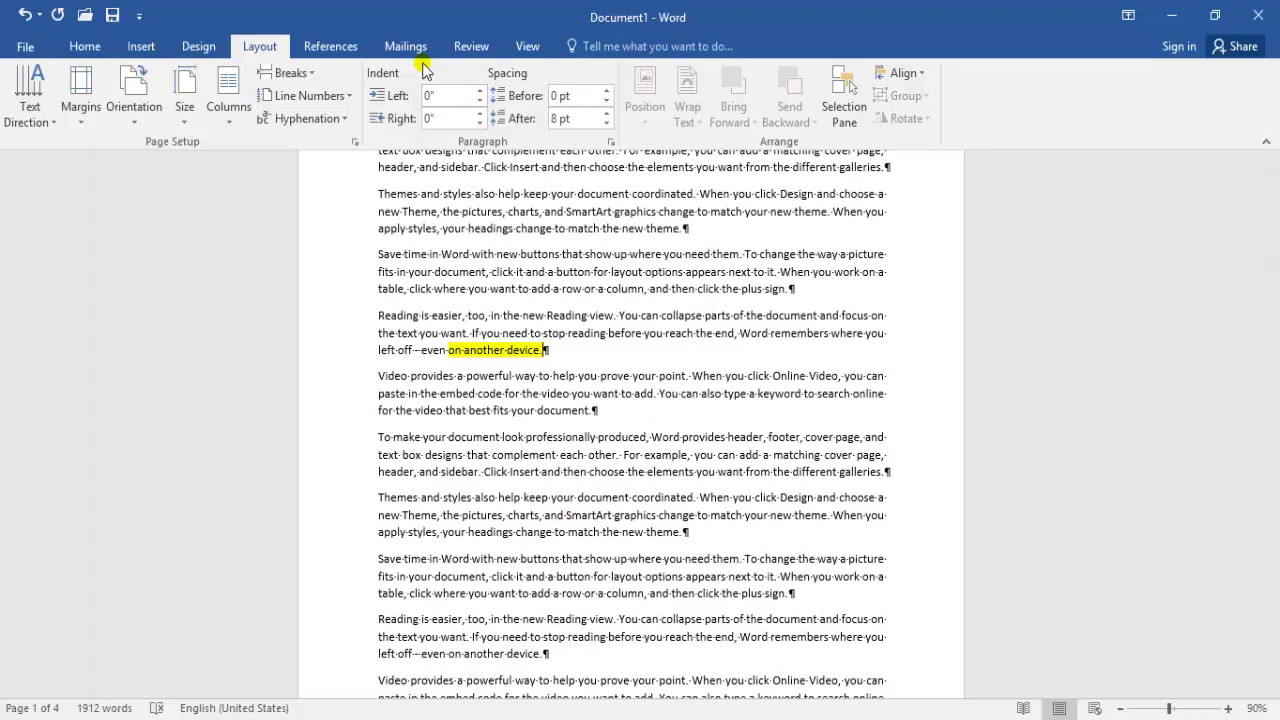
{"action": "left_click", "coordinate": [268, 73]}
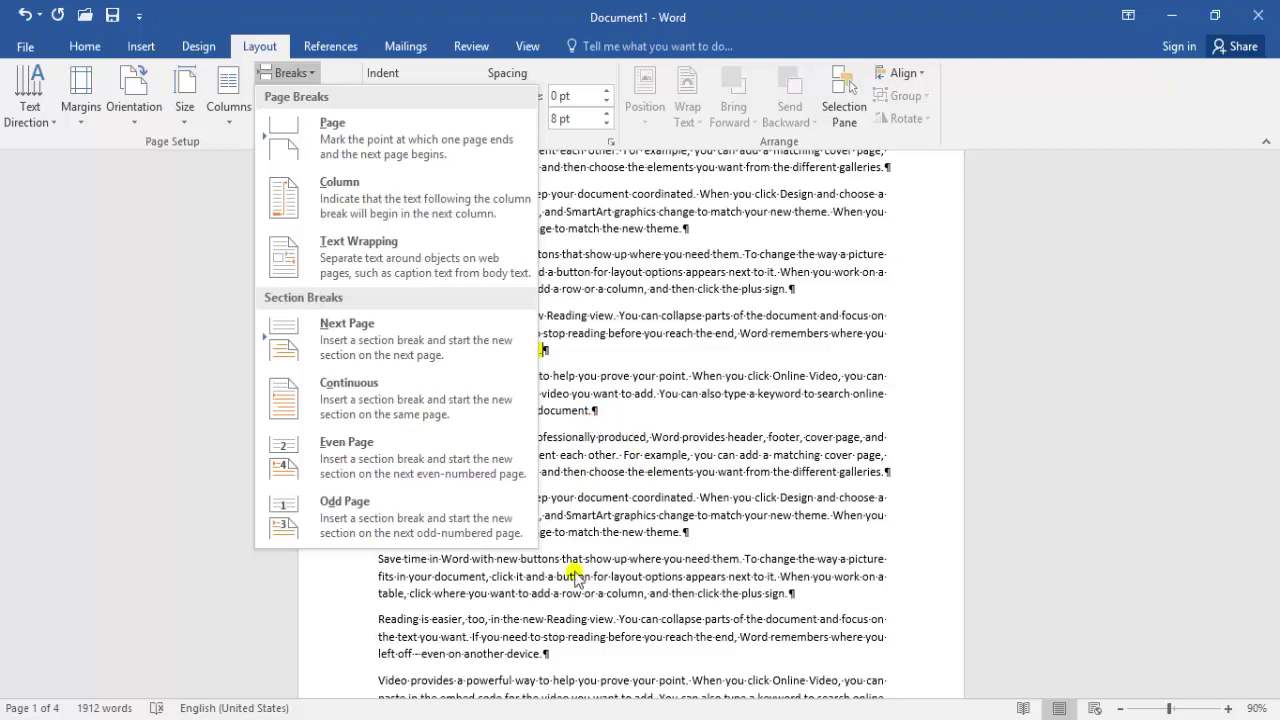
{"action": "left_click", "coordinate": [420, 450]}
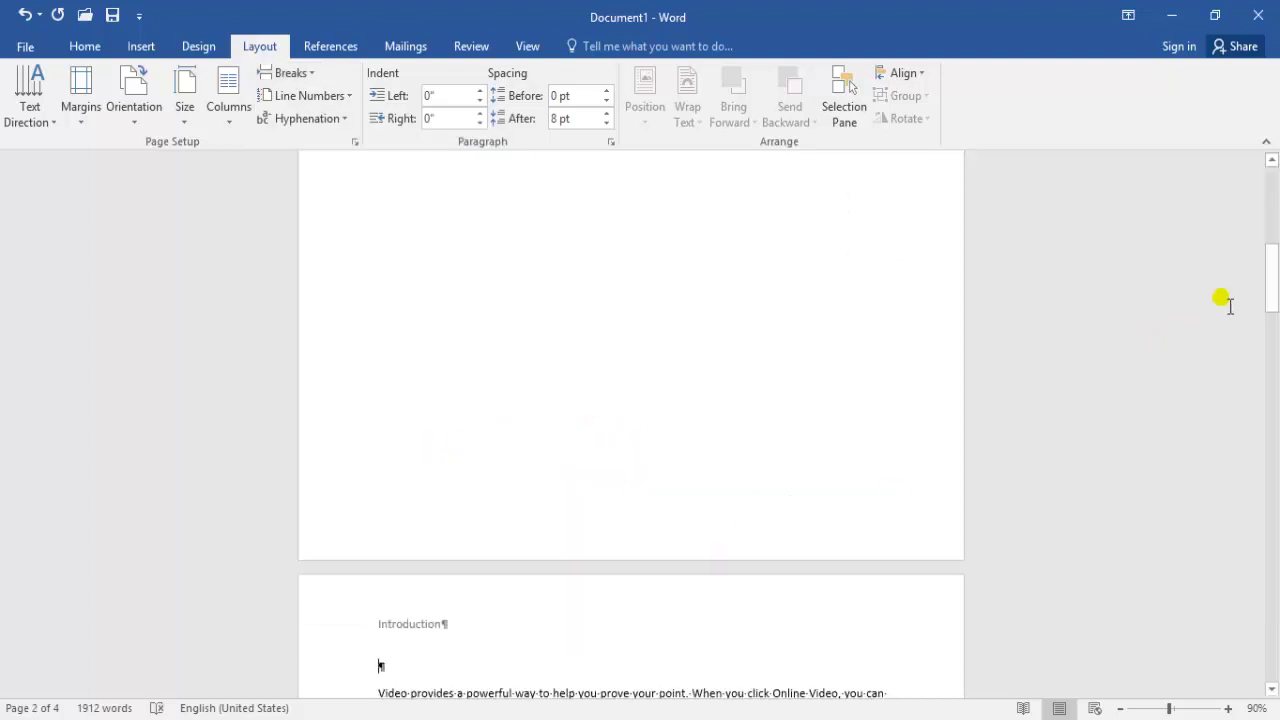
{"action": "left_click_drag", "start_coordinate": [1274, 293], "coordinate": [1274, 235]}
{"action": "scroll", "coordinate": [766, 316], "scroll_direction": "down", "scroll_amount": 2}
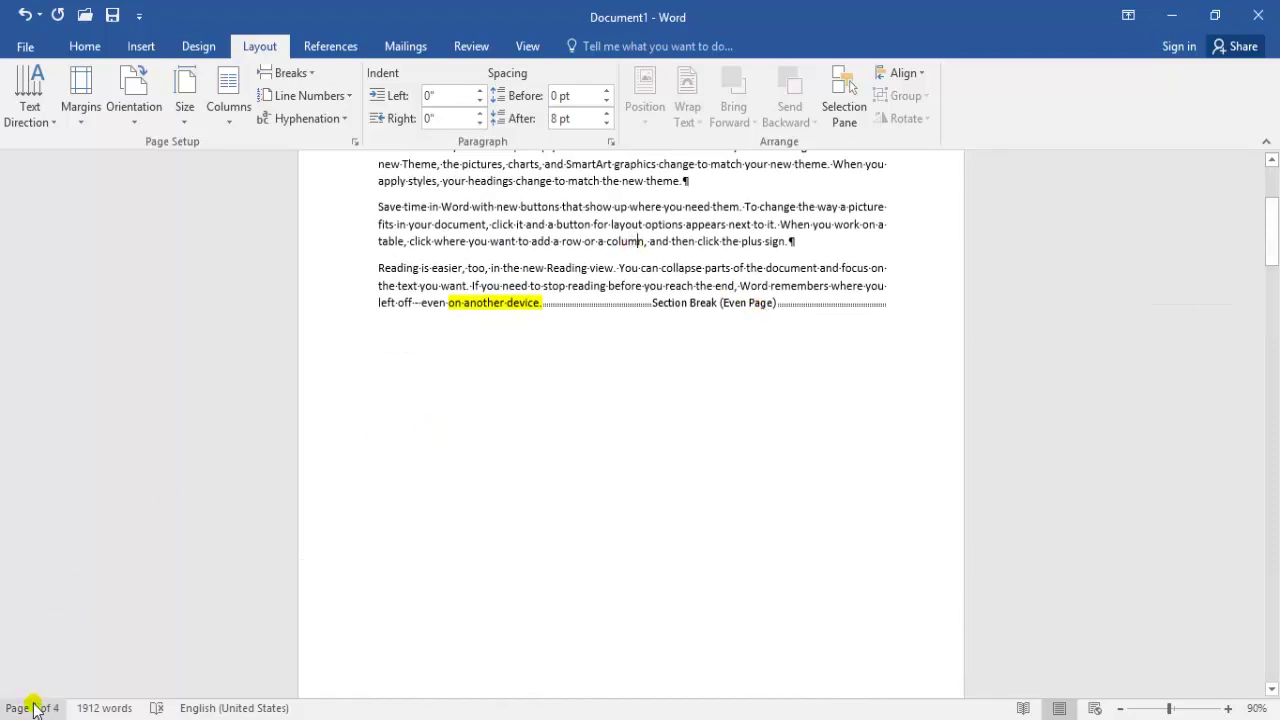
Place the cursor after 'on another device.' at the end of the 'Reading is easier' paragraph
{"action": "left_click_drag", "start_coordinate": [1276, 270], "coordinate": [1134, 351]}
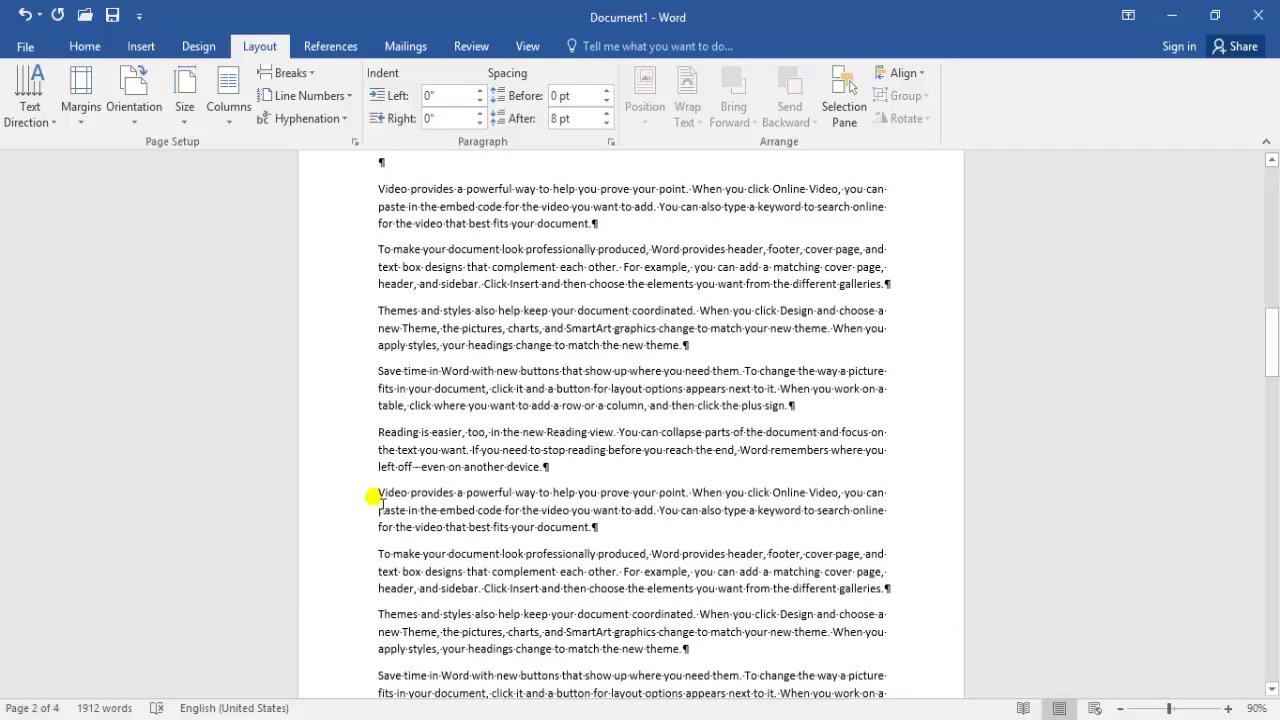
{"action": "left_click", "coordinate": [582, 470]}
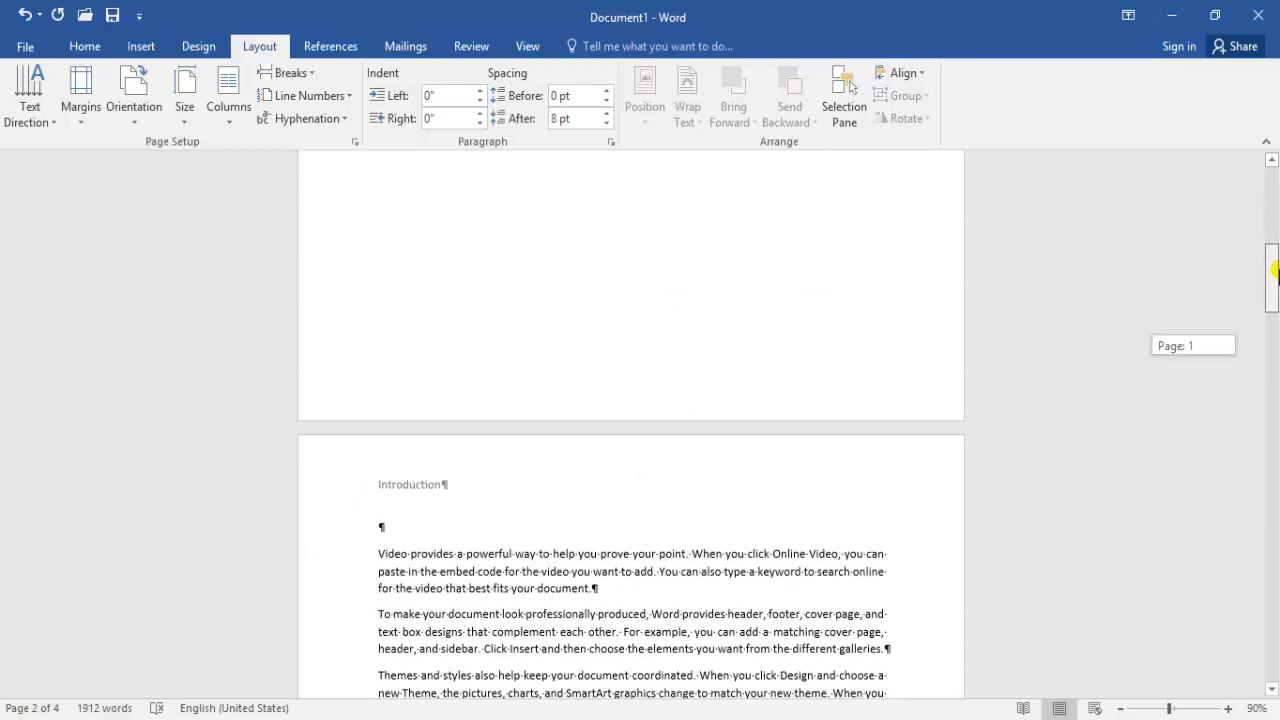
{"action": "left_click_drag", "start_coordinate": [1275, 265], "coordinate": [1273, 380]}
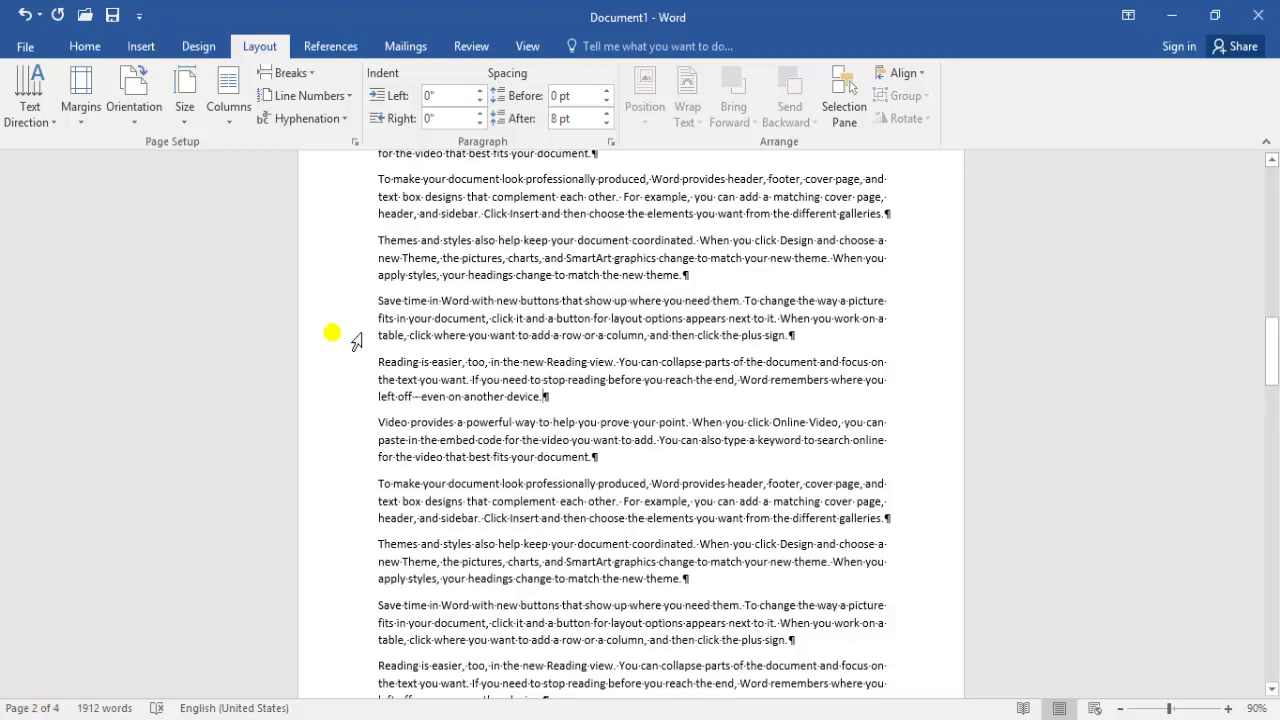
Insert a second Even Page section break there and scroll to check it, now six pages
{"action": "left_click", "coordinate": [311, 78]}
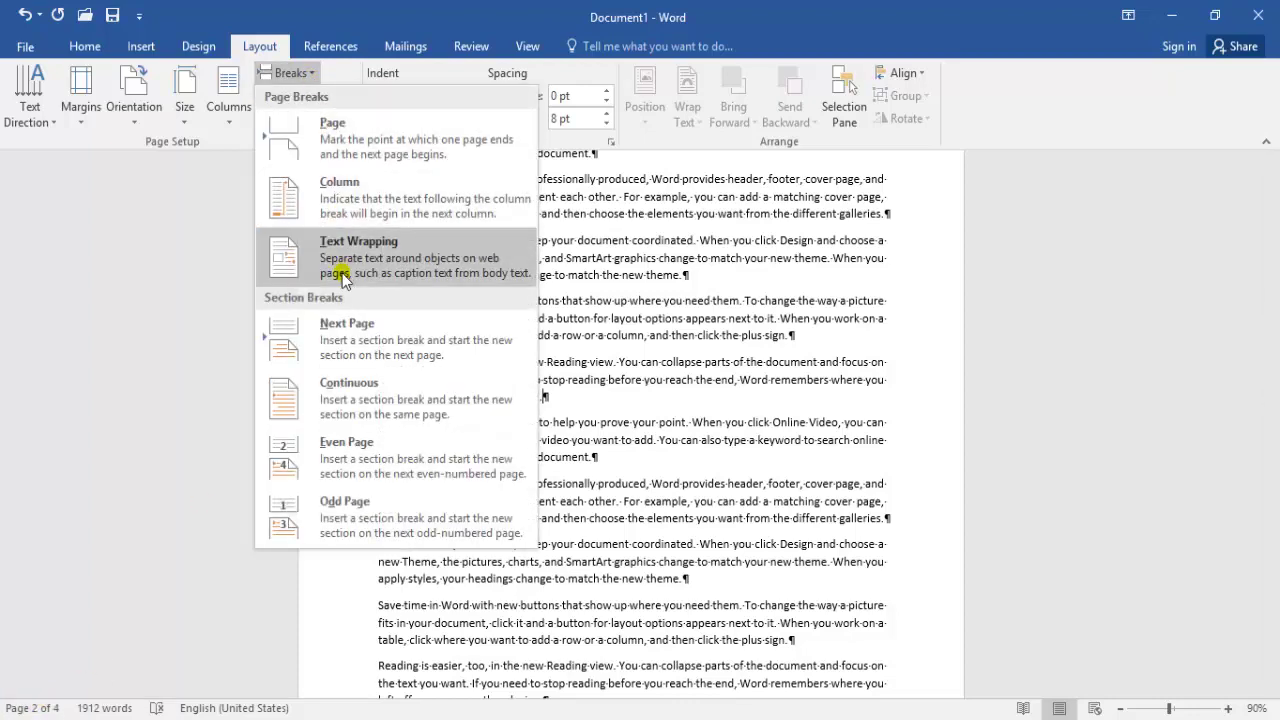
{"action": "left_click", "coordinate": [352, 452]}
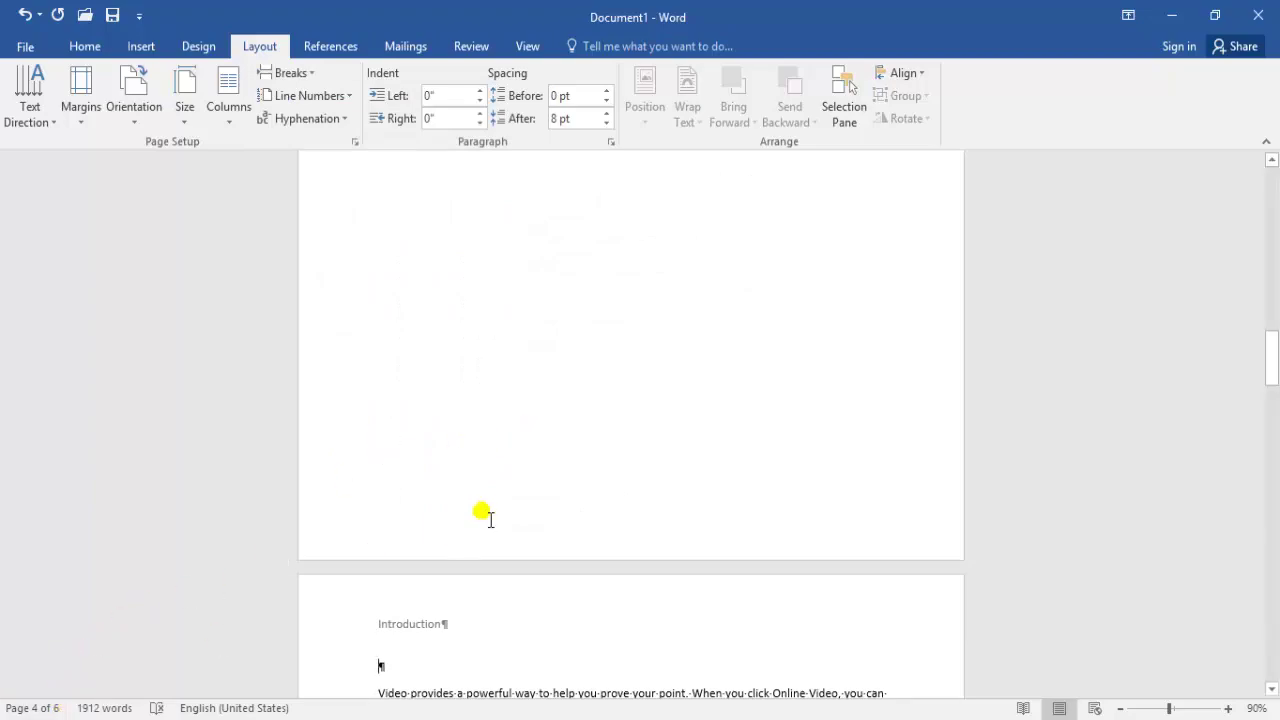
{"action": "left_click_drag", "start_coordinate": [1274, 363], "coordinate": [1274, 212]}
{"action": "left_click", "coordinate": [684, 356]}
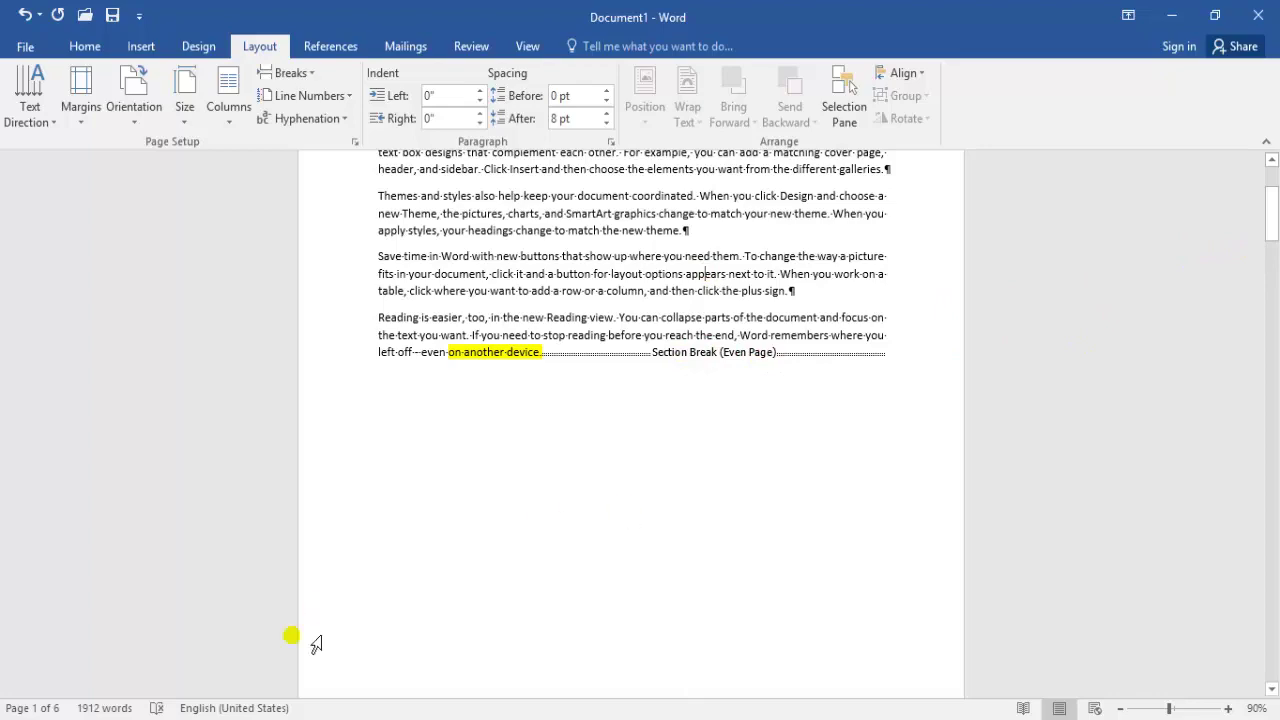
{"action": "left_click_drag", "start_coordinate": [1273, 228], "coordinate": [1274, 330]}
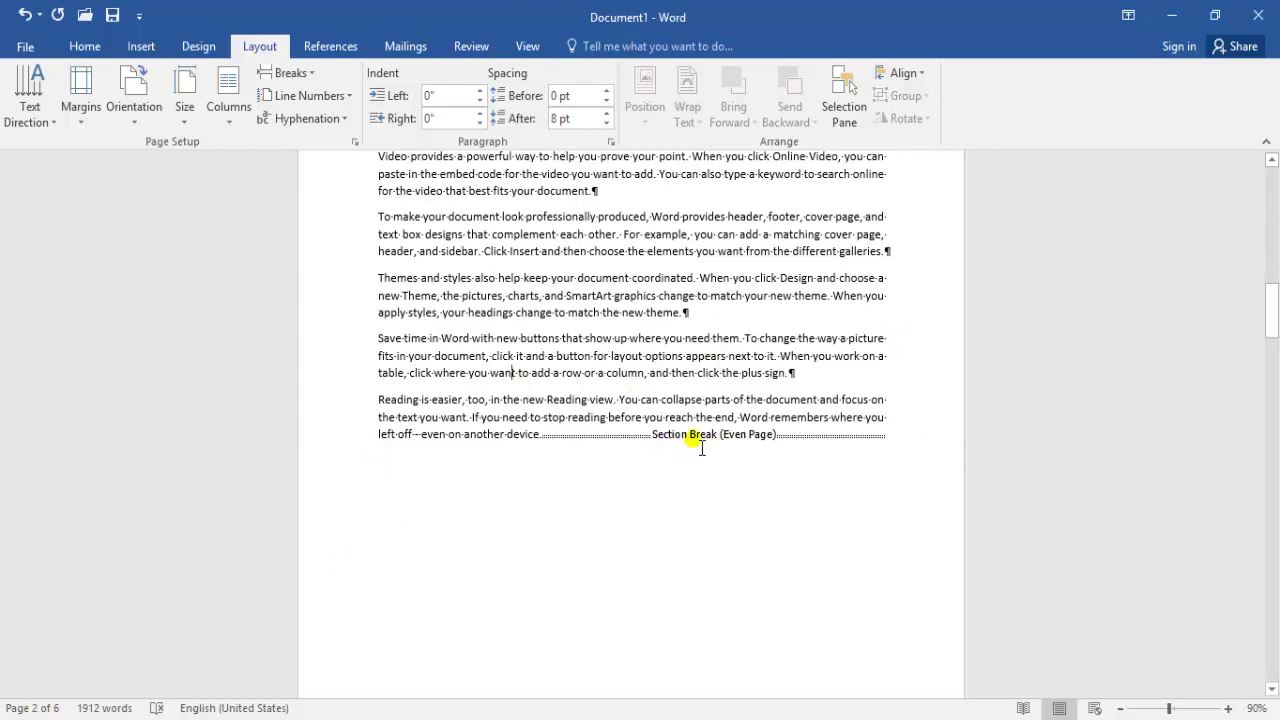
Insert a Continuous section break in the page 4 text
{"action": "left_click_drag", "start_coordinate": [1275, 325], "coordinate": [1274, 420]}
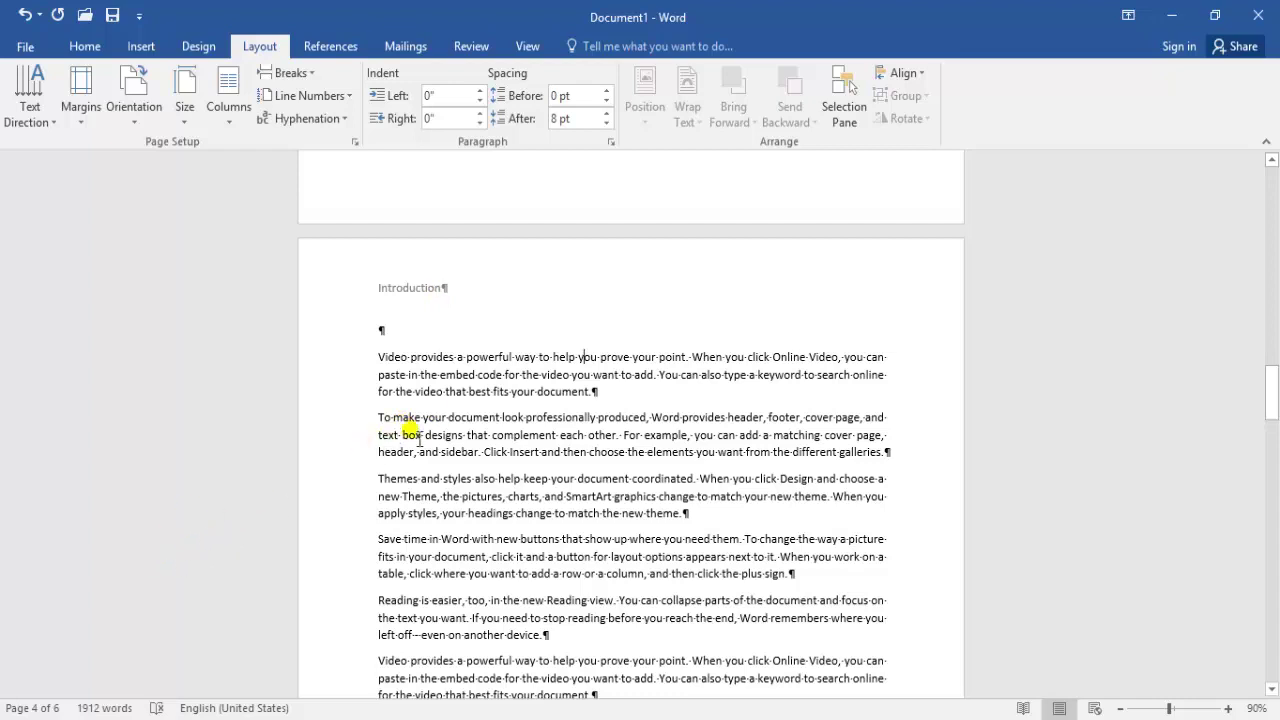
{"action": "left_click_drag", "start_coordinate": [1275, 398], "coordinate": [1272, 330]}
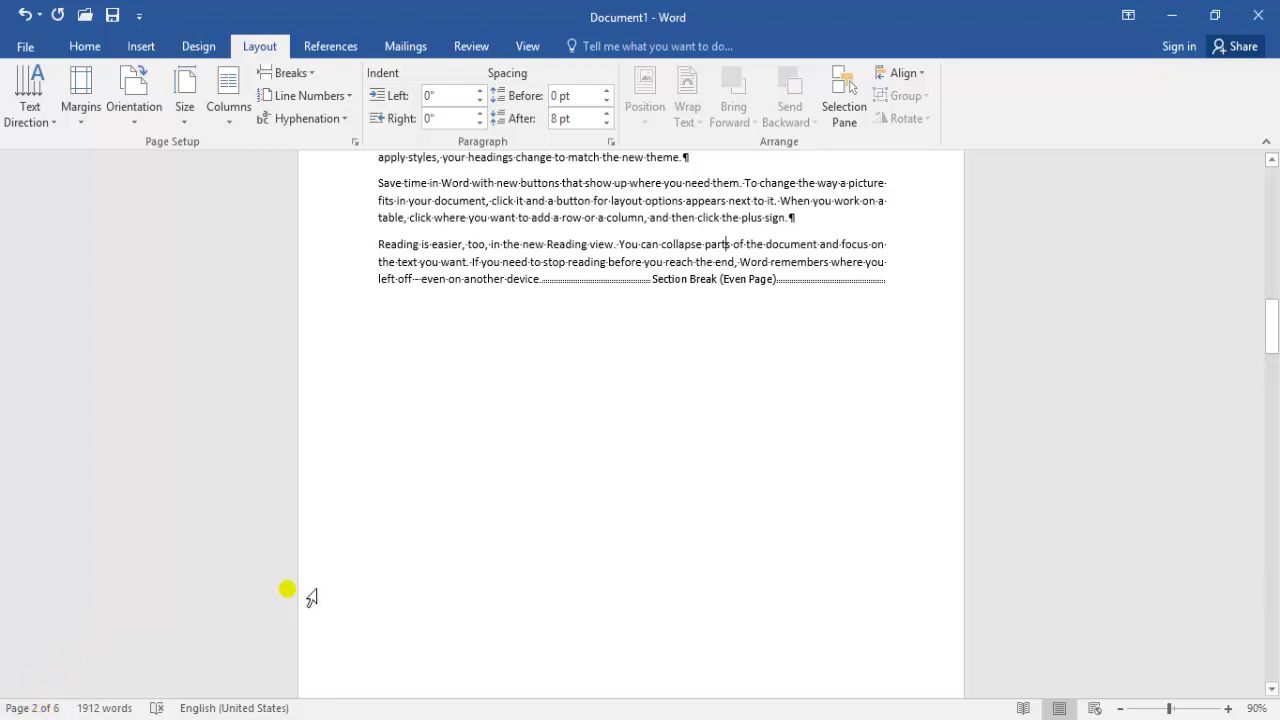
{"action": "left_click_drag", "start_coordinate": [1268, 297], "coordinate": [1271, 362]}
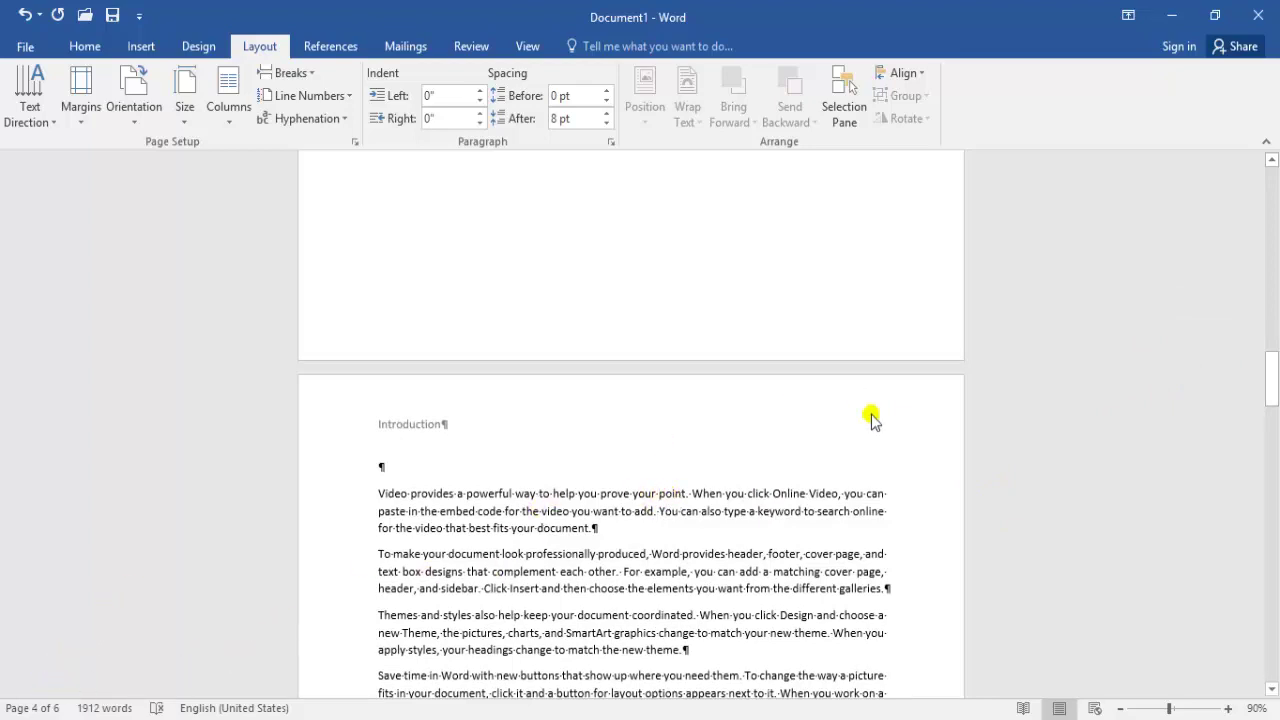
{"action": "left_click_drag", "start_coordinate": [1275, 377], "coordinate": [1275, 401]}
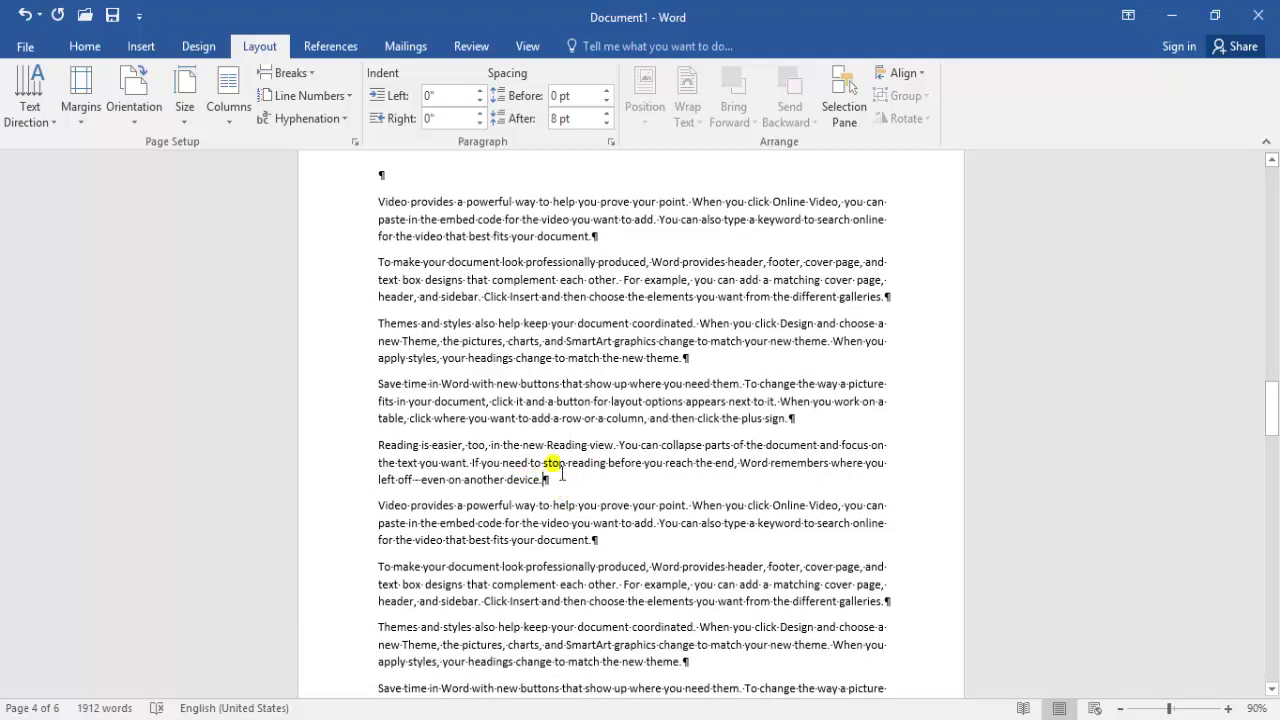
{"action": "left_click", "coordinate": [287, 73]}
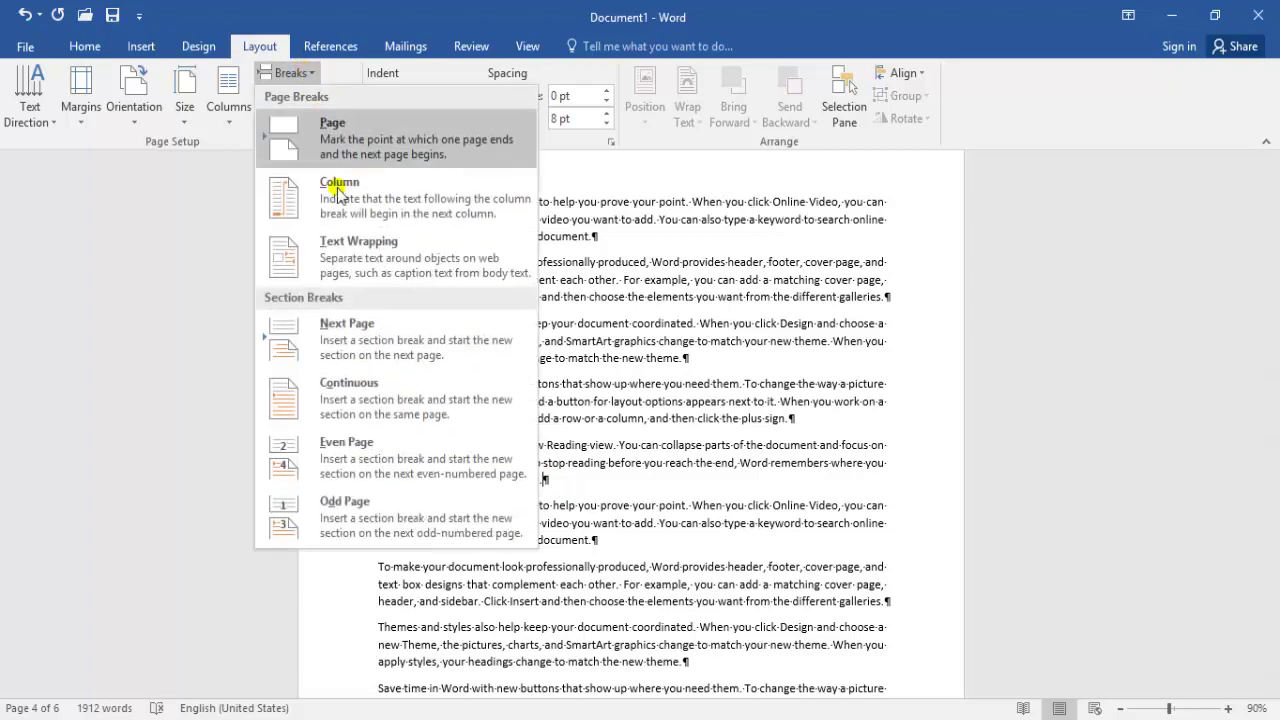
{"action": "left_click", "coordinate": [347, 400]}
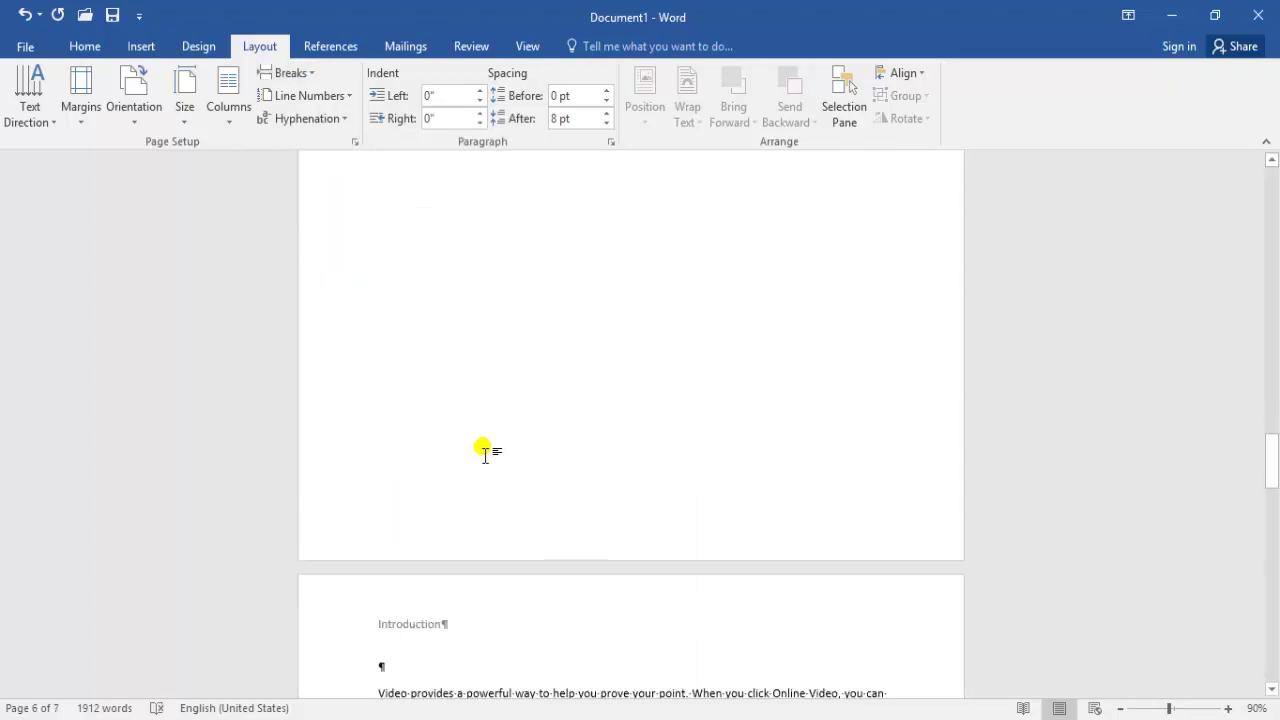
Scroll through the pages and put the cursor after 'device.'
{"action": "left_click_drag", "start_coordinate": [1272, 457], "coordinate": [1272, 410]}
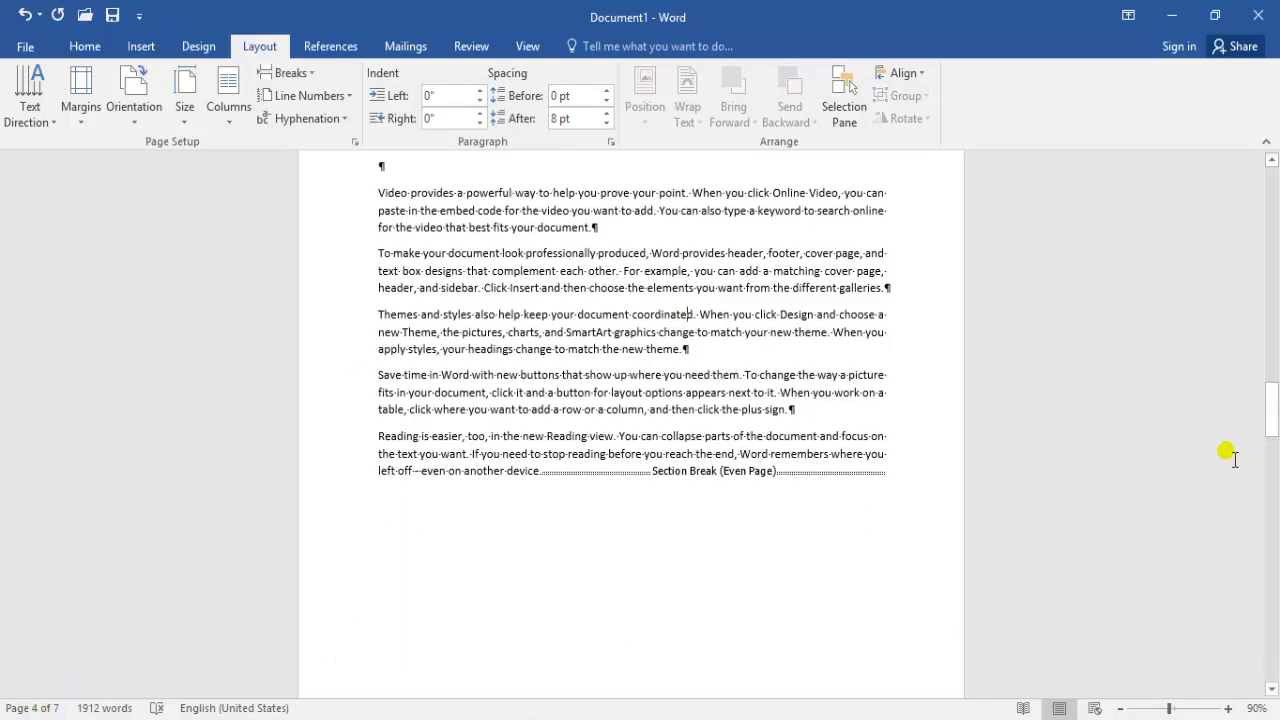
{"action": "left_click_drag", "start_coordinate": [1271, 410], "coordinate": [1272, 488]}
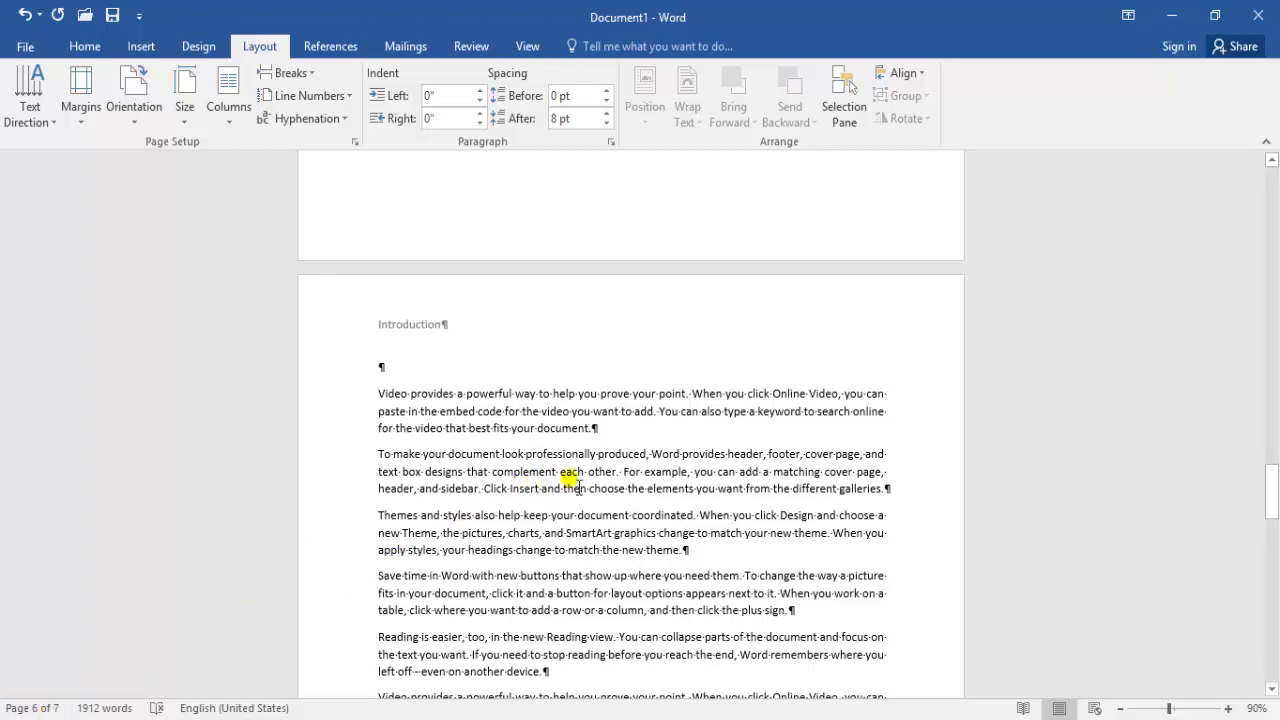
{"action": "left_click_drag", "start_coordinate": [1270, 474], "coordinate": [1274, 320]}
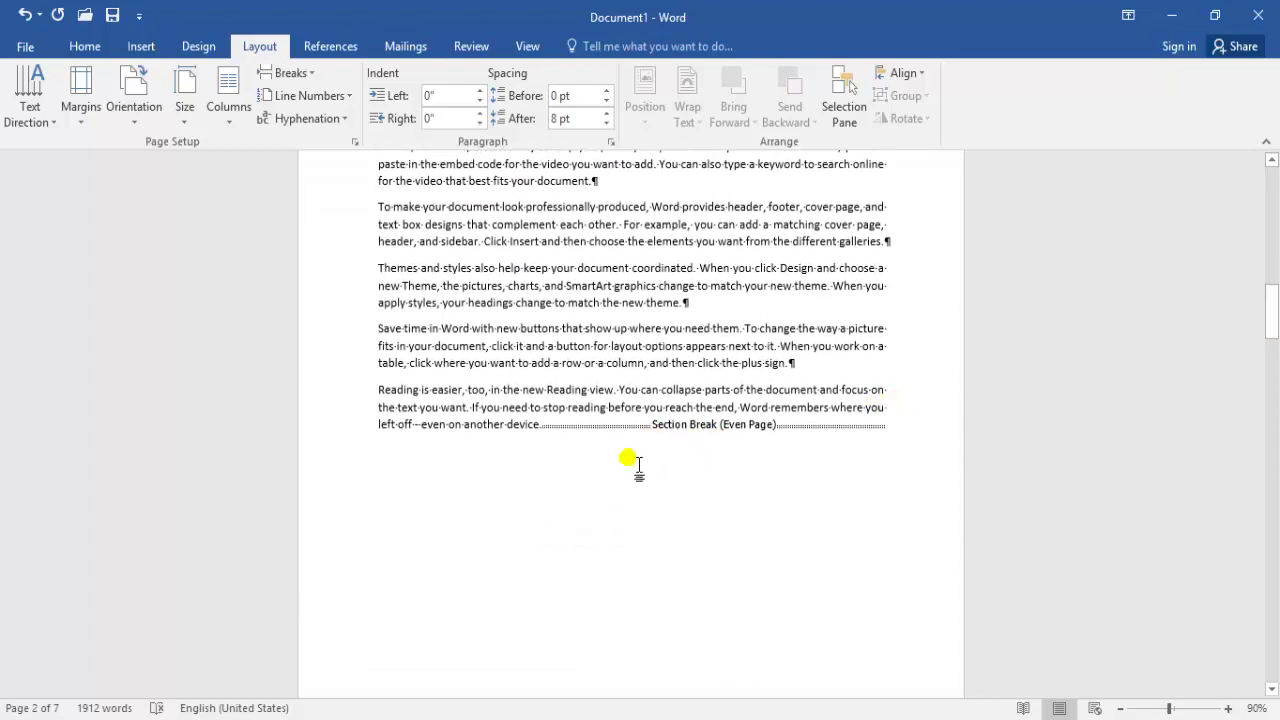
{"action": "left_click_drag", "start_coordinate": [1274, 328], "coordinate": [1274, 375]}
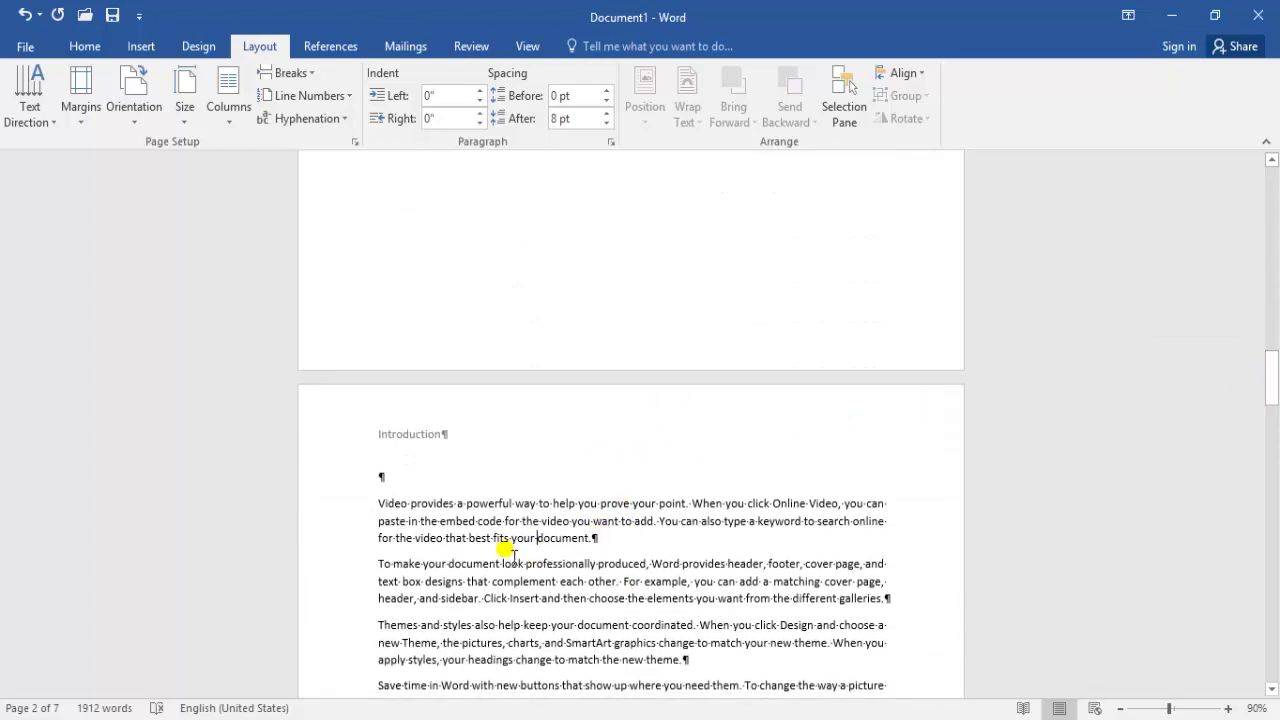
{"action": "left_click", "coordinate": [600, 236]}
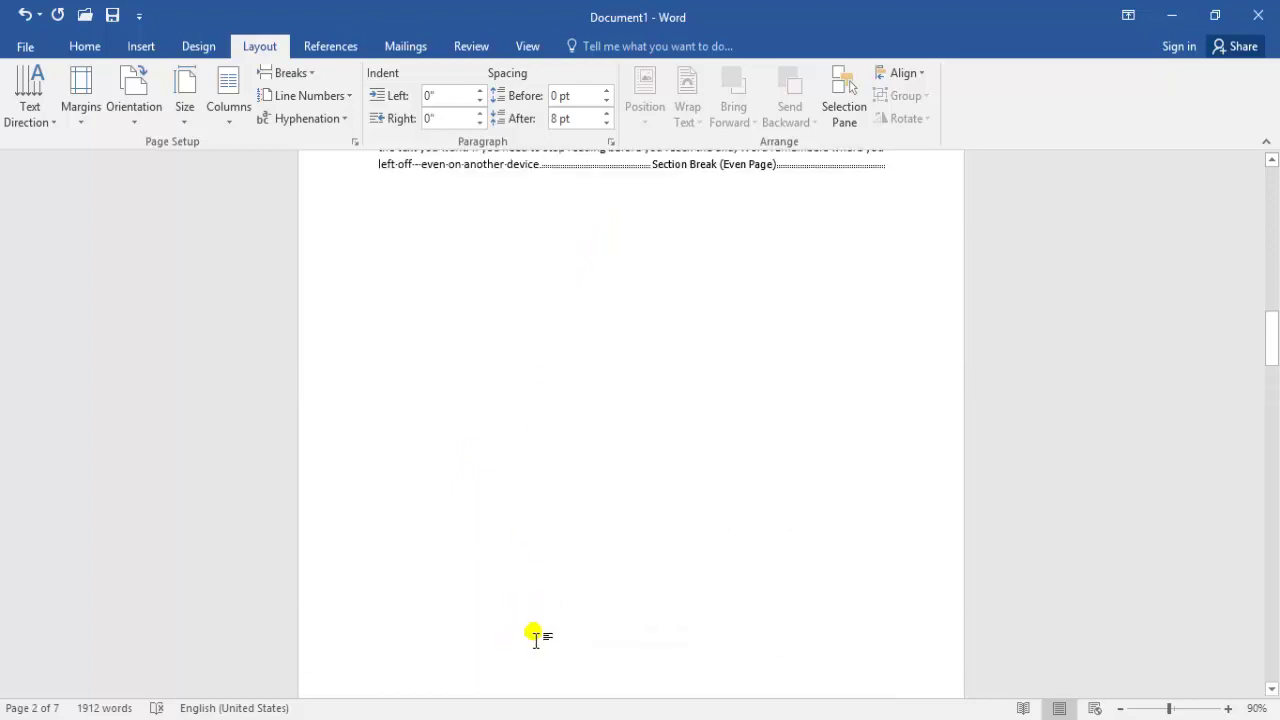
{"action": "left_click_drag", "start_coordinate": [1275, 378], "coordinate": [1270, 302]}
Undo the section breaks with Ctrl+Z, then insert an Odd Page section break after 'on another device.'
{"action": "key", "text": "ctrl+z"}
{"action": "key", "text": "ctrl+z"}
{"action": "key", "text": "ctrl+z"}
{"action": "key", "text": "ctrl+z"}
{"action": "key", "text": "ctrl+z"}
{"action": "key", "text": "ctrl+z"}
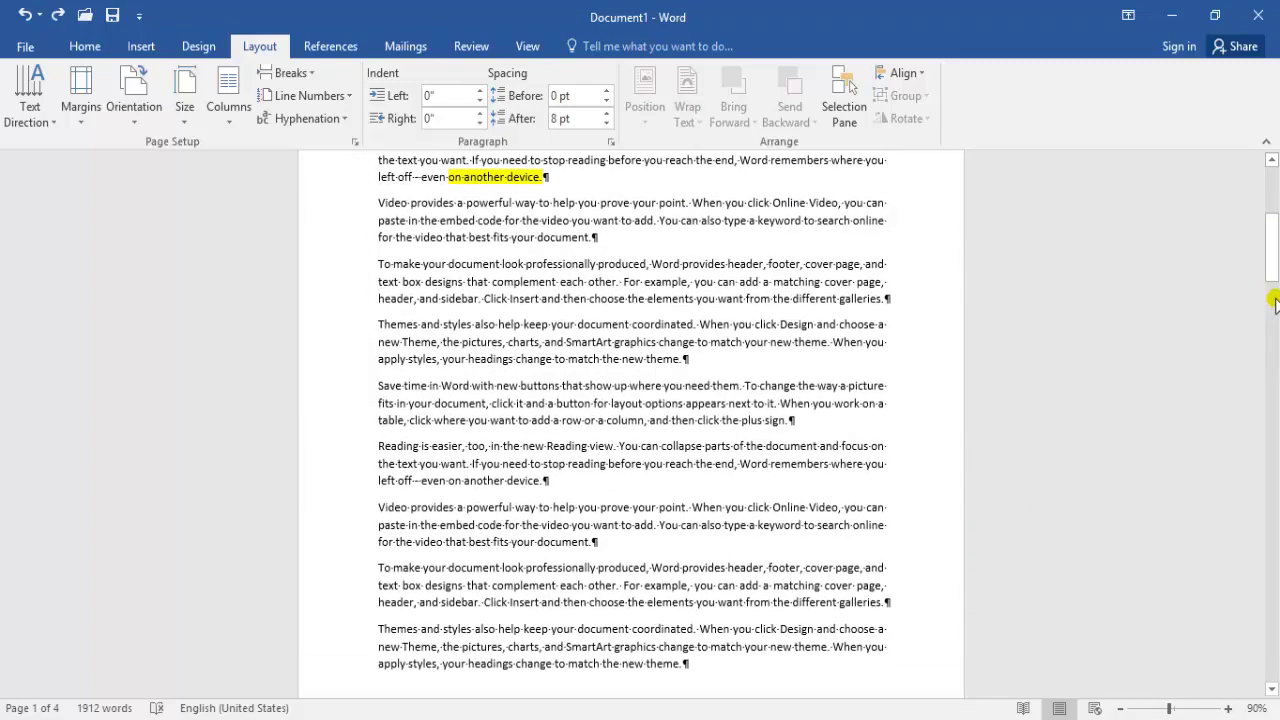
{"action": "left_click_drag", "start_coordinate": [1274, 265], "coordinate": [1273, 190]}
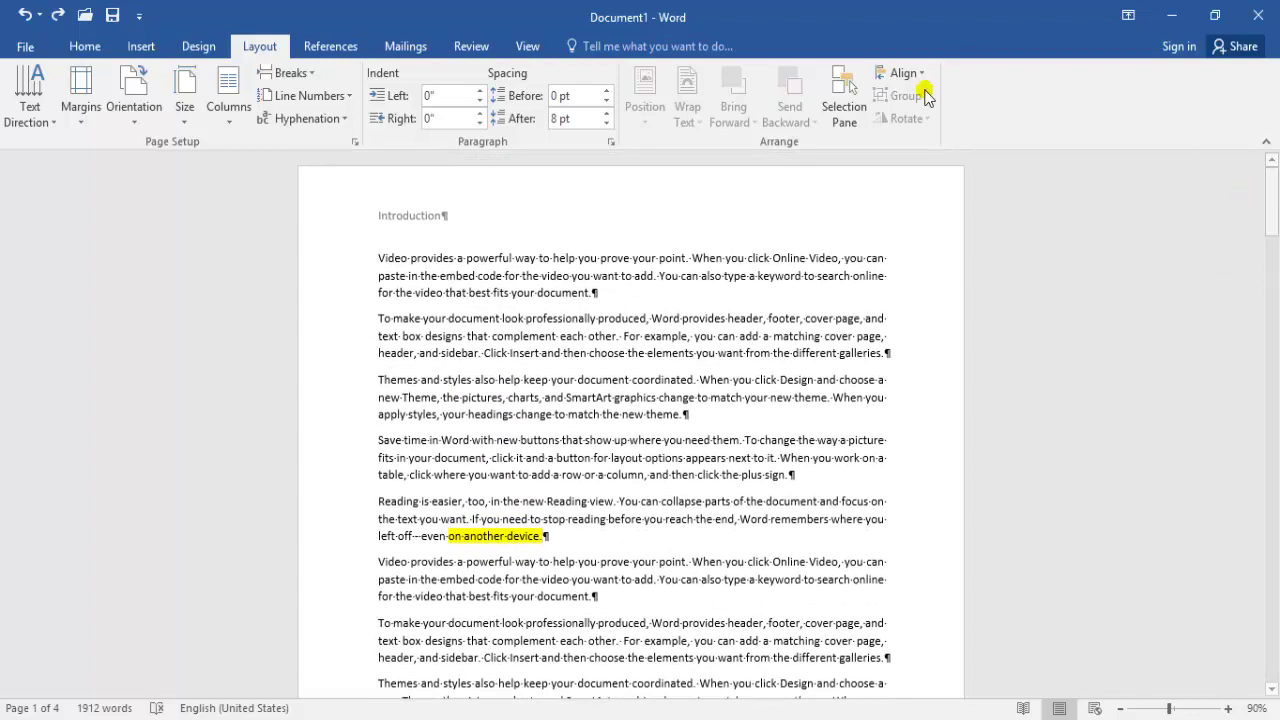
{"action": "left_click", "coordinate": [300, 73]}
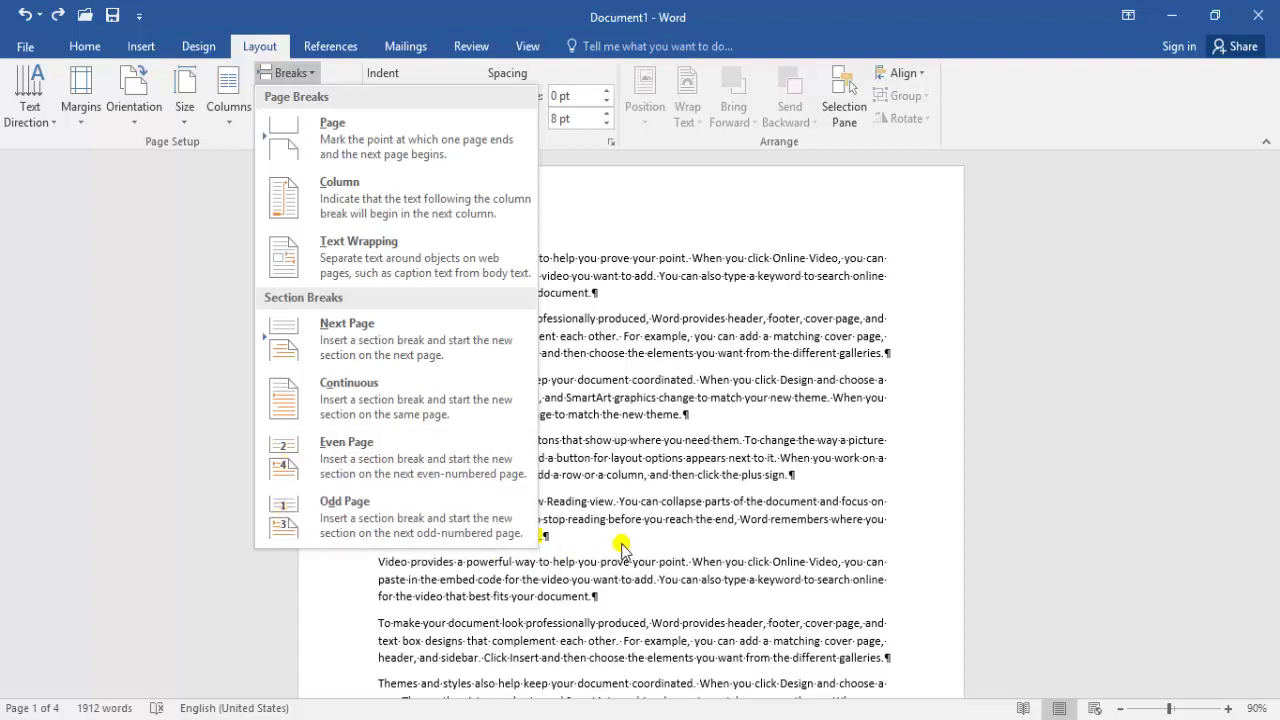
{"action": "left_click", "coordinate": [584, 547]}
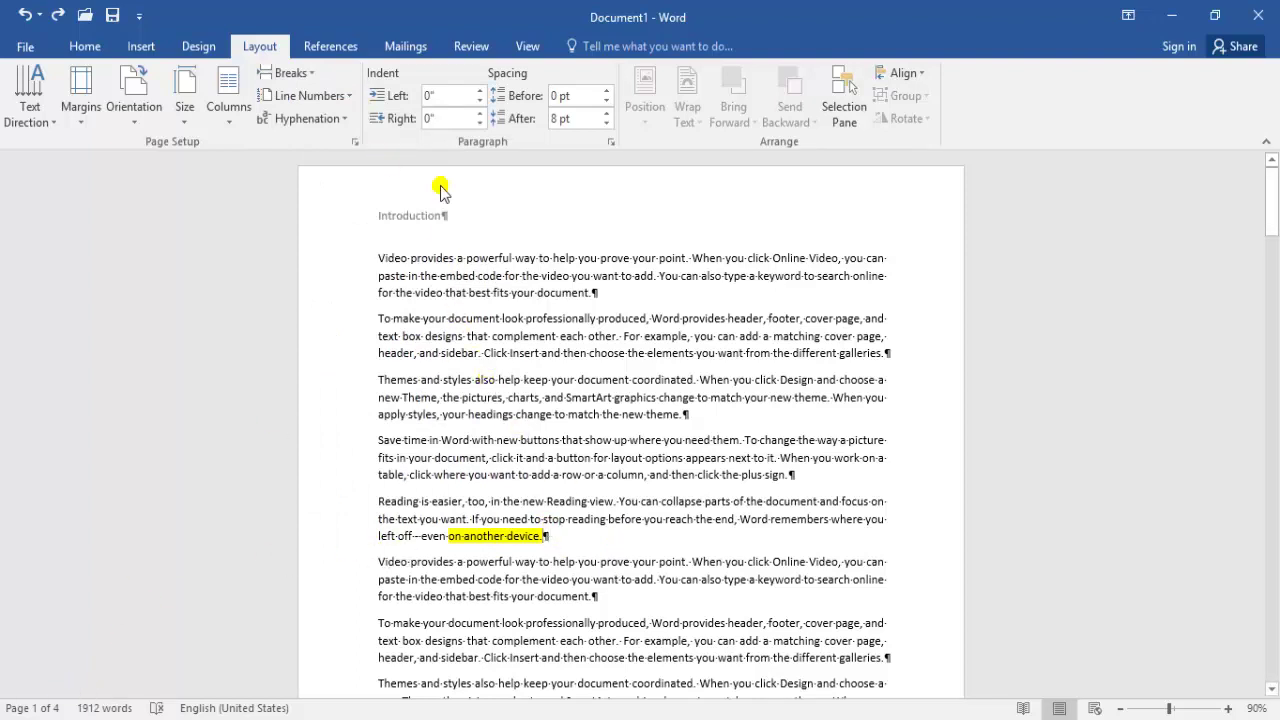
{"action": "left_click", "coordinate": [300, 85]}
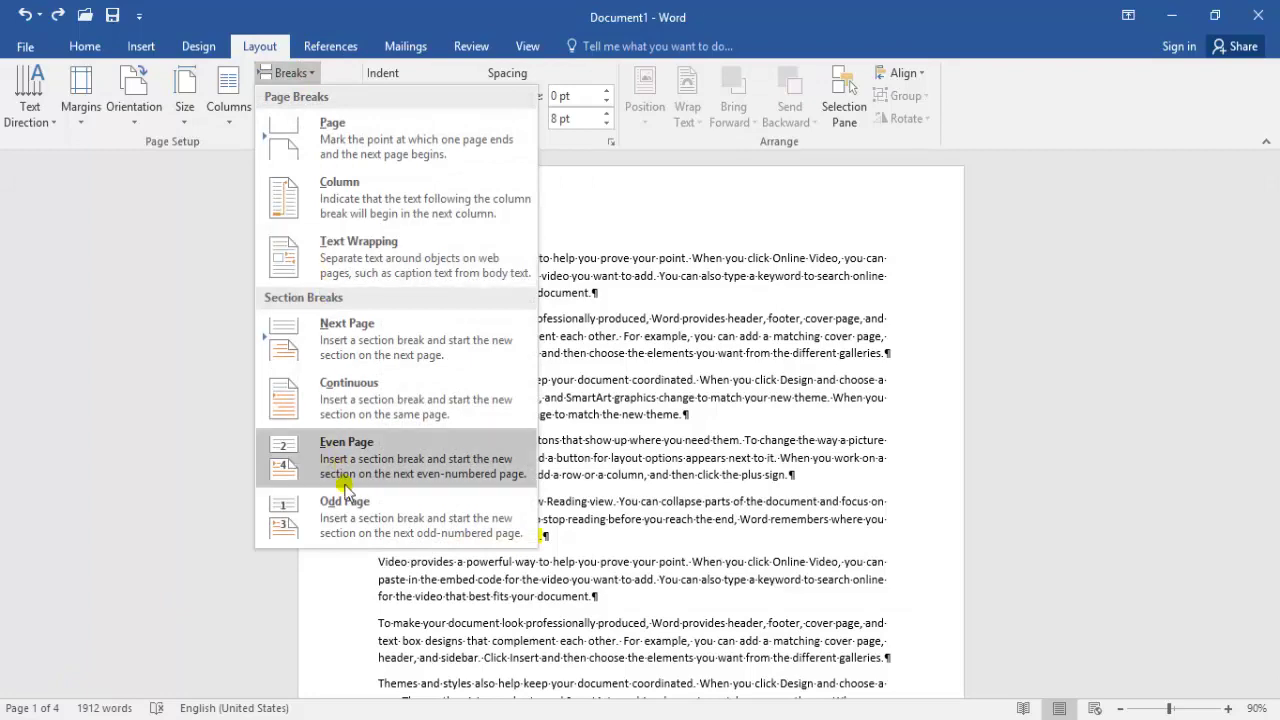
{"action": "left_click", "coordinate": [338, 515]}
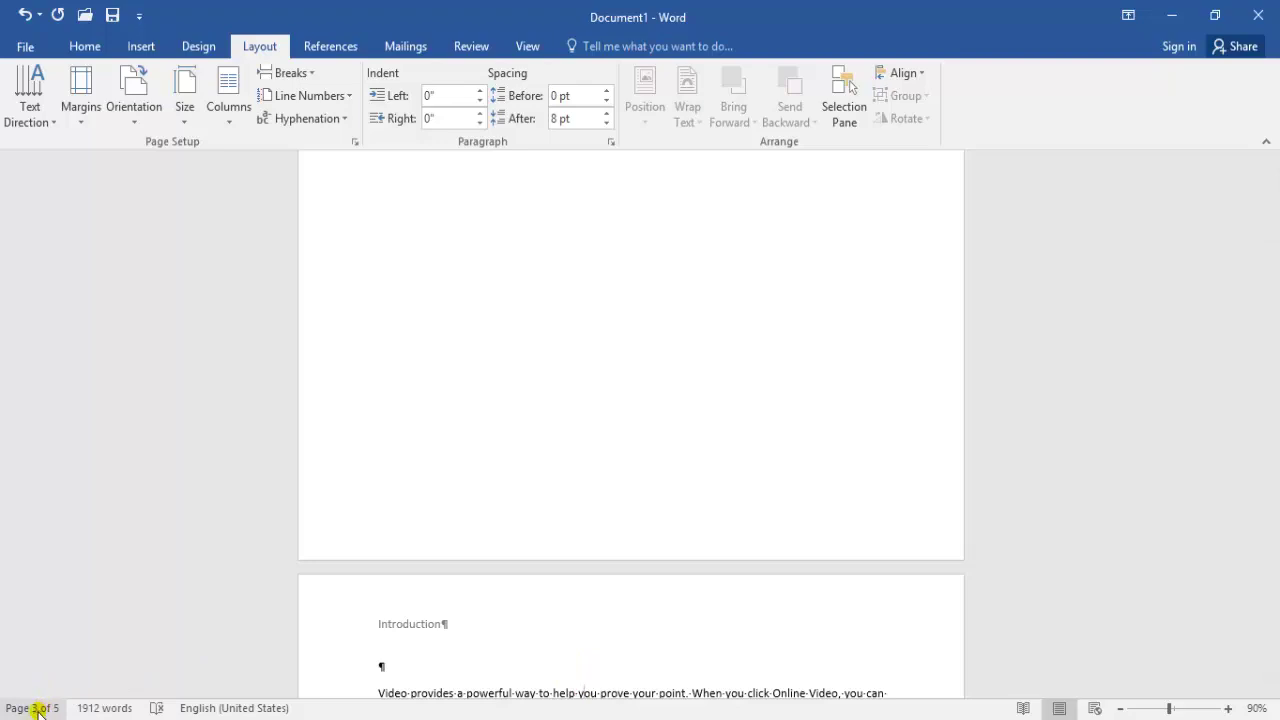
Scroll through the document to check the new Odd Page section break and five-page layout
{"action": "left_click_drag", "start_coordinate": [1274, 288], "coordinate": [1268, 220]}
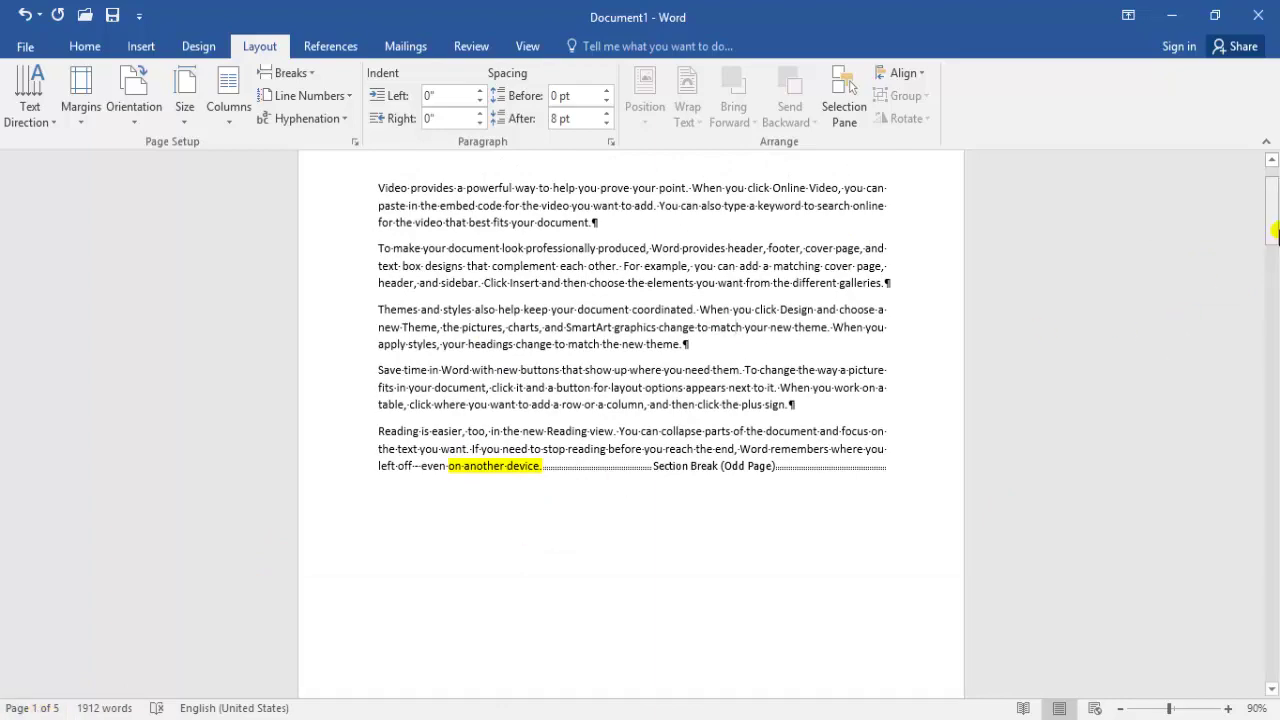
{"action": "left_click_drag", "start_coordinate": [1270, 250], "coordinate": [1274, 327]}
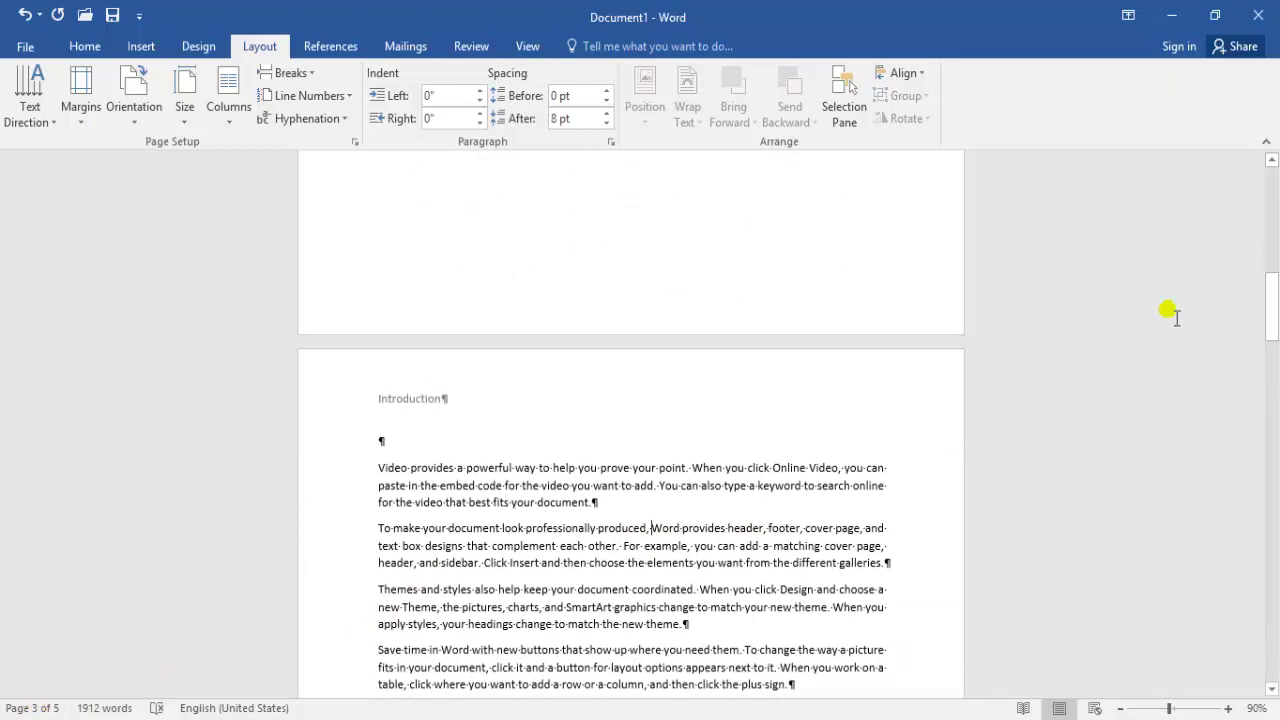
{"action": "left_click_drag", "start_coordinate": [1274, 296], "coordinate": [1274, 210]}
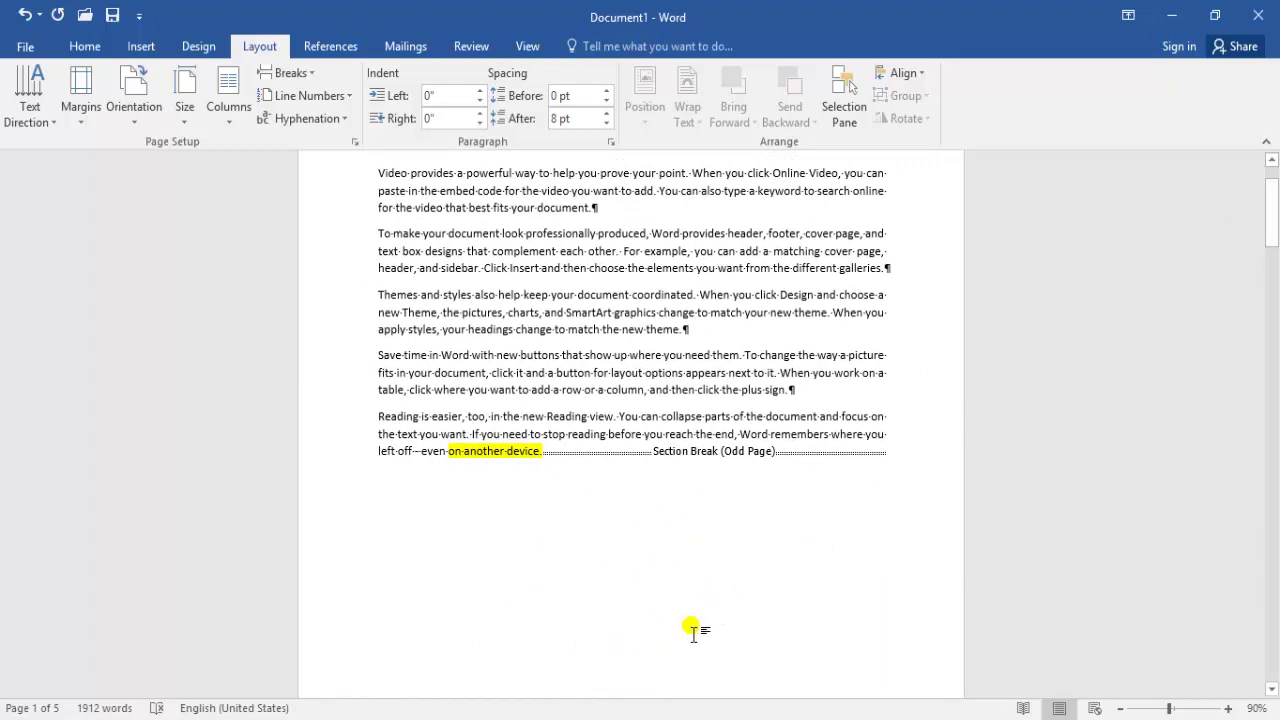
Undo the Odd Page section break and hide the formatting marks
{"action": "key", "text": "ctrl+z"}
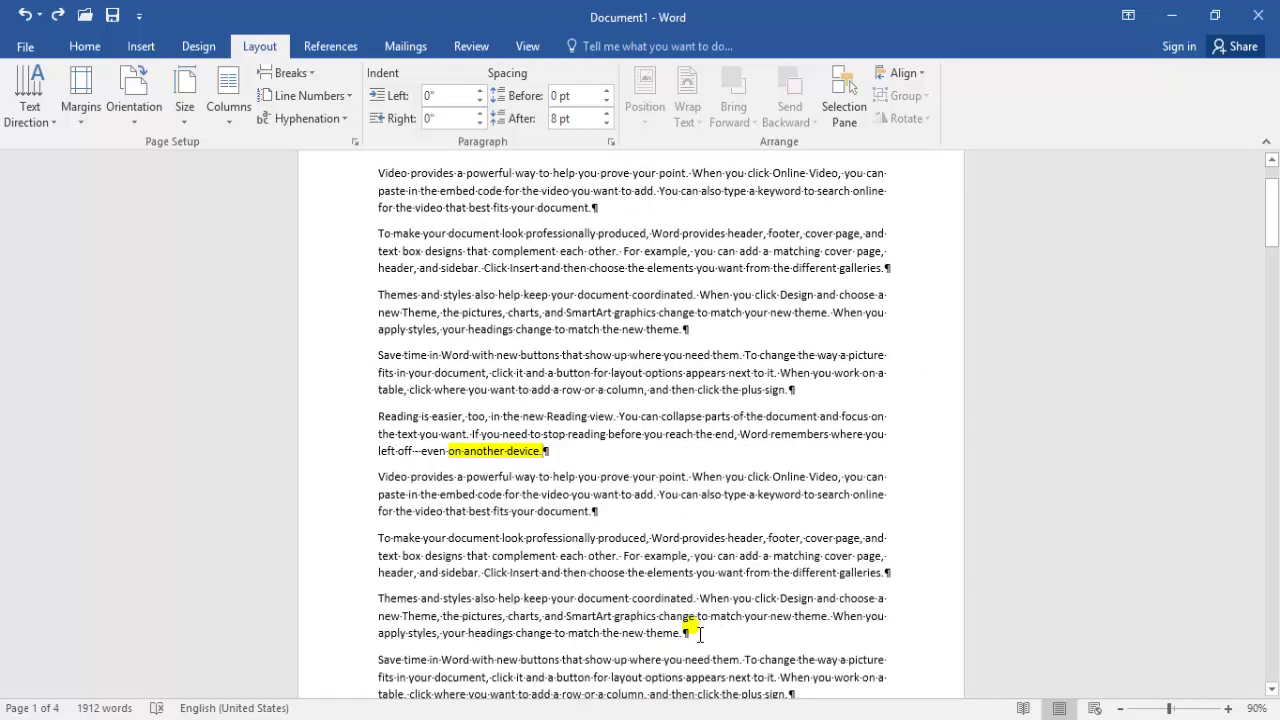
{"action": "left_click", "coordinate": [82, 46]}
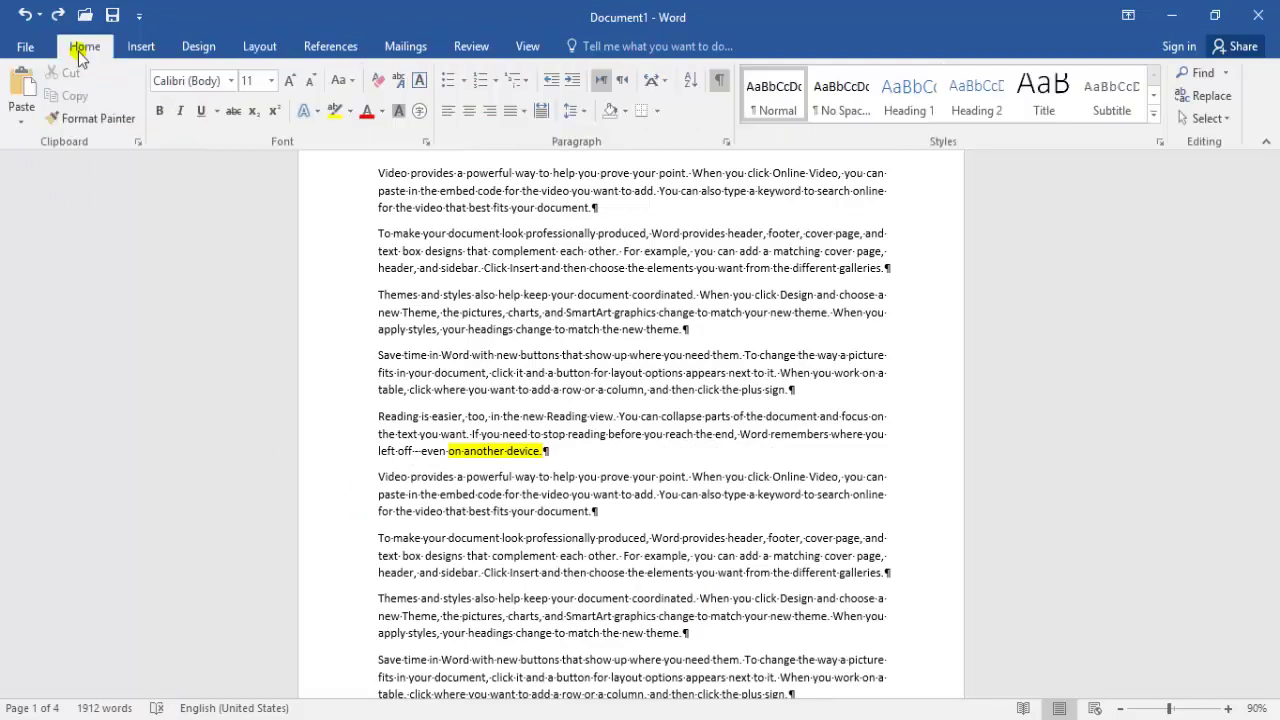
{"action": "left_click", "coordinate": [720, 82]}
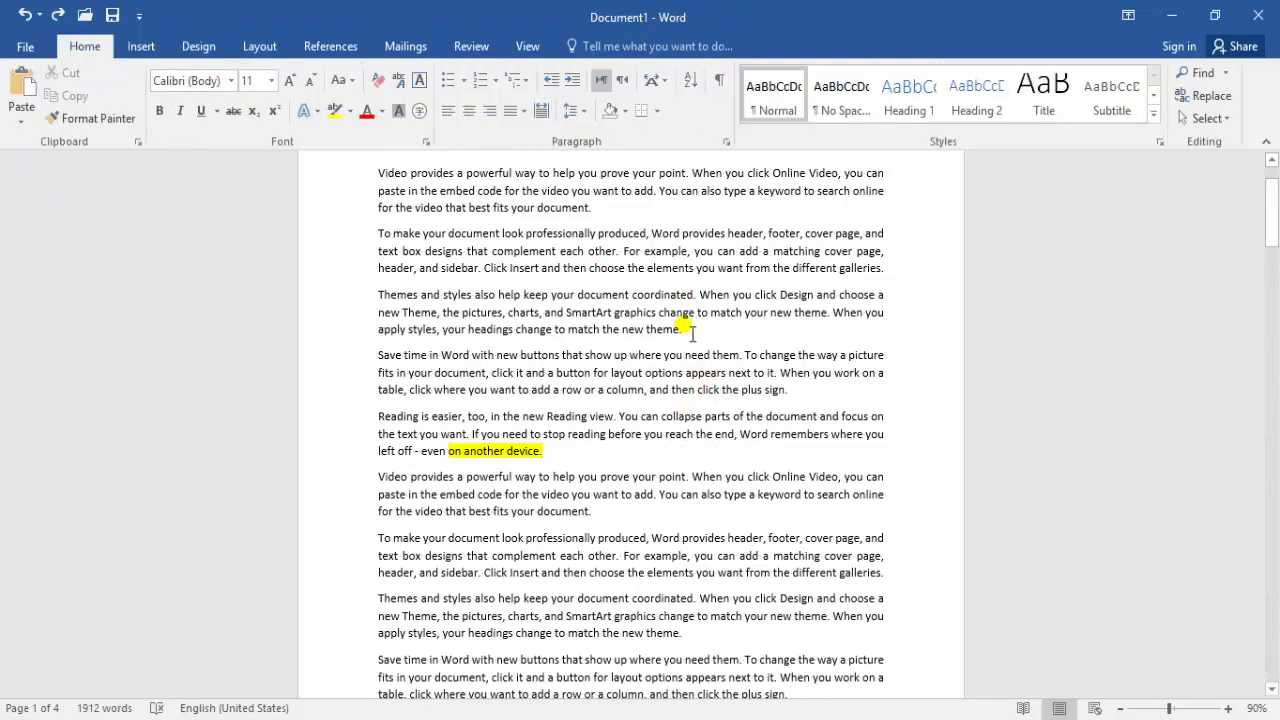
Look over the Breaks list on the Layout tab and close it without choosing a break
{"action": "left_click_drag", "start_coordinate": [1271, 235], "coordinate": [1271, 221]}
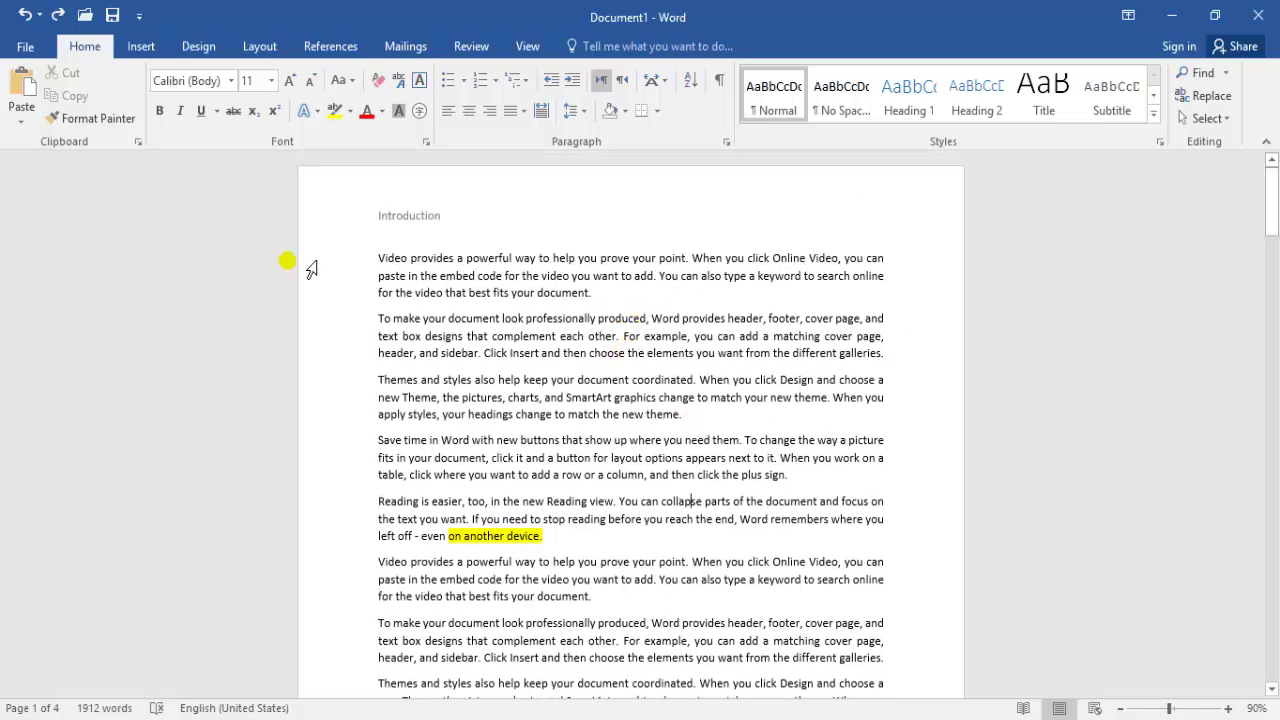
{"action": "left_click", "coordinate": [260, 50]}
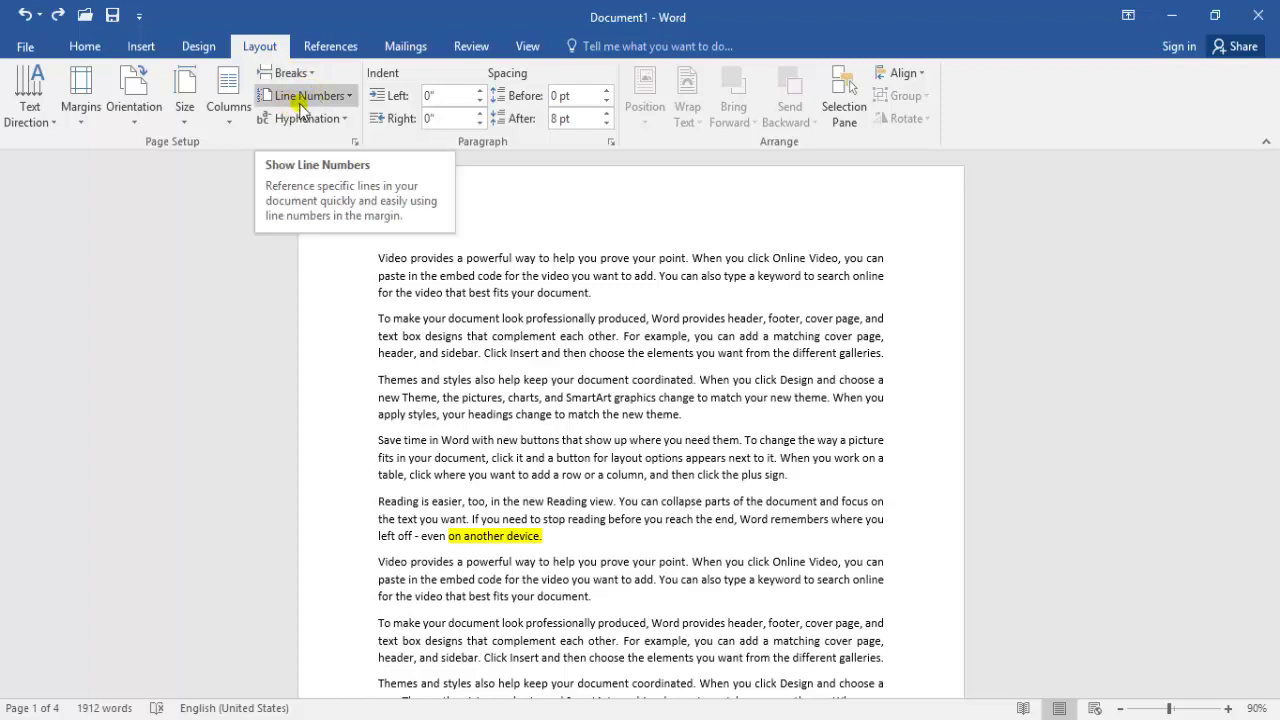
{"action": "left_click", "coordinate": [290, 72]}
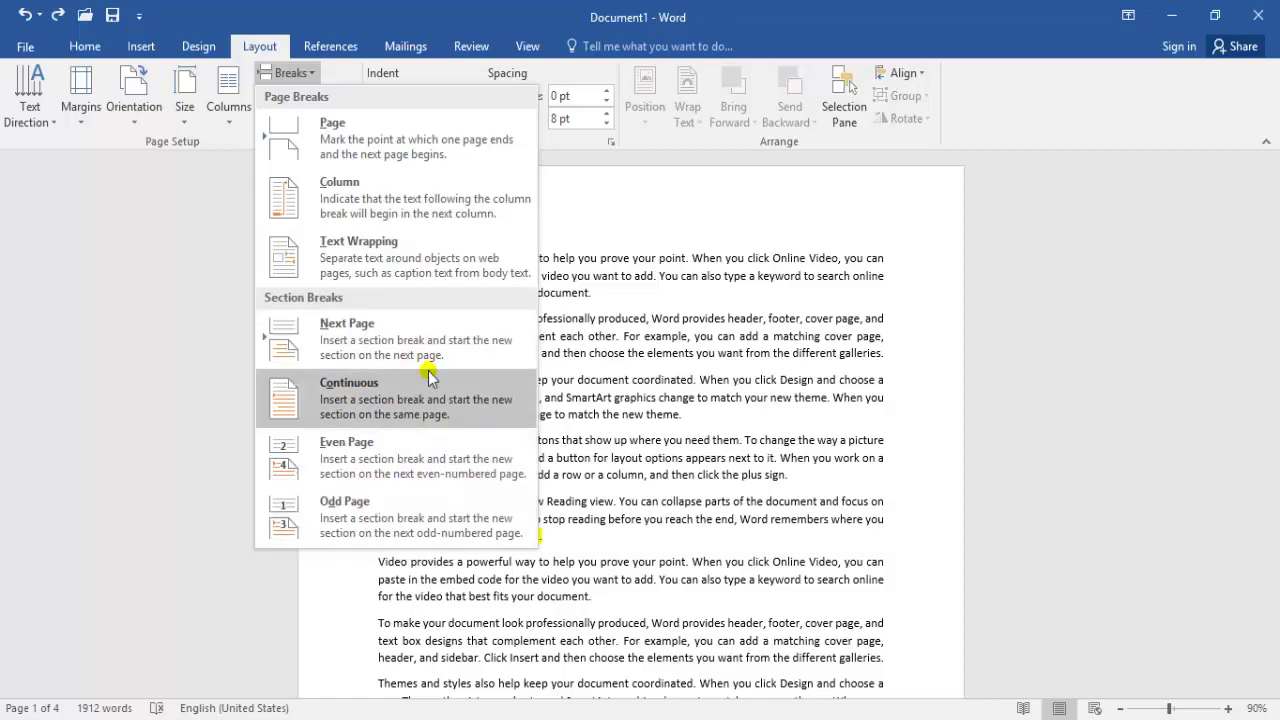
{"action": "left_click", "coordinate": [594, 424]}
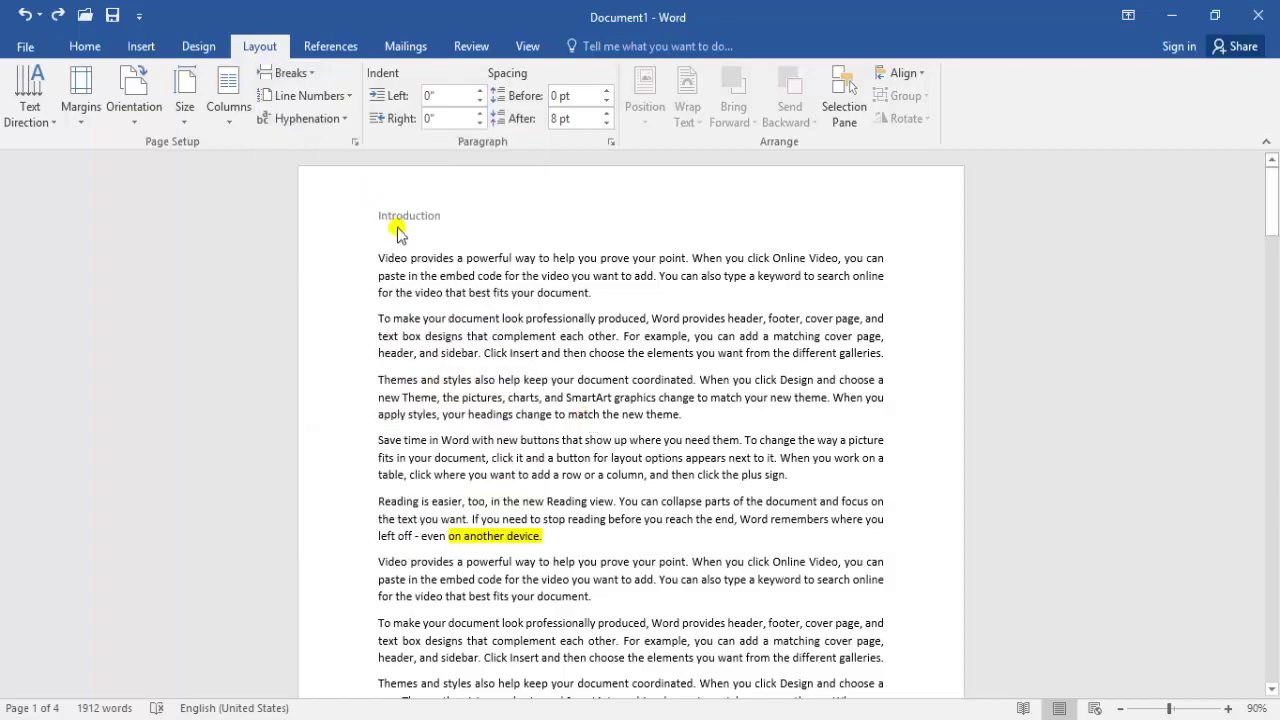
Turn on Continuous line numbering and scroll to view the numbered lines
{"action": "left_click", "coordinate": [329, 96]}
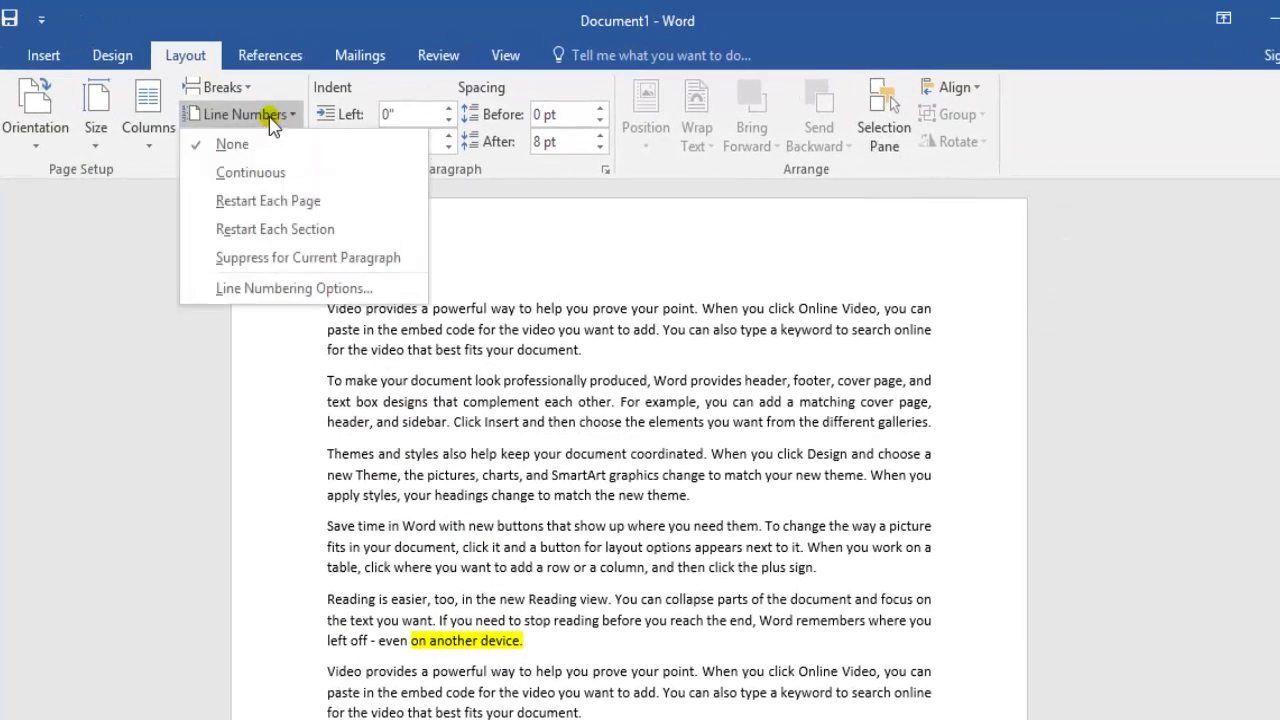
{"action": "left_click", "coordinate": [268, 176]}
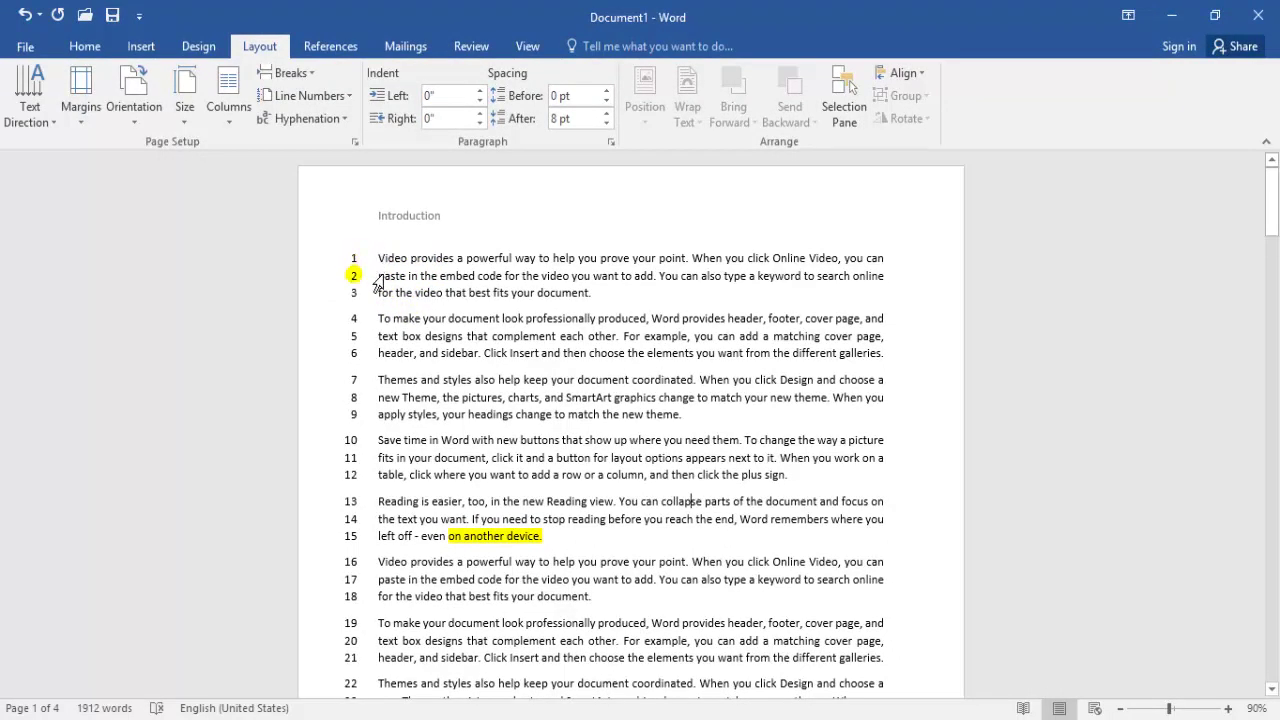
{"action": "scroll", "coordinate": [1178, 317], "scroll_direction": "down", "scroll_amount": 10}
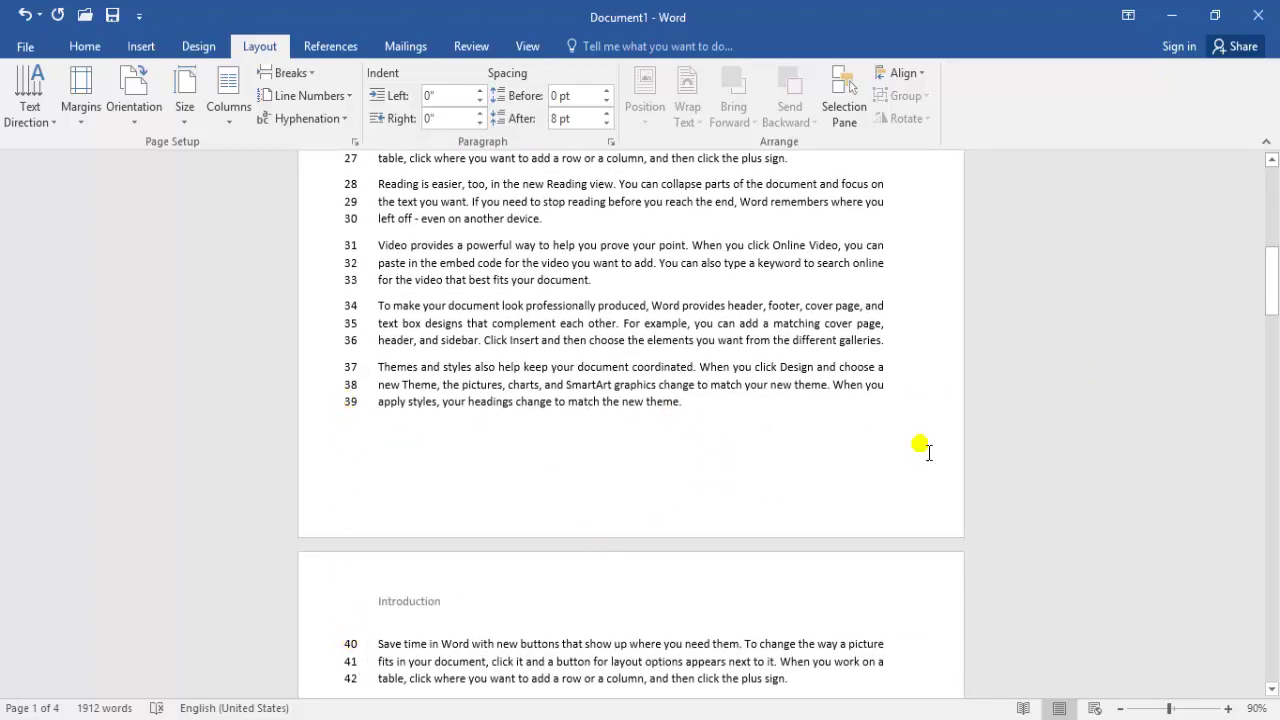
{"action": "left_click_drag", "start_coordinate": [1272, 300], "coordinate": [1271, 200]}
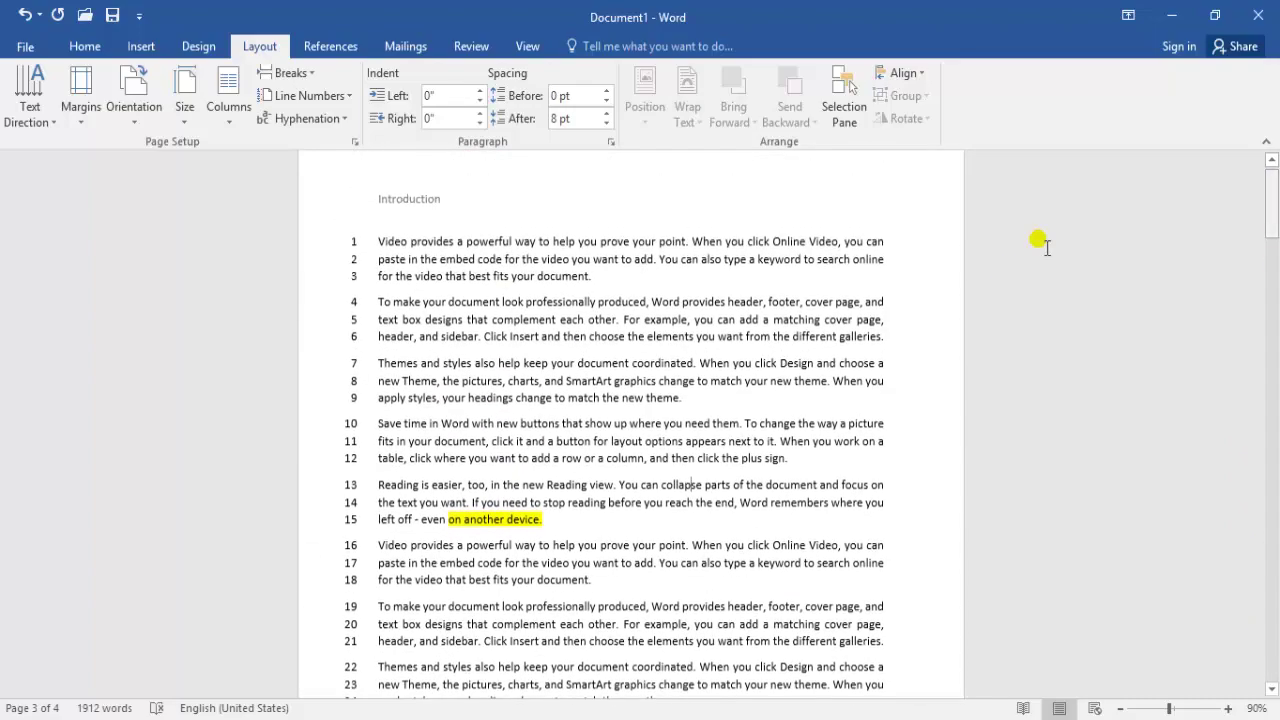
Set line numbering to Restart Each Page and scroll to check it restarts at 1
{"action": "left_click", "coordinate": [312, 95]}
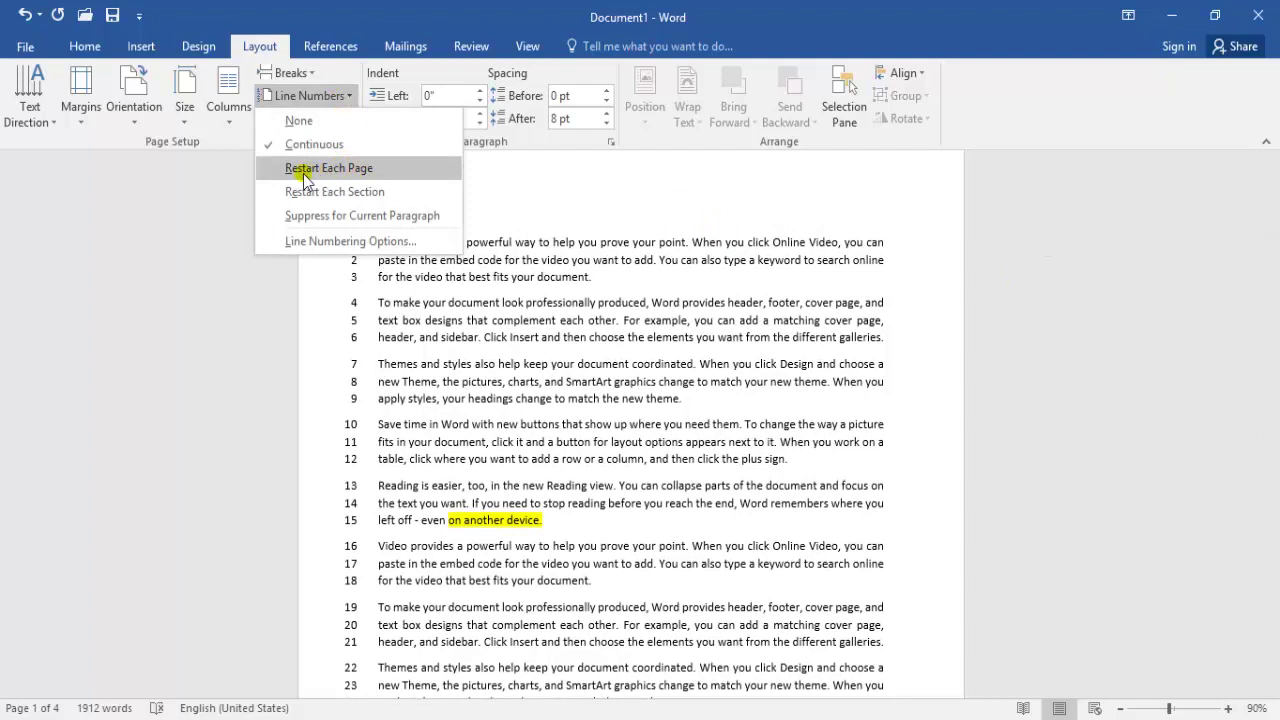
{"action": "left_click", "coordinate": [322, 170]}
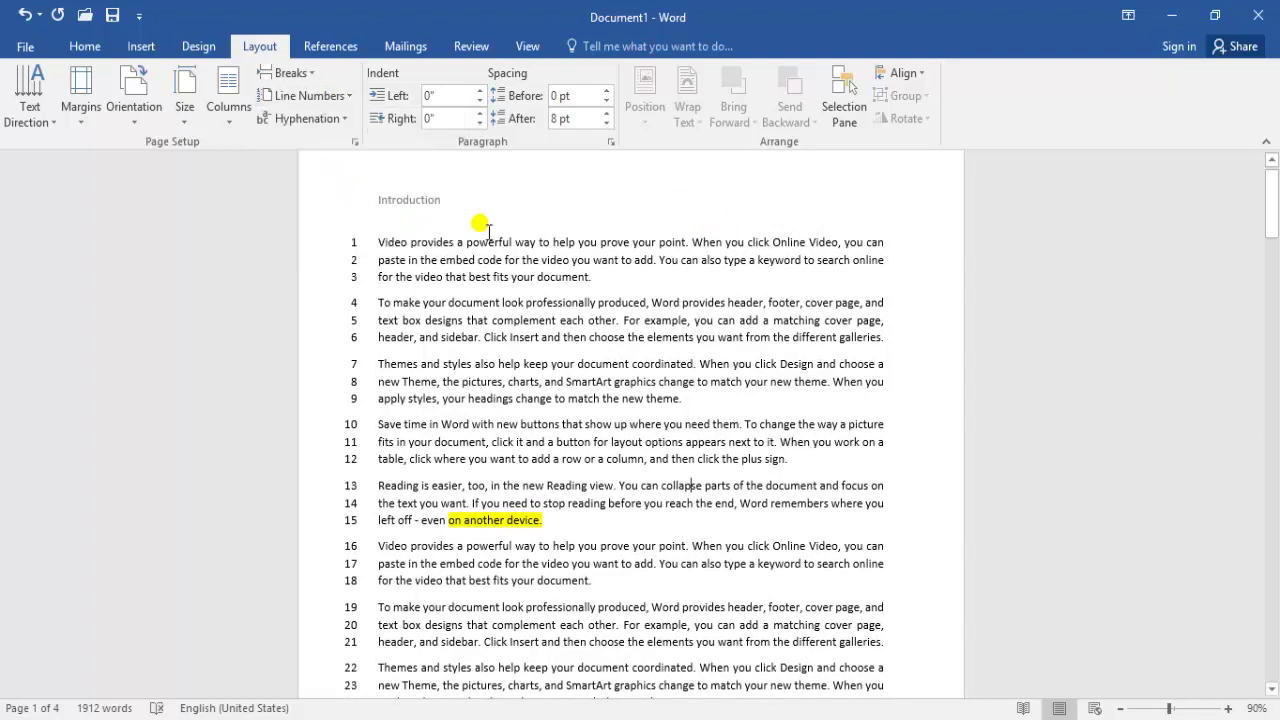
{"action": "left_click_drag", "start_coordinate": [1265, 222], "coordinate": [1272, 323]}
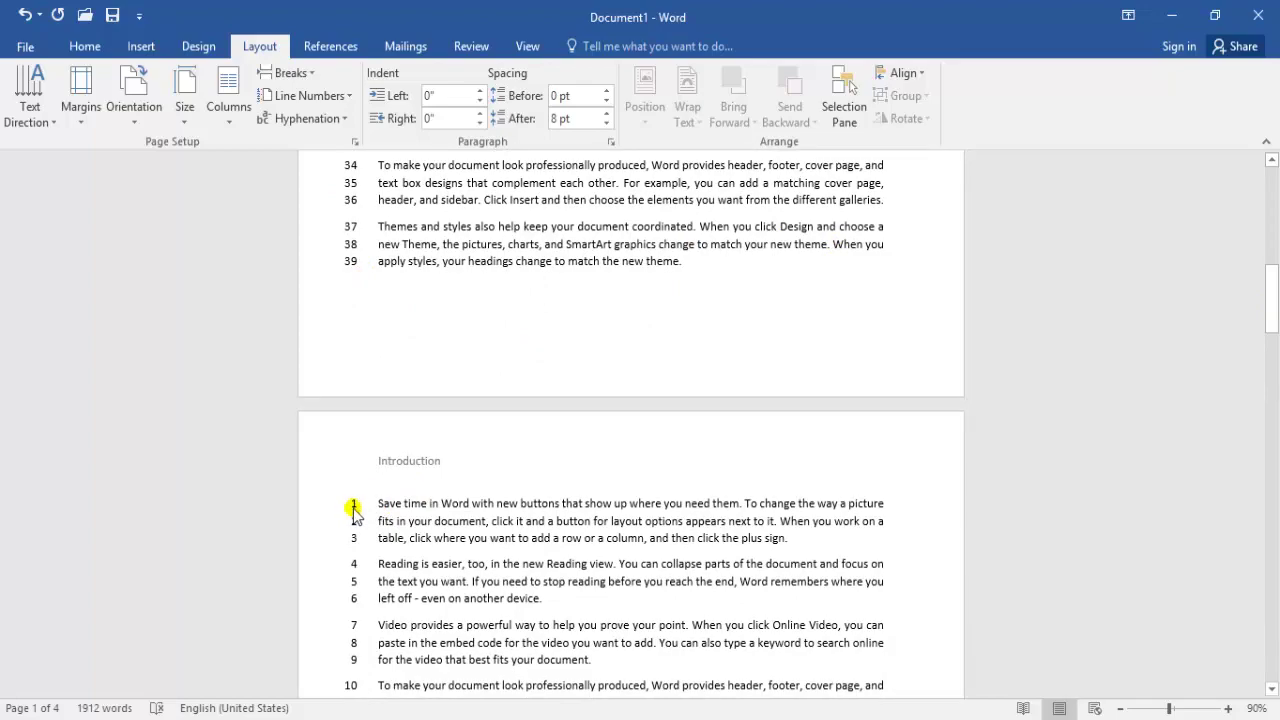
{"action": "left_click_drag", "start_coordinate": [1272, 330], "coordinate": [1269, 160]}
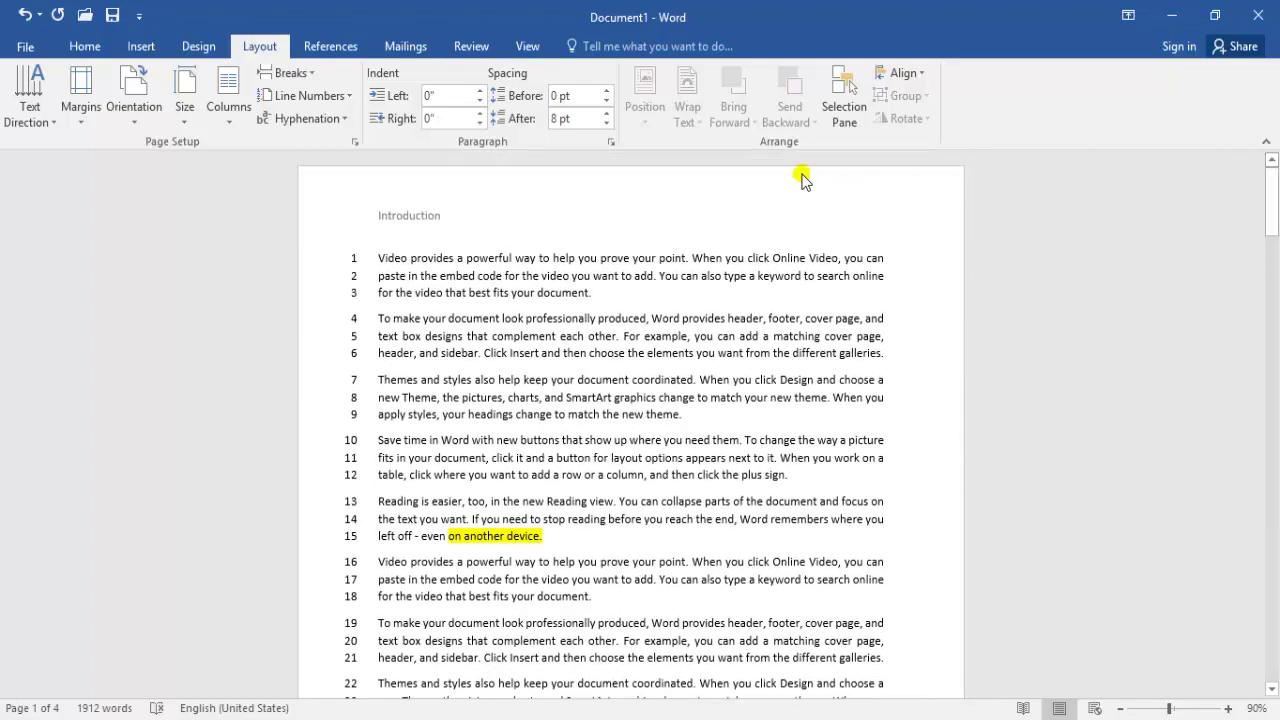
{"action": "left_click", "coordinate": [343, 96]}
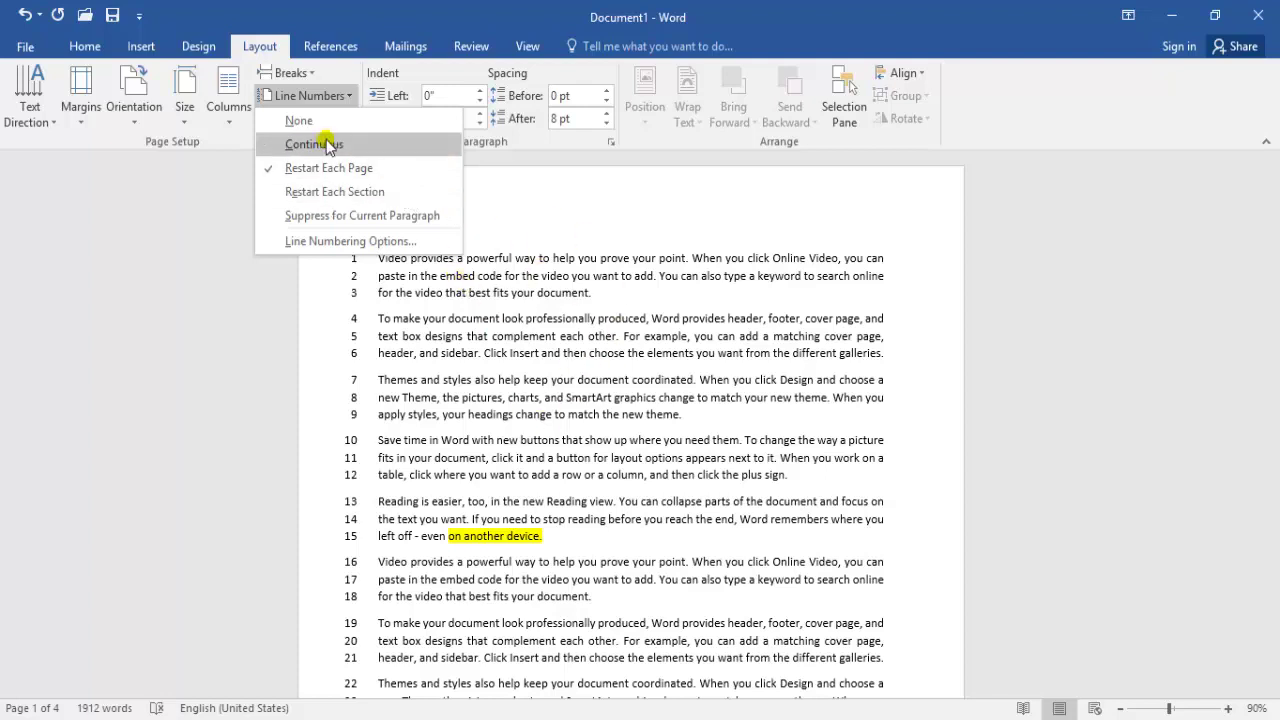
Switch line numbering back to Continuous and select the paragraph end on lines 62–63
{"action": "left_click", "coordinate": [334, 212]}
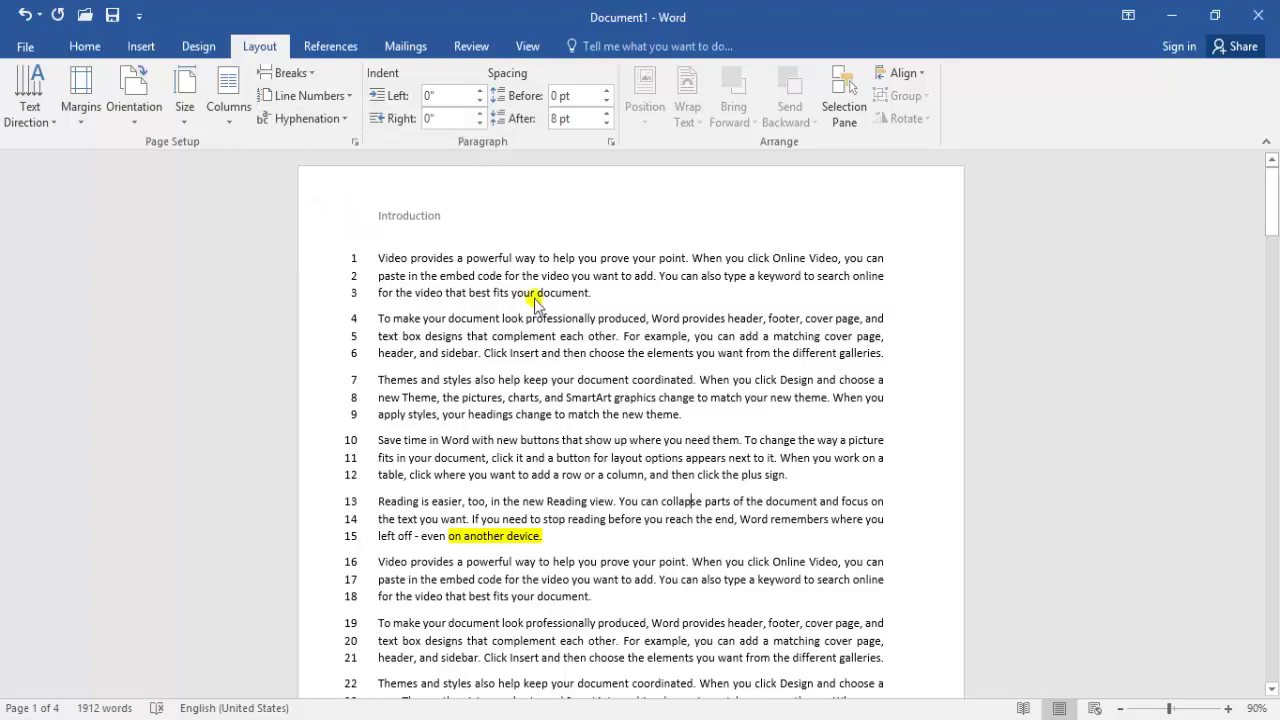
{"action": "left_click_drag", "start_coordinate": [1272, 200], "coordinate": [1273, 582]}
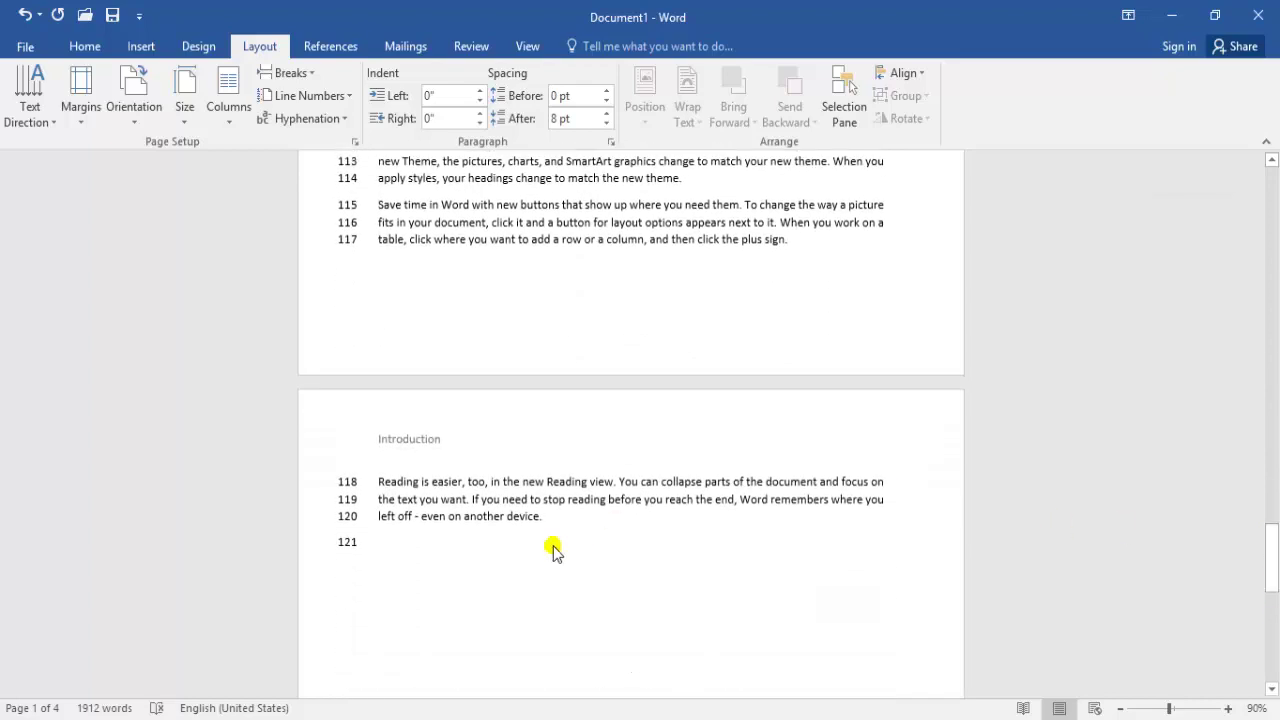
{"action": "left_click_drag", "start_coordinate": [1273, 532], "coordinate": [1273, 376]}
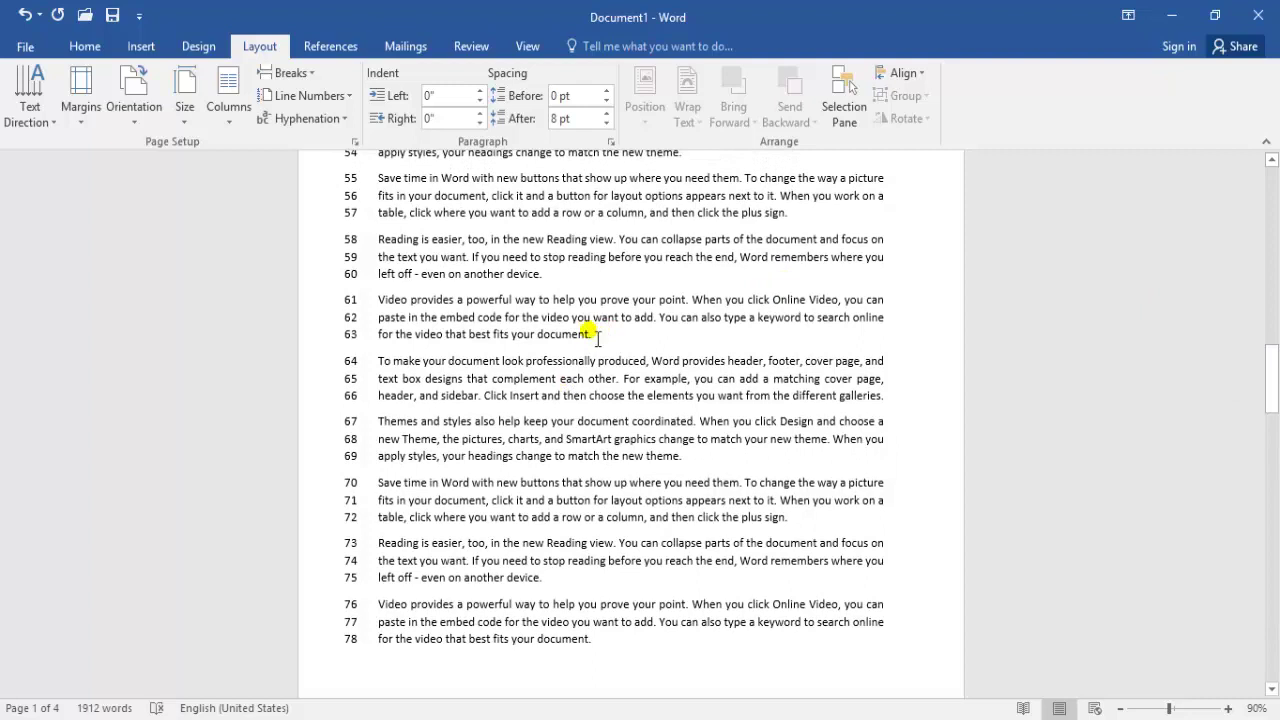
{"action": "left_click_drag", "start_coordinate": [598, 338], "coordinate": [541, 317]}
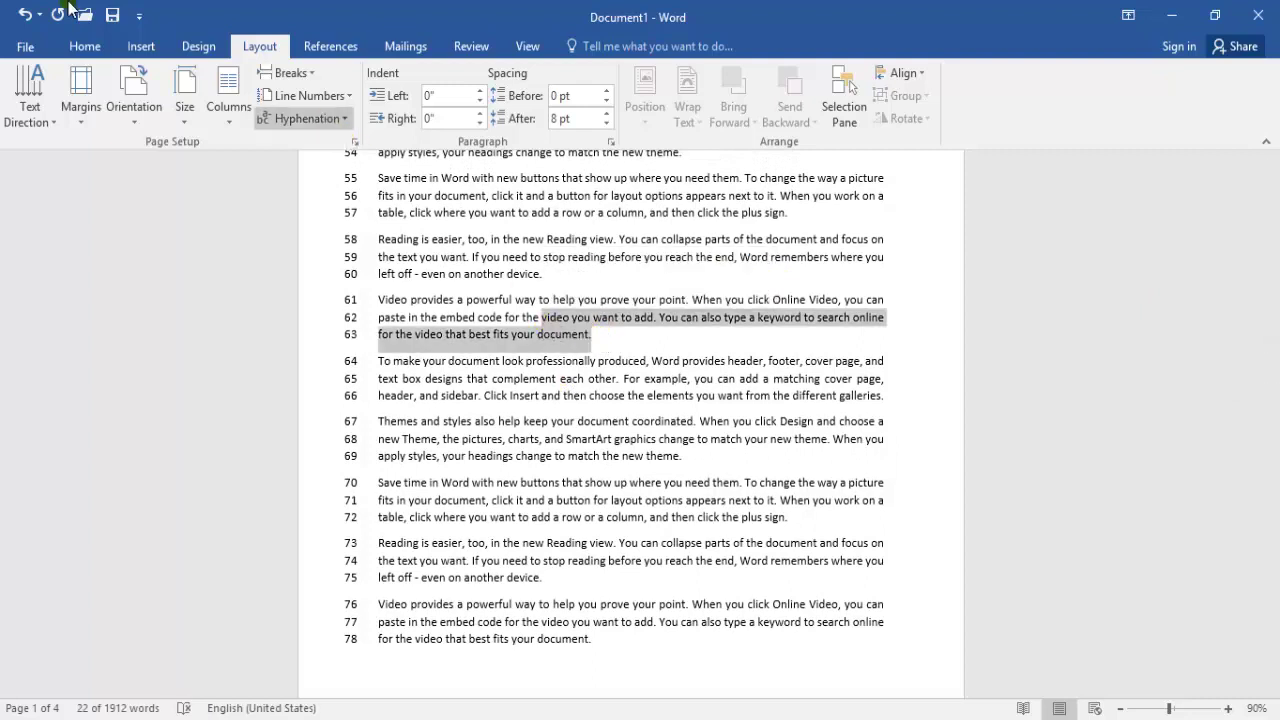
Highlight the selected end of the lines 62–63 paragraph in yellow
{"action": "left_click", "coordinate": [75, 46]}
{"action": "left_click", "coordinate": [335, 110]}
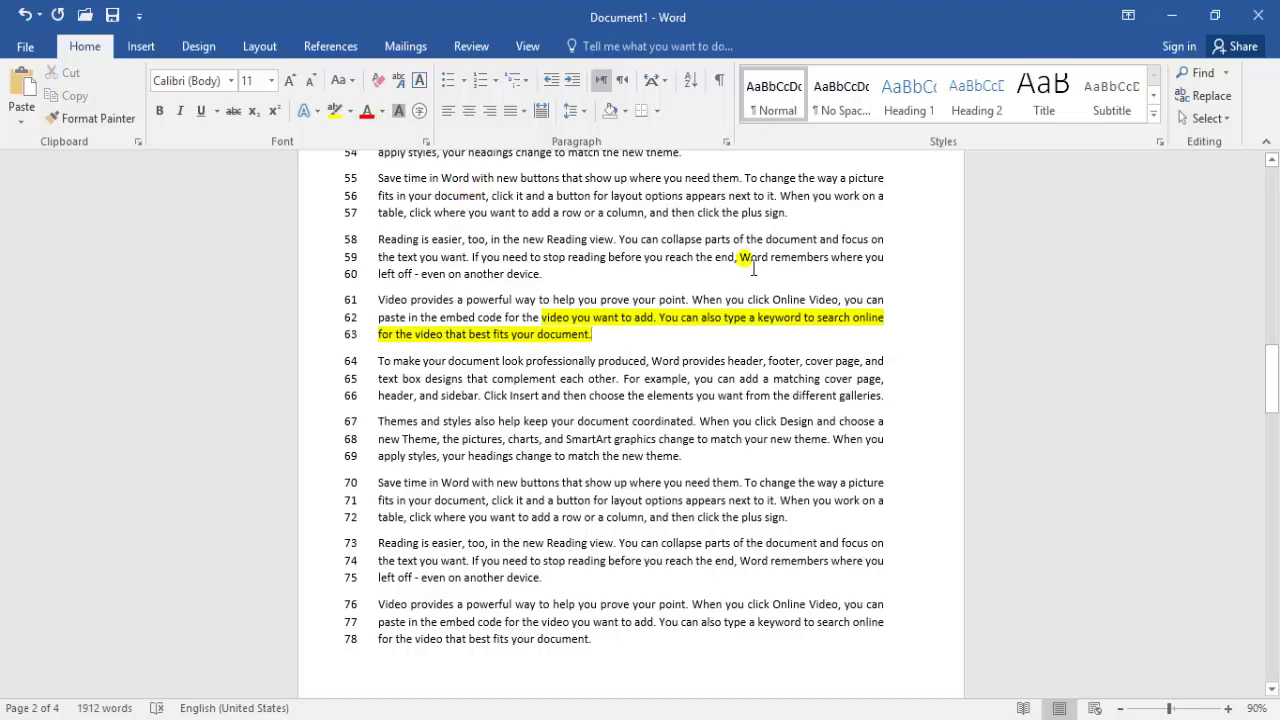
{"action": "left_click_drag", "start_coordinate": [1273, 366], "coordinate": [1273, 361]}
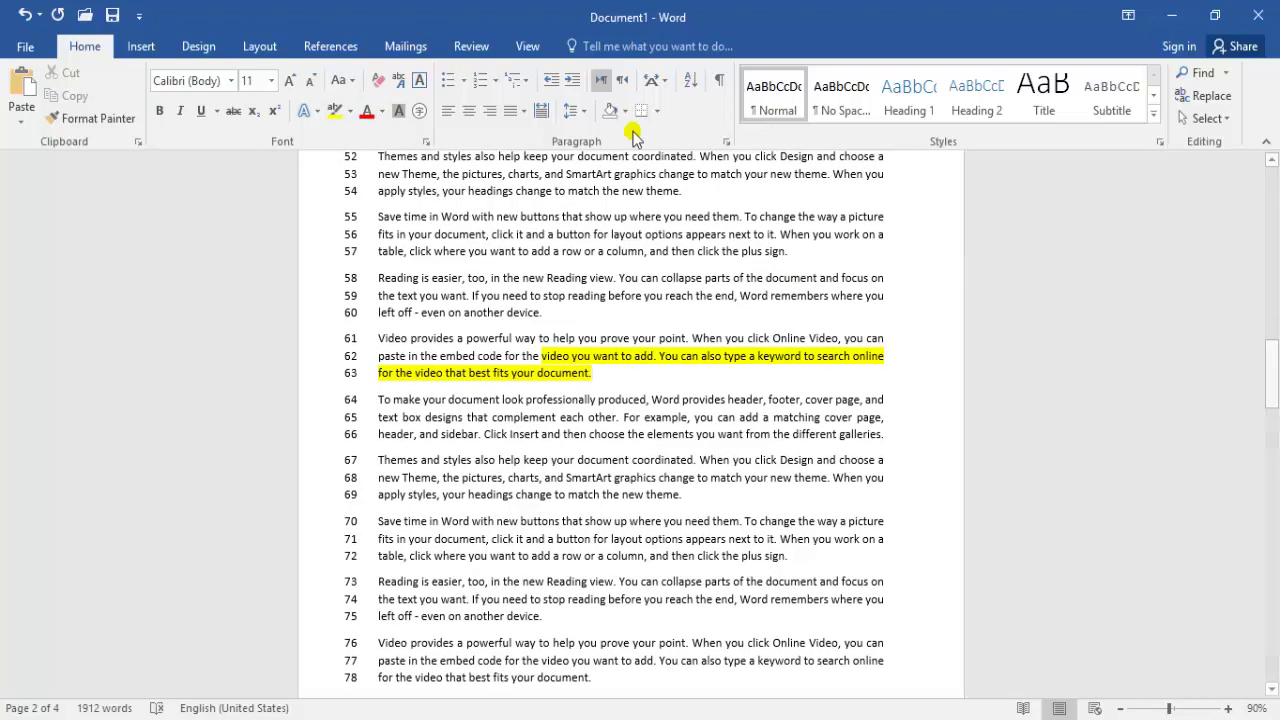
Insert a Next Page section break after line 63
{"action": "left_click", "coordinate": [262, 46]}
{"action": "left_click", "coordinate": [286, 72]}
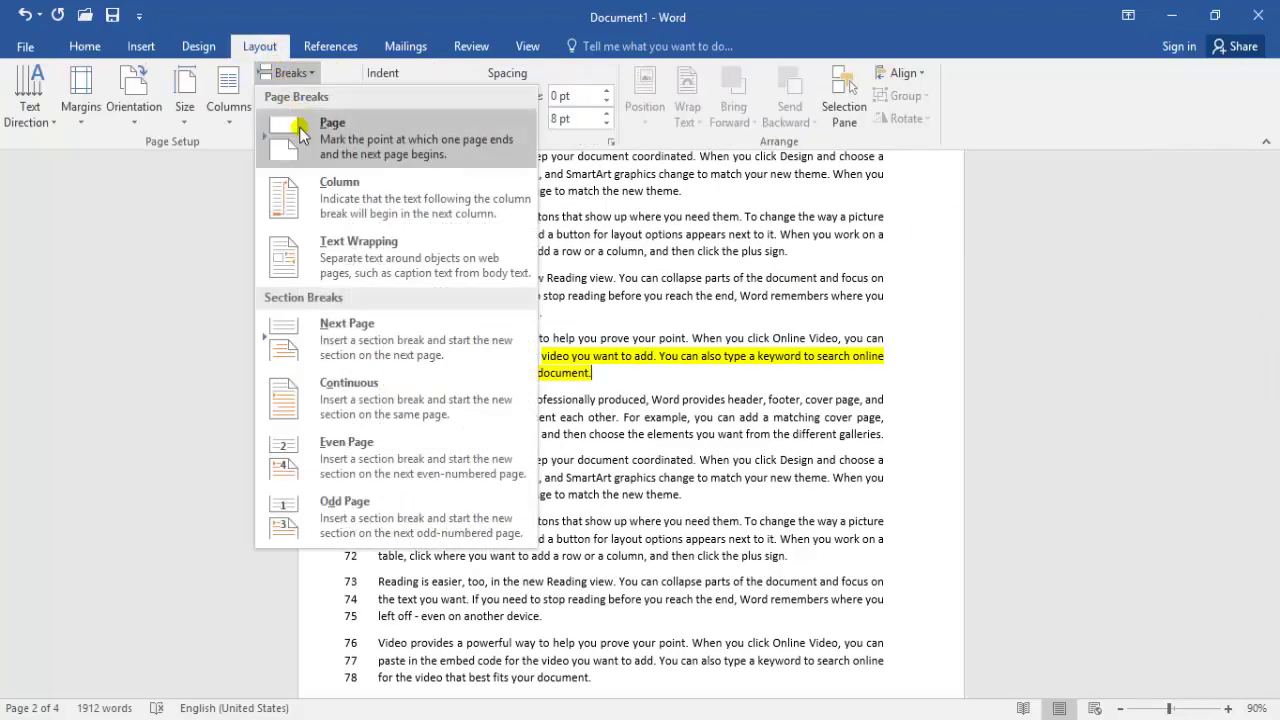
{"action": "left_click", "coordinate": [332, 345]}
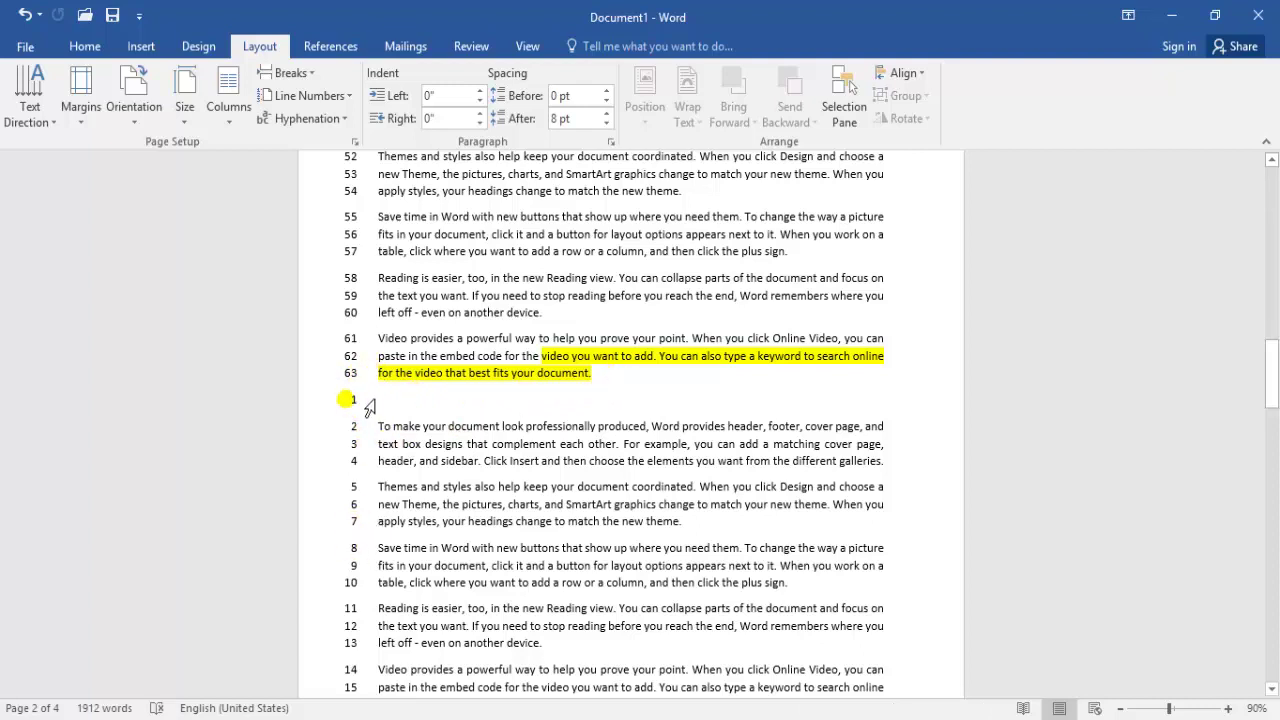
Delete the section break after line 63 so line numbering continues at 64
{"action": "left_click", "coordinate": [318, 96]}
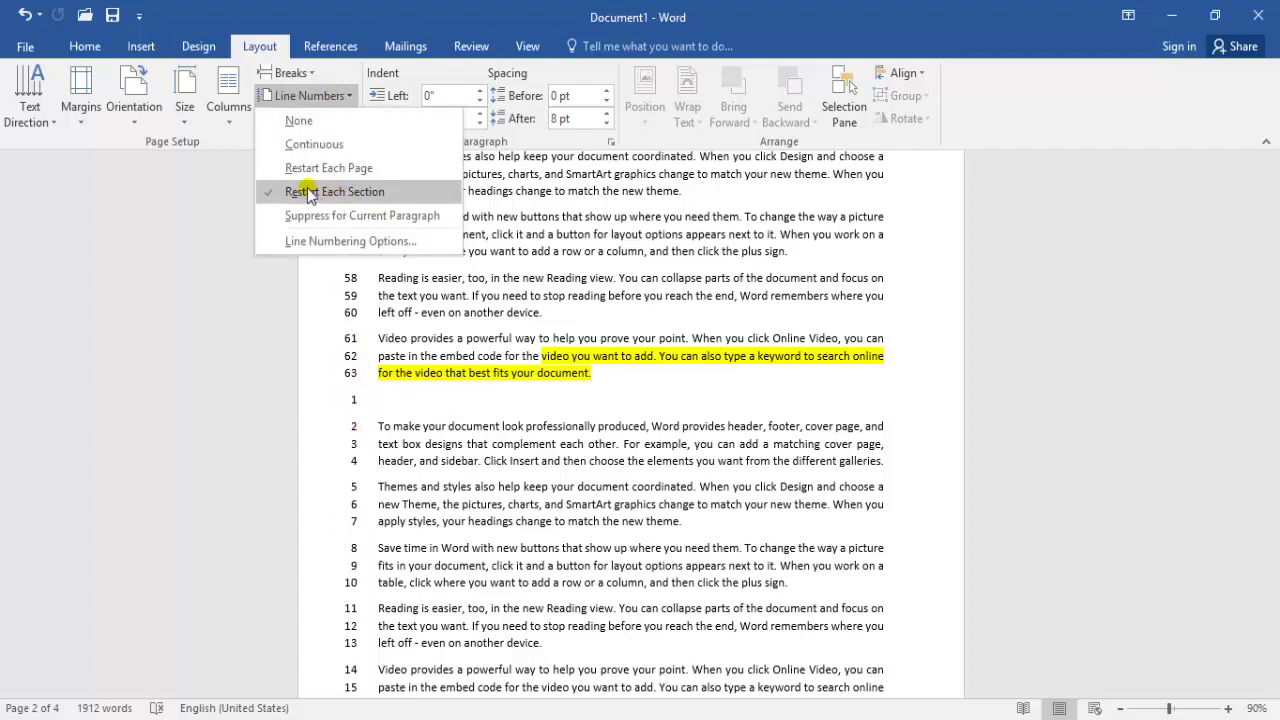
{"action": "left_click", "coordinate": [598, 388]}
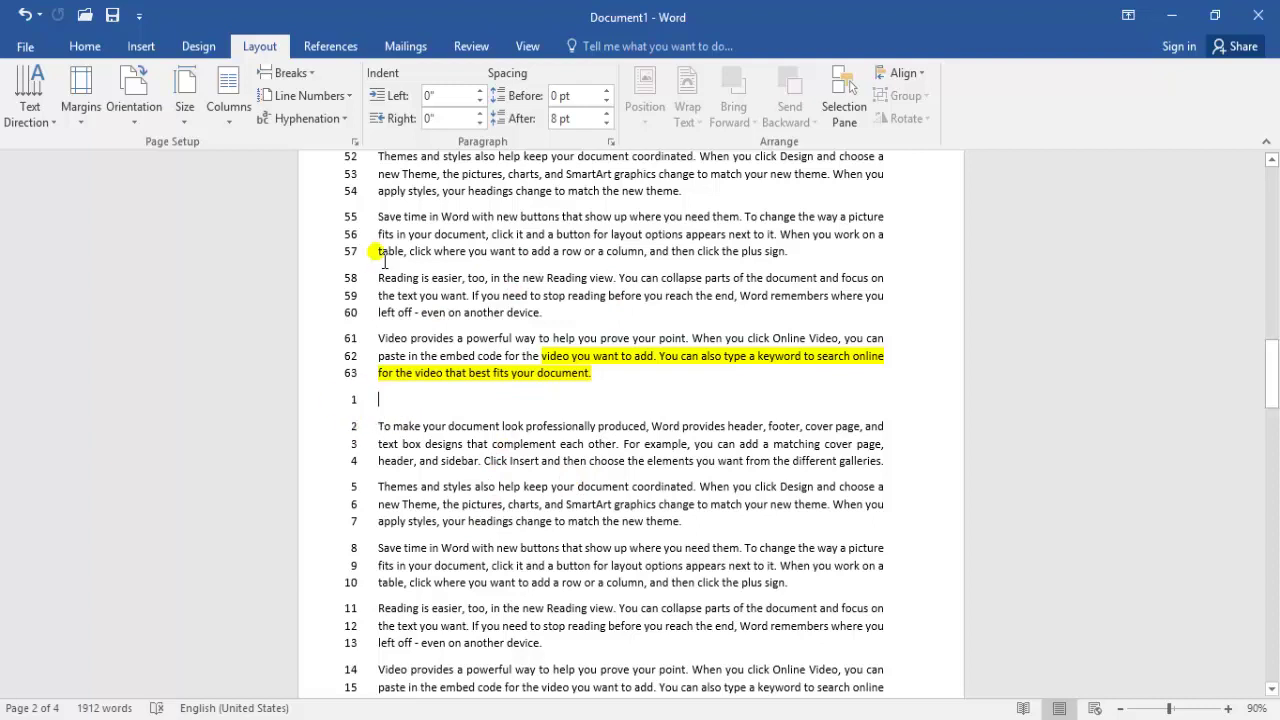
{"action": "key", "text": "BackSpace"}
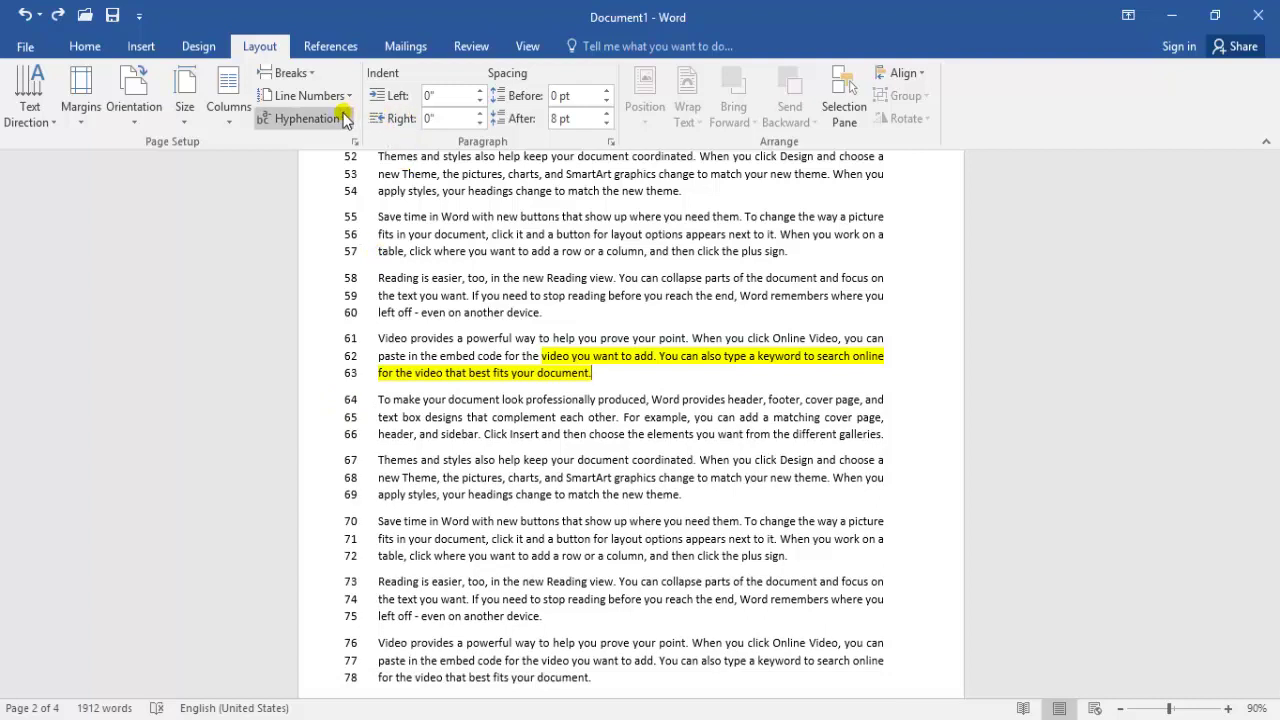
{"action": "left_click", "coordinate": [338, 95]}
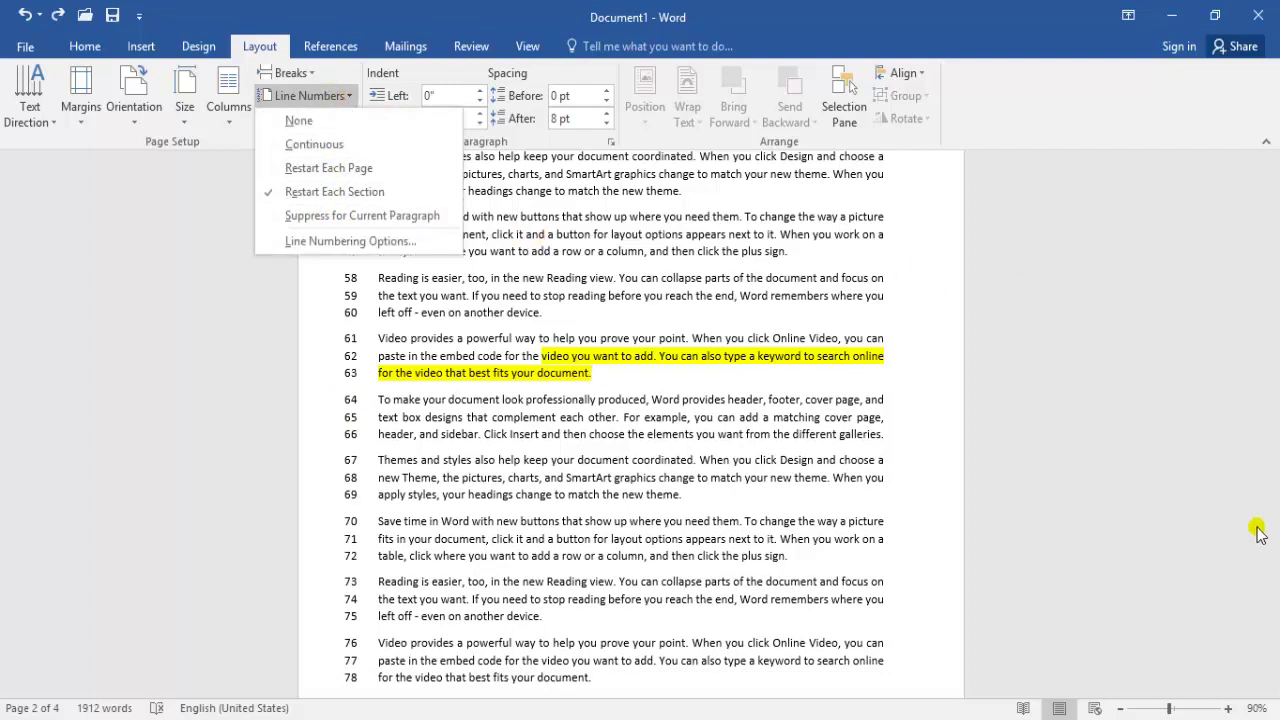
{"action": "left_click", "coordinate": [1078, 485]}
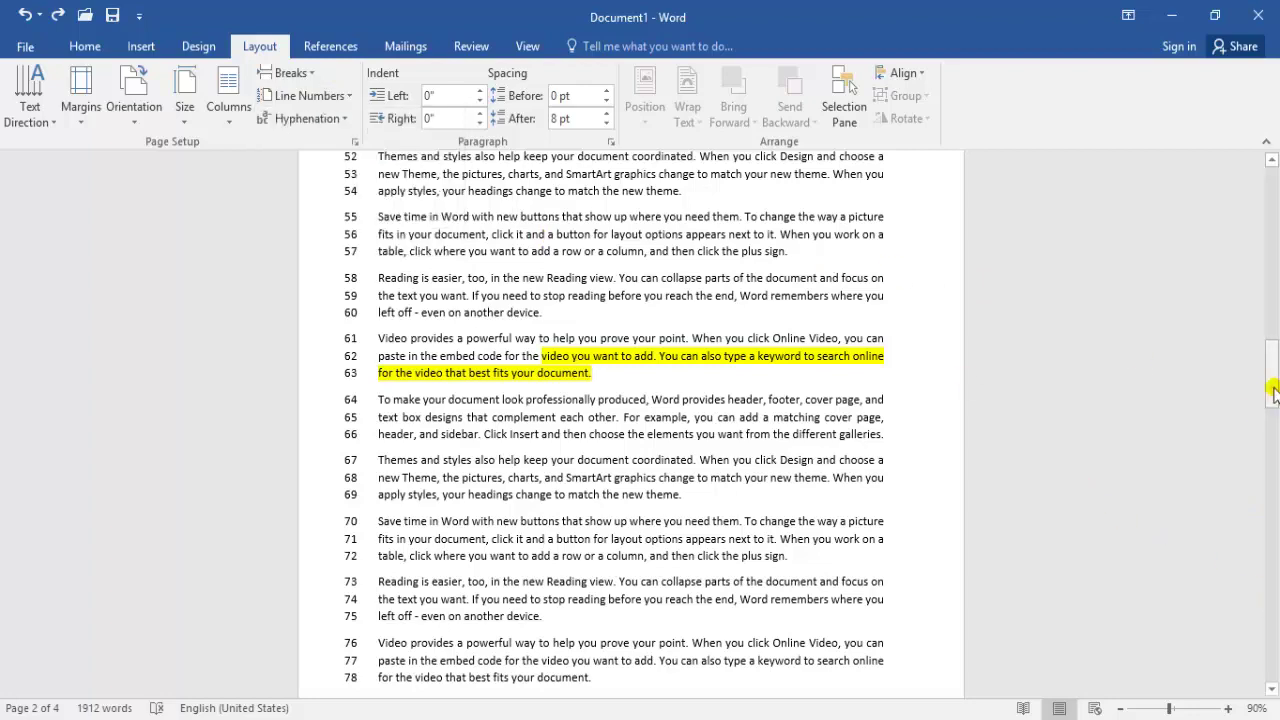
{"action": "left_click_drag", "start_coordinate": [1270, 386], "coordinate": [1274, 200]}
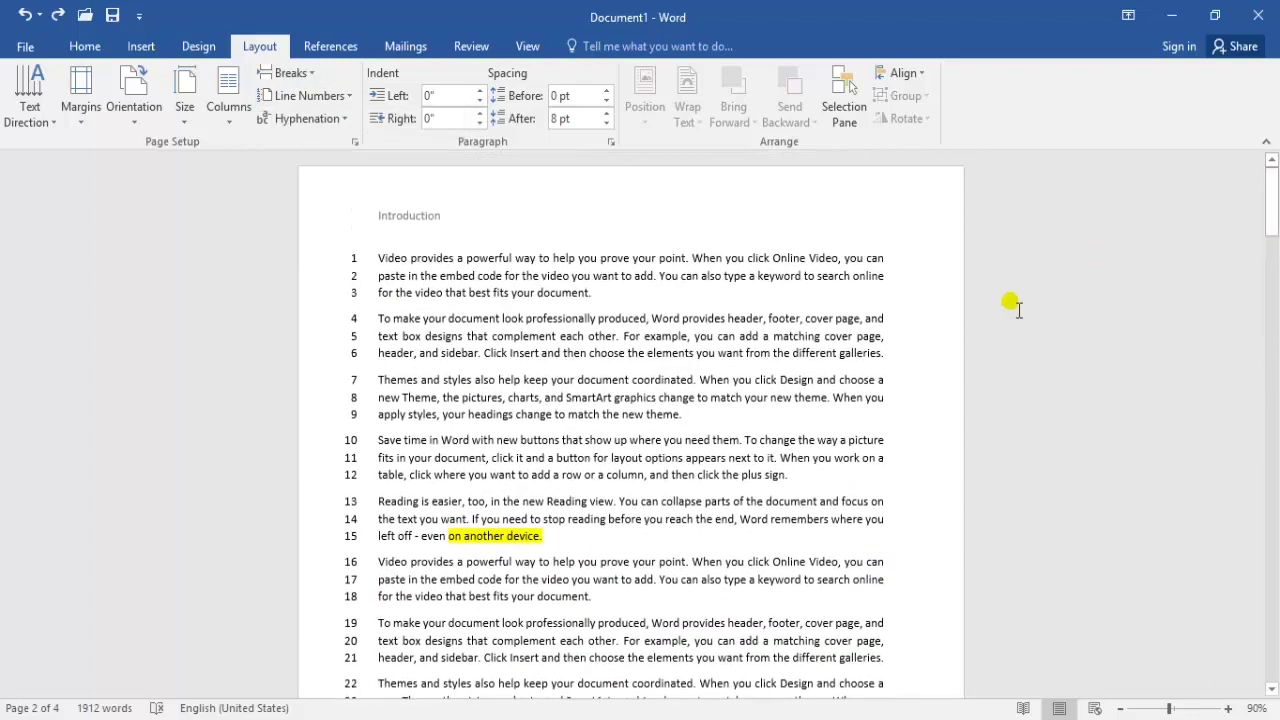
Suppress line numbers for the 'To make your document…' paragraph only, then open Line Numbering Options
{"action": "left_click", "coordinate": [499, 353]}
{"action": "left_click", "coordinate": [332, 97]}
{"action": "left_click", "coordinate": [326, 215]}
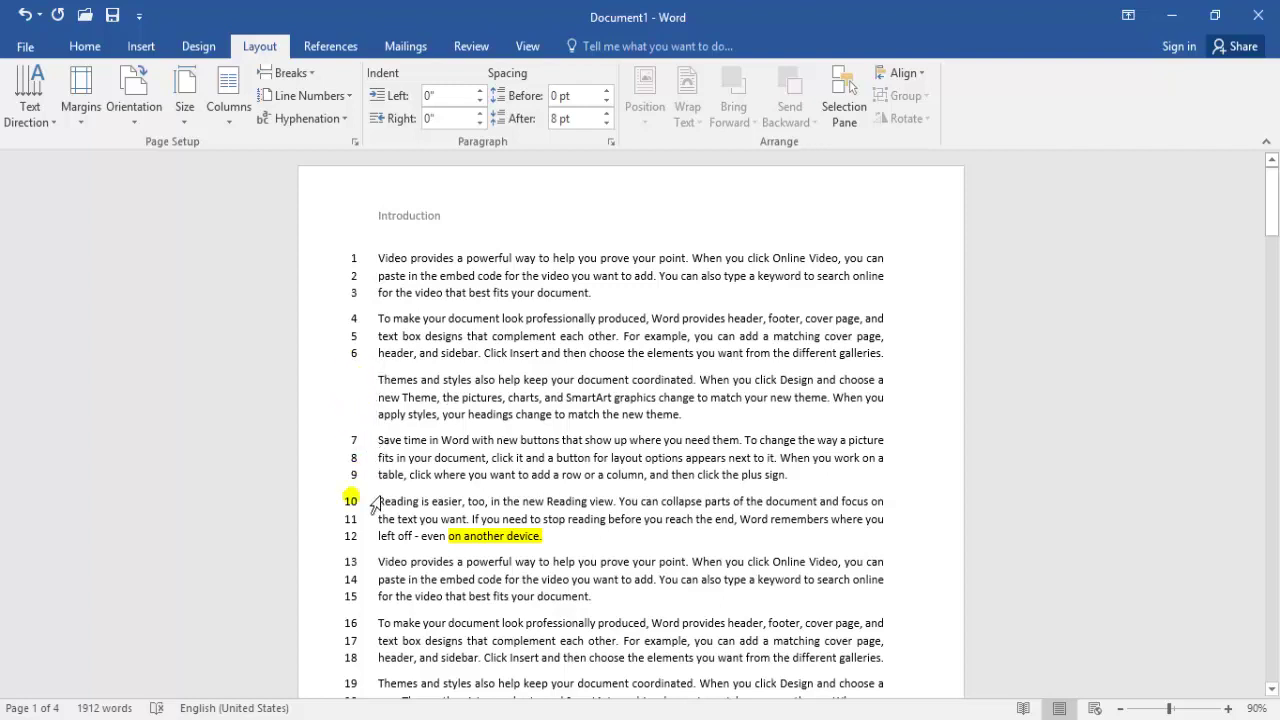
{"action": "left_click", "coordinate": [432, 337]}
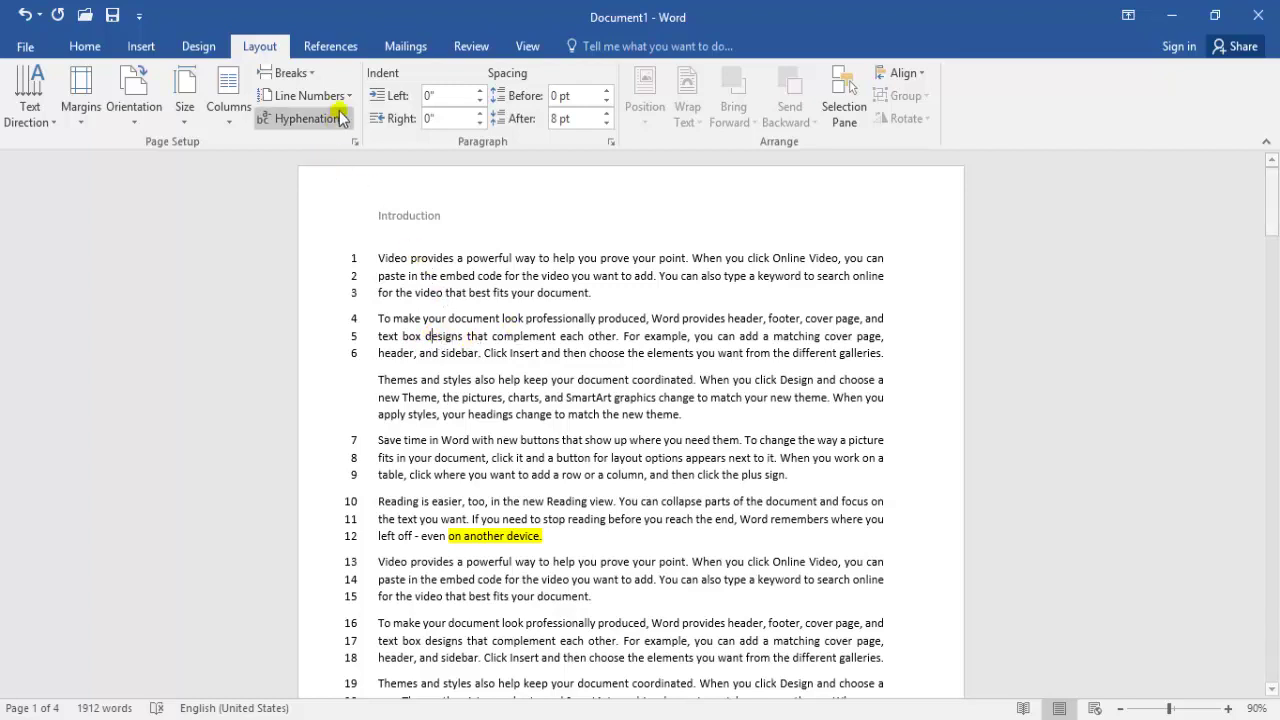
{"action": "key", "text": "ctrl+z"}
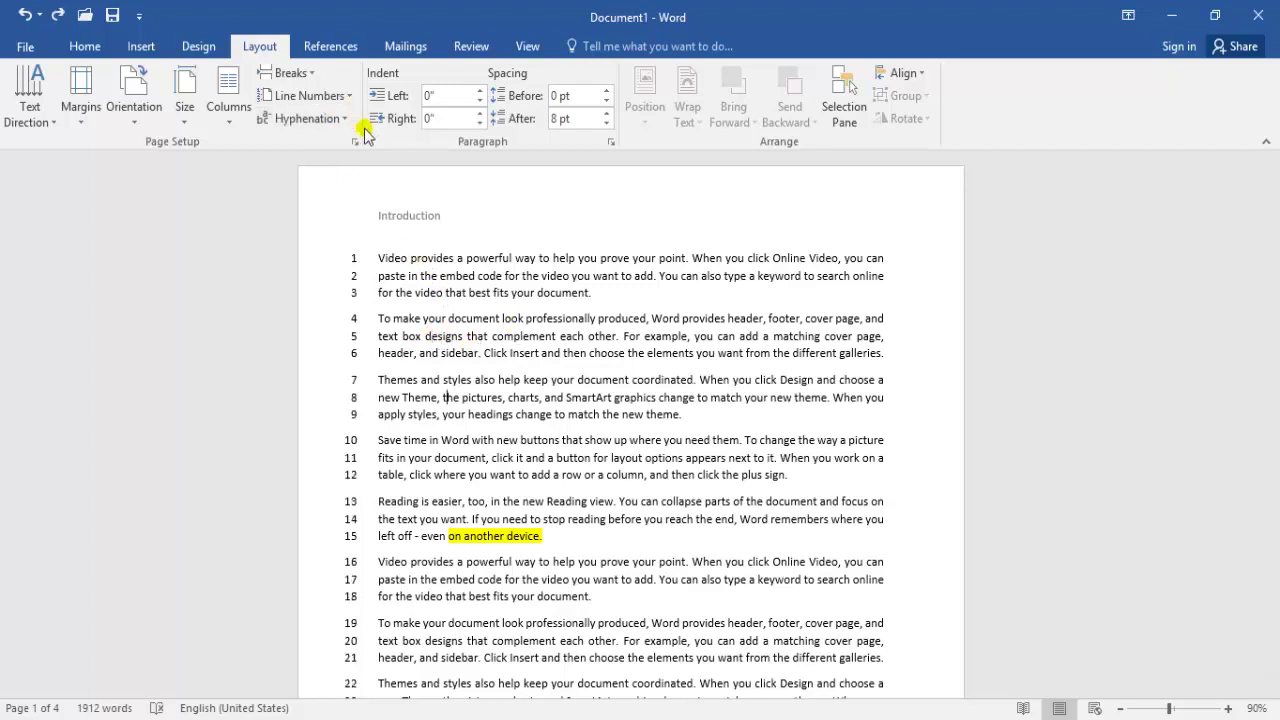
{"action": "left_click", "coordinate": [350, 96]}
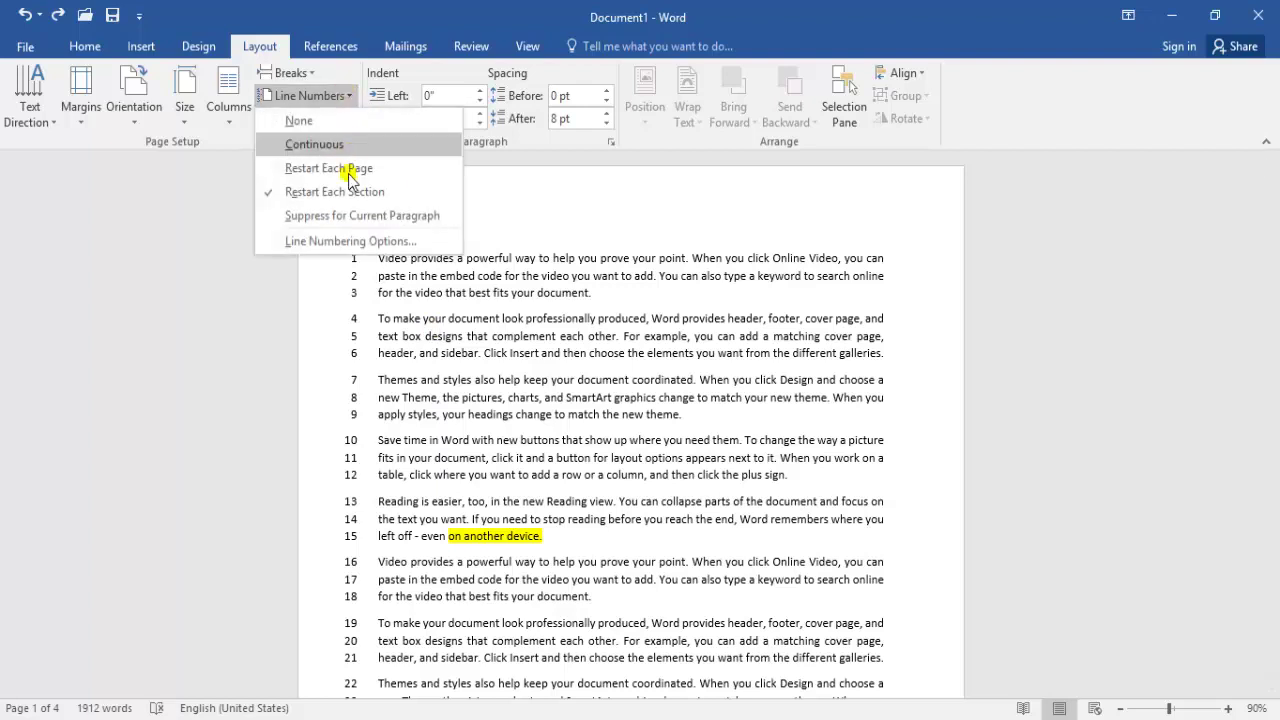
{"action": "left_click", "coordinate": [349, 214]}
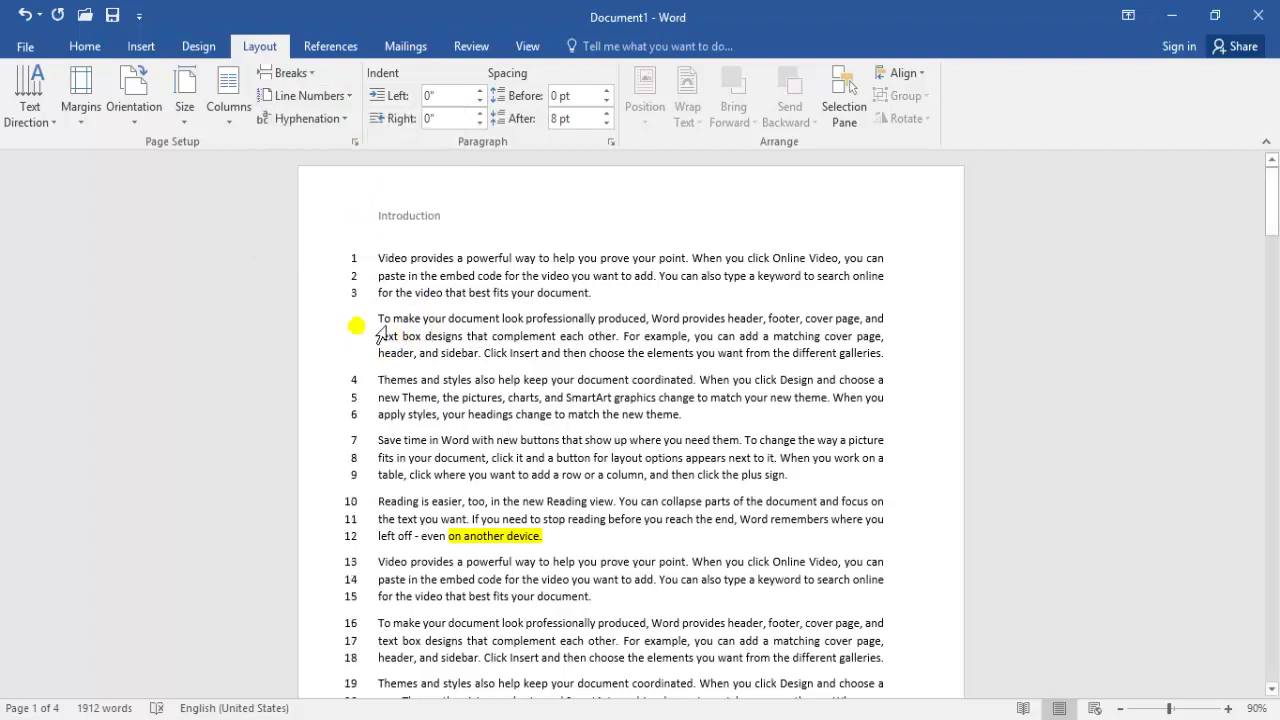
{"action": "left_click", "coordinate": [345, 96]}
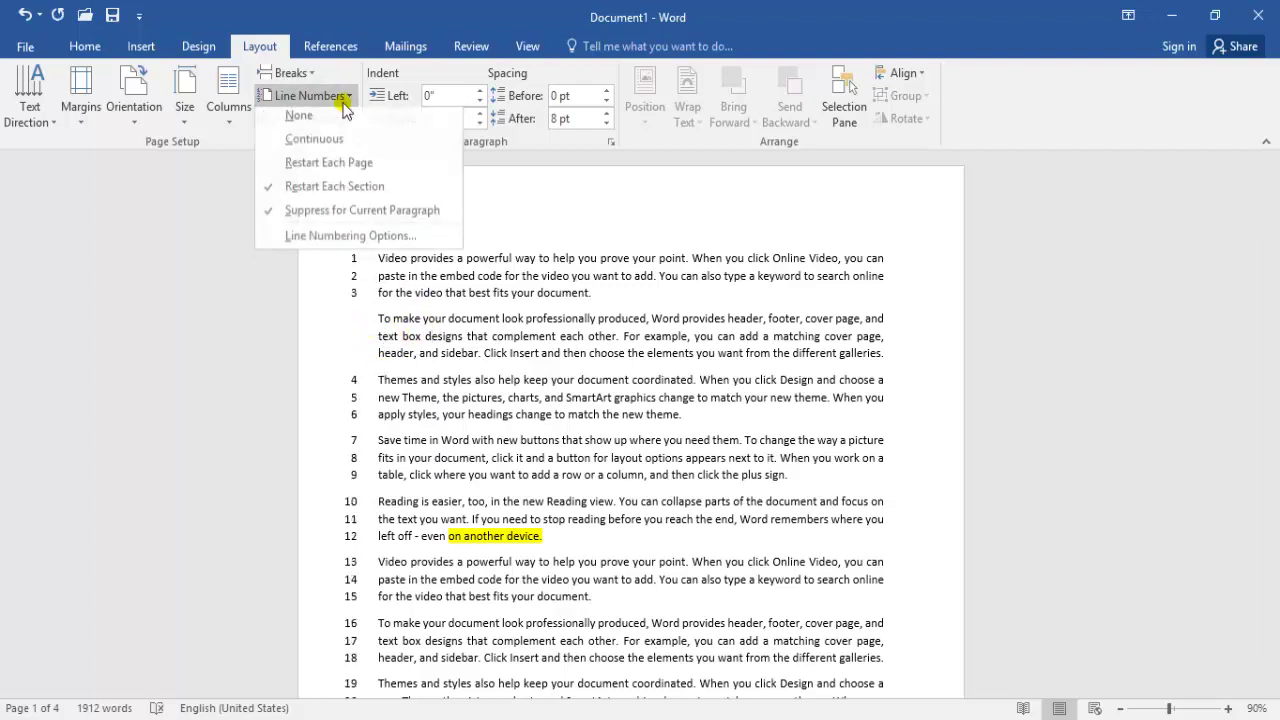
{"action": "left_click", "coordinate": [327, 243]}
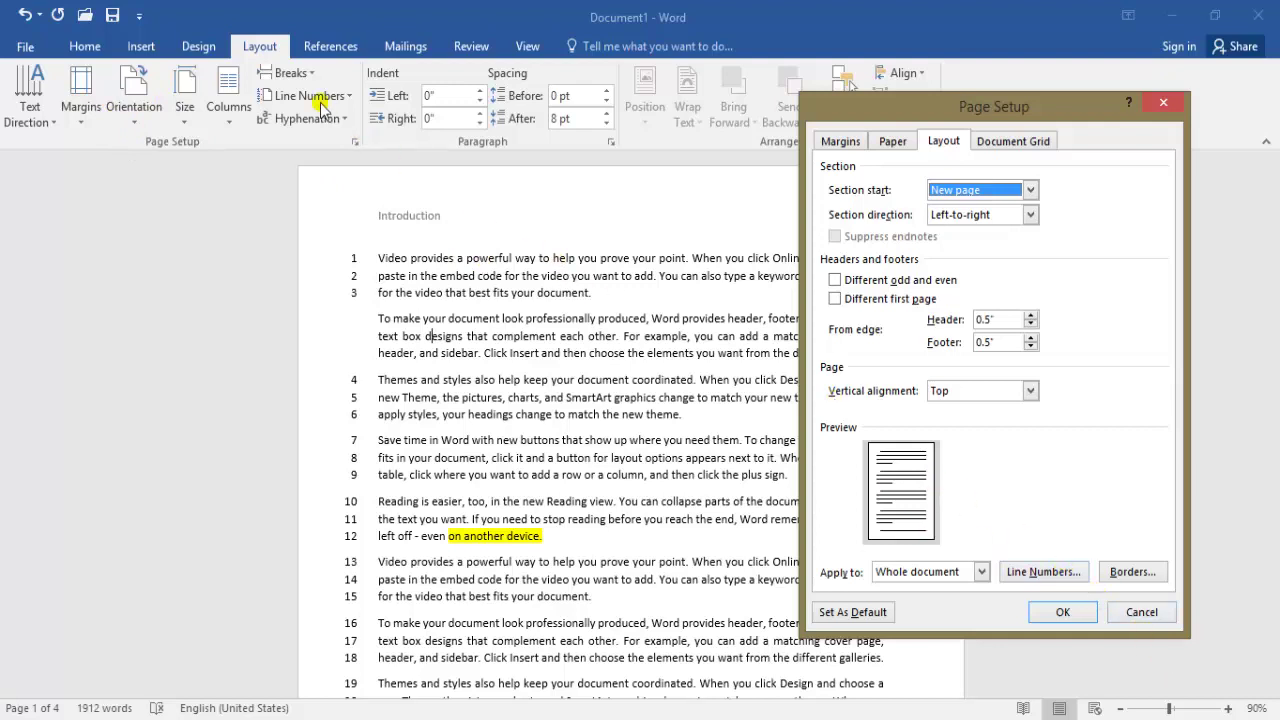
Set line numbers 1.1" from text, restarting on each page, and apply in Page Setup
{"action": "left_click", "coordinate": [1043, 571]}
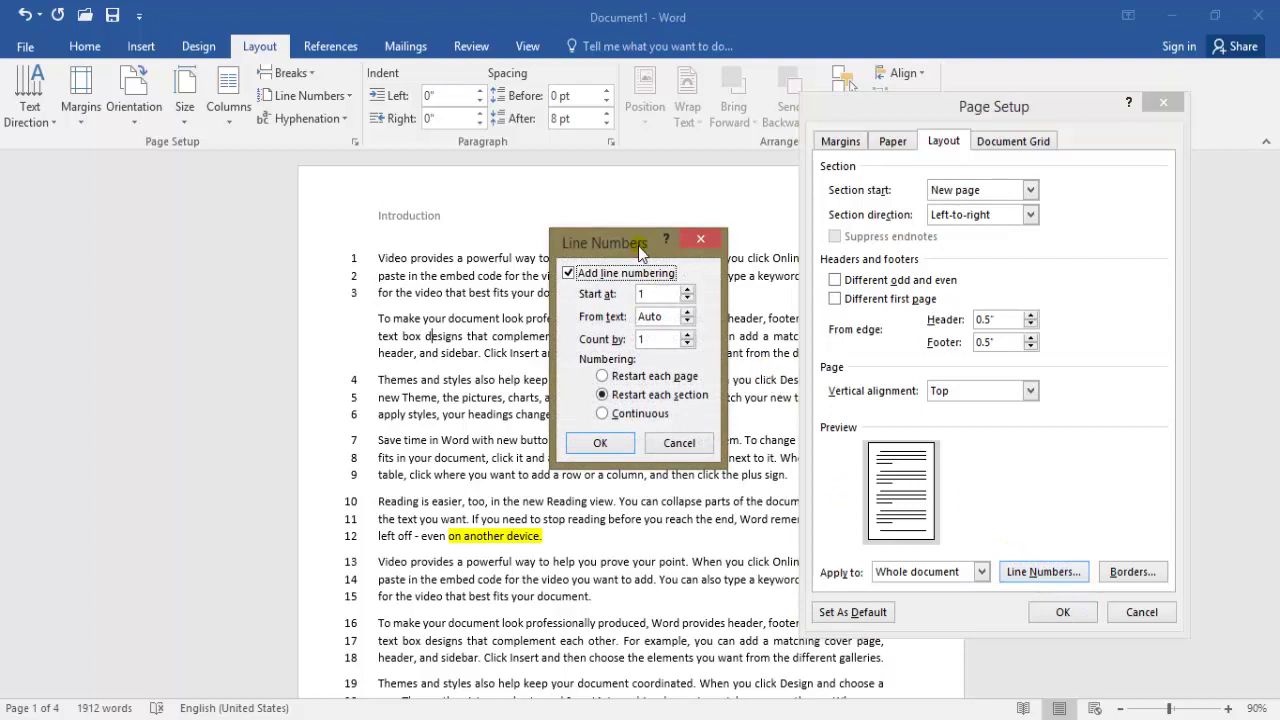
{"action": "left_click_drag", "start_coordinate": [639, 249], "coordinate": [934, 189]}
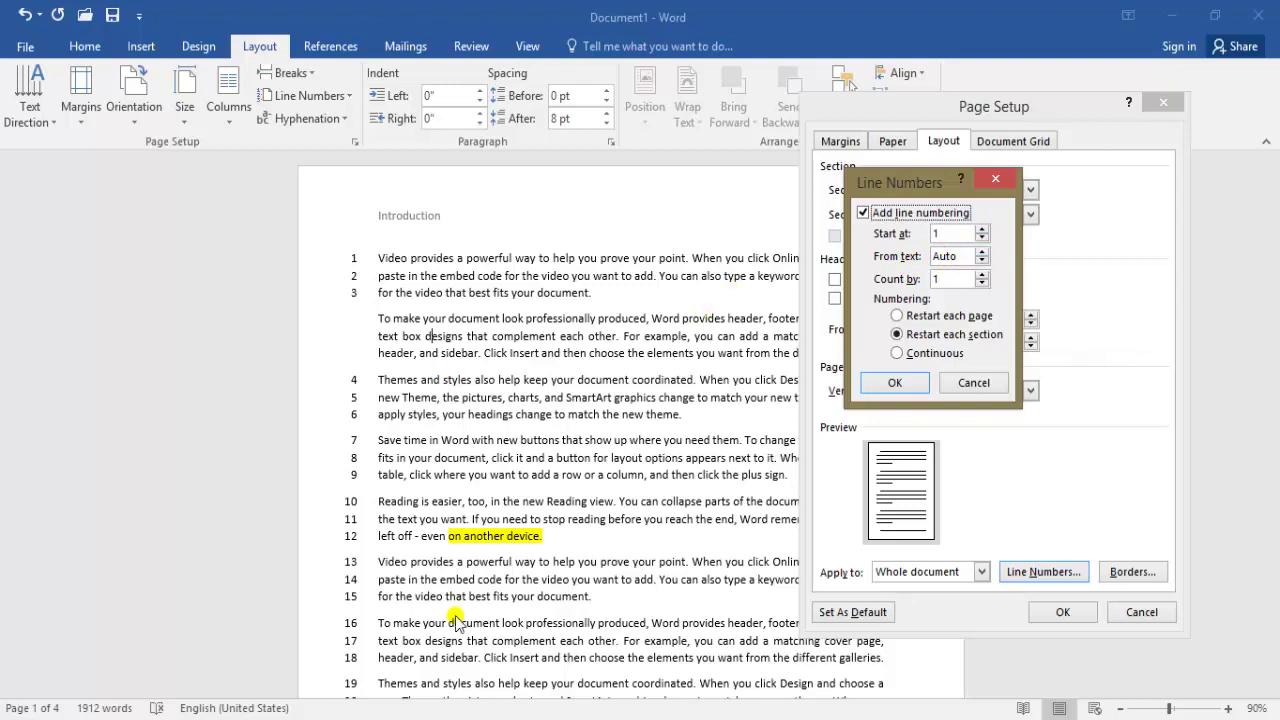
{"action": "left_click", "coordinate": [982, 251]}
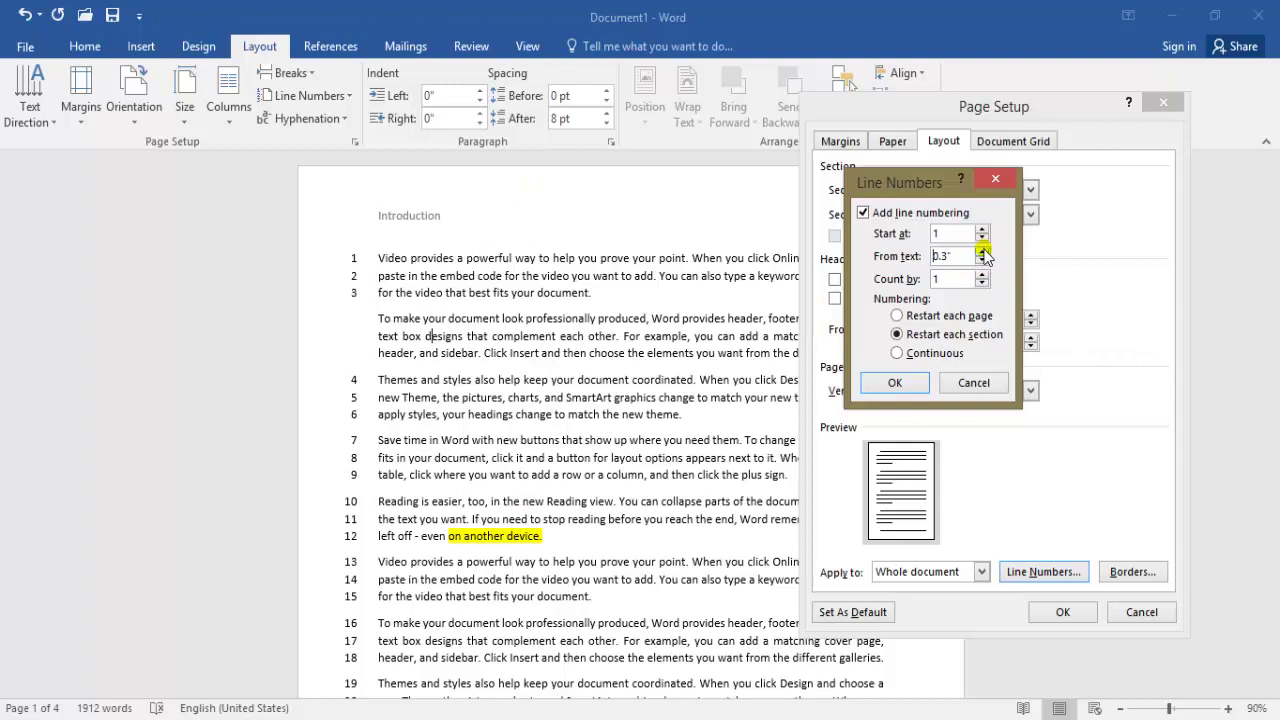
{"action": "left_click", "coordinate": [983, 251]}
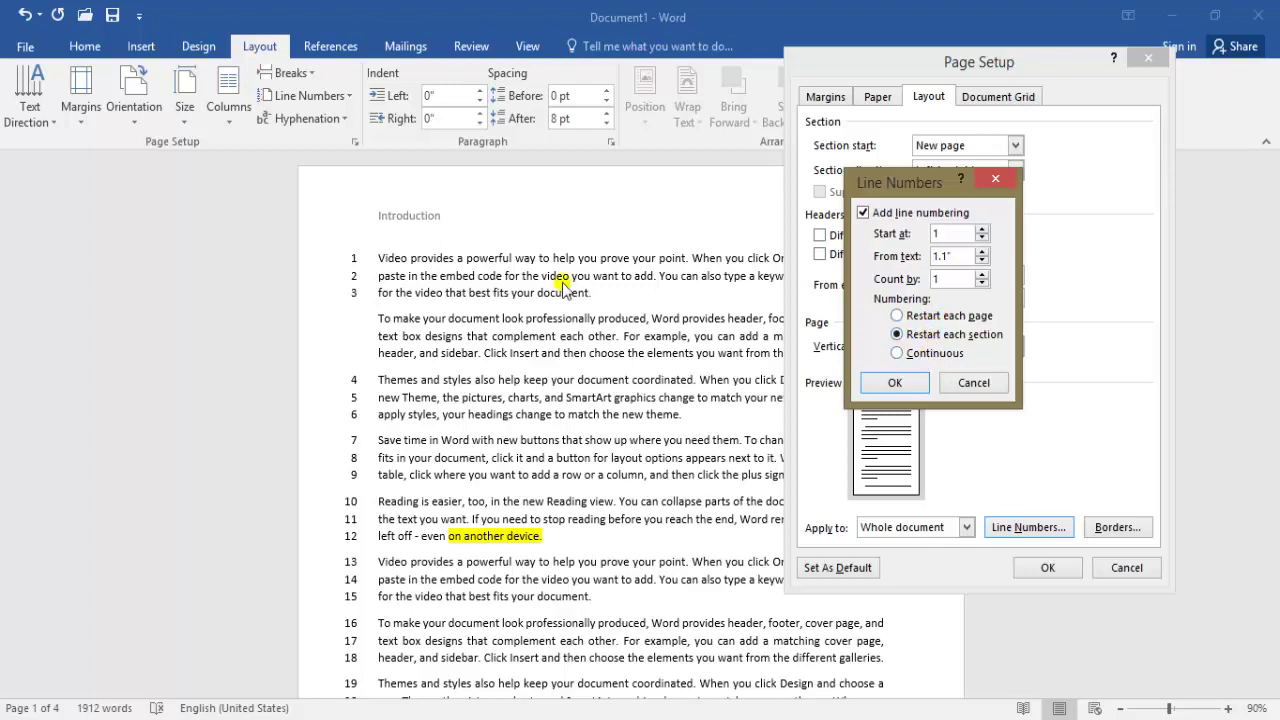
{"action": "left_click", "coordinate": [930, 316]}
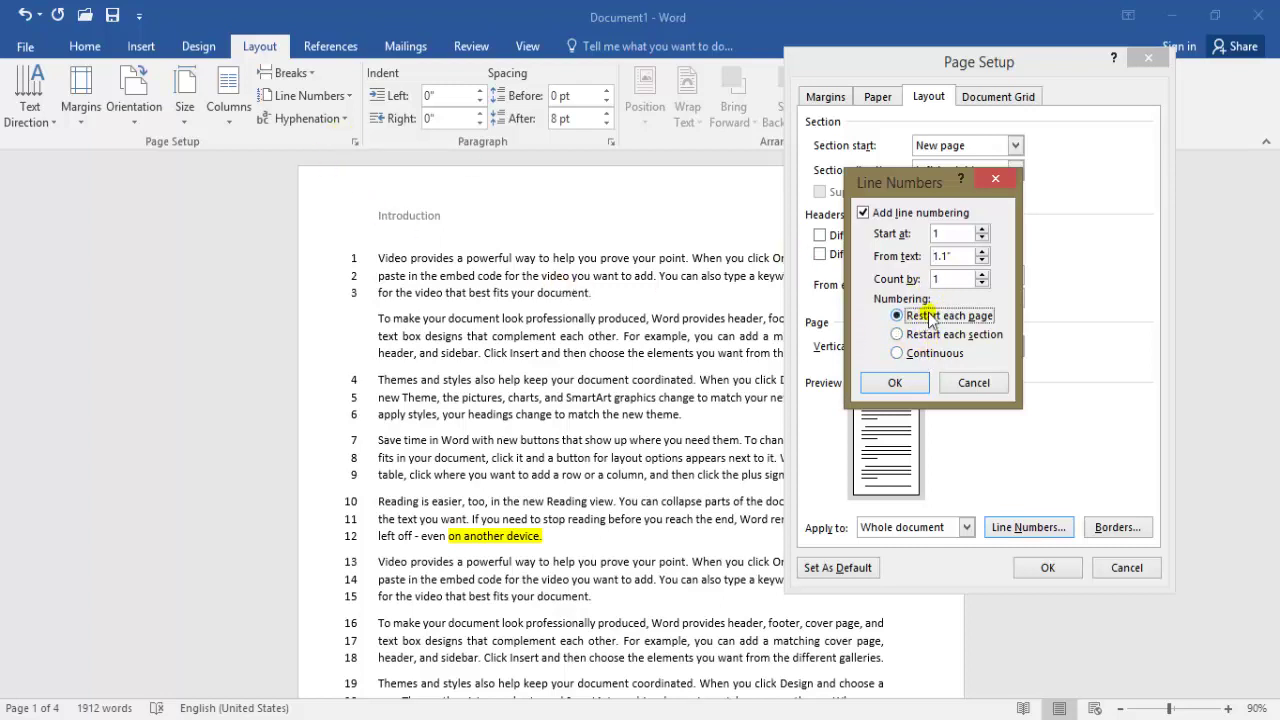
{"action": "left_click", "coordinate": [918, 336]}
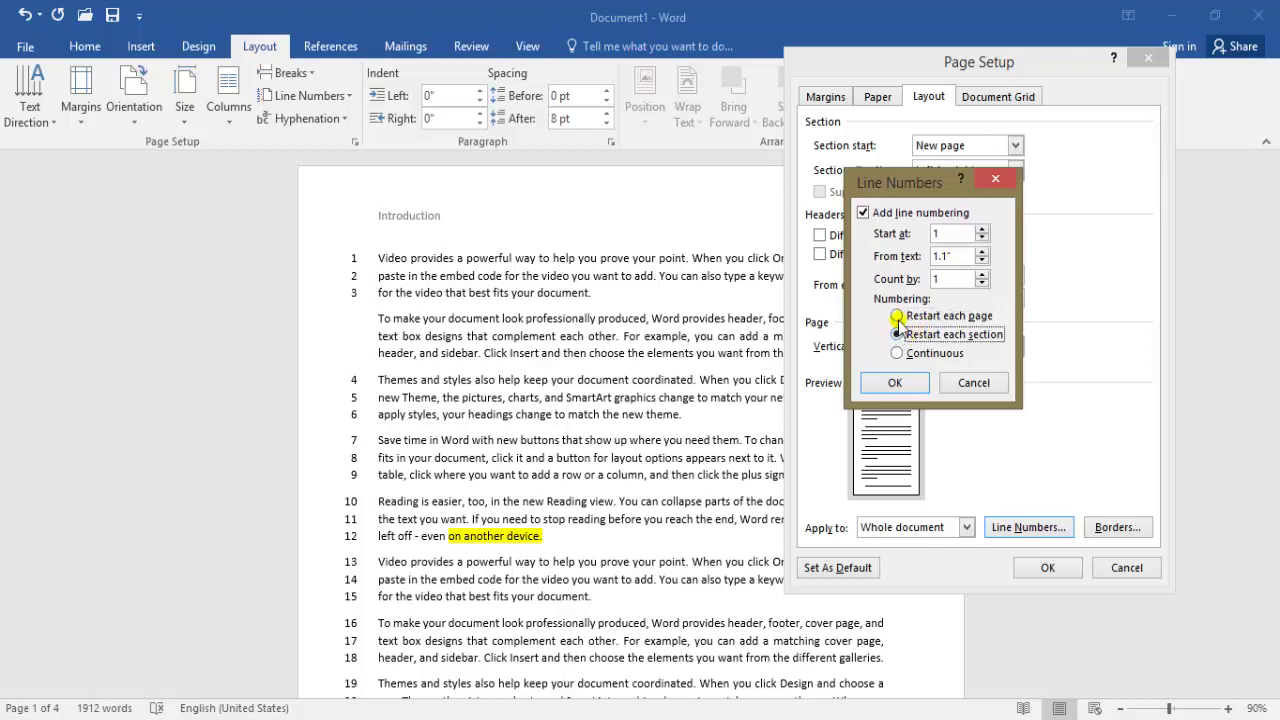
{"action": "left_click", "coordinate": [898, 317]}
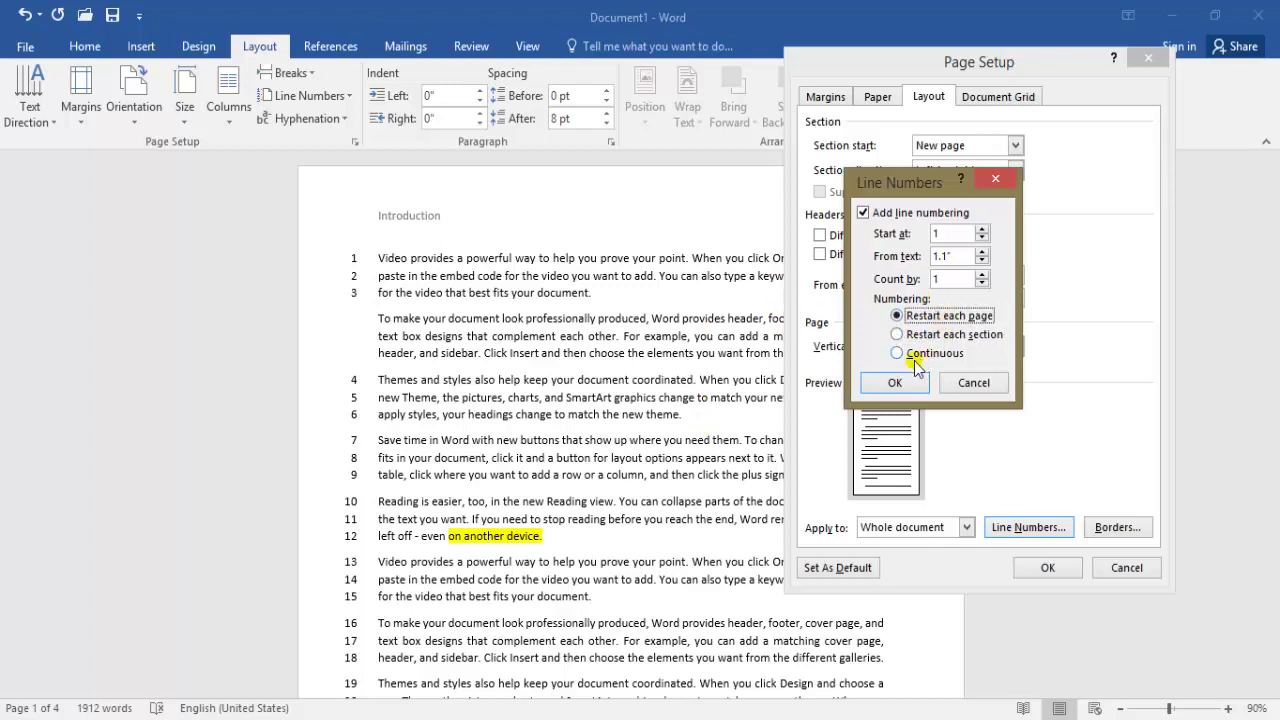
{"action": "left_click", "coordinate": [896, 382]}
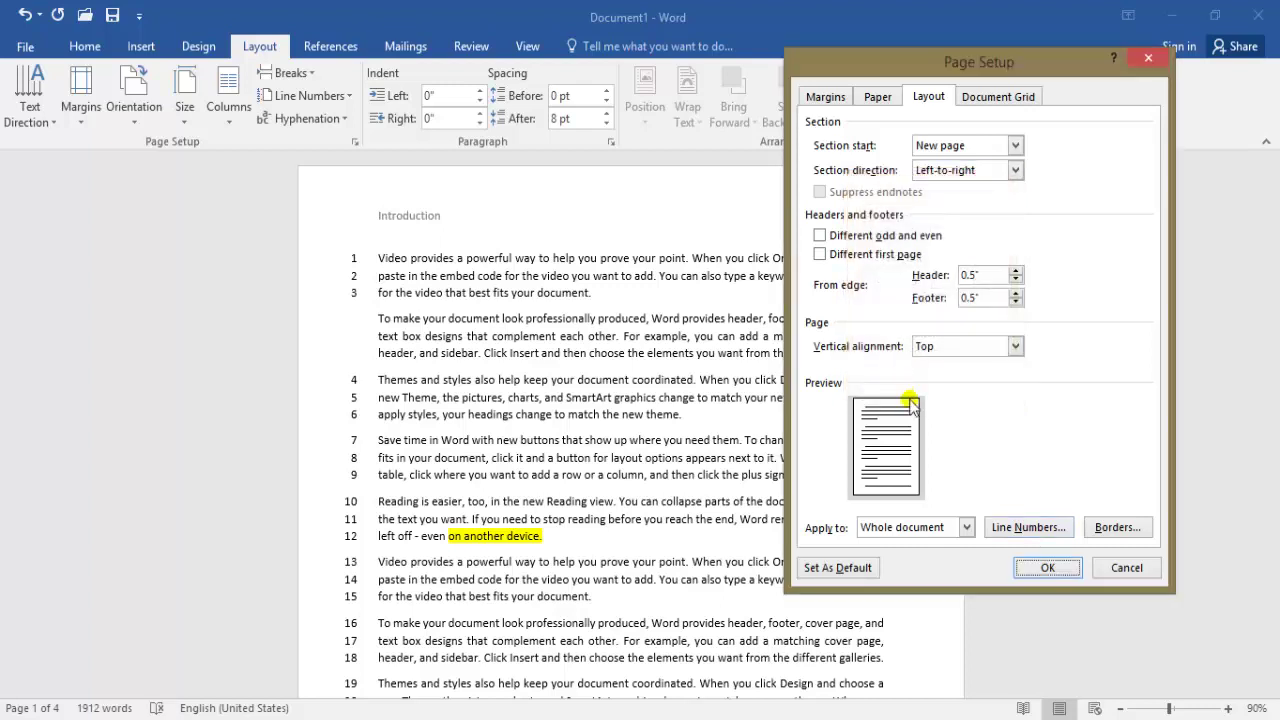
{"action": "left_click", "coordinate": [1045, 568]}
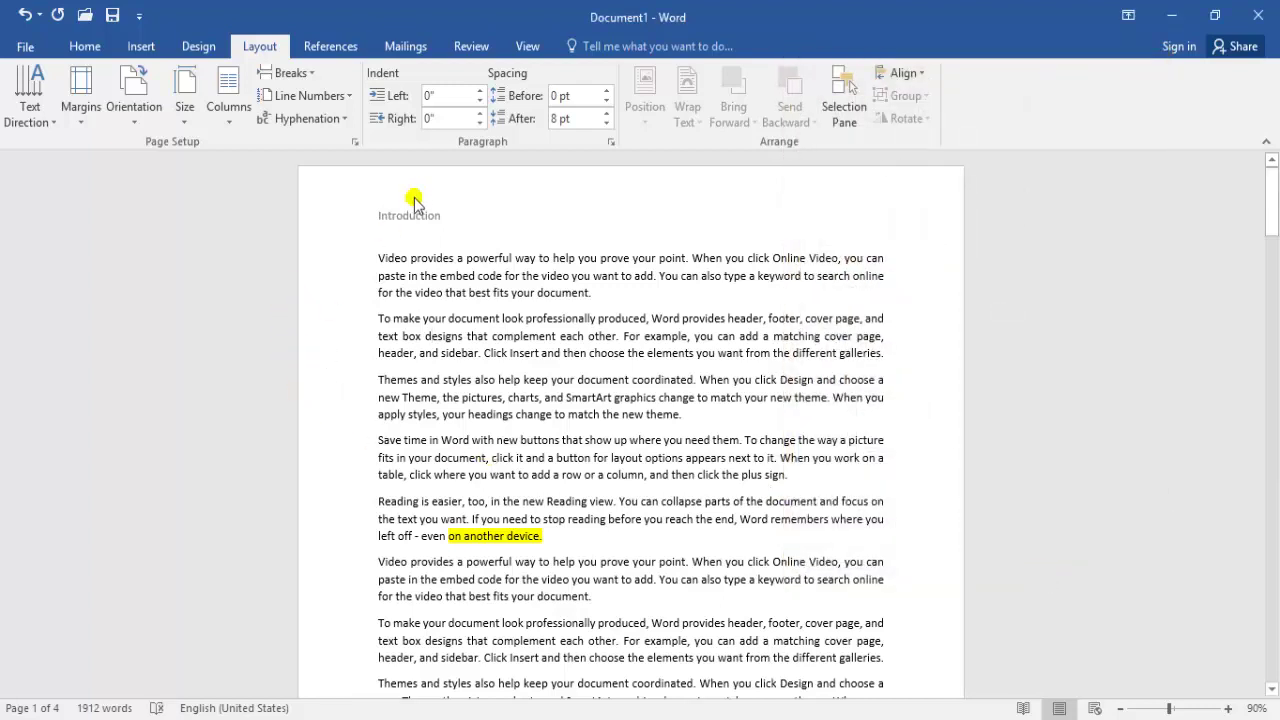
Reduce the line numbers' distance from text to 1" and apply it
{"action": "left_click", "coordinate": [355, 142]}
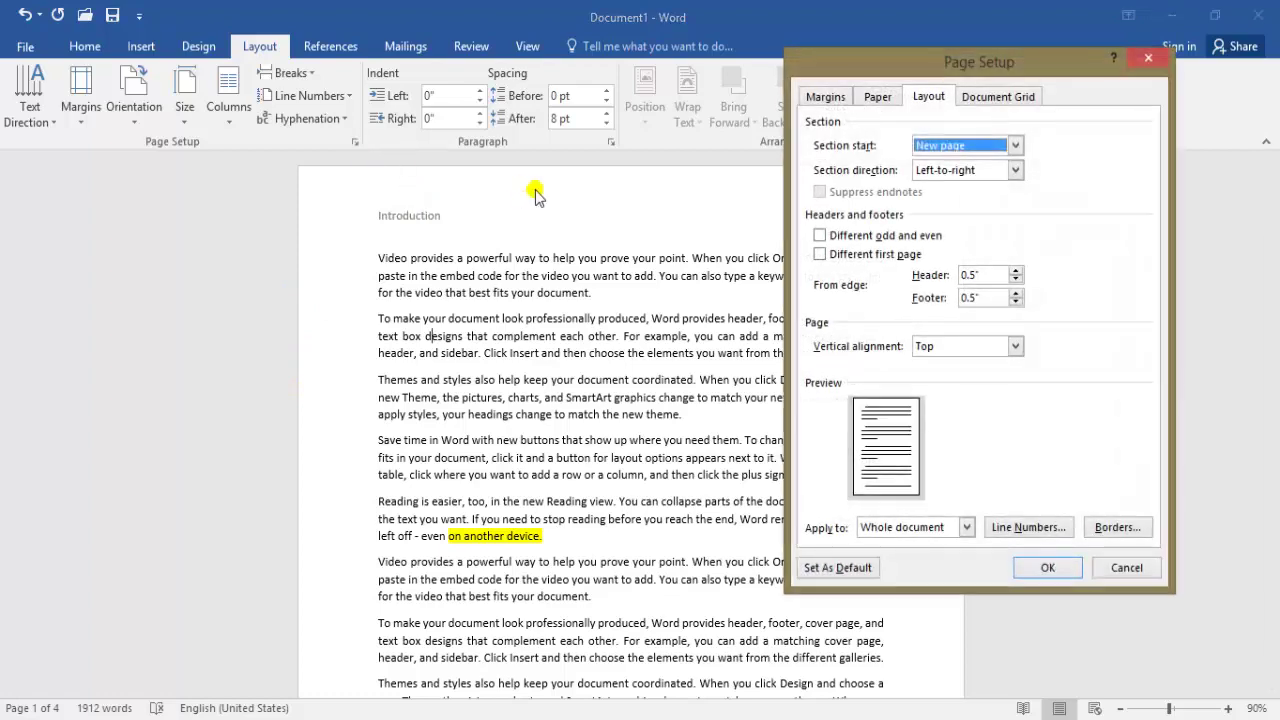
{"action": "left_click", "coordinate": [1030, 527]}
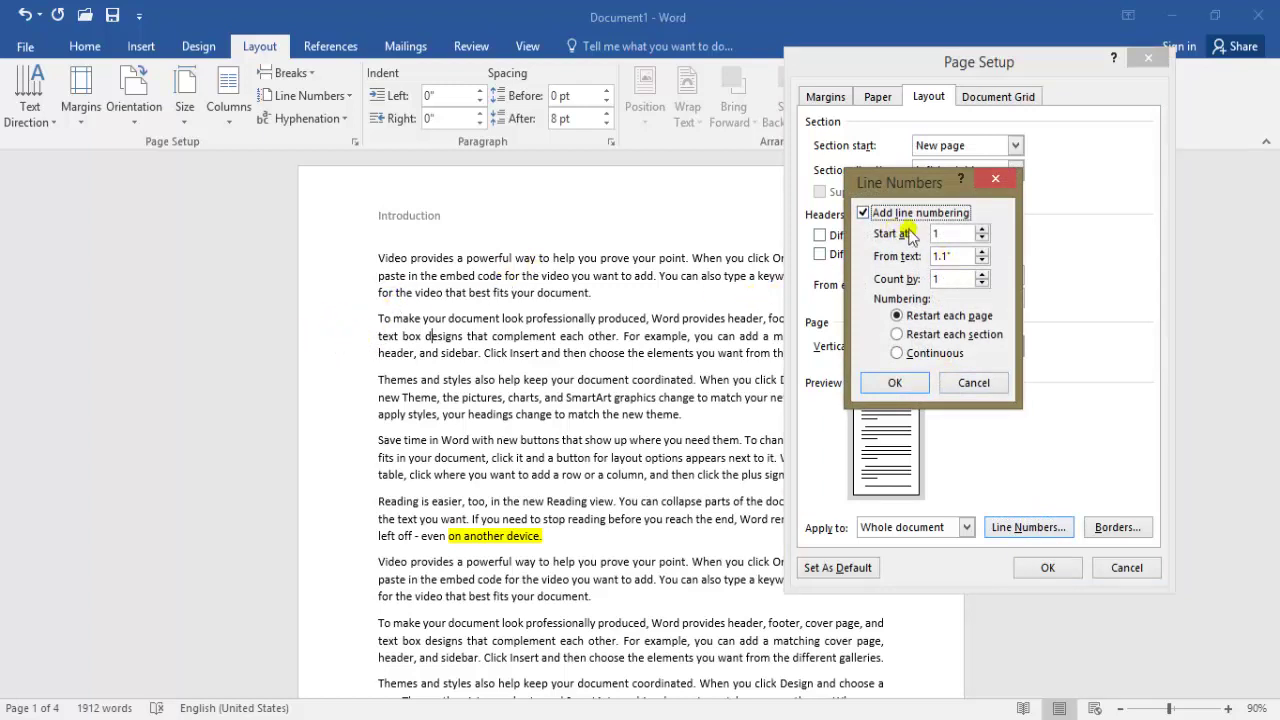
{"action": "left_click", "coordinate": [982, 261]}
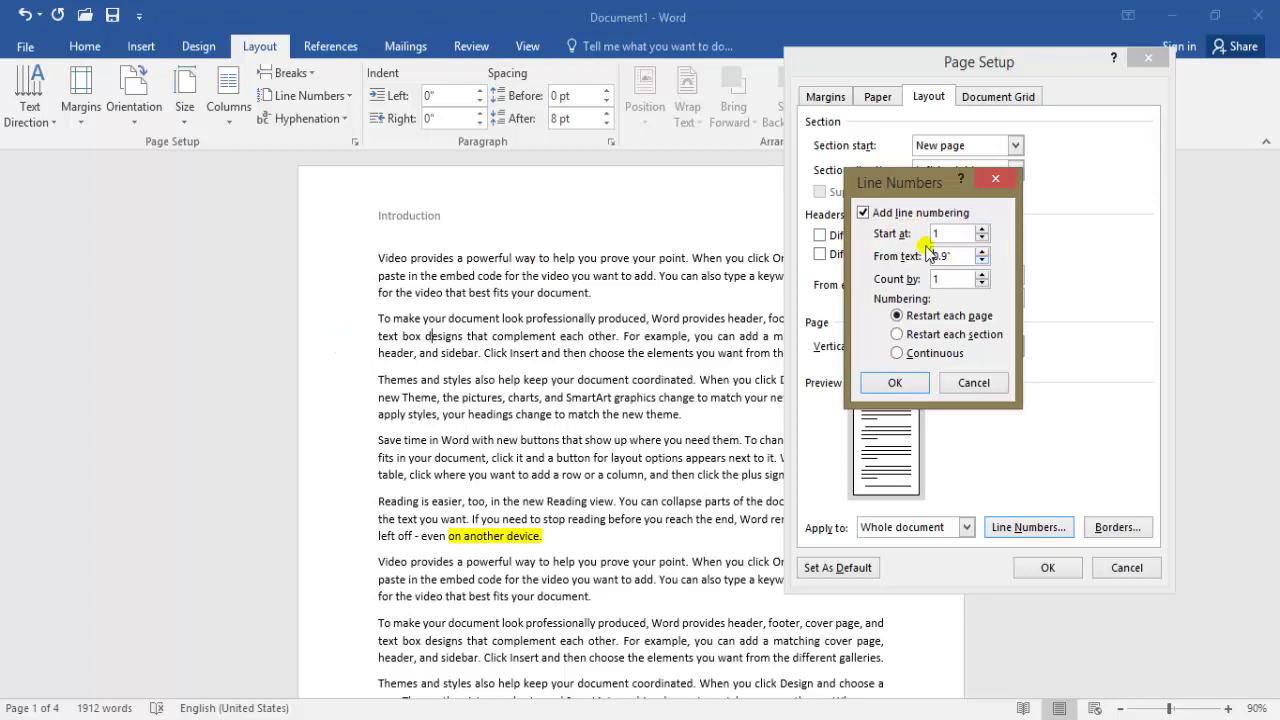
{"action": "left_click", "coordinate": [900, 384]}
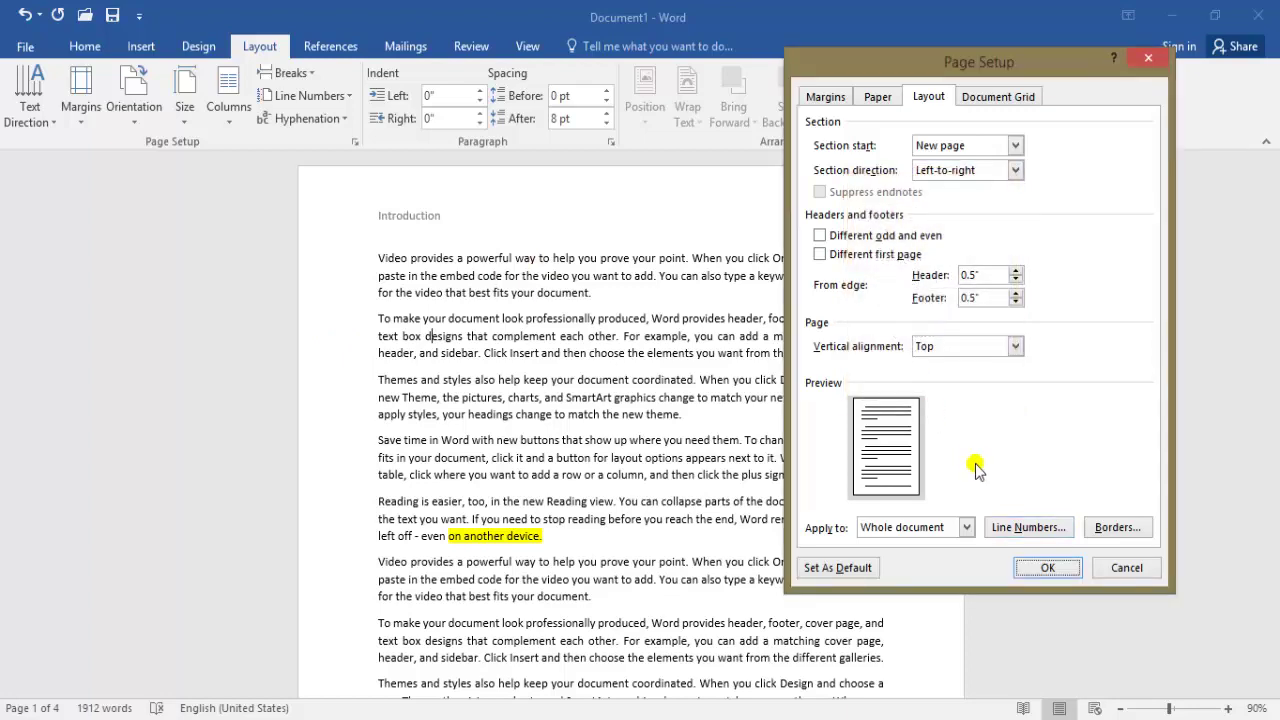
{"action": "left_click", "coordinate": [1047, 567]}
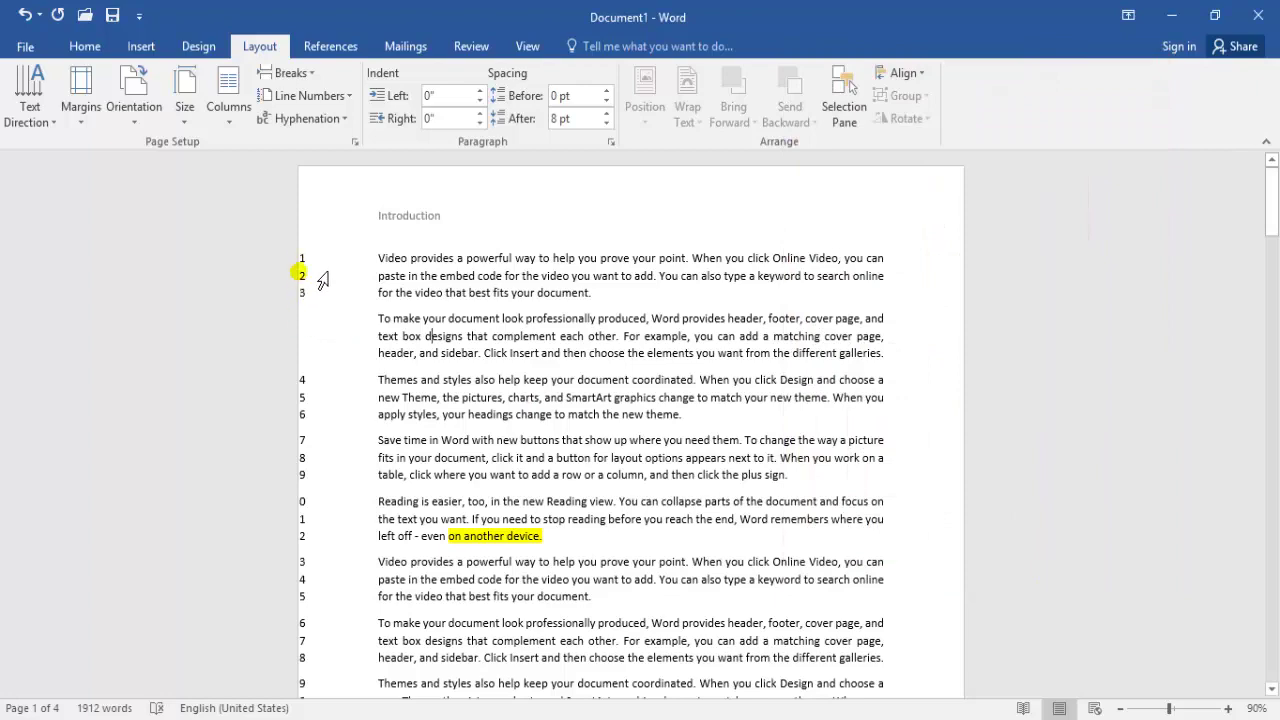
Adjust the line numbers' distance from text again and apply the change
{"action": "left_click", "coordinate": [355, 141]}
{"action": "left_click", "coordinate": [1030, 527]}
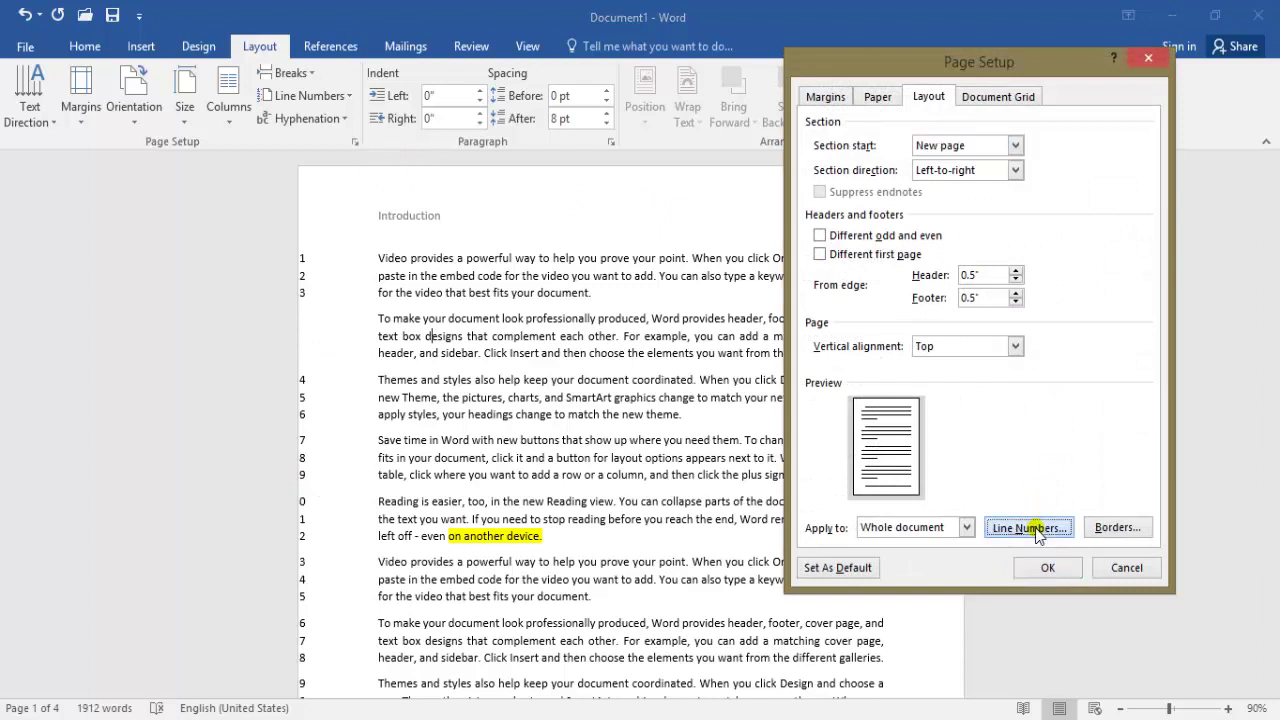
{"action": "left_click", "coordinate": [981, 252]}
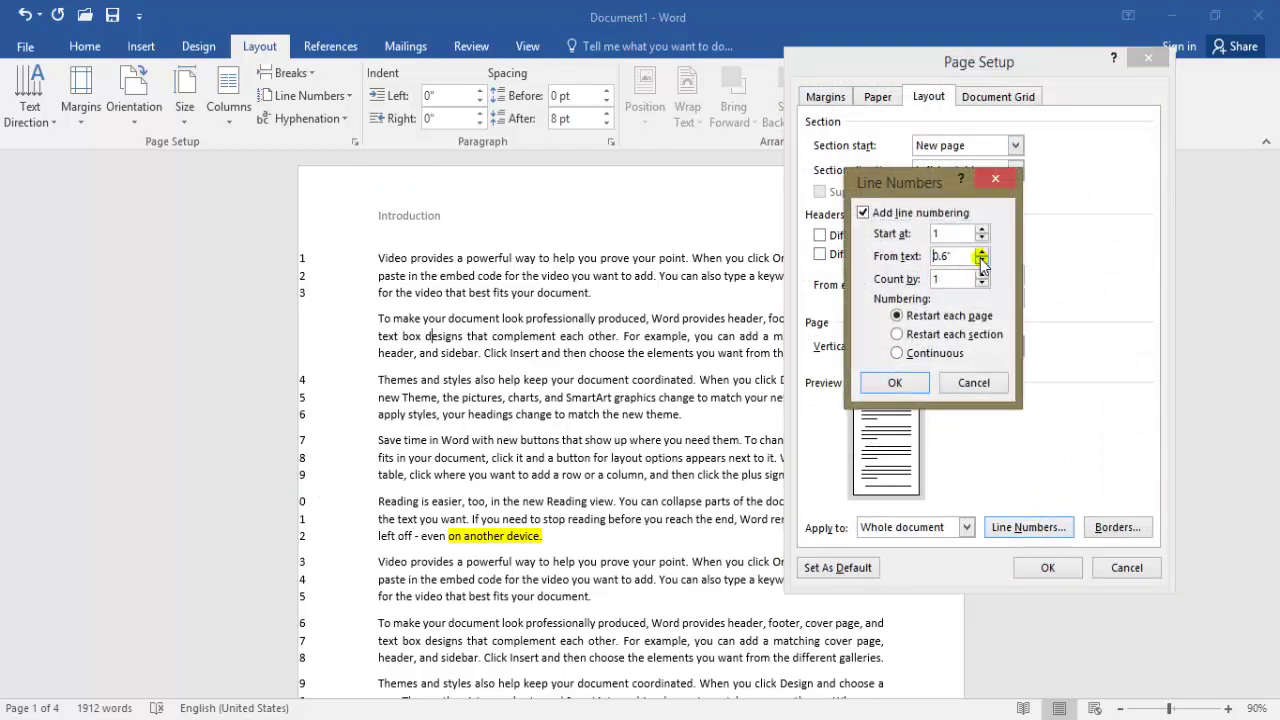
{"action": "left_click", "coordinate": [898, 383]}
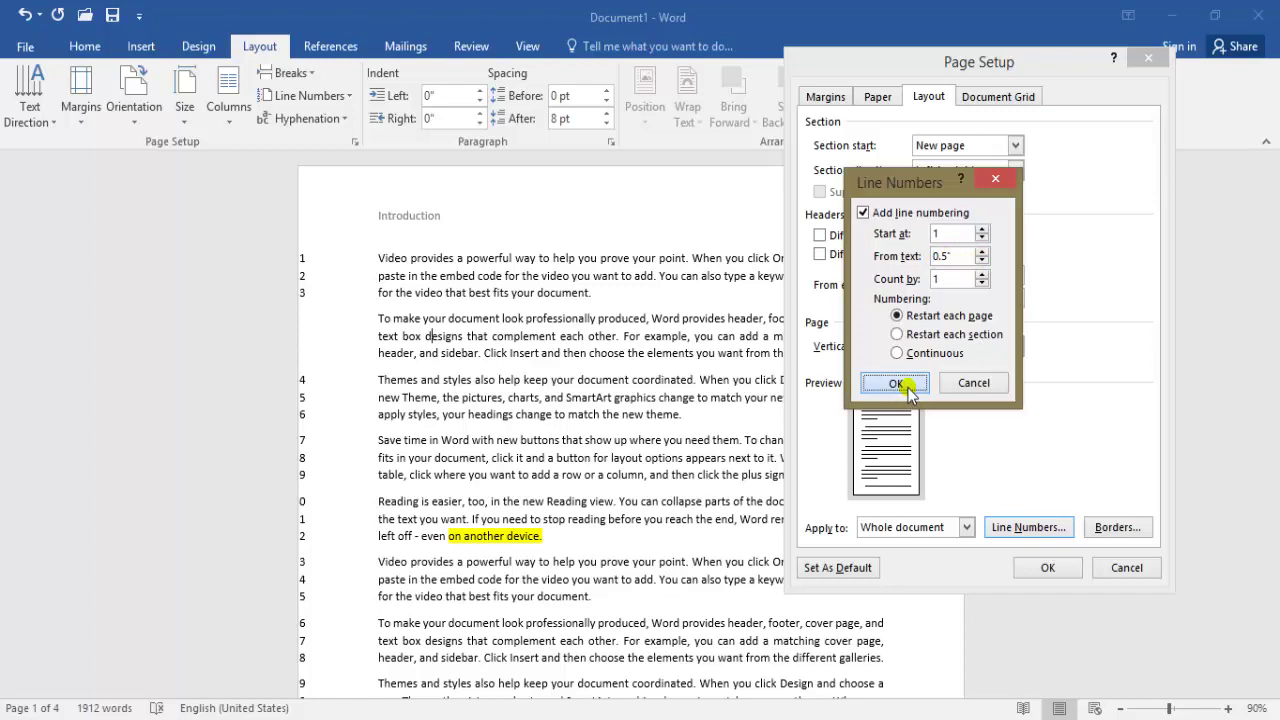
{"action": "left_click", "coordinate": [1043, 567]}
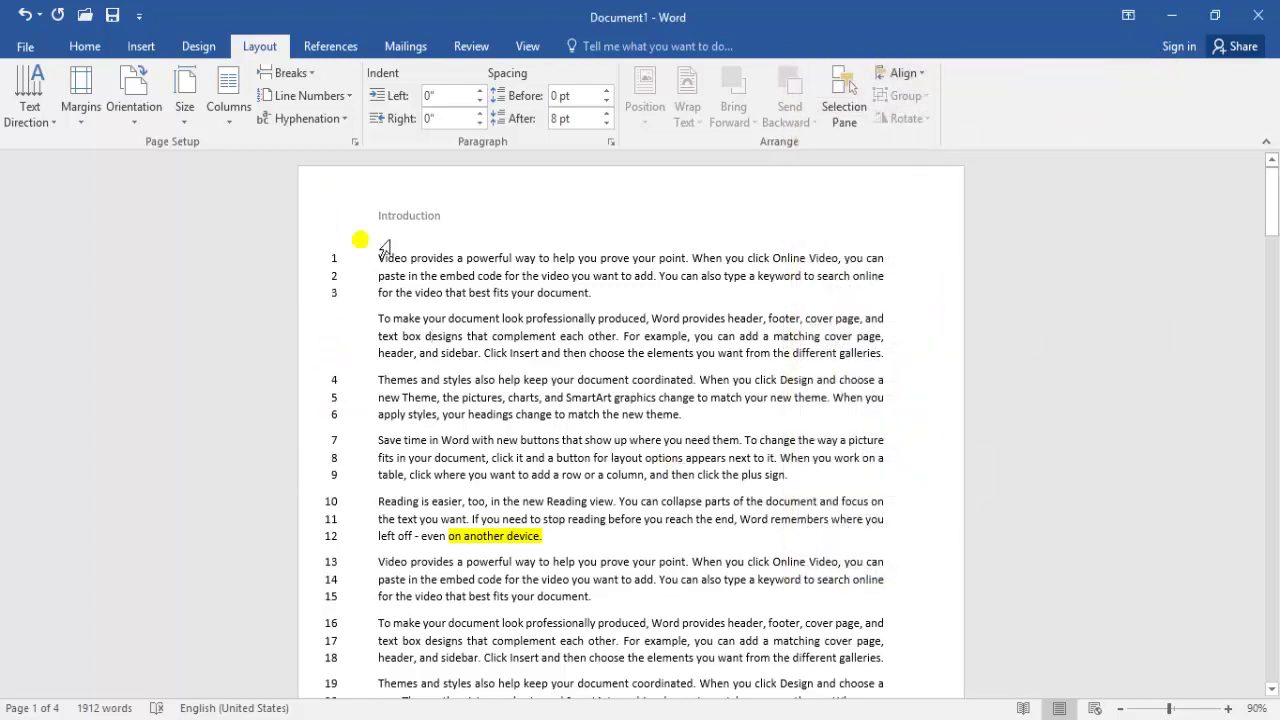
Set the line numbers' distance from text back to Auto
{"action": "left_click", "coordinate": [354, 142]}
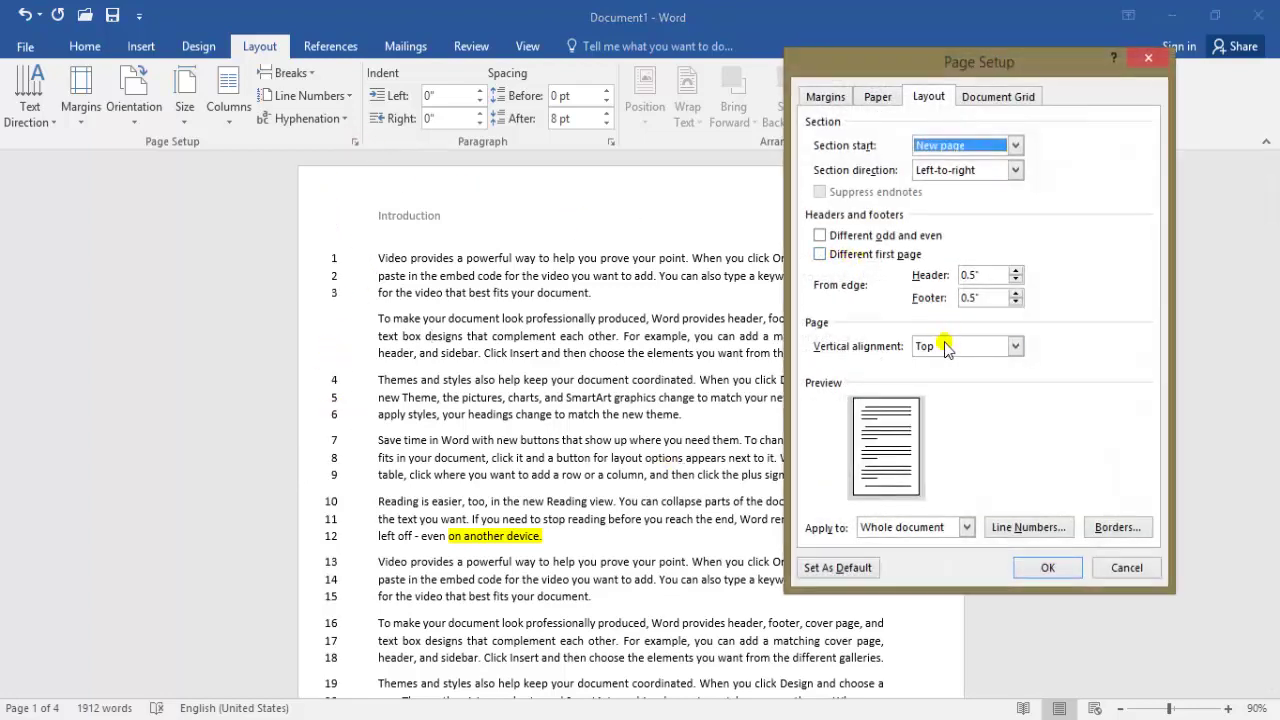
{"action": "left_click", "coordinate": [1020, 527]}
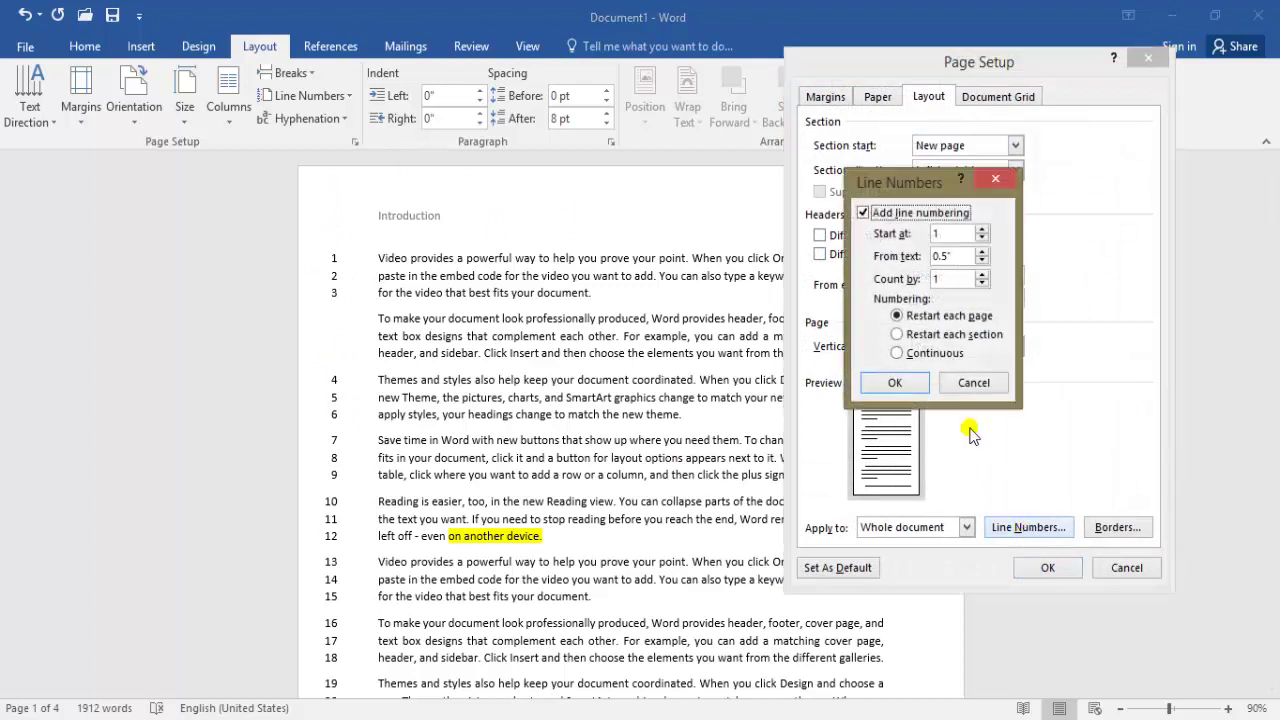
{"action": "left_click", "coordinate": [982, 261]}
{"action": "left_click", "coordinate": [982, 261]}
{"action": "left_click", "coordinate": [982, 261]}
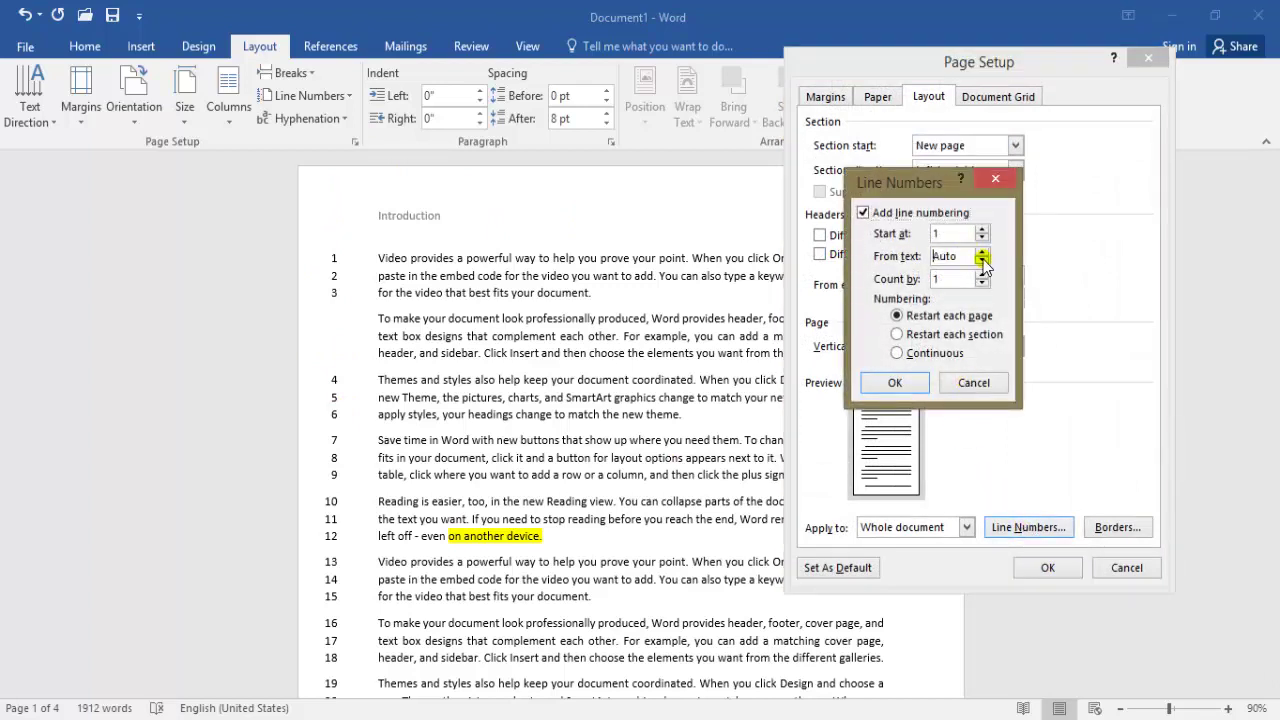
{"action": "left_click", "coordinate": [941, 258]}
{"action": "left_click", "coordinate": [895, 382]}
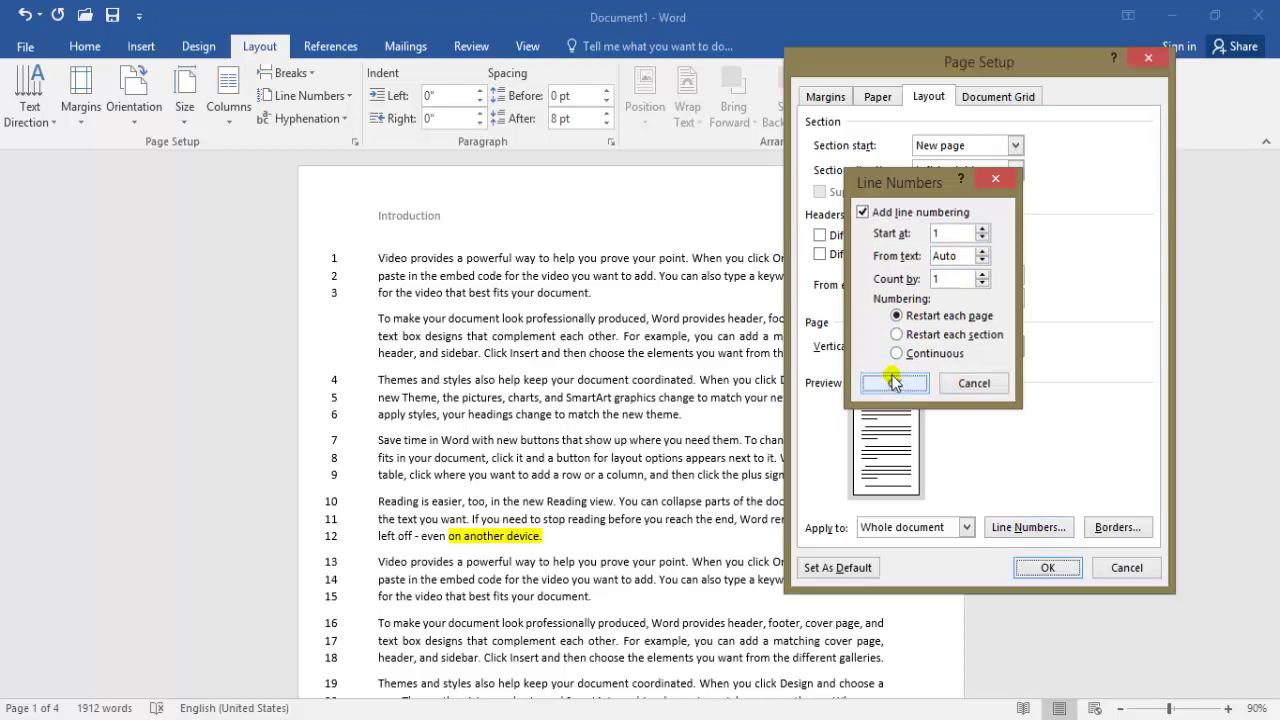
{"action": "left_click", "coordinate": [1040, 565]}
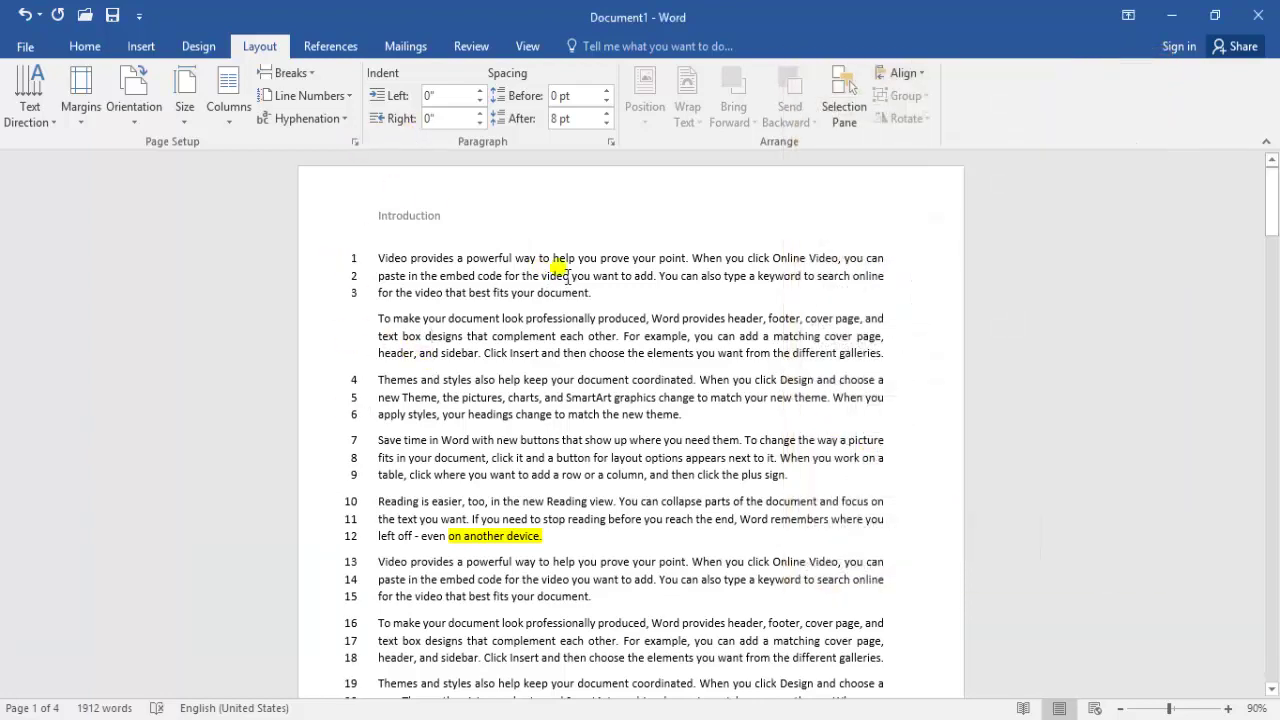
{"action": "left_click", "coordinate": [354, 142]}
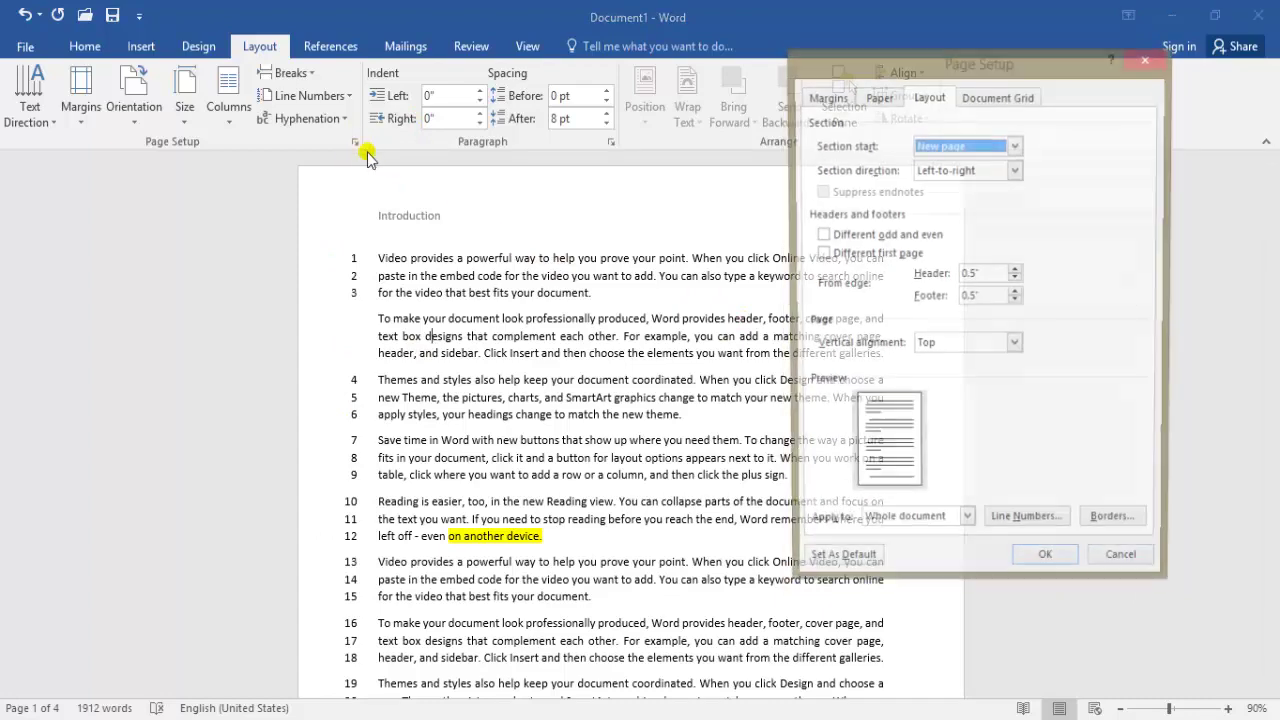
Set line numbering Count by to 2 so only every second line is numbered
{"action": "left_click", "coordinate": [1060, 527]}
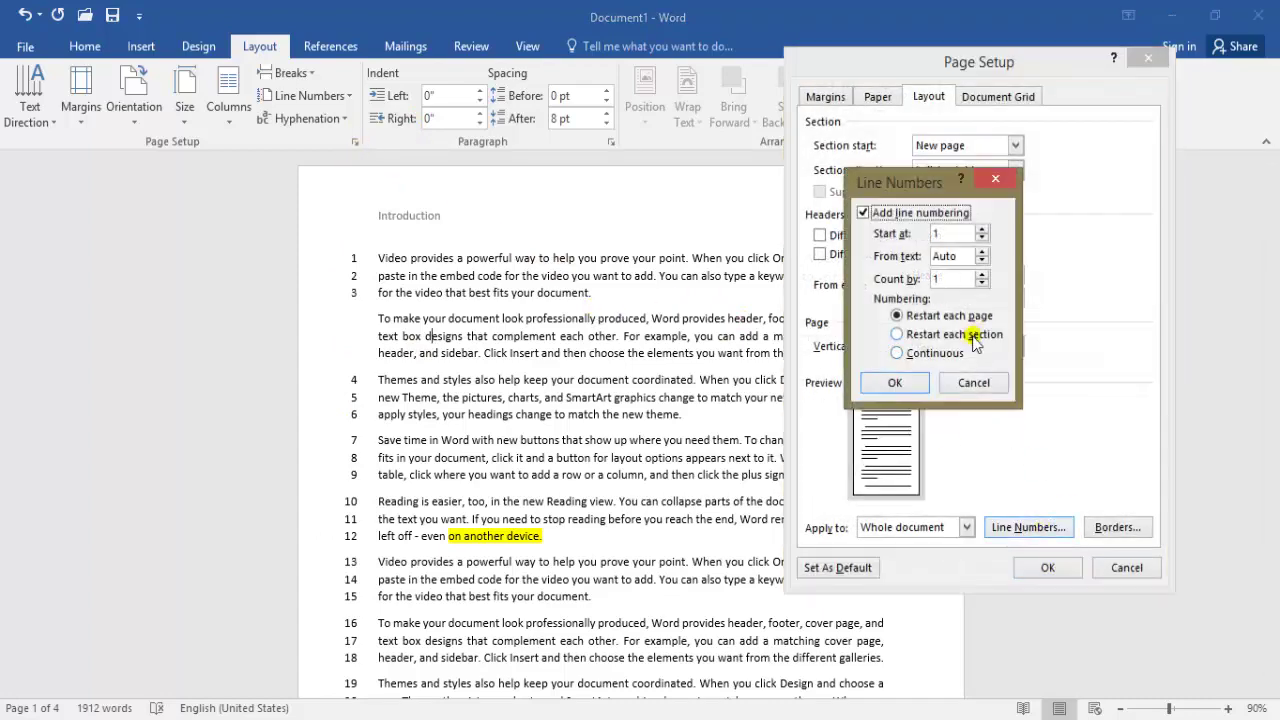
{"action": "left_click", "coordinate": [983, 276]}
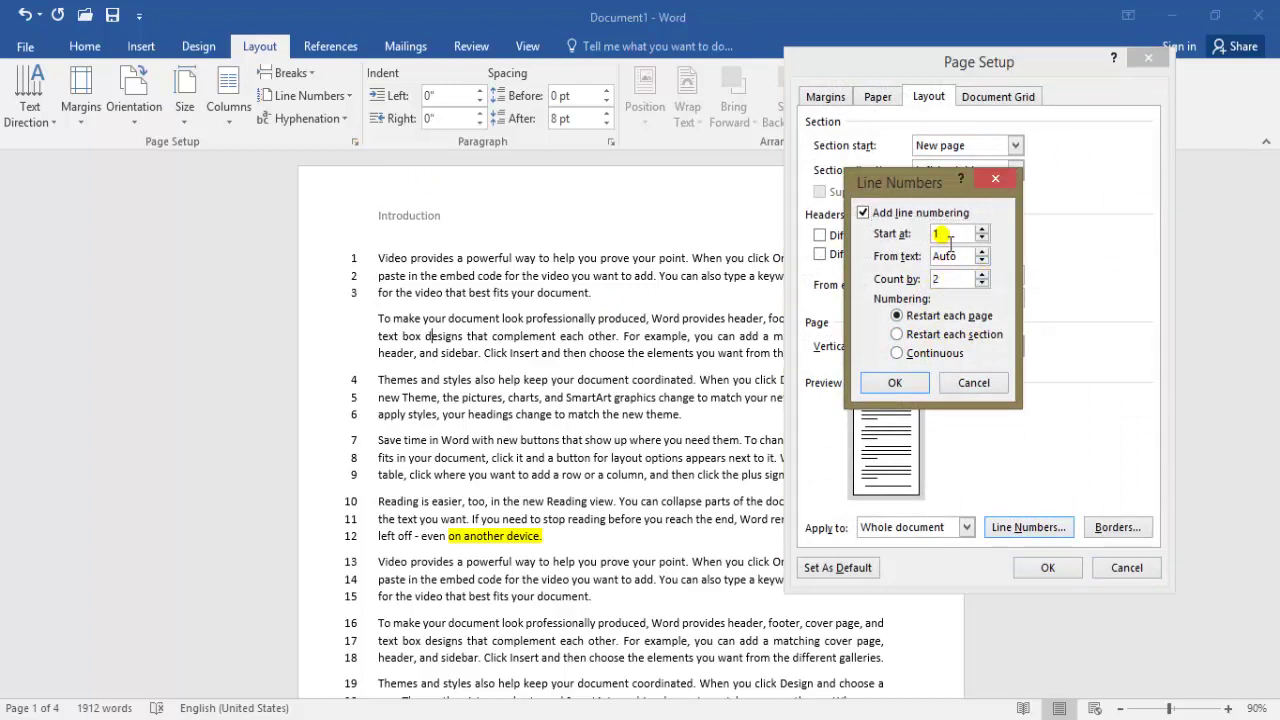
{"action": "left_click", "coordinate": [895, 382]}
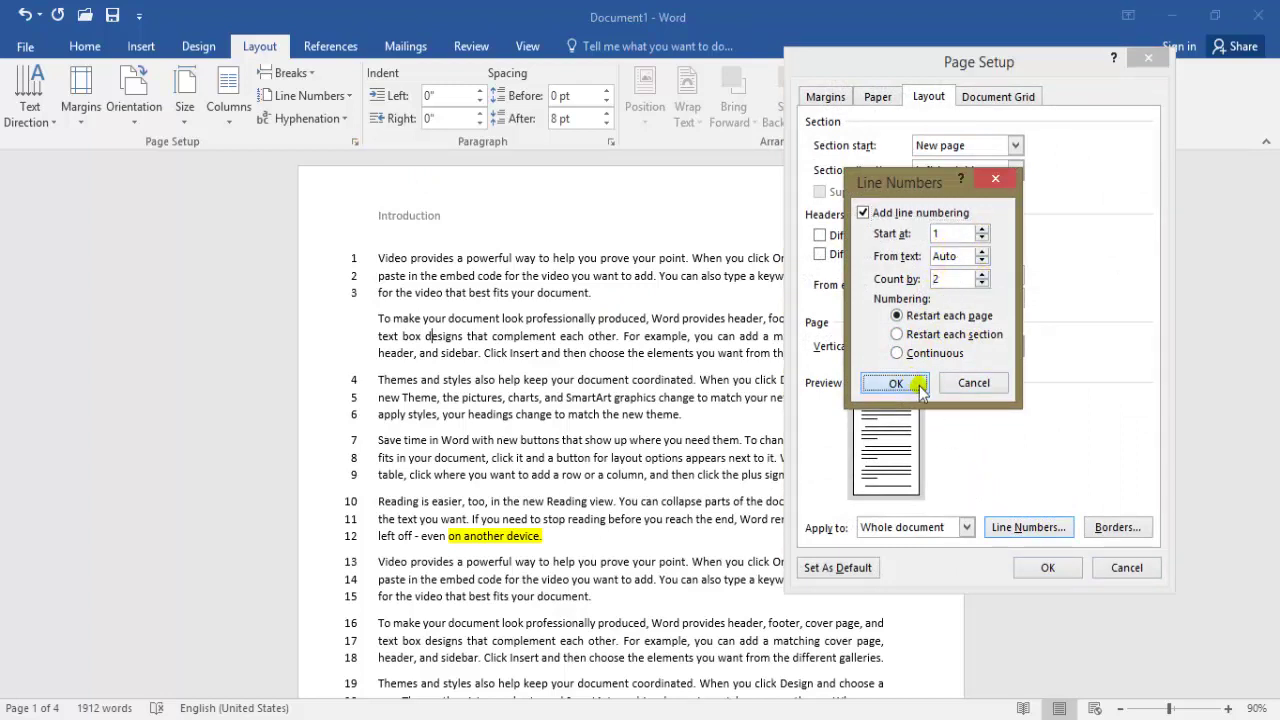
{"action": "left_click", "coordinate": [895, 382]}
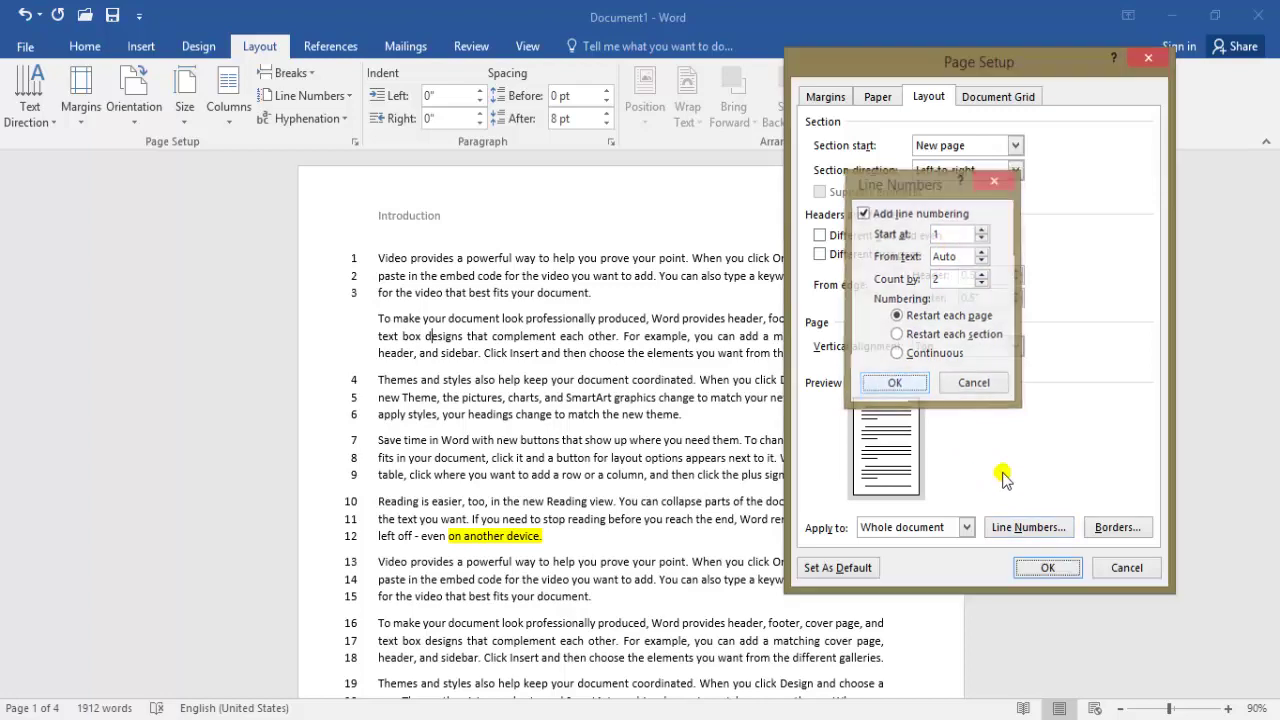
{"action": "left_click", "coordinate": [1046, 570]}
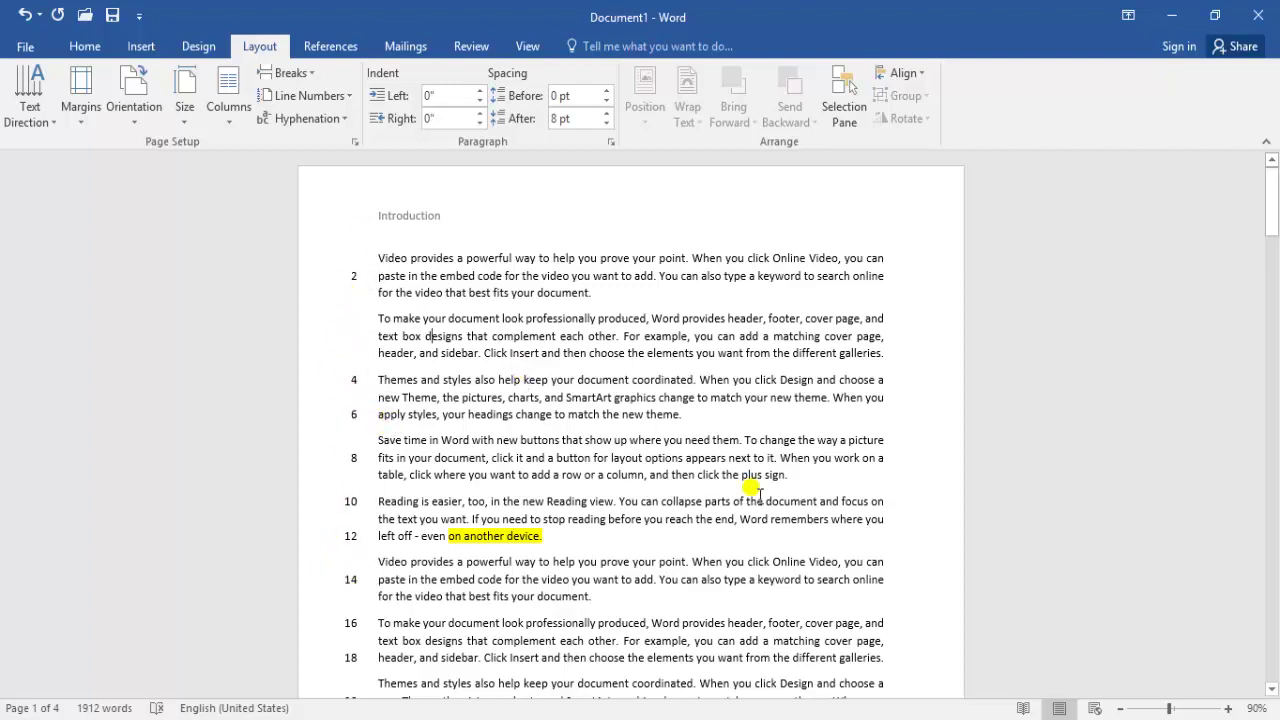
Restore line numbering Count by to 1 and close Page Setup
{"action": "left_click", "coordinate": [355, 143]}
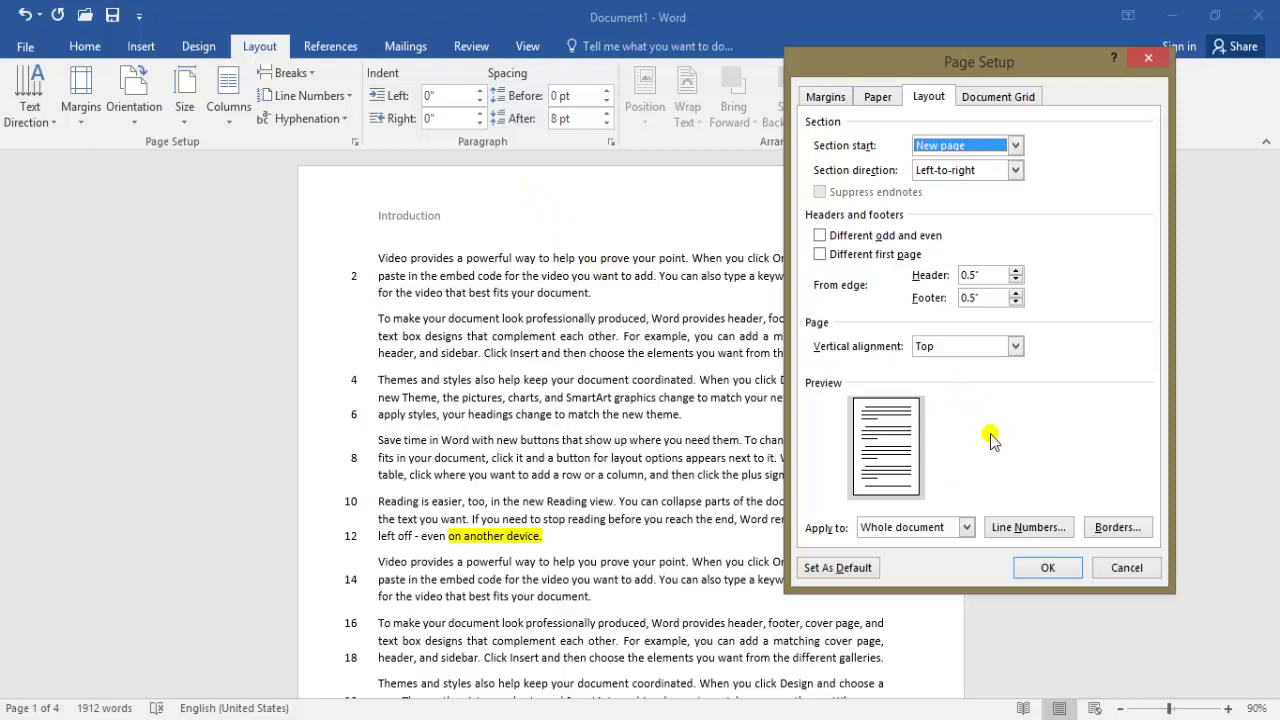
{"action": "left_click", "coordinate": [1030, 527]}
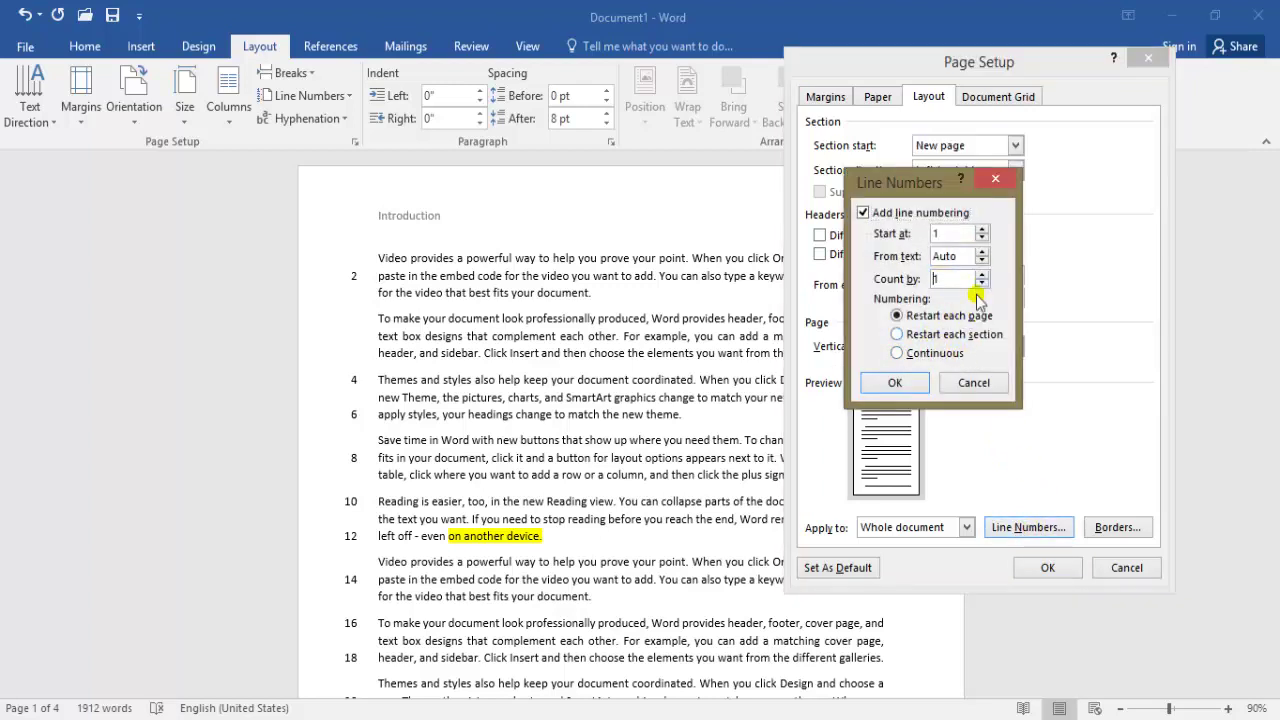
{"action": "left_click", "coordinate": [895, 383]}
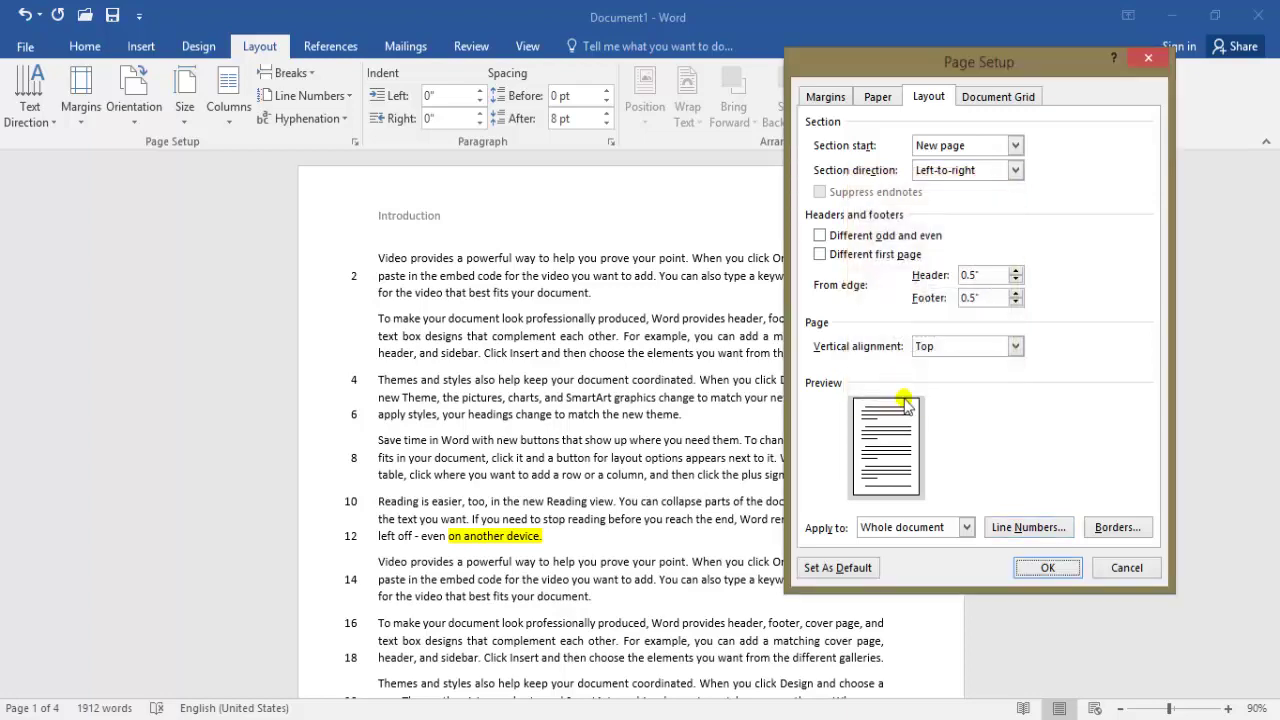
{"action": "left_click", "coordinate": [1040, 567]}
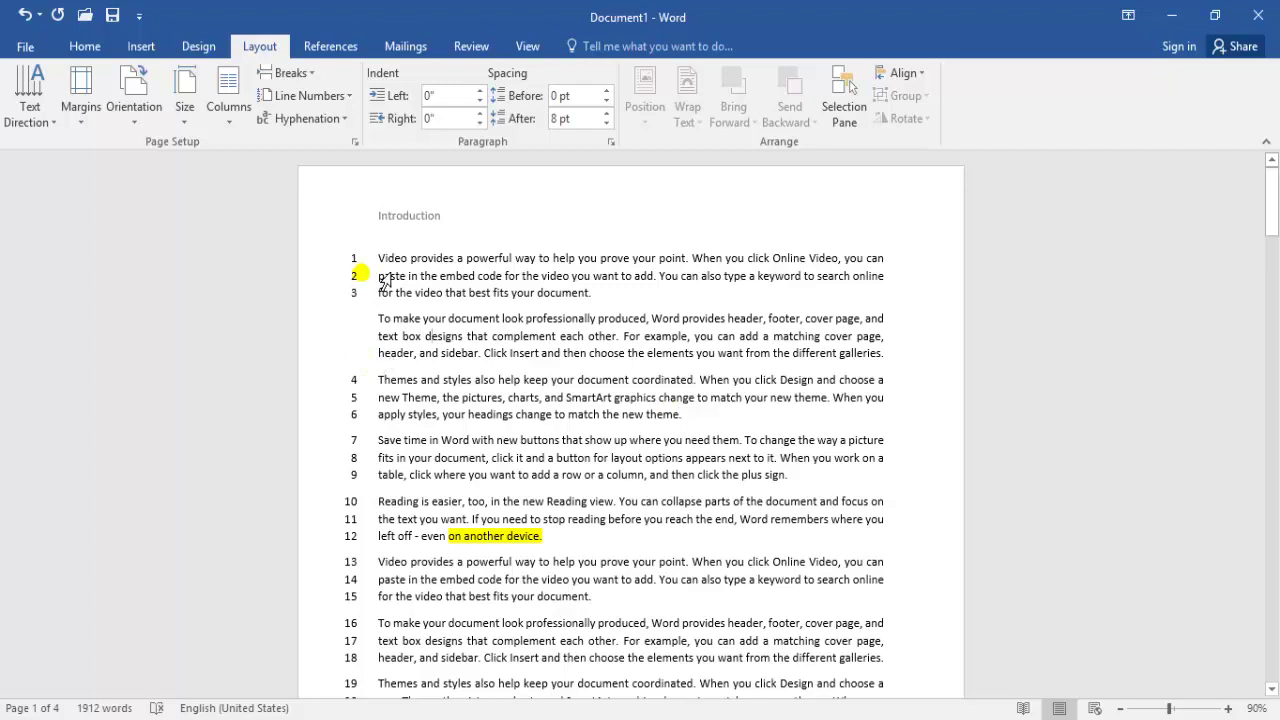
Set Line Numbers to None for the whole document
{"action": "left_click", "coordinate": [318, 95]}
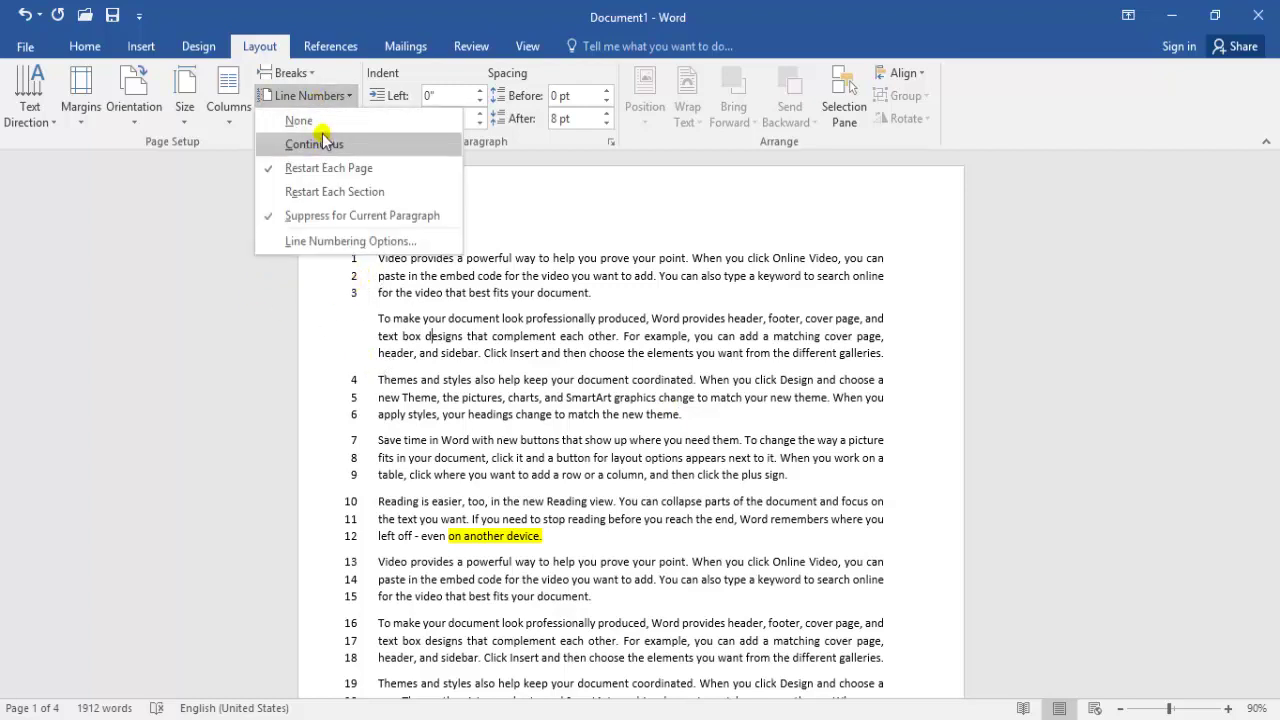
{"action": "left_click", "coordinate": [299, 121]}
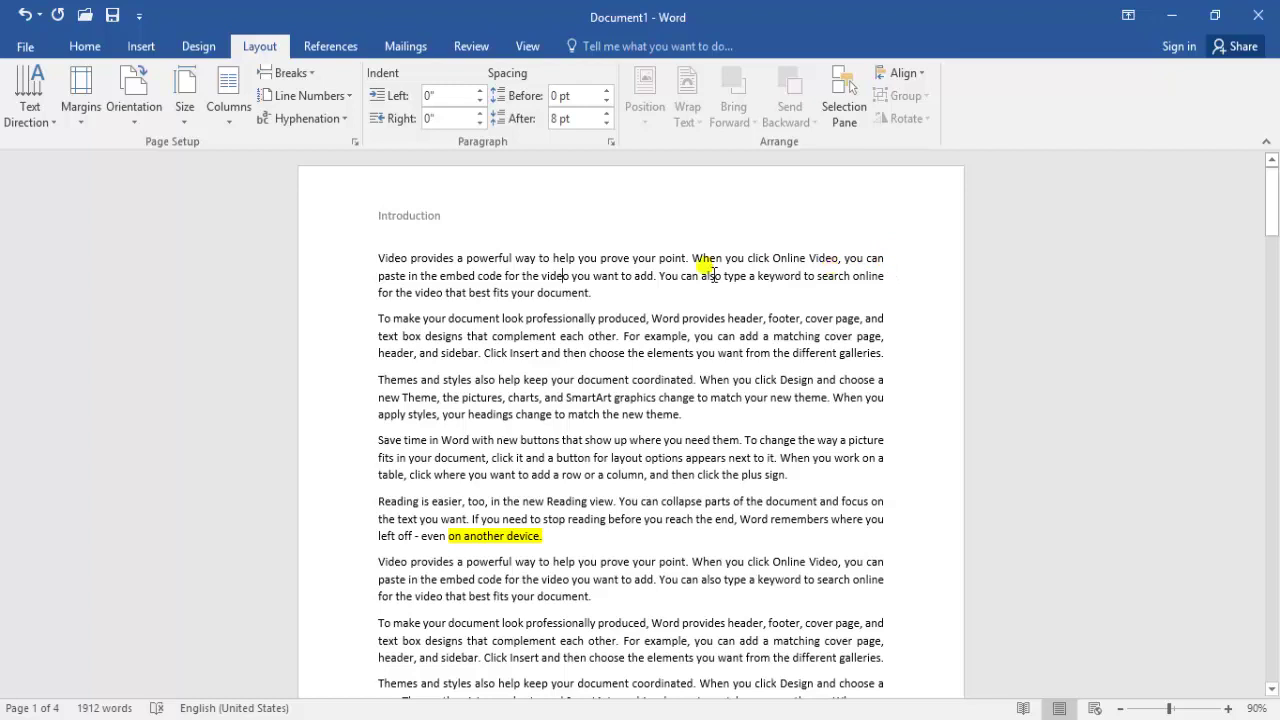
Try left, right and centre alignment on the body text, ending left-aligned
{"action": "key", "text": "ctrl+a"}
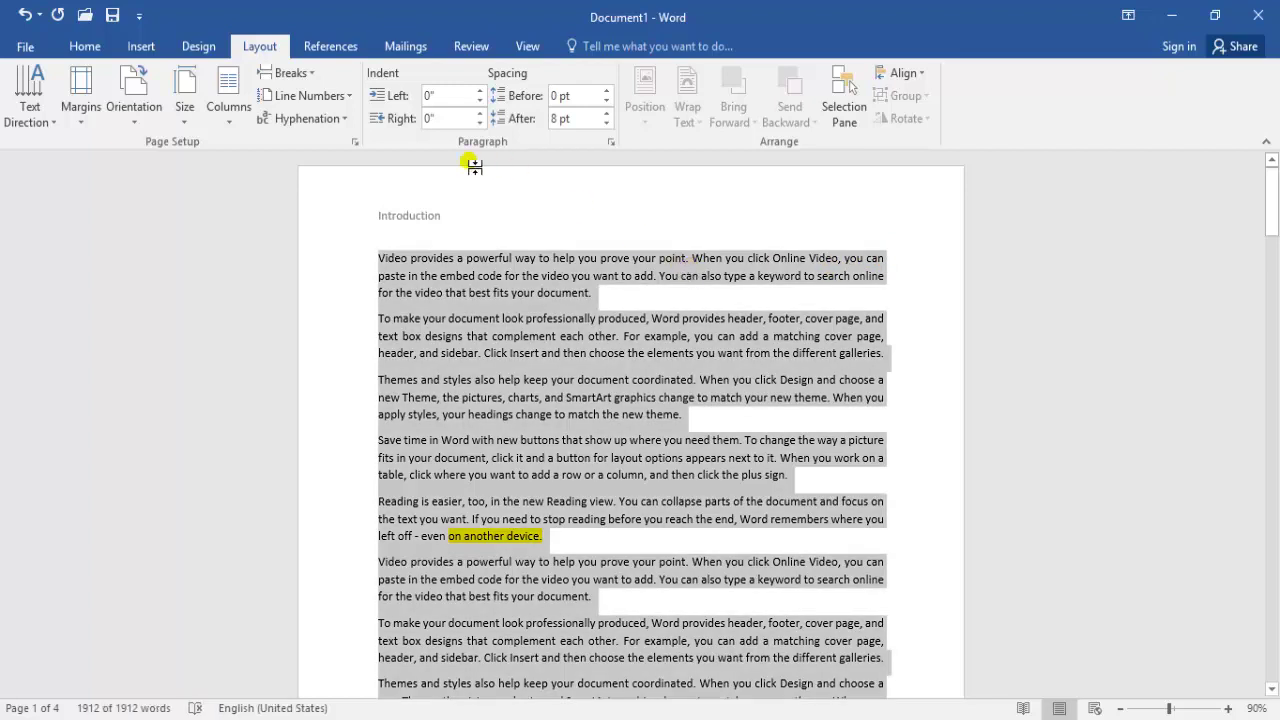
{"action": "left_click", "coordinate": [85, 47]}
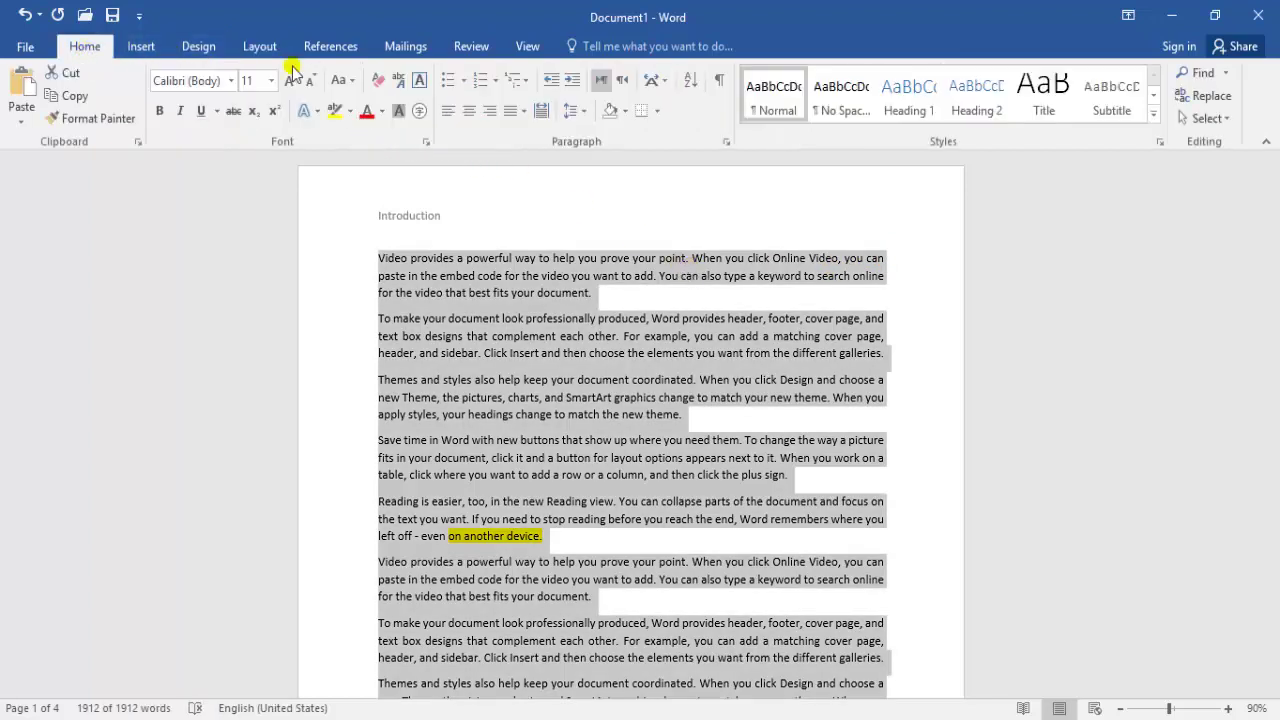
{"action": "left_click", "coordinate": [449, 112]}
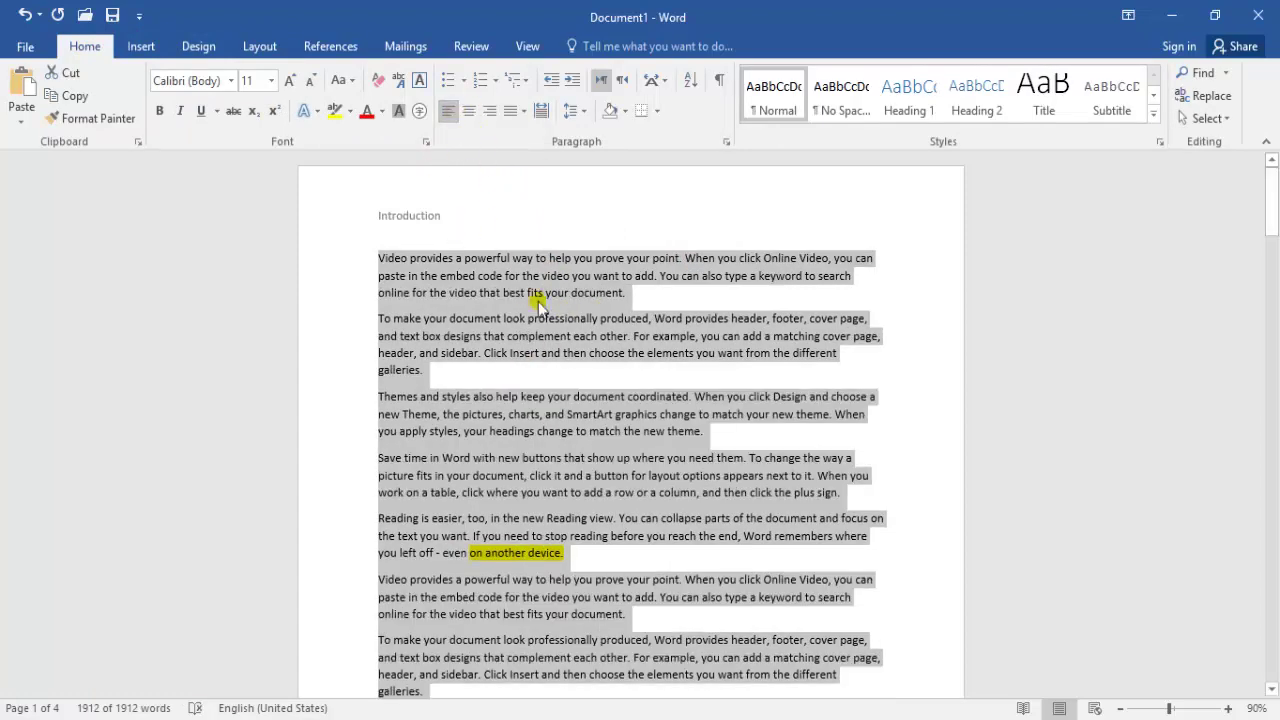
{"action": "left_click", "coordinate": [617, 318]}
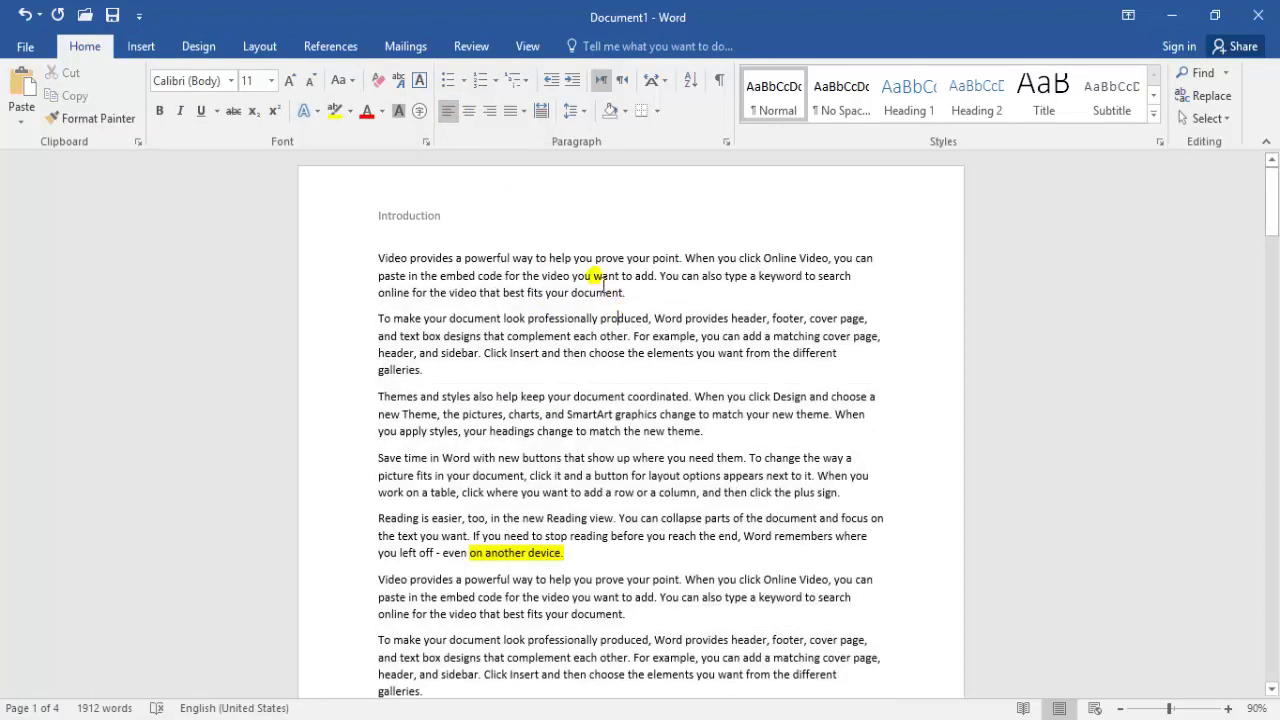
{"action": "left_click", "coordinate": [488, 112]}
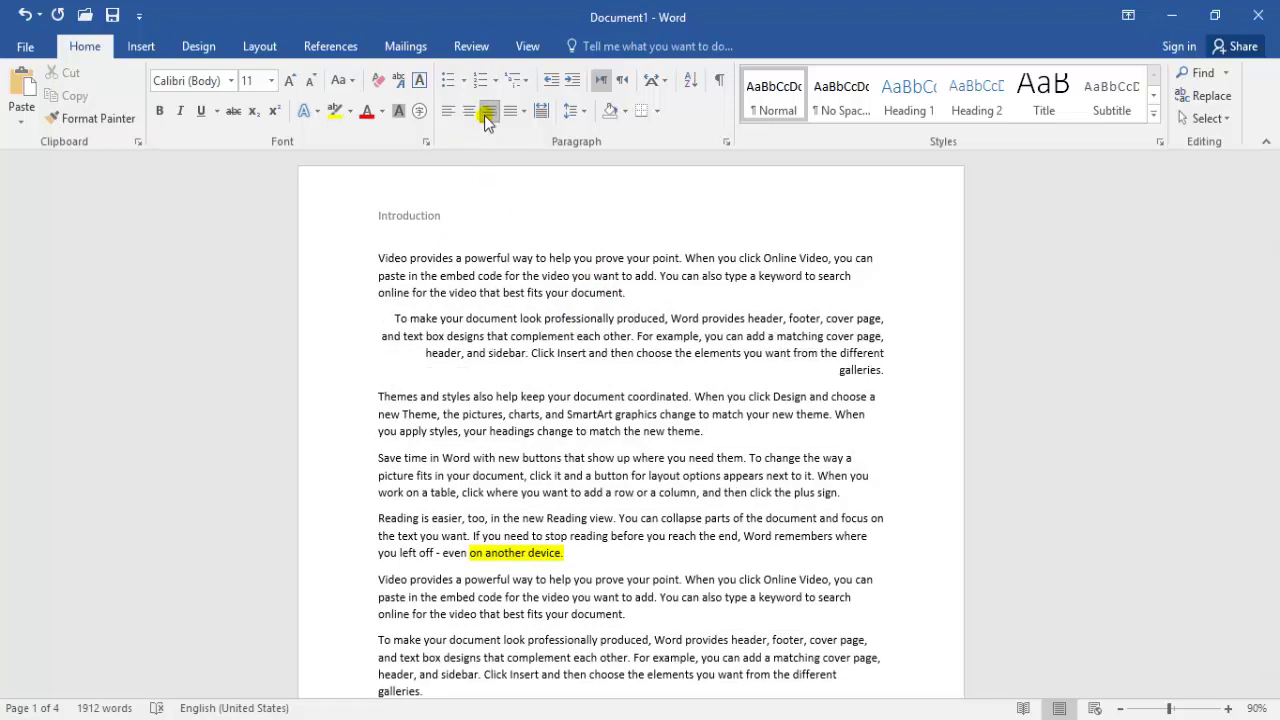
{"action": "key", "text": "ctrl+l"}
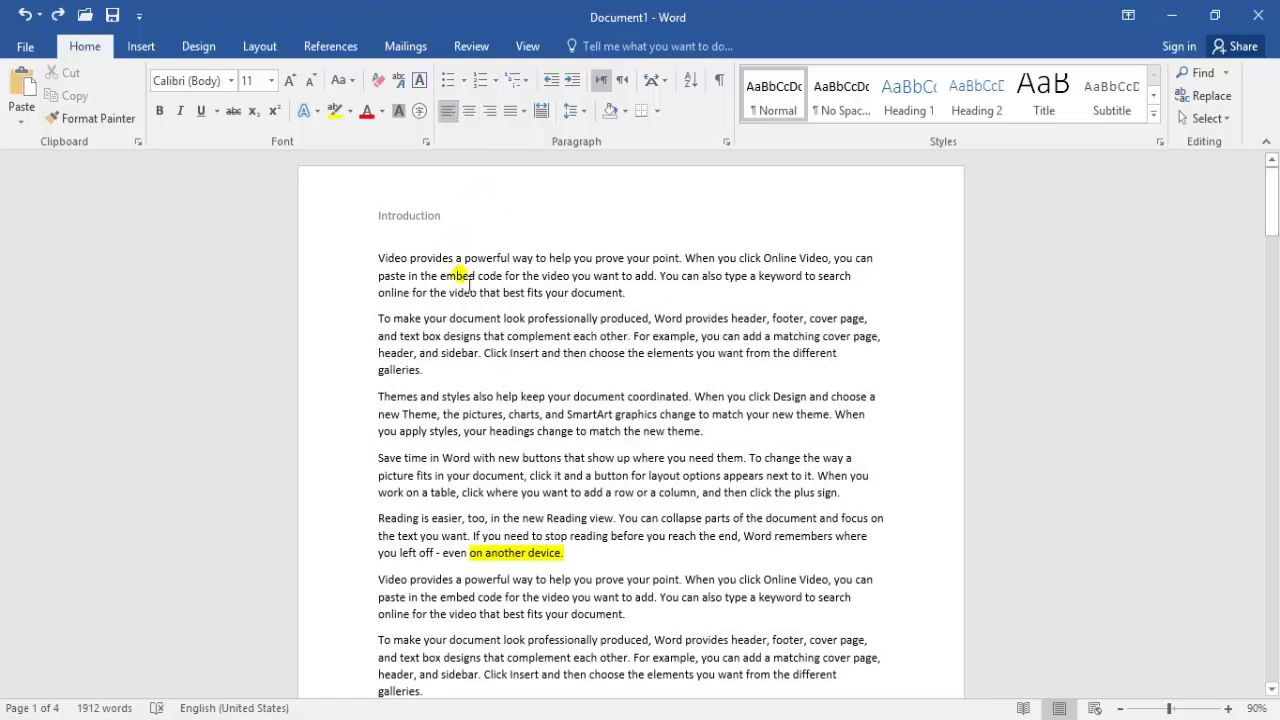
{"action": "key", "text": "ctrl+a"}
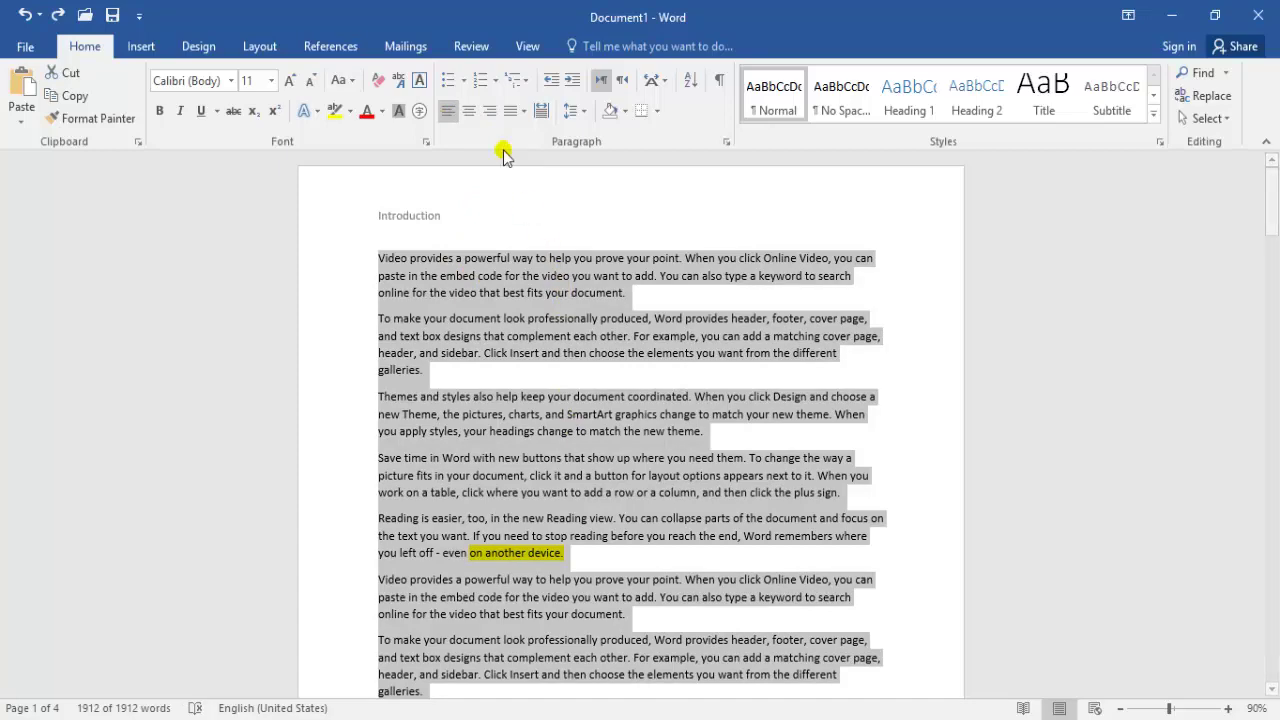
{"action": "left_click", "coordinate": [469, 111]}
{"action": "left_click", "coordinate": [447, 111]}
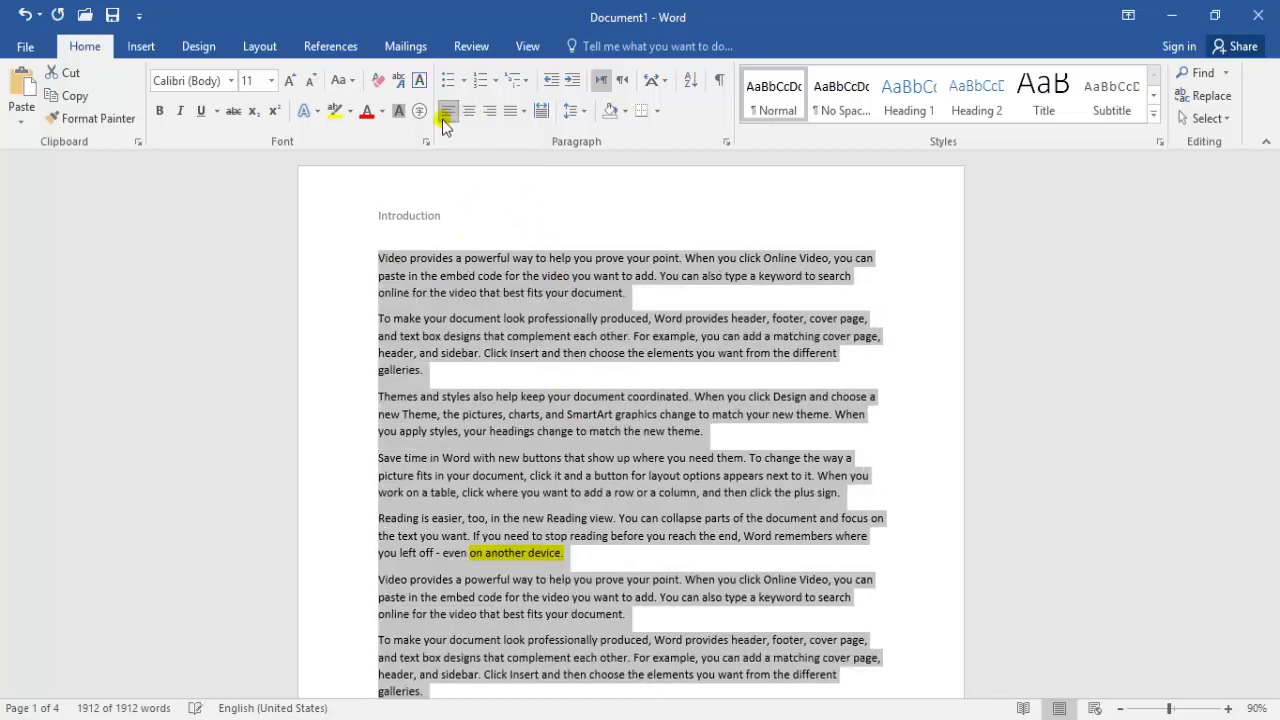
{"action": "left_click", "coordinate": [684, 320]}
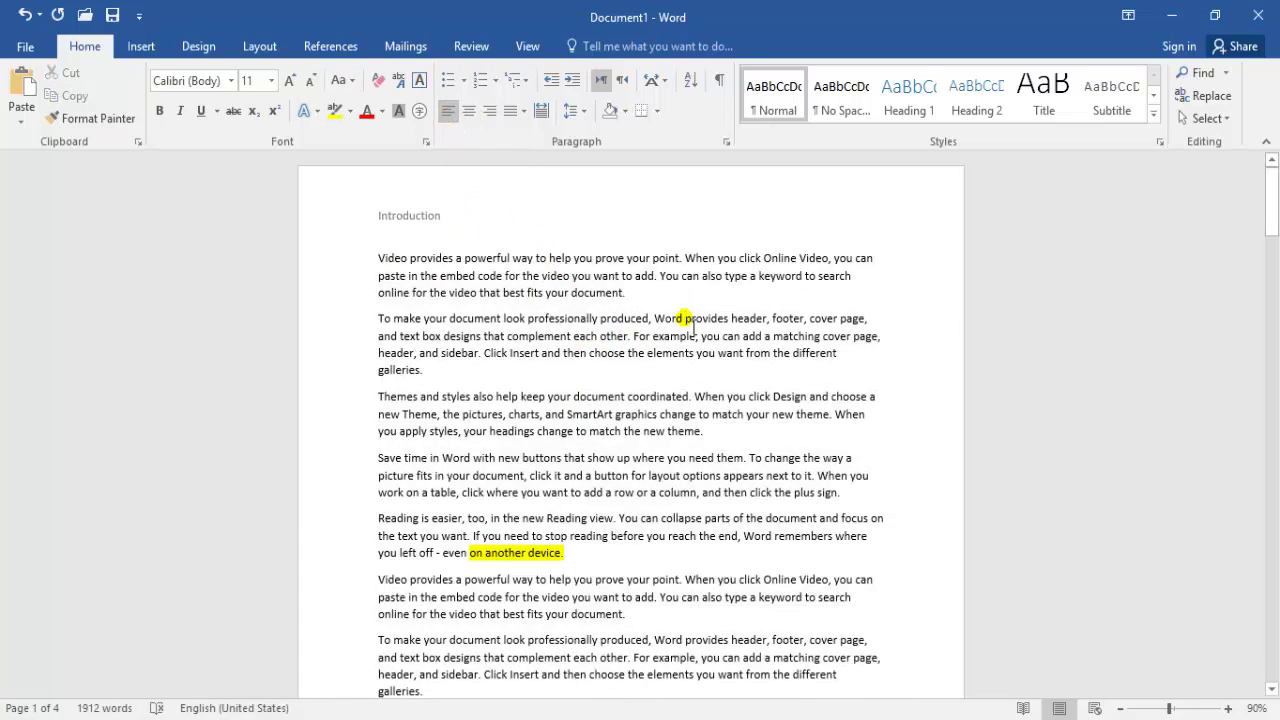
Resize all text to 13, 11, then 12 pt, and delete it
{"action": "key", "text": "ctrl+a"}
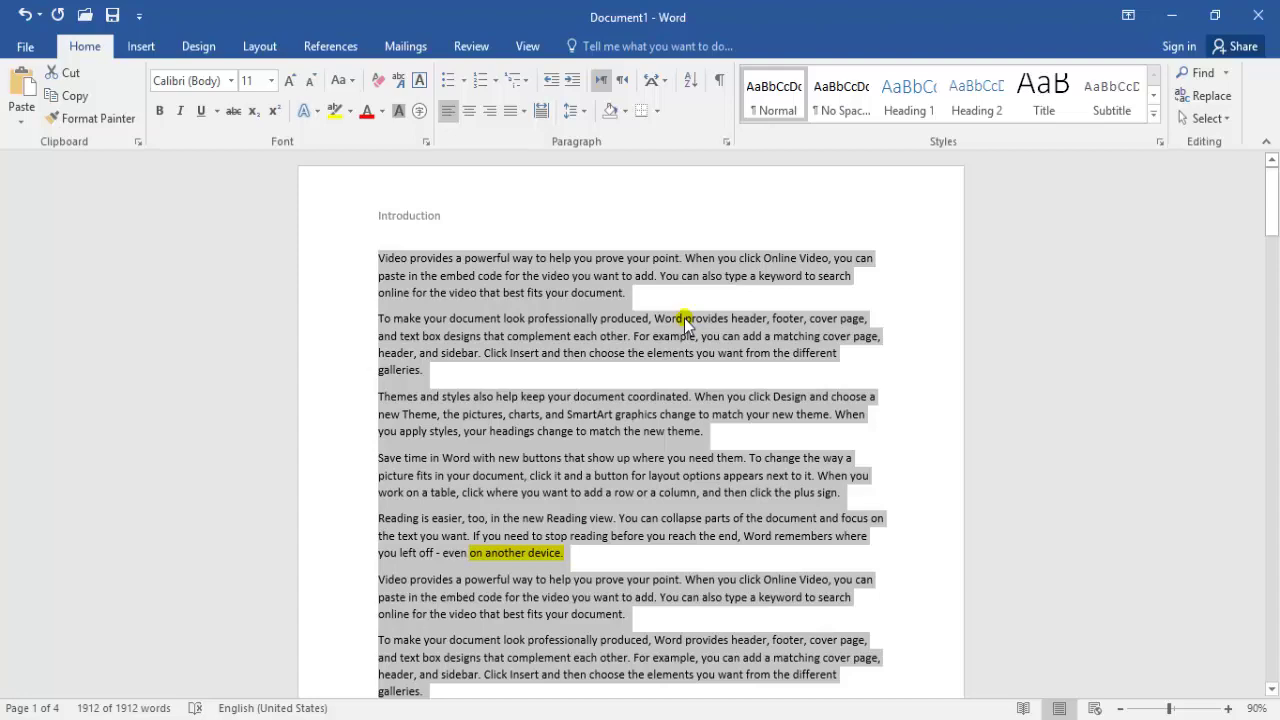
{"action": "key", "text": "ctrl+bracketright"}
{"action": "key", "text": "ctrl+bracketright"}
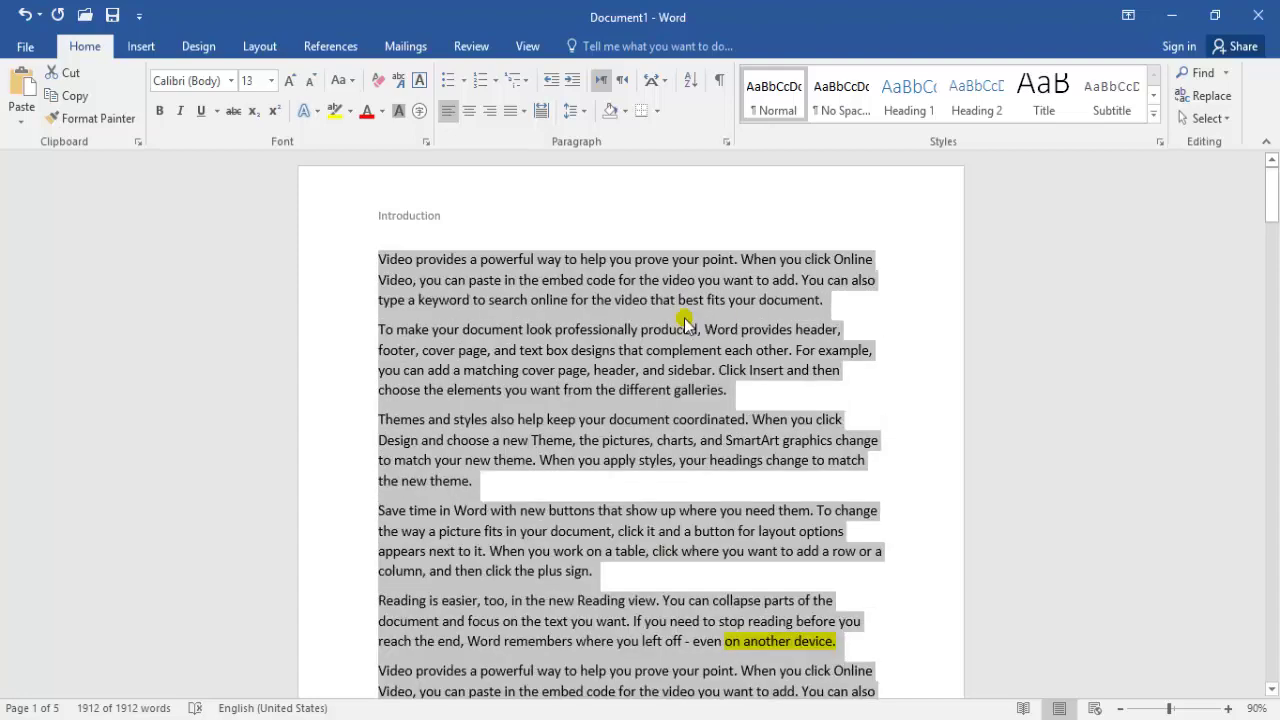
{"action": "key", "text": "ctrl+bracketleft"}
{"action": "key", "text": "ctrl+bracketleft"}
{"action": "key", "text": "ctrl+bracketright"}
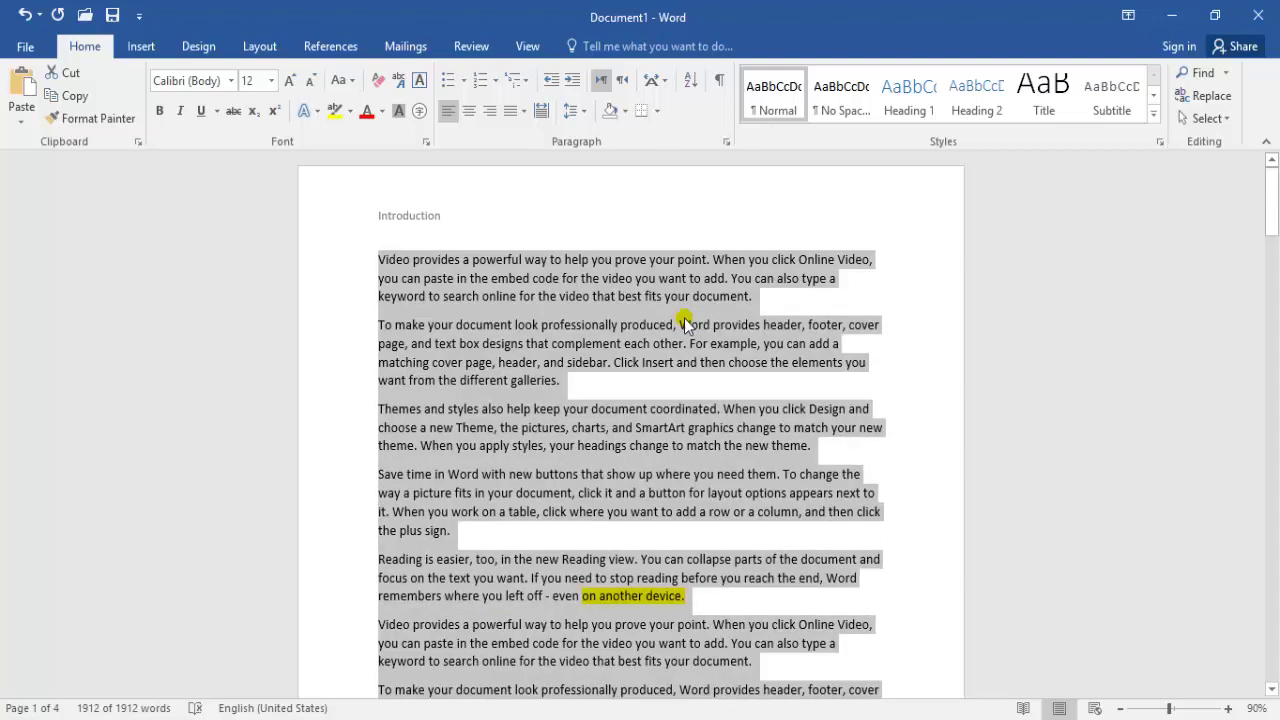
{"action": "key", "text": "Delete"}
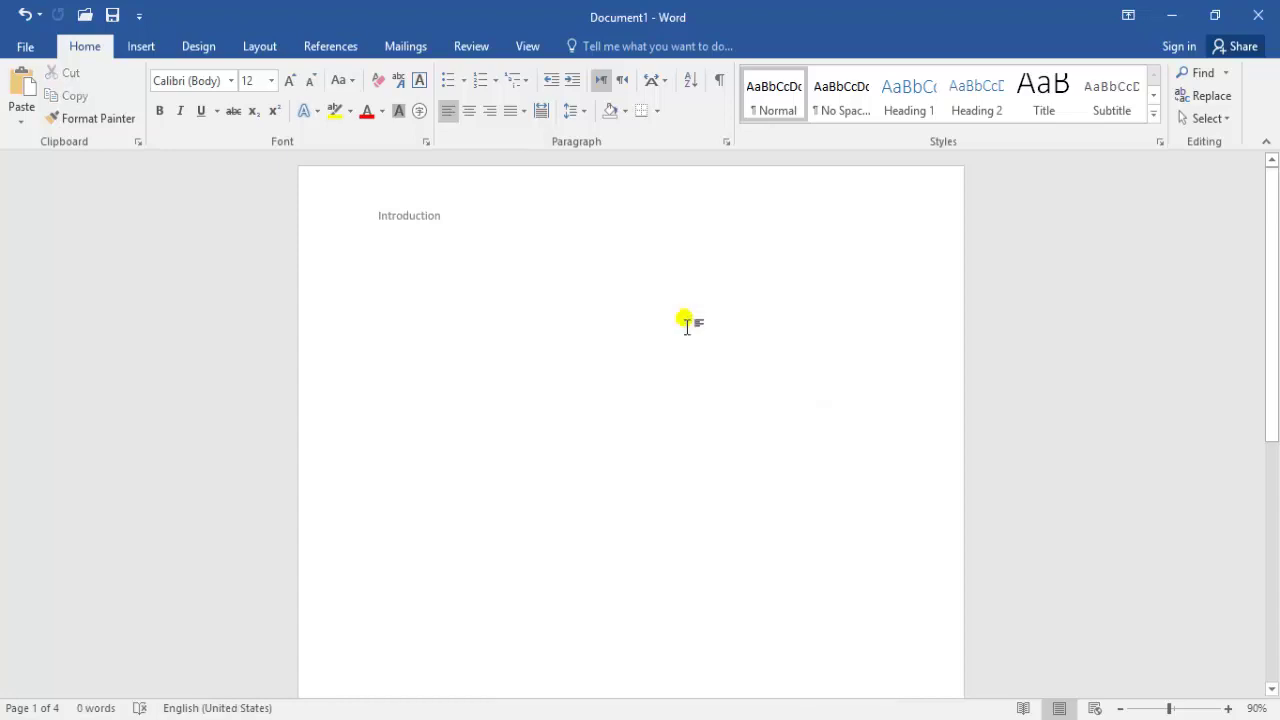
Generate five sample paragraphs with the =rand() formula
{"action": "type", "text": "=rand"}
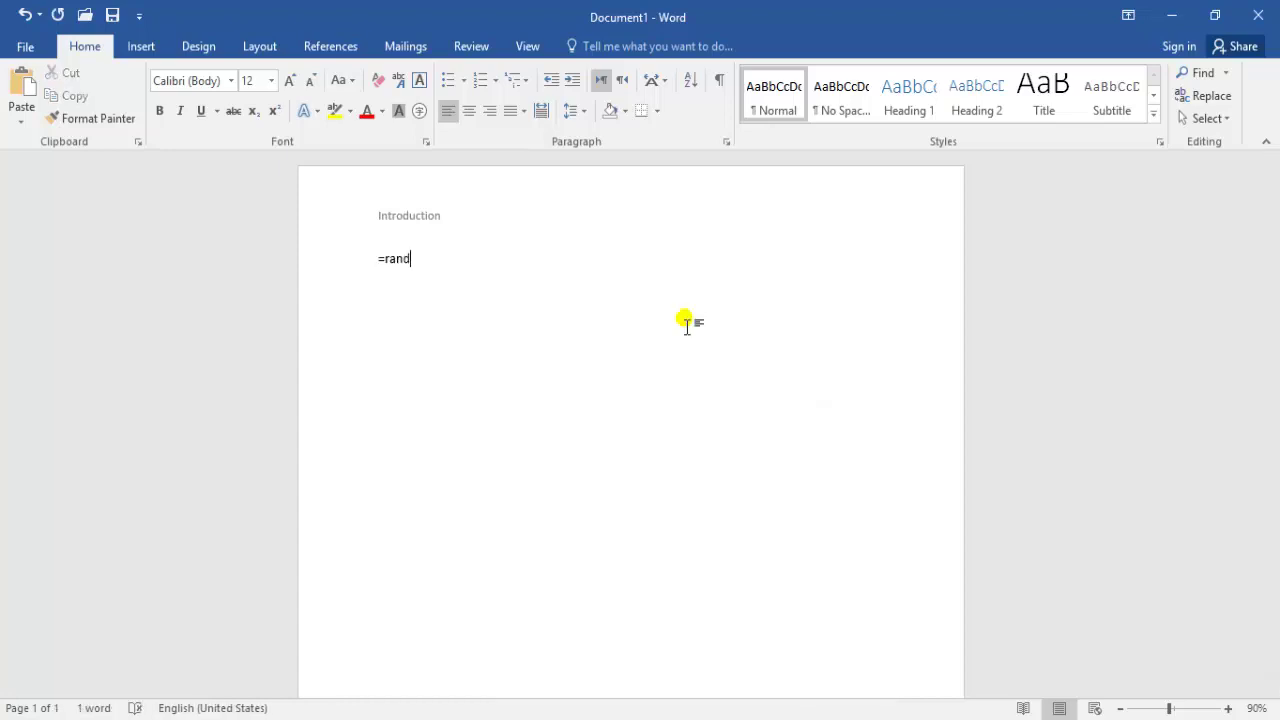
{"action": "type", "text": "()"}
{"action": "key", "text": "Return"}
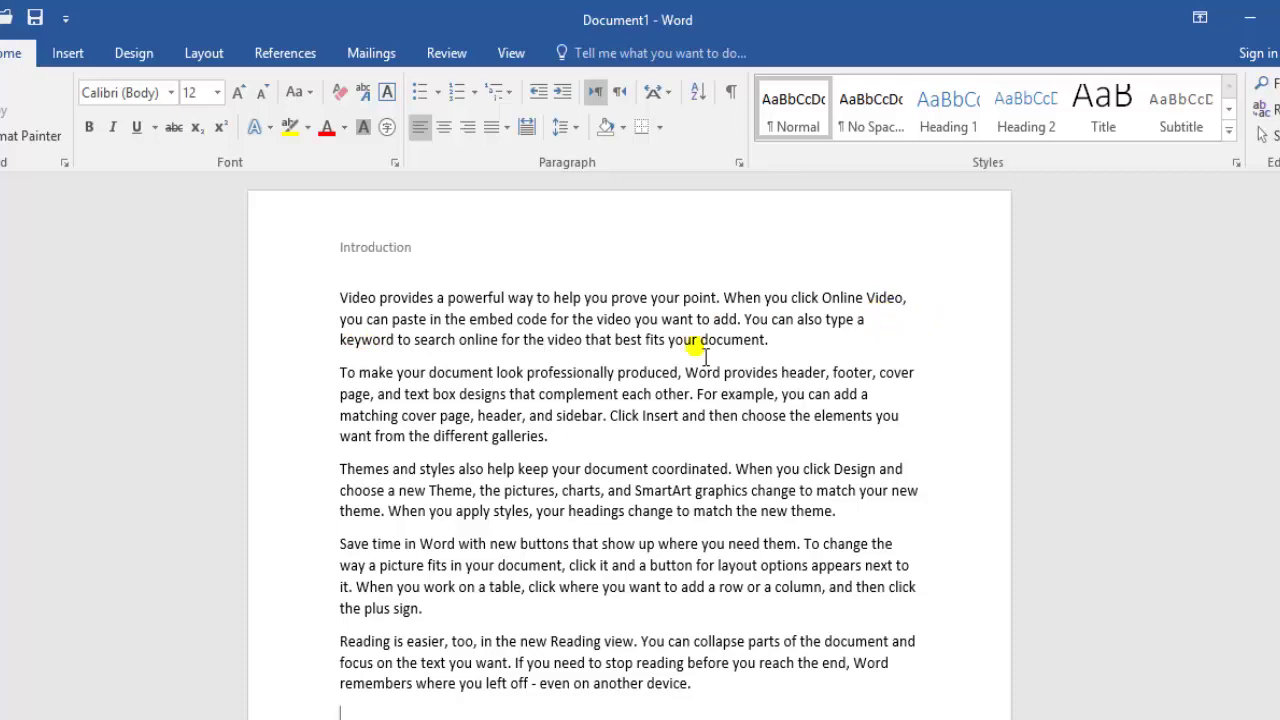
Manually hyphenate 'keyword' in the first paragraph as key-word
{"action": "left_click", "coordinate": [203, 56]}
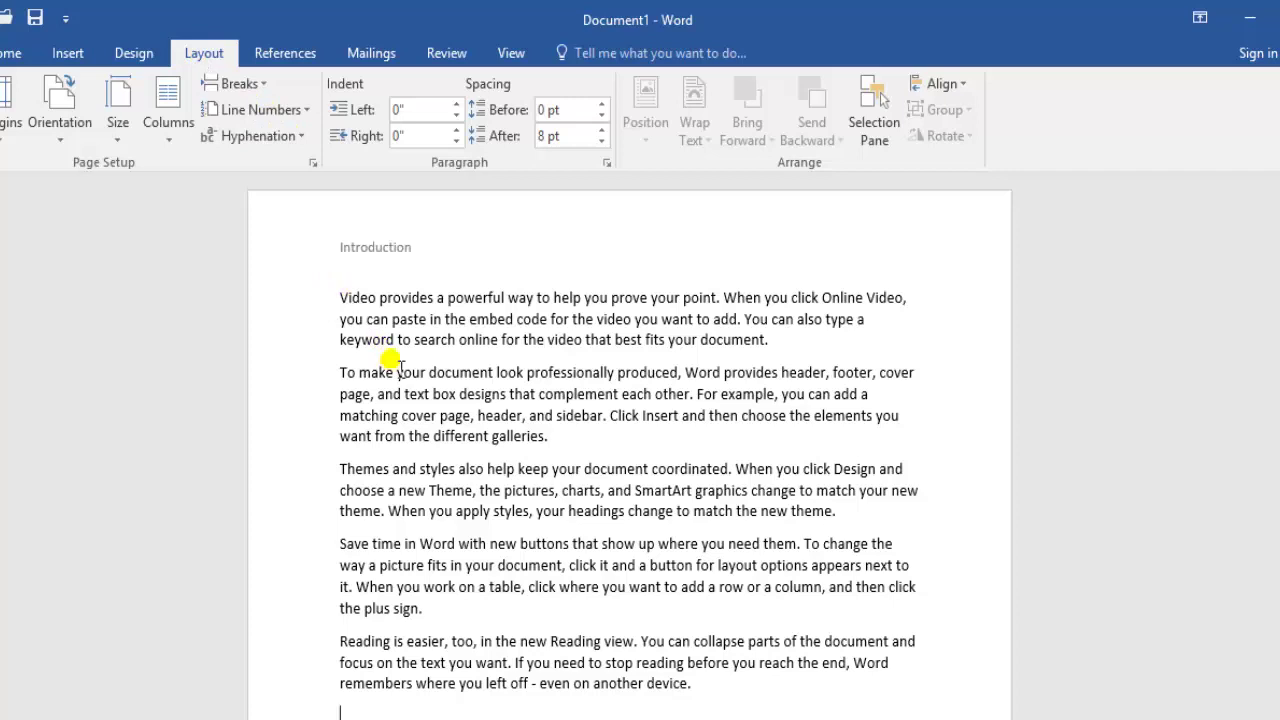
{"action": "left_click_drag", "start_coordinate": [396, 350], "coordinate": [341, 350]}
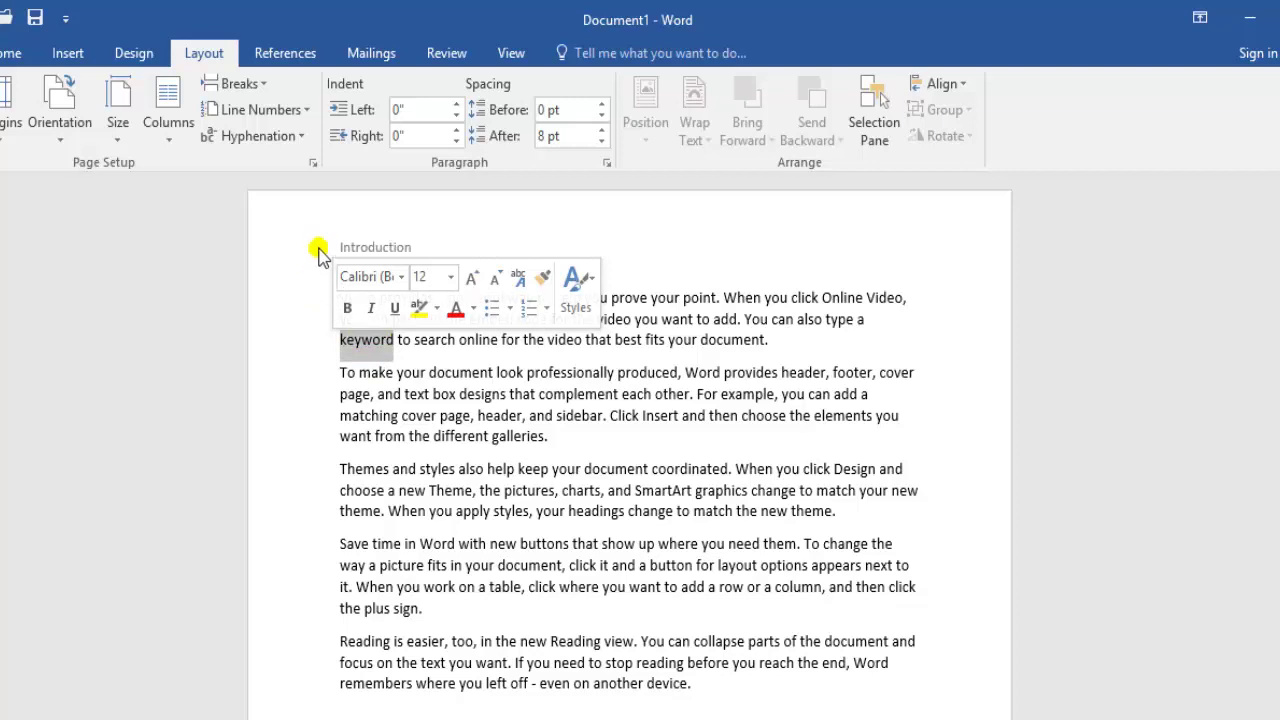
{"action": "left_click", "coordinate": [264, 136]}
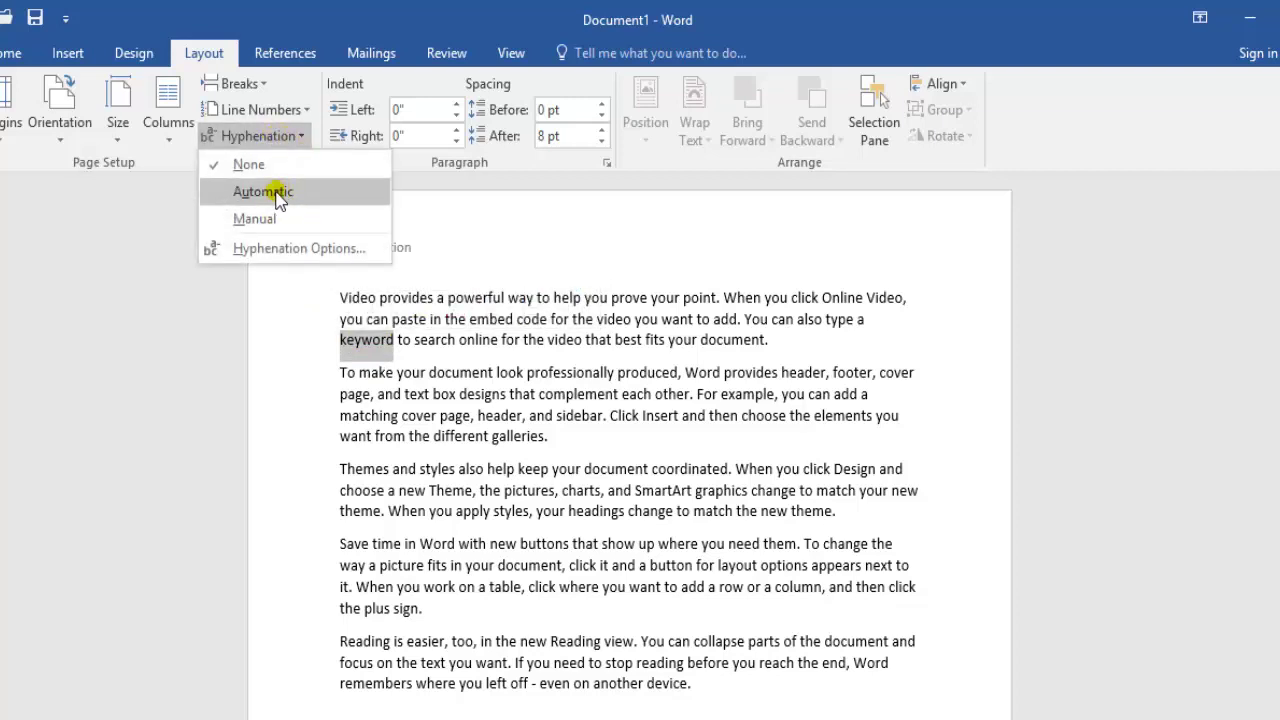
{"action": "left_click", "coordinate": [254, 218]}
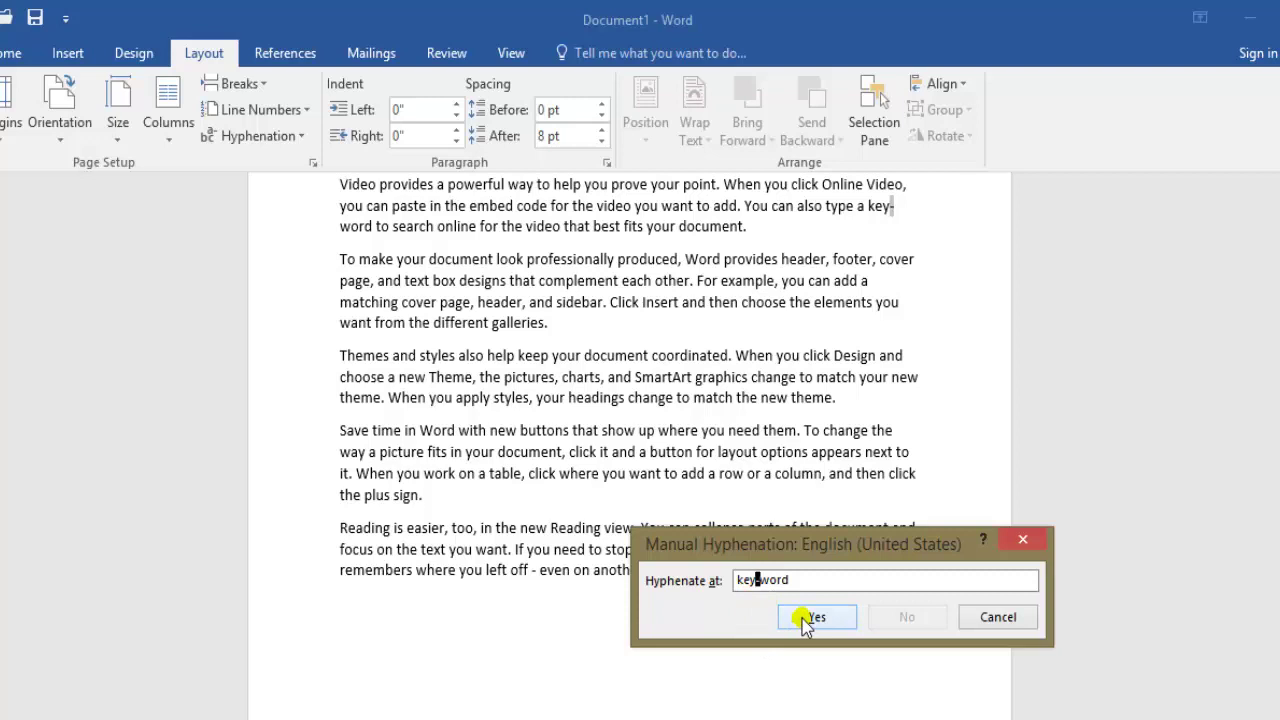
{"action": "left_click", "coordinate": [812, 617]}
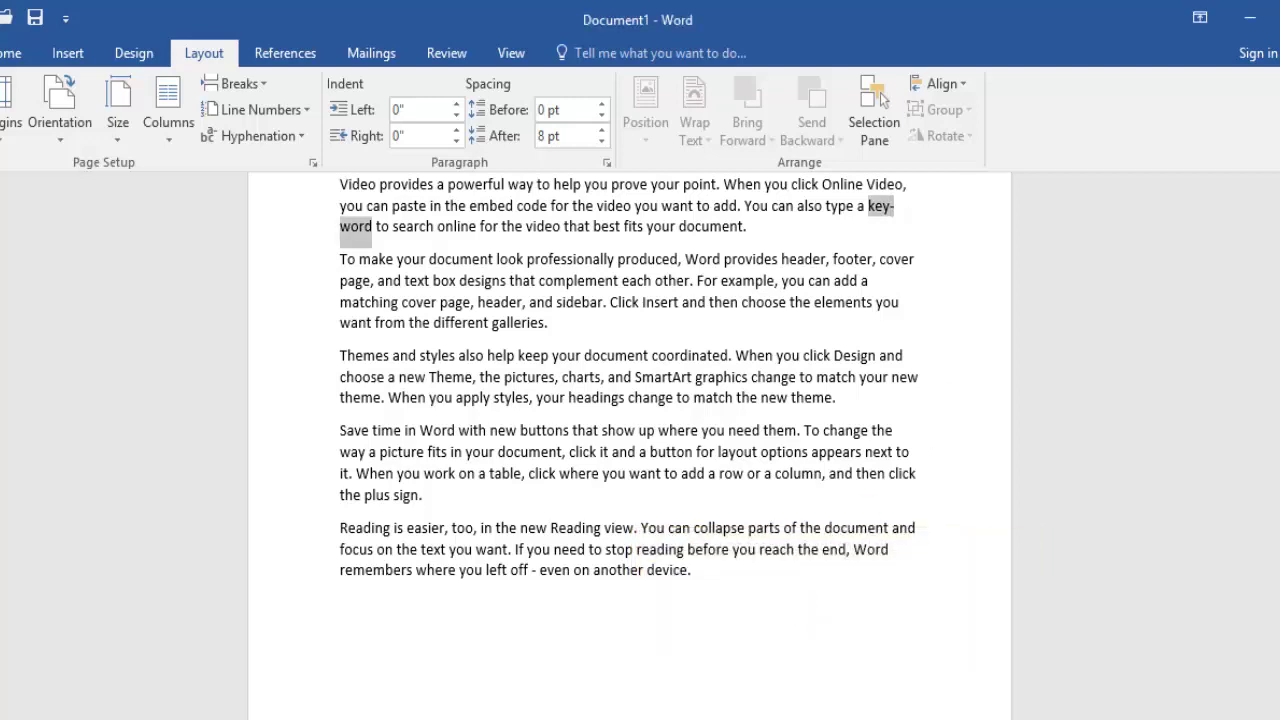
{"action": "scroll", "coordinate": [628, 389], "scroll_direction": "up", "scroll_amount": 2}
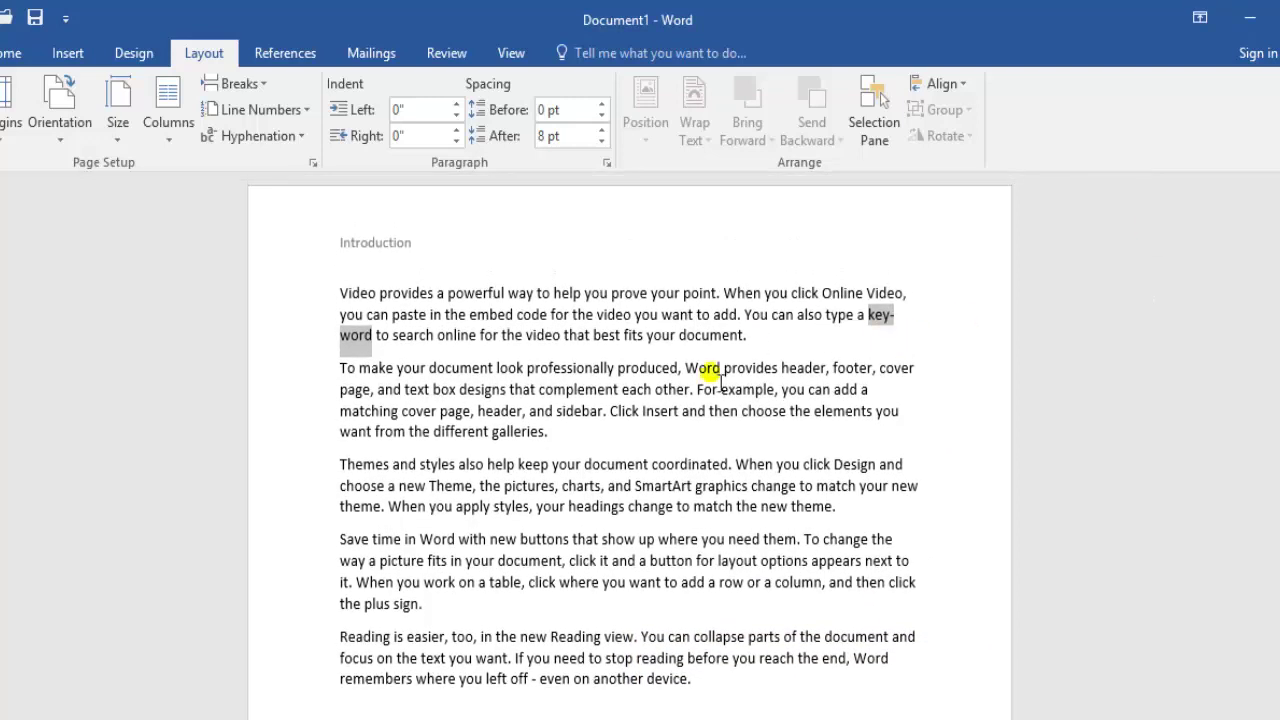
{"action": "left_click", "coordinate": [371, 338]}
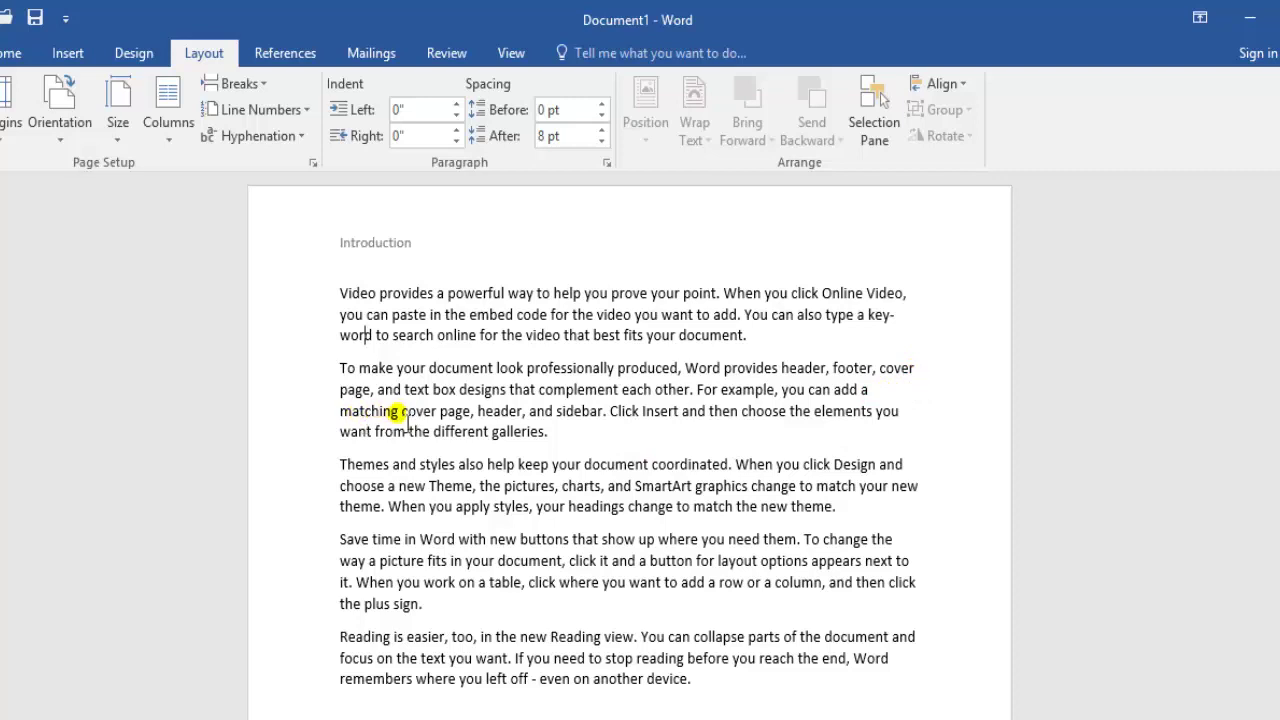
Manually hyphenate 'matching' in the second paragraph as match-ing at the line end
{"action": "left_click_drag", "start_coordinate": [399, 412], "coordinate": [337, 410]}
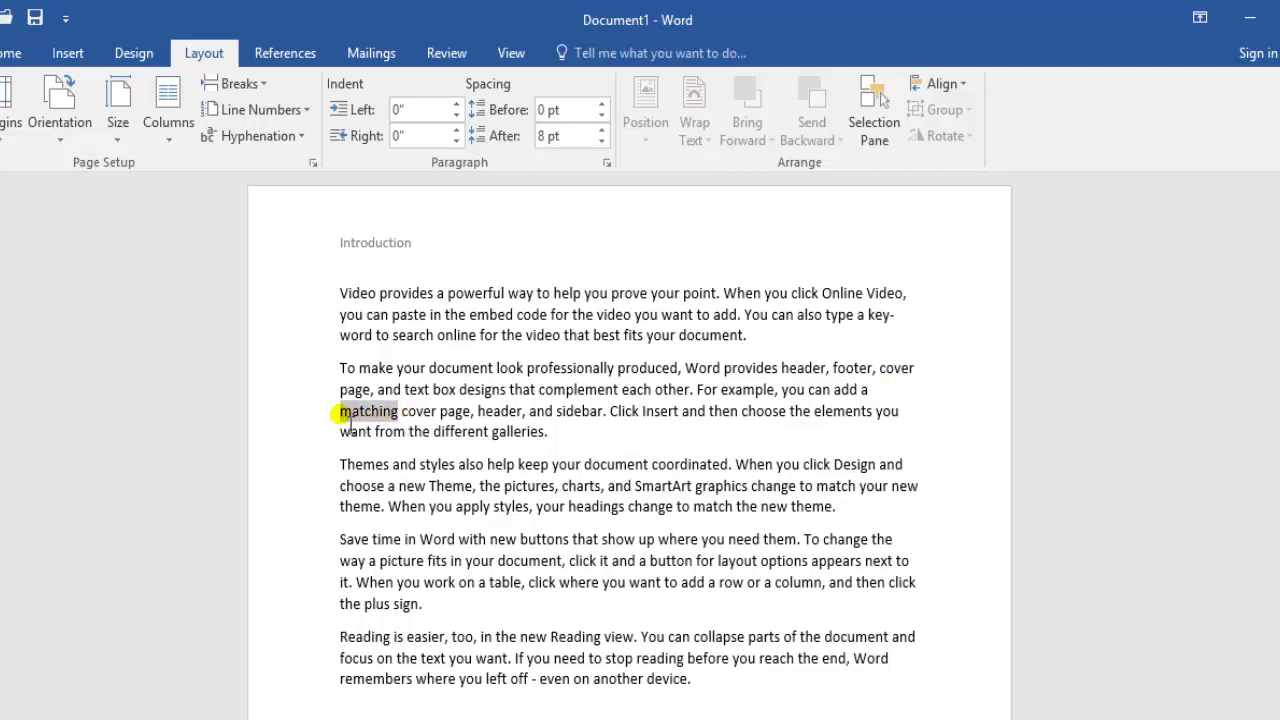
{"action": "left_click", "coordinate": [262, 136]}
{"action": "left_click", "coordinate": [276, 220]}
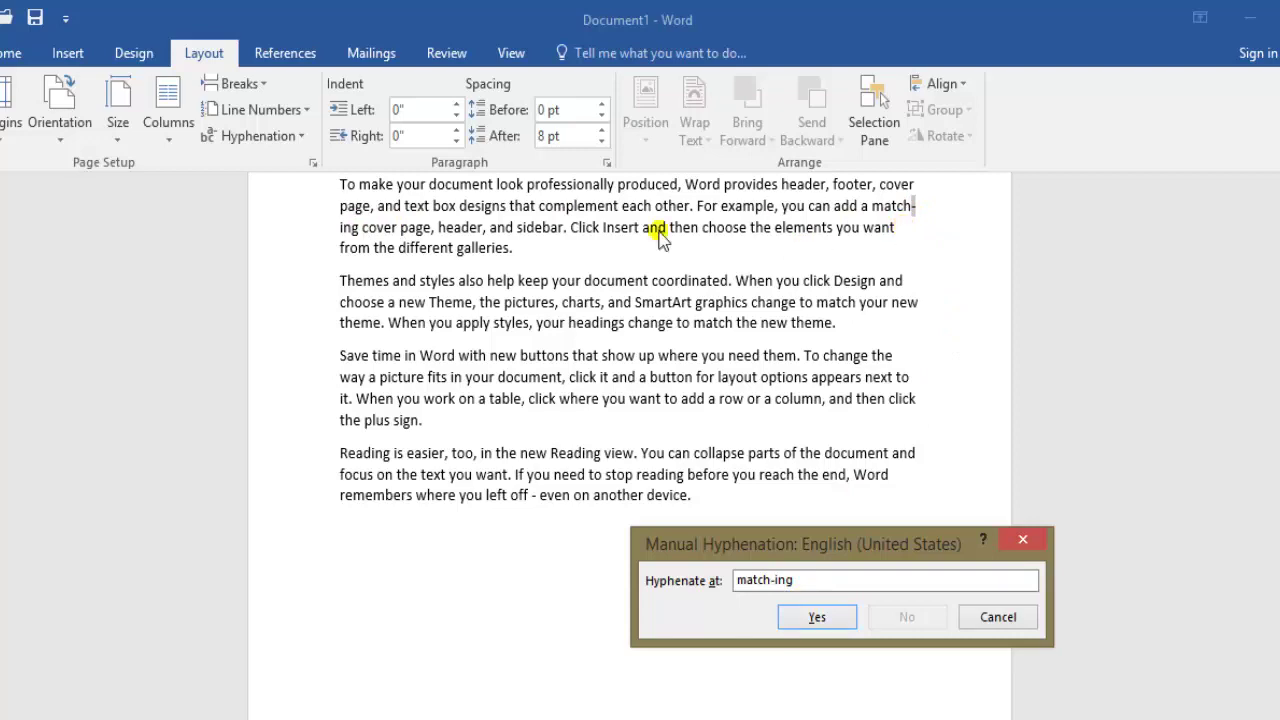
{"action": "left_click", "coordinate": [817, 617]}
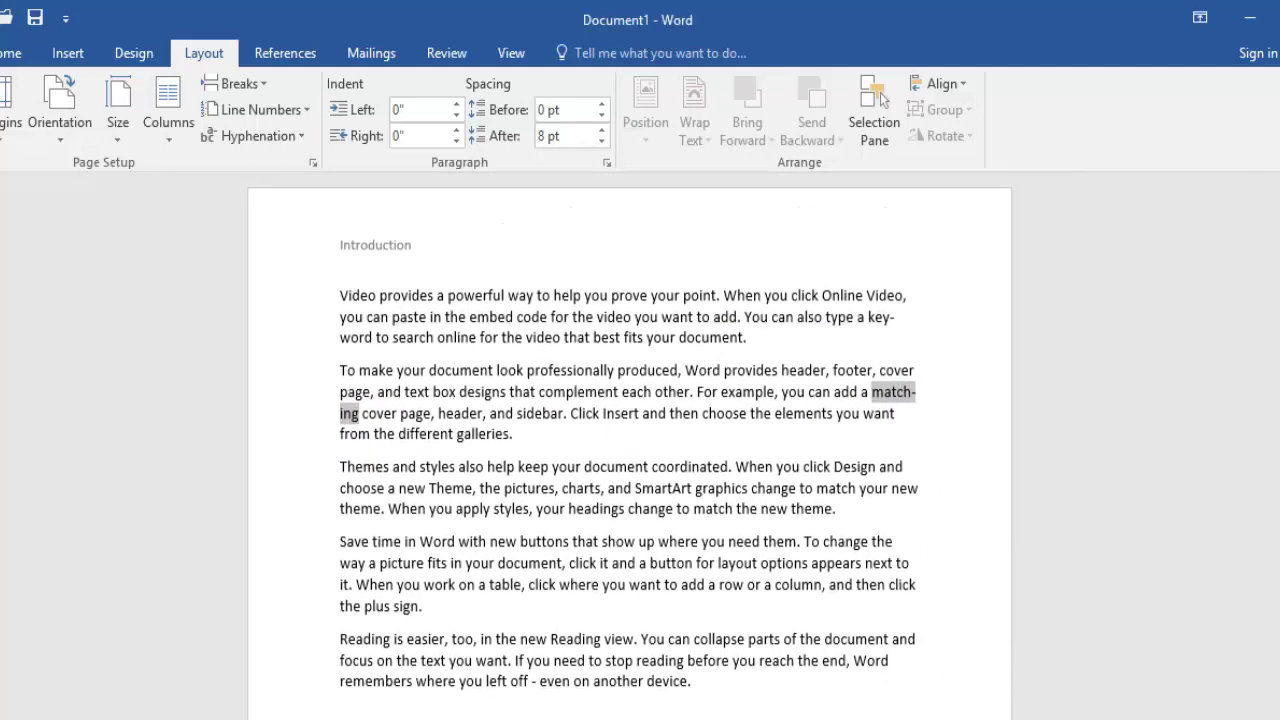
{"action": "left_click", "coordinate": [906, 418]}
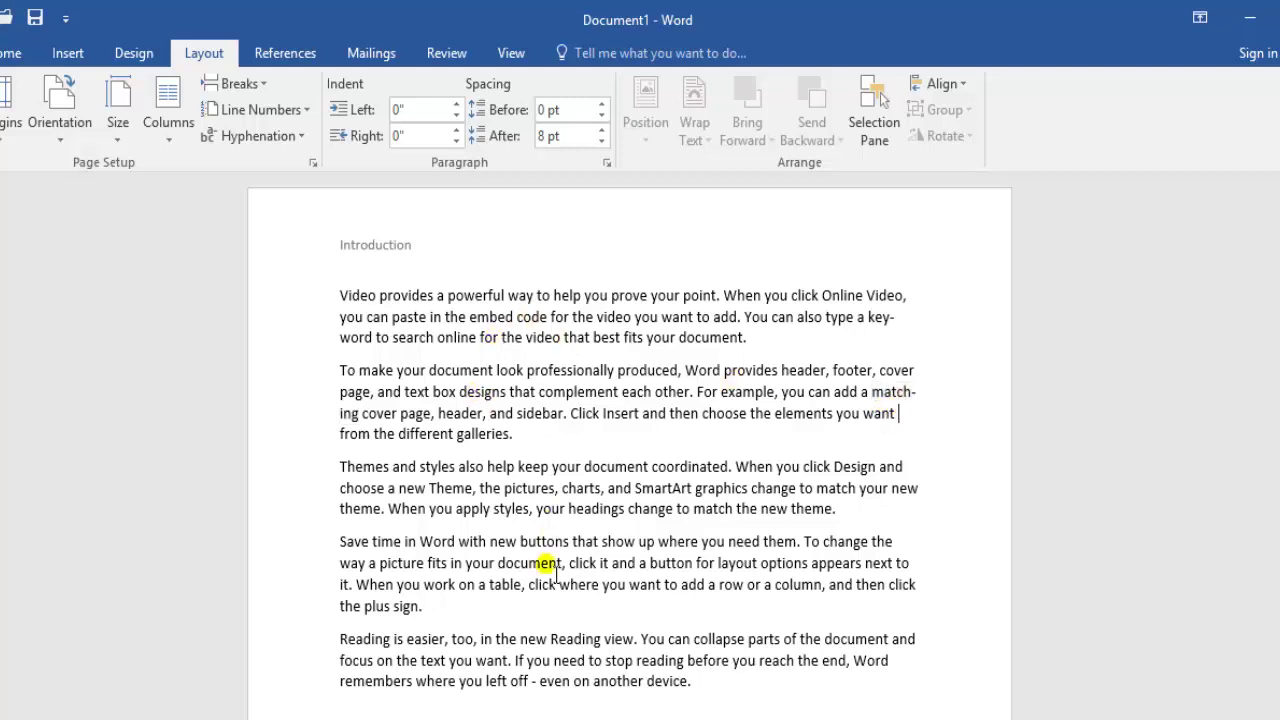
Select all the text and apply Automatic hyphenation, so 'remembers' breaks as re-members
{"action": "left_click", "coordinate": [268, 148]}
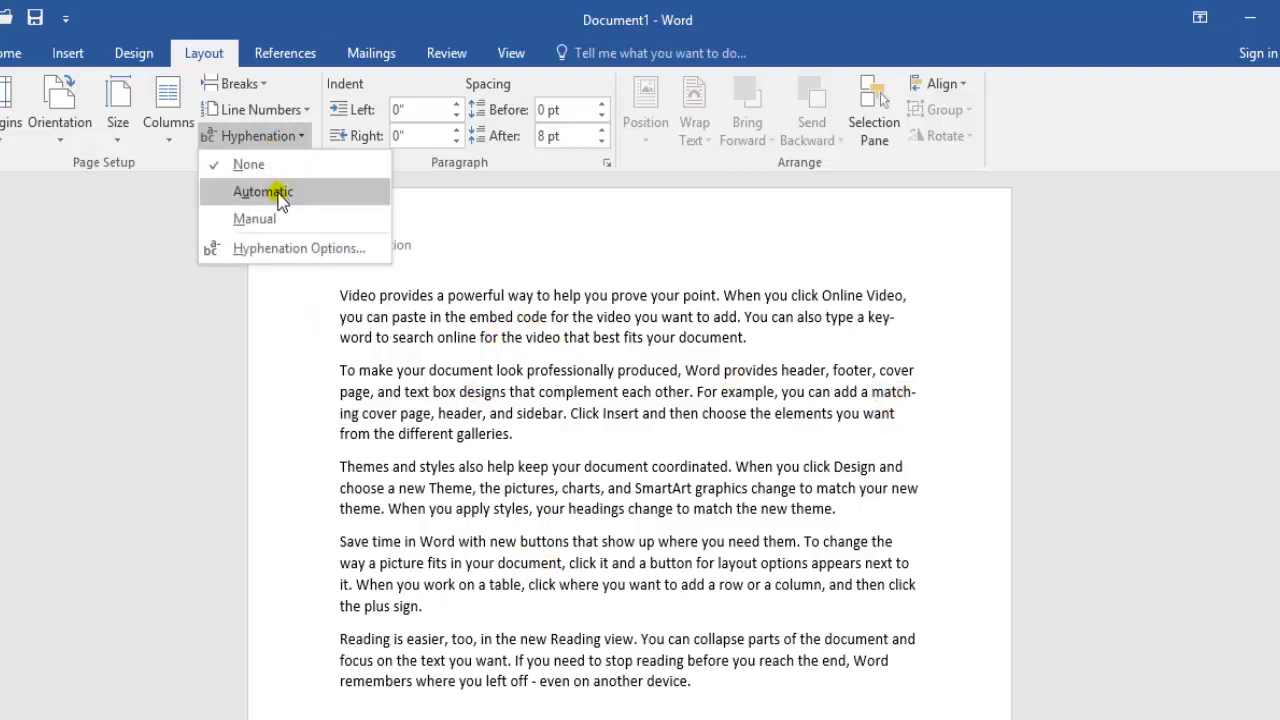
{"action": "left_click", "coordinate": [638, 515]}
{"action": "key", "text": "ctrl+a"}
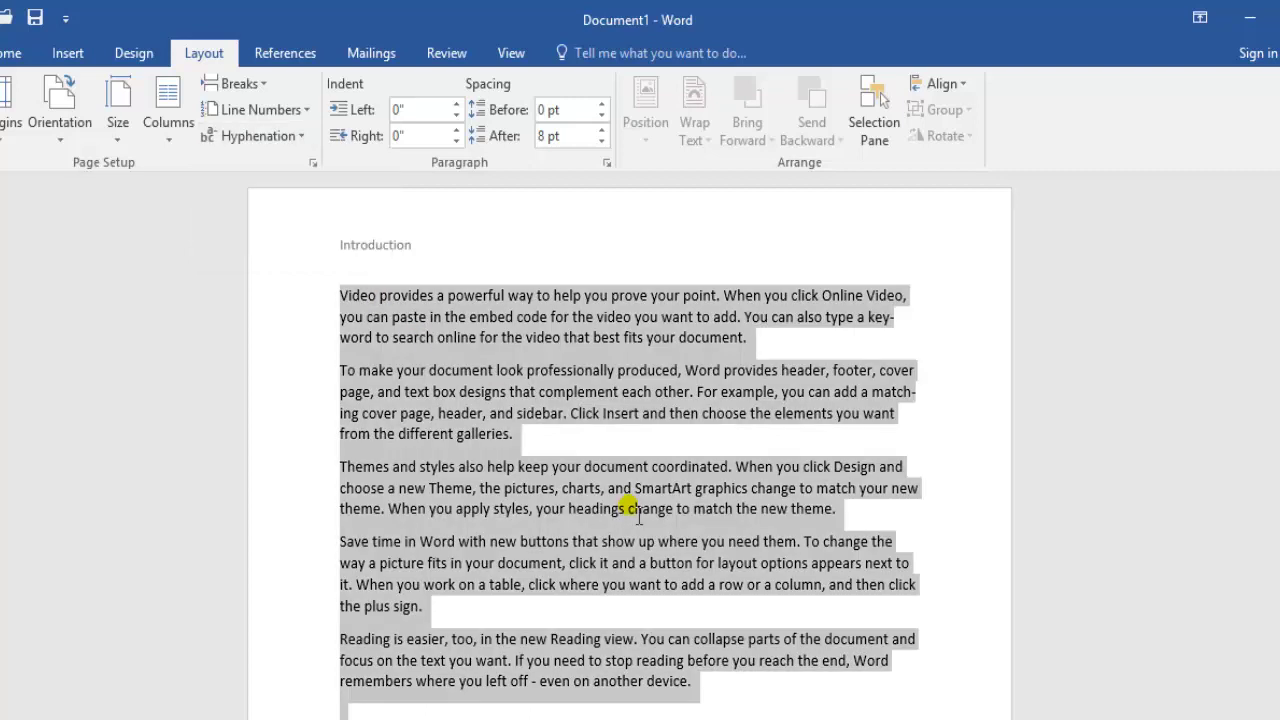
{"action": "left_click", "coordinate": [262, 135]}
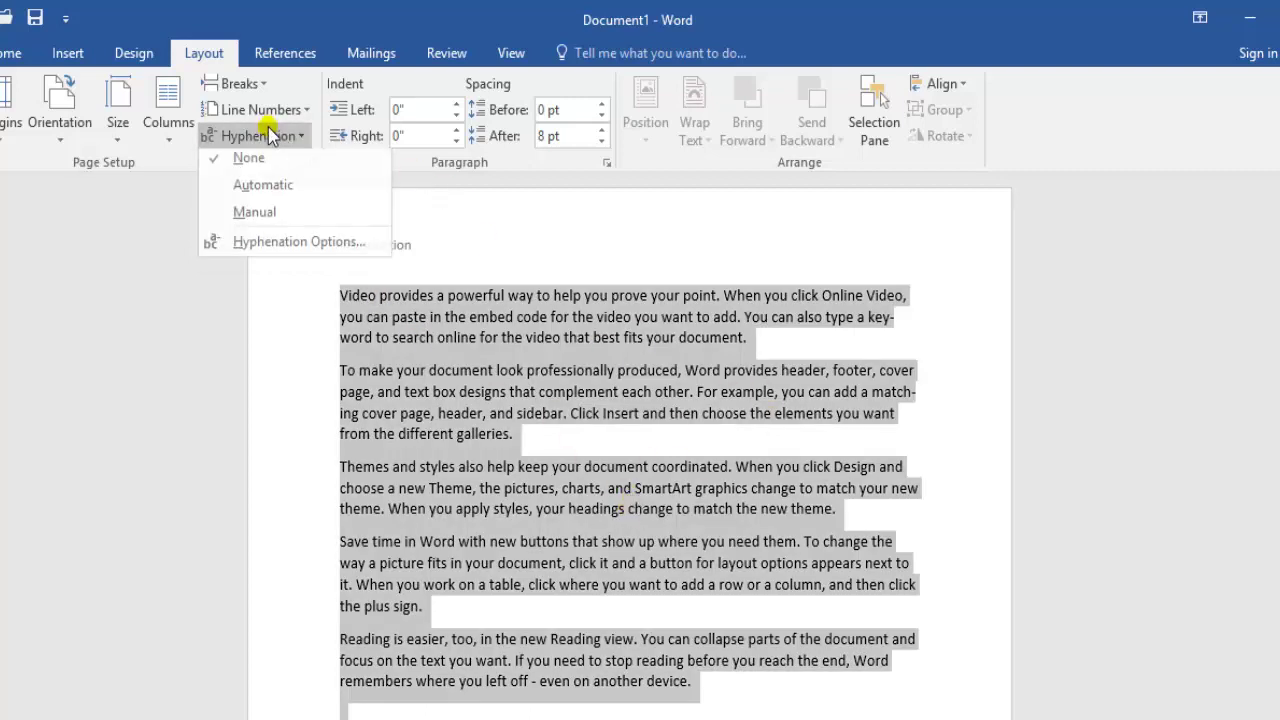
{"action": "left_click", "coordinate": [284, 190]}
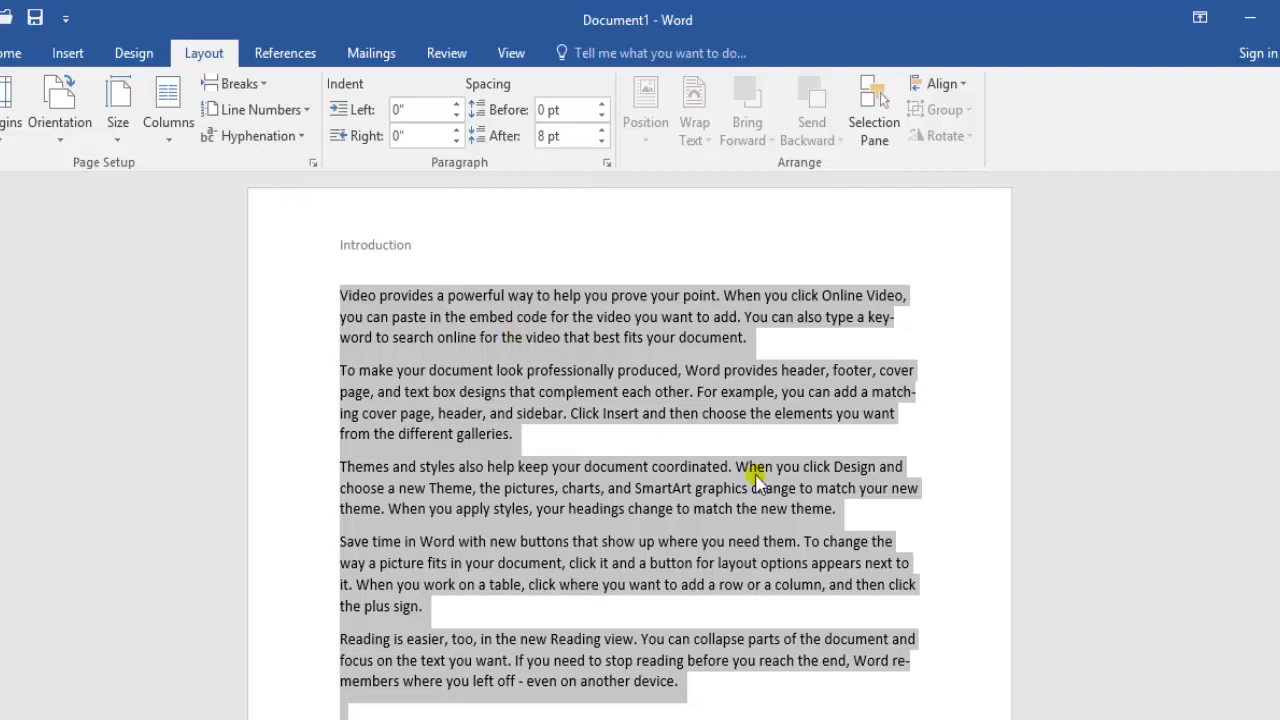
{"action": "left_click", "coordinate": [752, 472]}
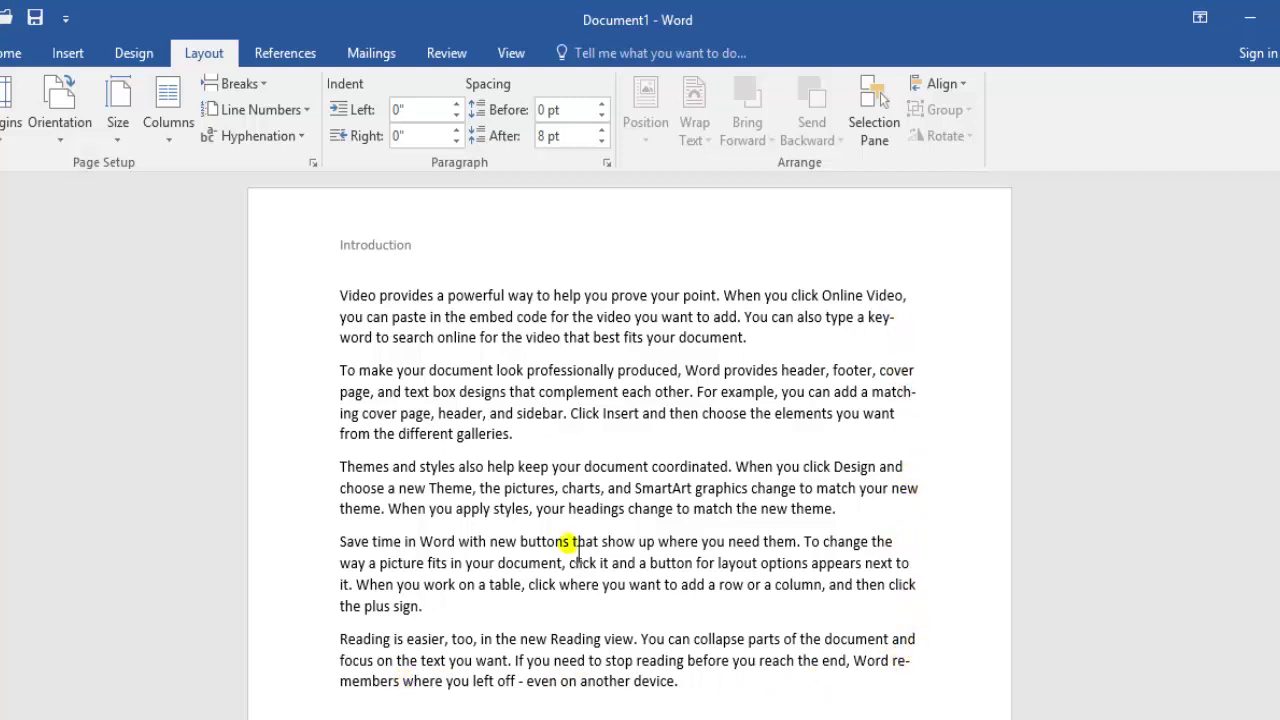
Manually break 'way' in the Save time paragraph as w-ay, with the hyphen after w
{"action": "double_click", "coordinate": [354, 563]}
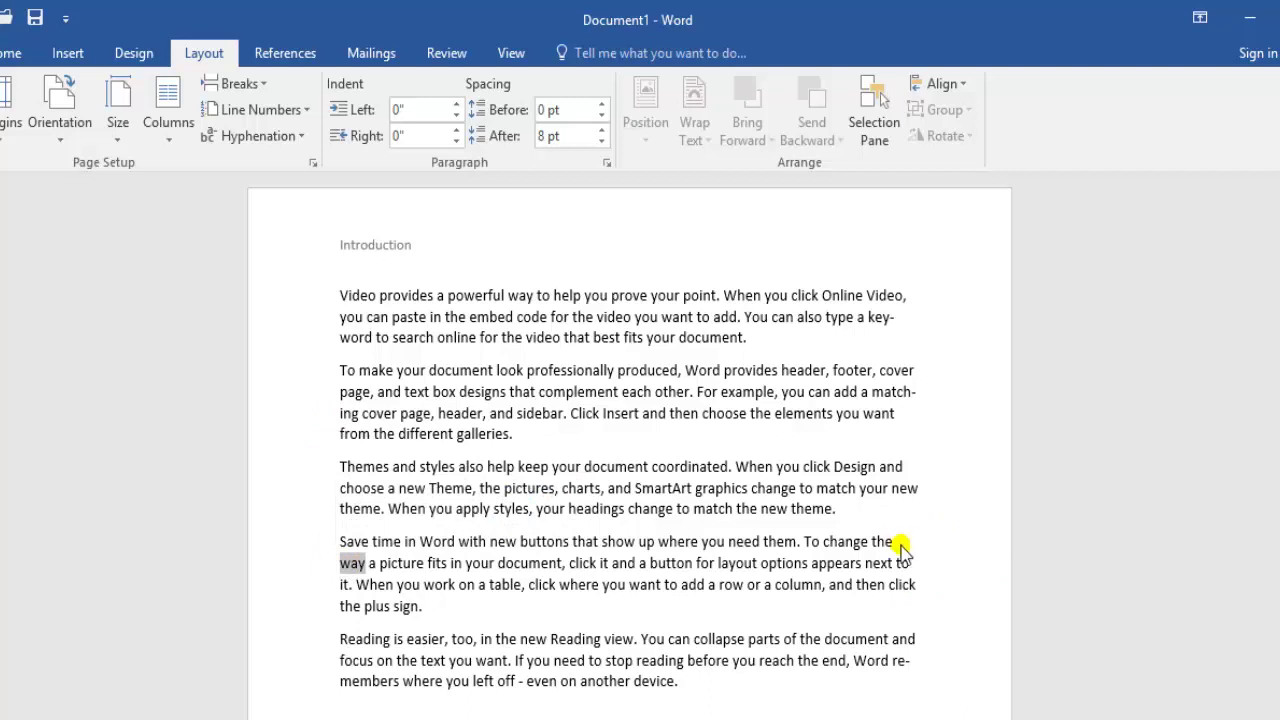
{"action": "left_click", "coordinate": [296, 137]}
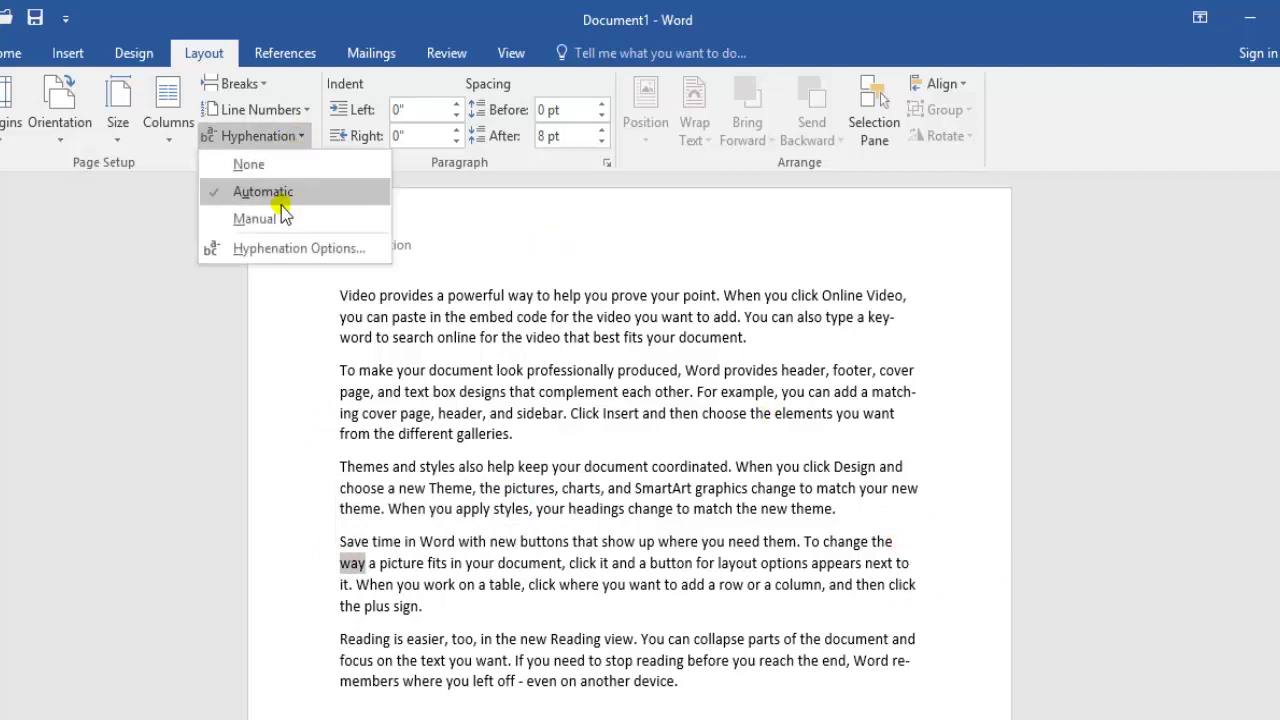
{"action": "left_click", "coordinate": [277, 222]}
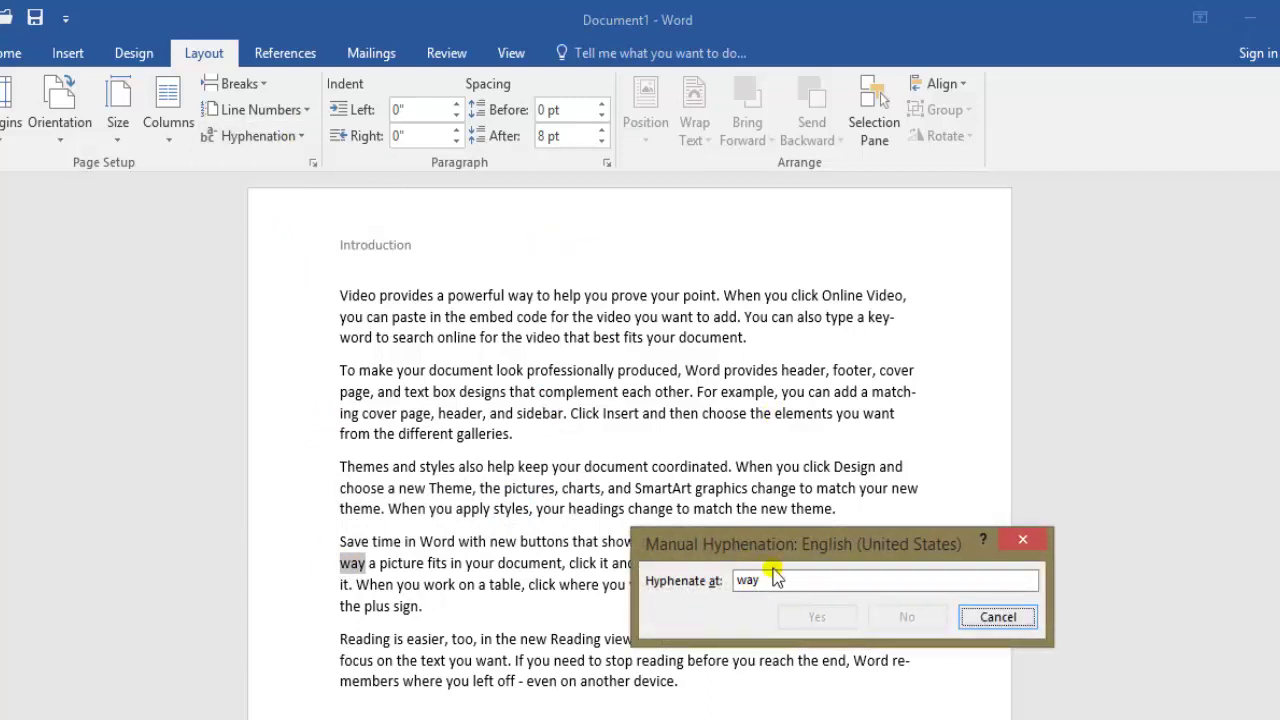
{"action": "left_click", "coordinate": [750, 582]}
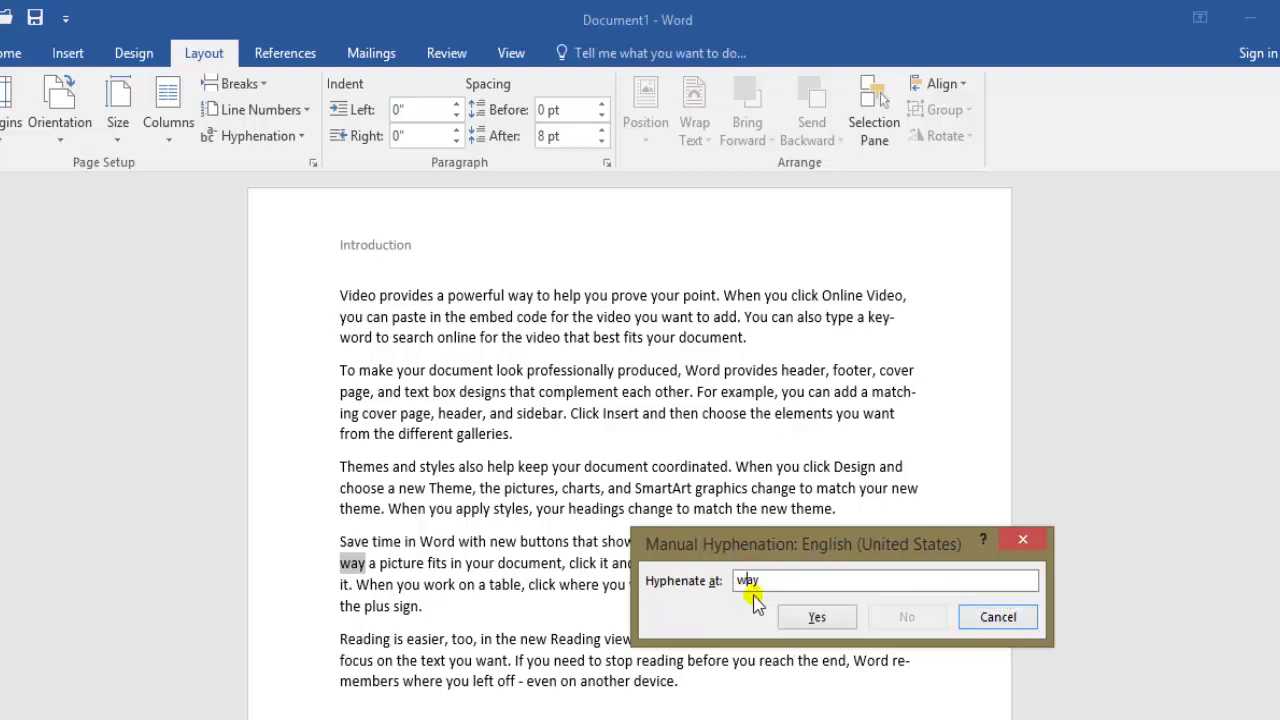
{"action": "left_click", "coordinate": [816, 618]}
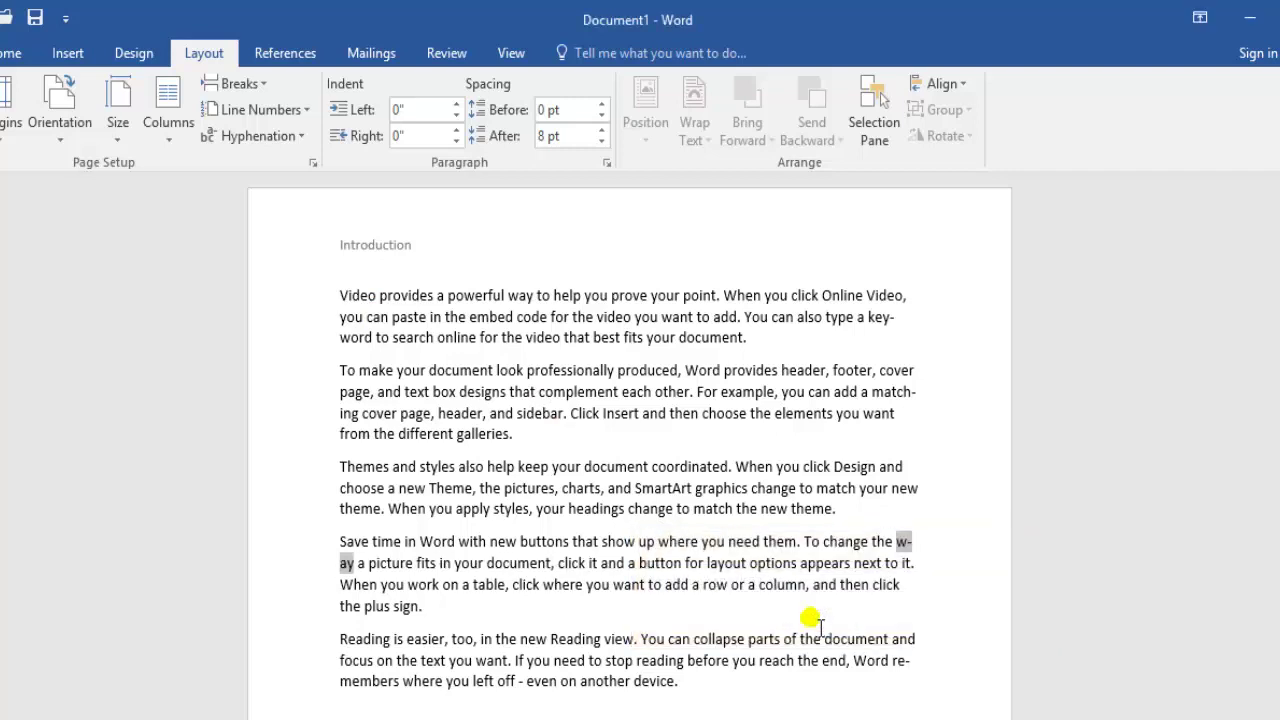
{"action": "left_click", "coordinate": [922, 553]}
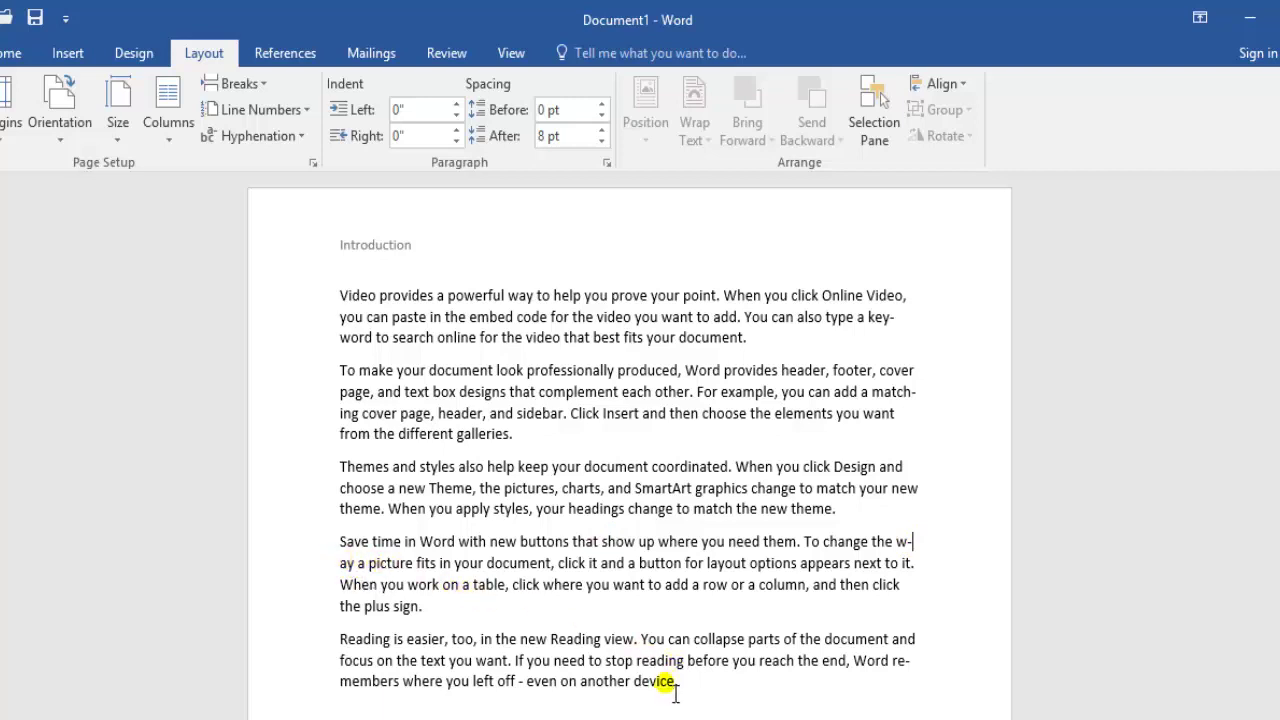
{"action": "left_click", "coordinate": [296, 142]}
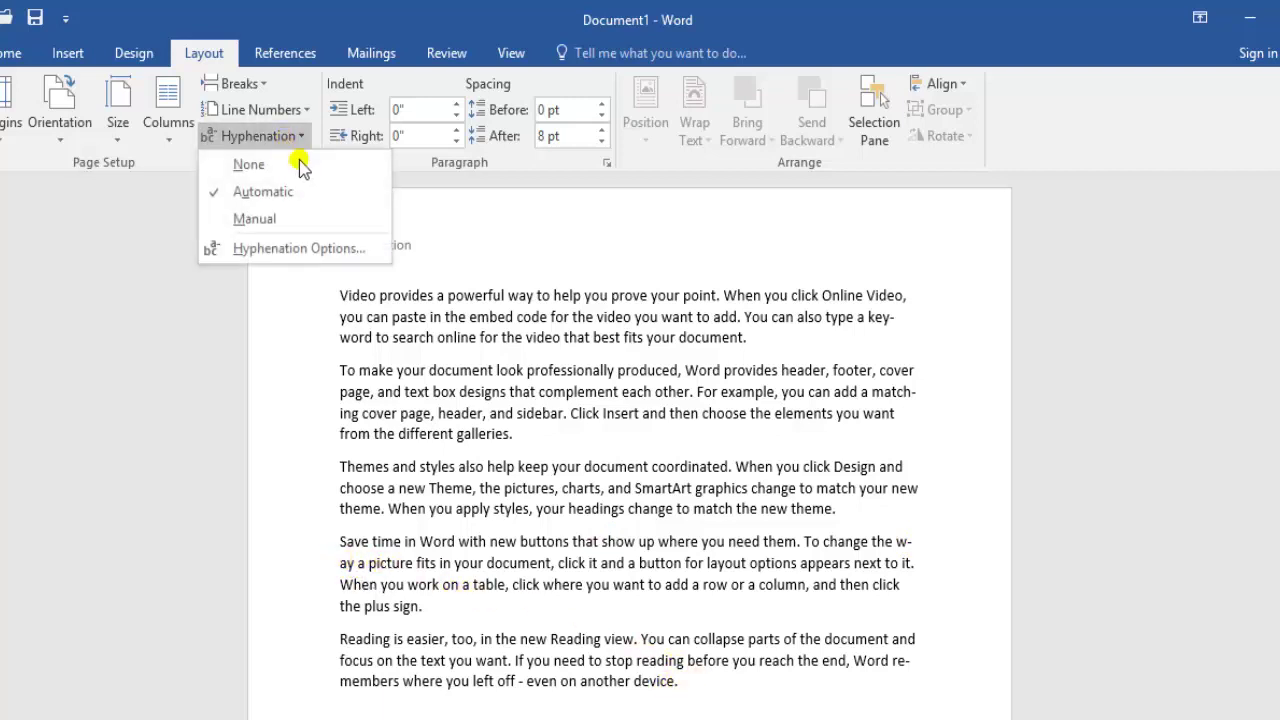
{"action": "left_click", "coordinate": [315, 248]}
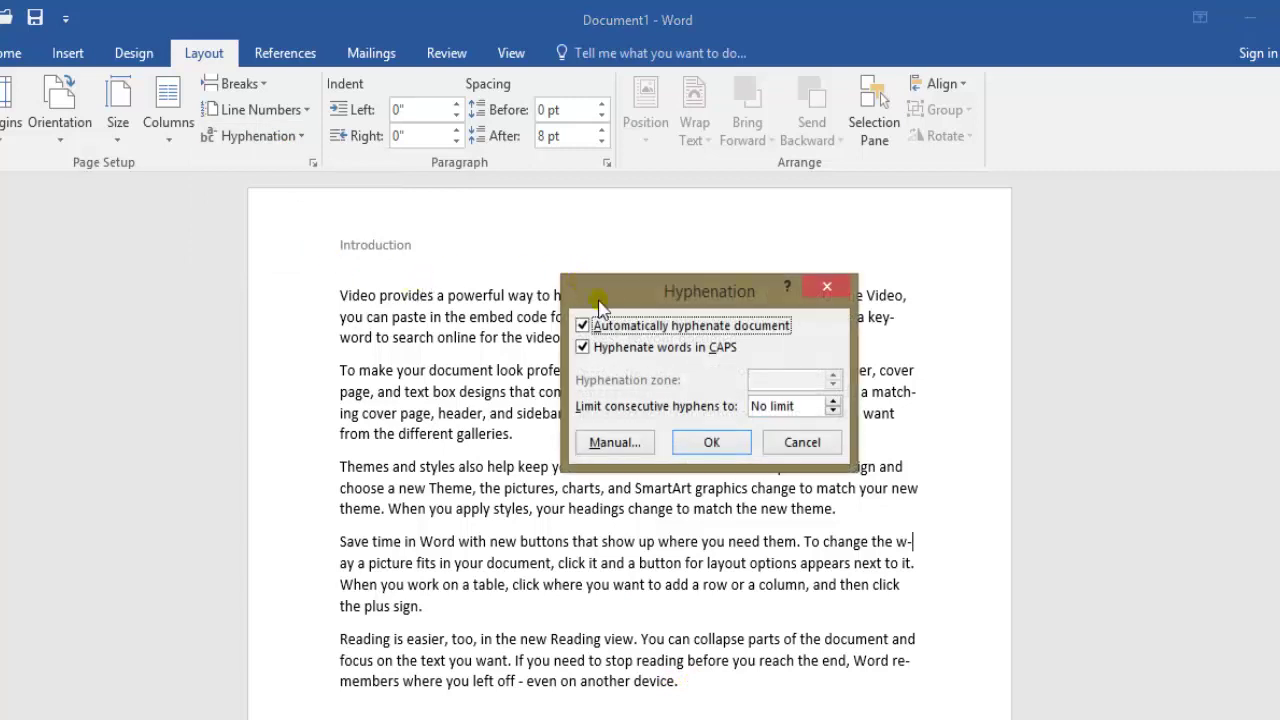
{"action": "left_click_drag", "start_coordinate": [622, 300], "coordinate": [422, 284]}
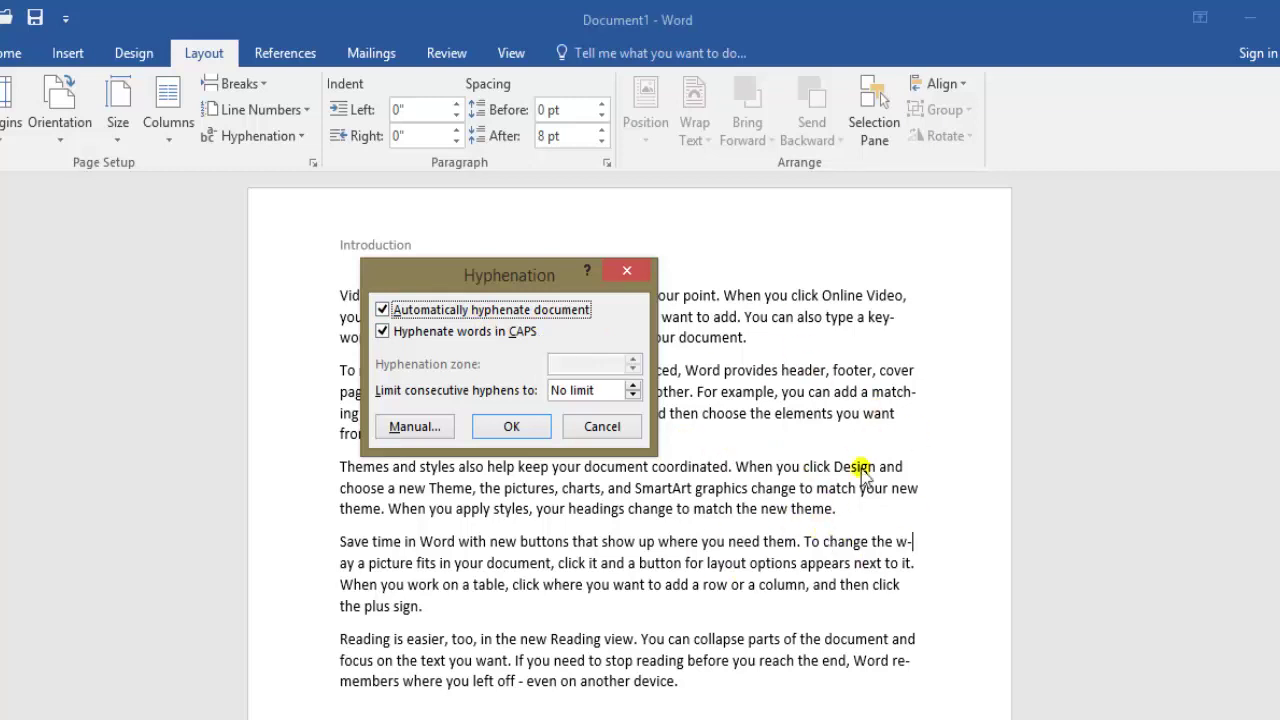
{"action": "left_click_drag", "start_coordinate": [549, 279], "coordinate": [609, 522]}
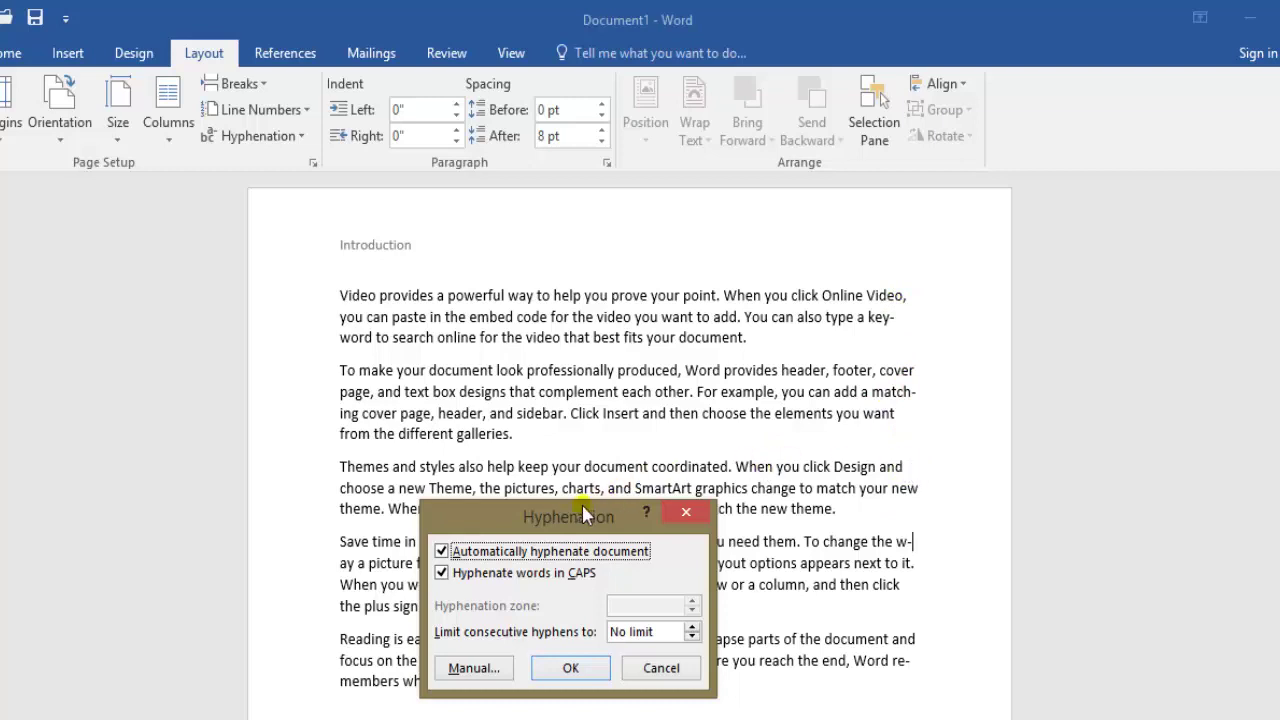
{"action": "left_click_drag", "start_coordinate": [582, 505], "coordinate": [582, 526]}
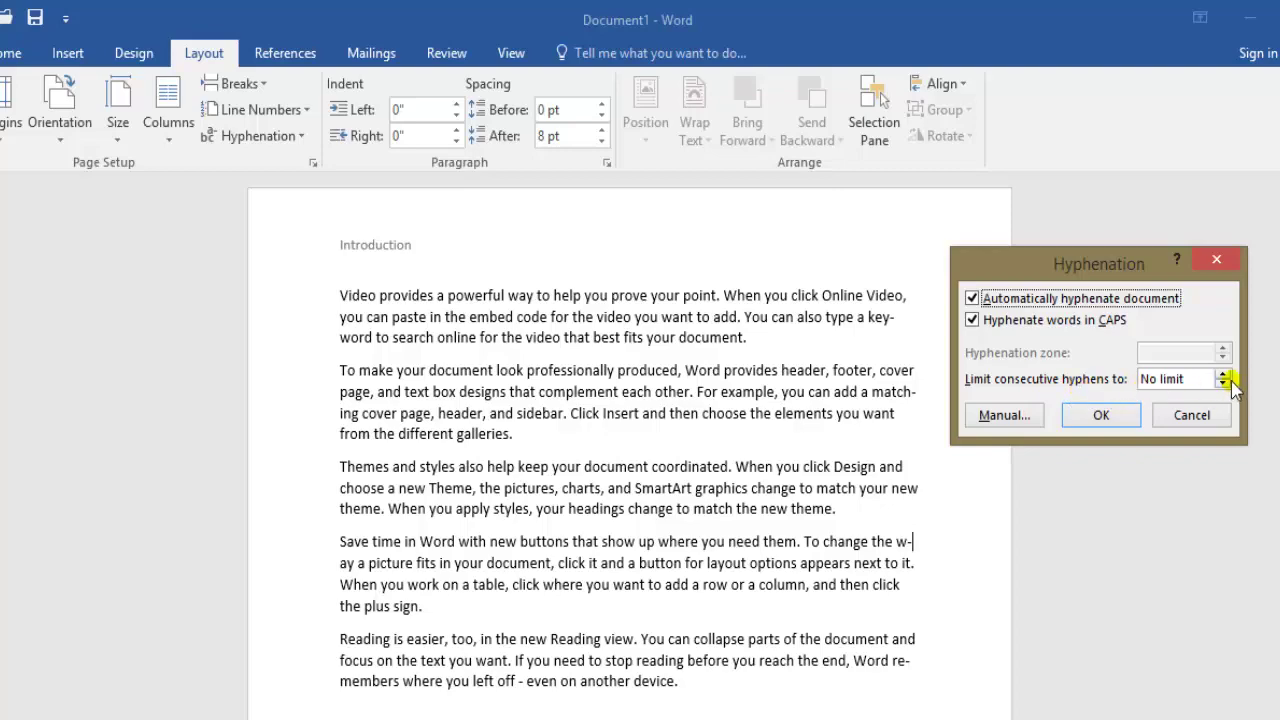
{"action": "left_click_drag", "start_coordinate": [1115, 269], "coordinate": [1184, 192]}
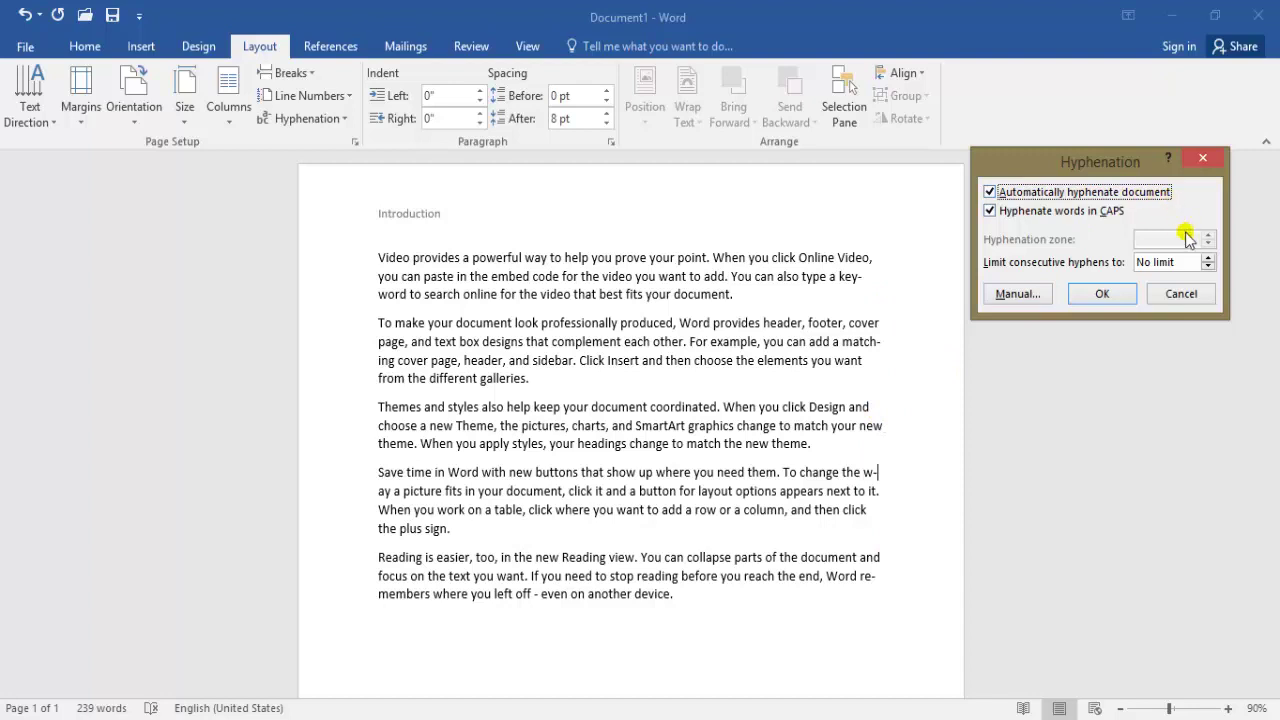
{"action": "left_click", "coordinate": [1208, 257]}
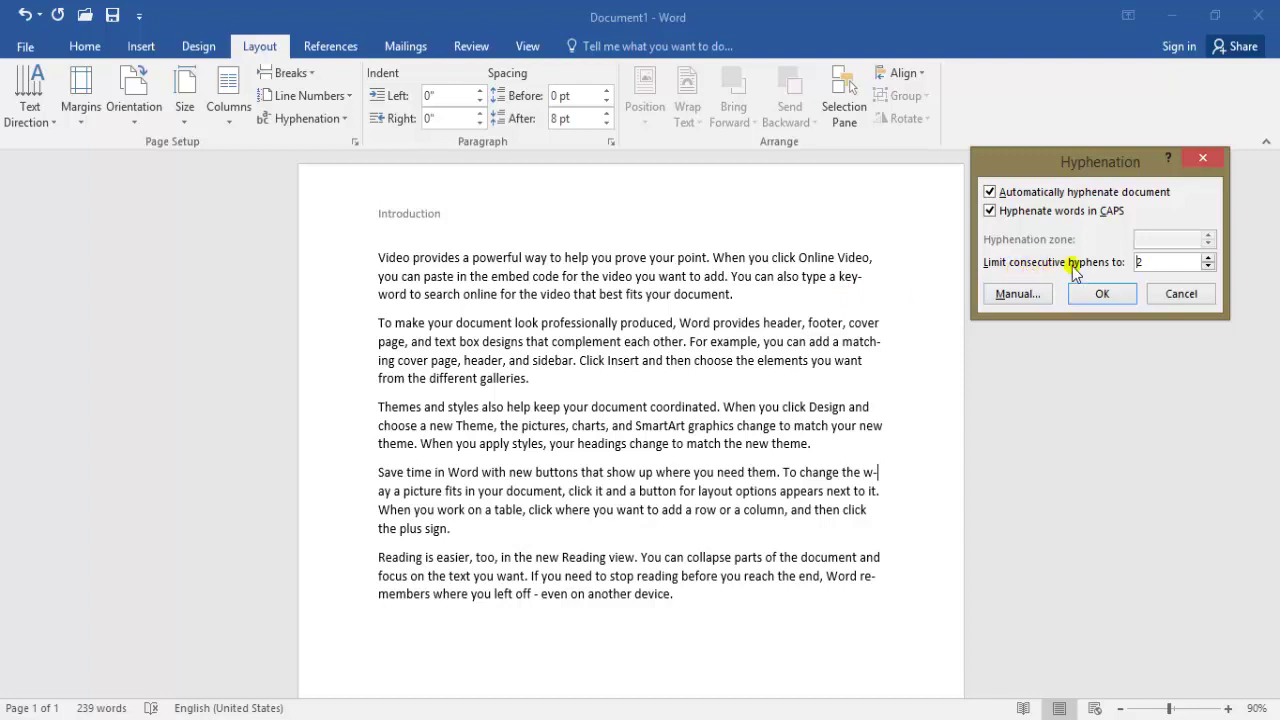
{"action": "left_click", "coordinate": [1176, 295]}
{"action": "left_click", "coordinate": [380, 426]}
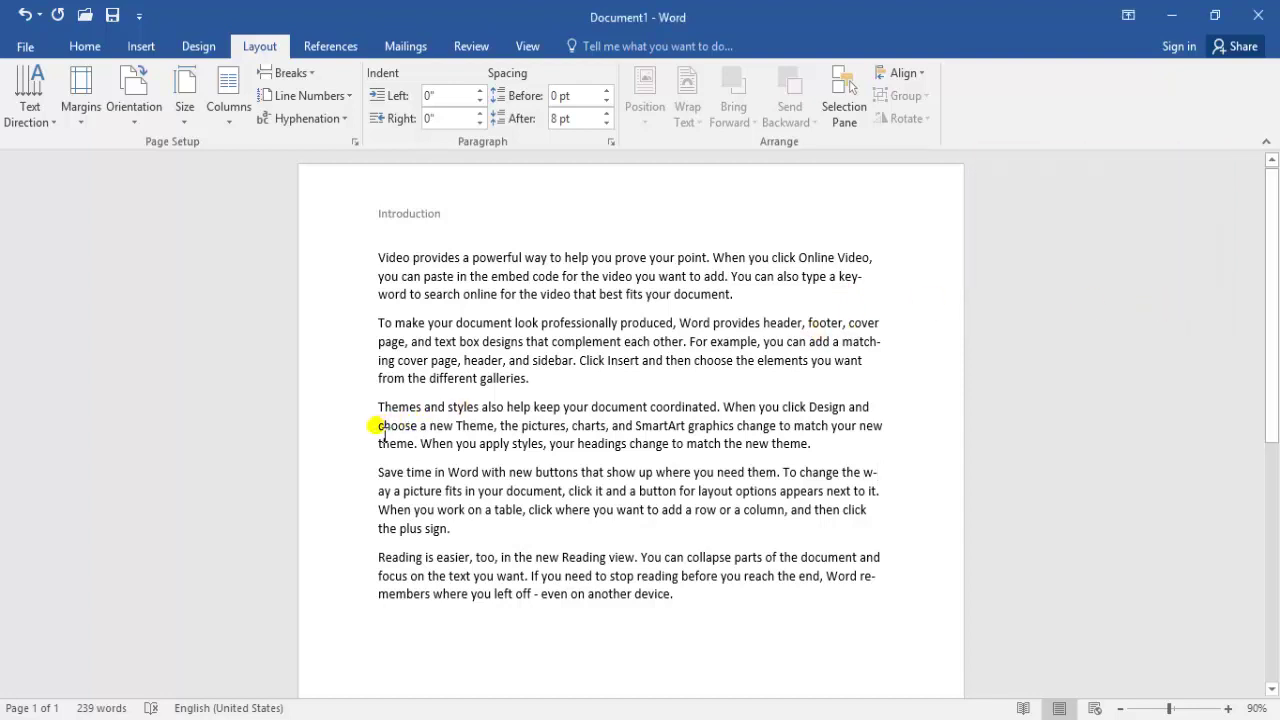
{"action": "key", "text": "BackSpace"}
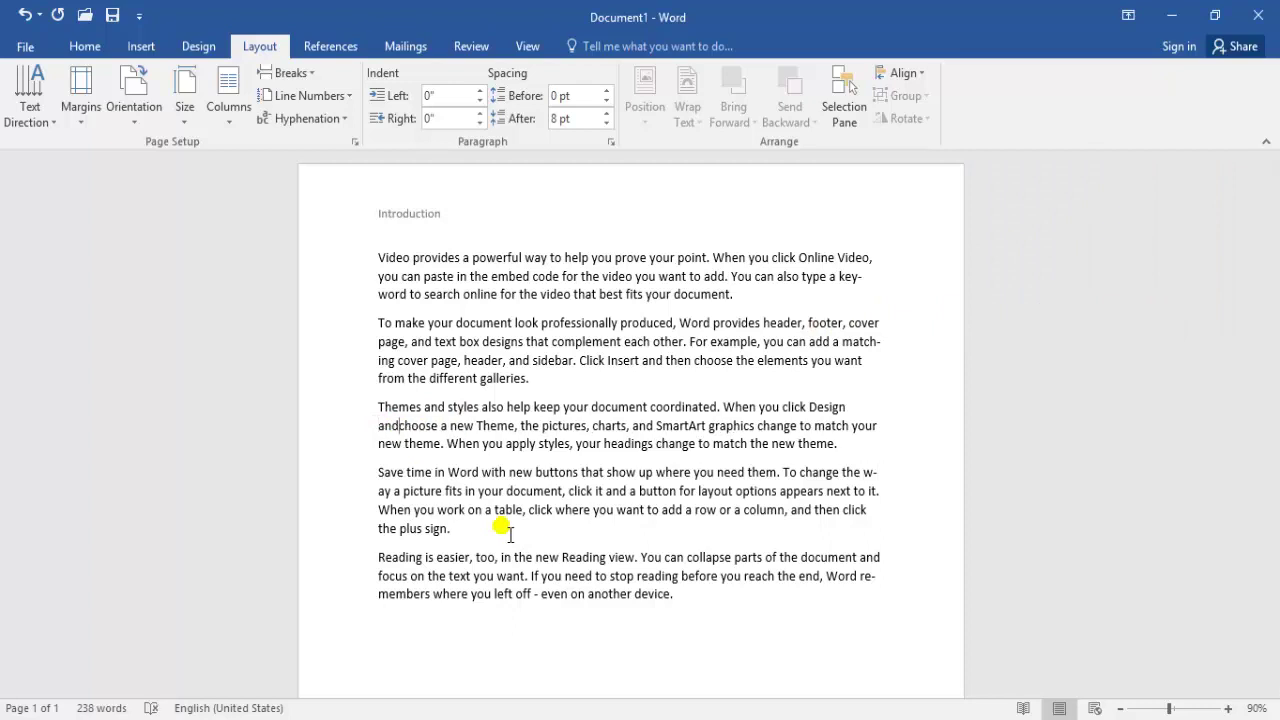